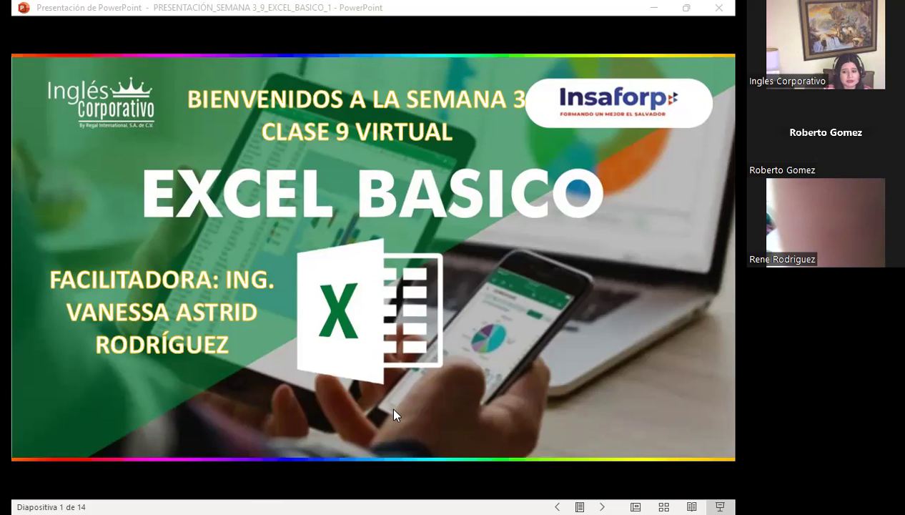
- Switch from the PowerPoint slideshow to the Excel básico course page in Firefox
left_click(392, 334)
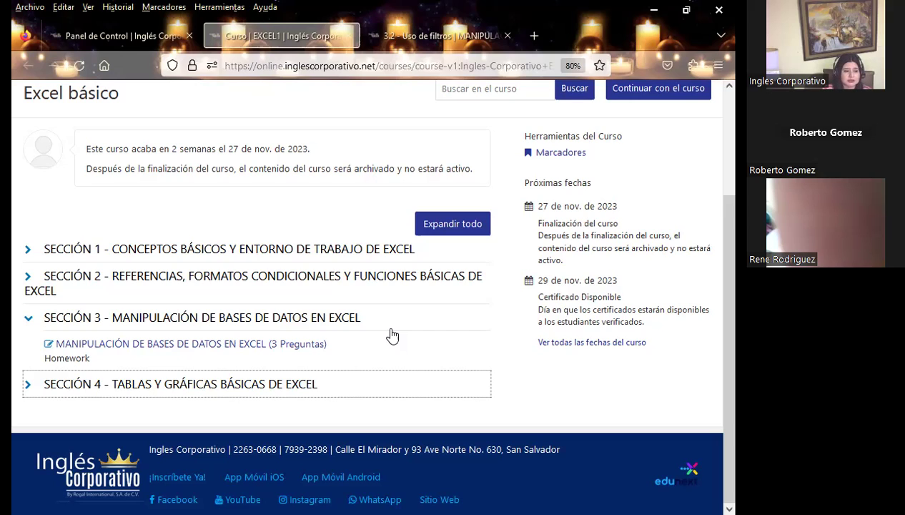
- Expand SECCIÓN 4 - Tablas y gráficas básicas to show its homework quiz and Examen Final
left_click(30, 386)
scroll(30, 390, "down", 2)
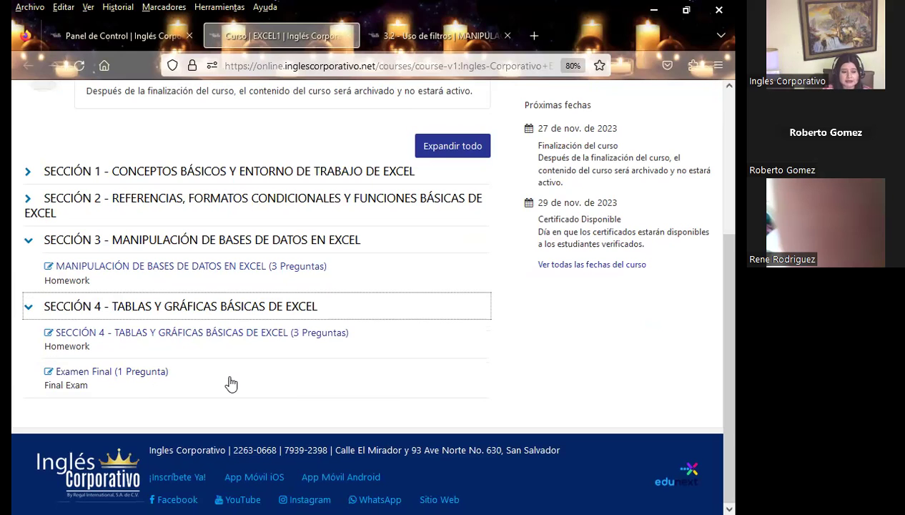
- Collapse SECCIÓN 4 so only its title remains in the course outline
left_click(26, 308)
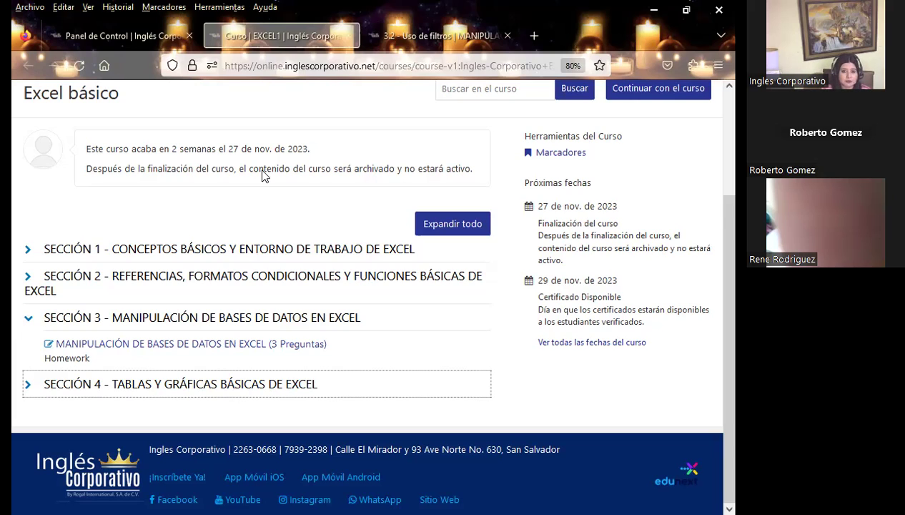
- Bring up the 3.2 - Uso de filtros lesson page and review its video
left_click(421, 45)
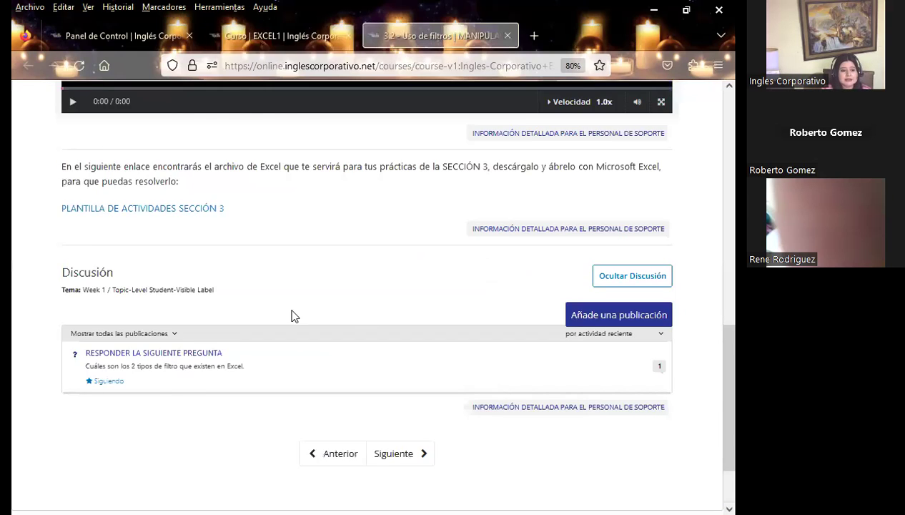
scroll(293, 316, "up", 1)
scroll(57, 265, "up", 10)
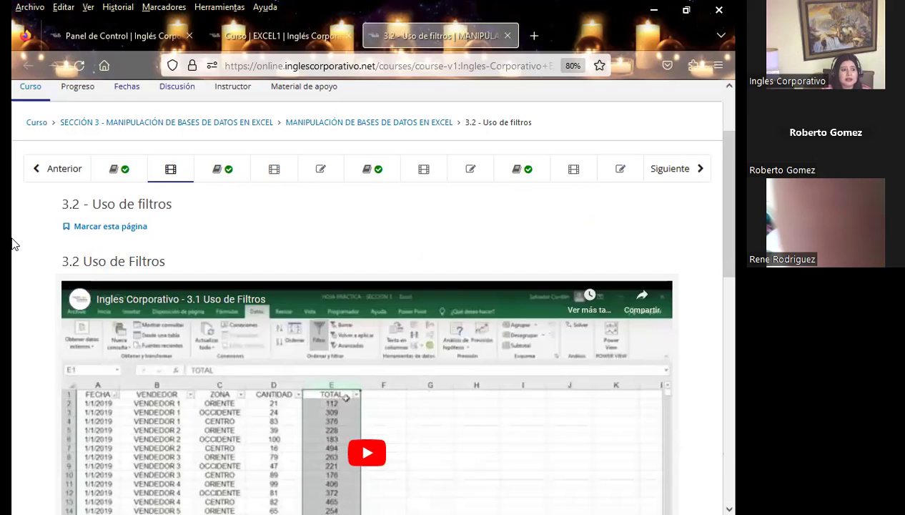
scroll(15, 244, "up", 1)
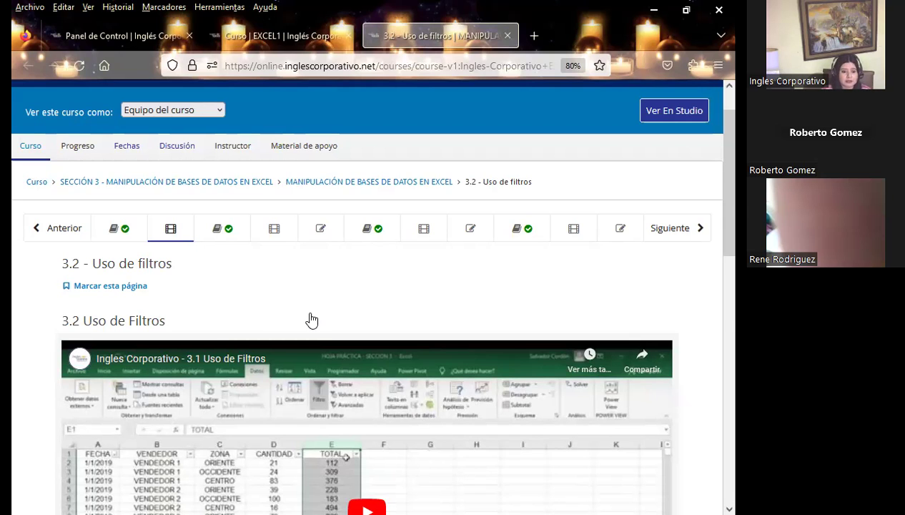
scroll(312, 320, "down", 3)
scroll(187, 271, "down", 4)
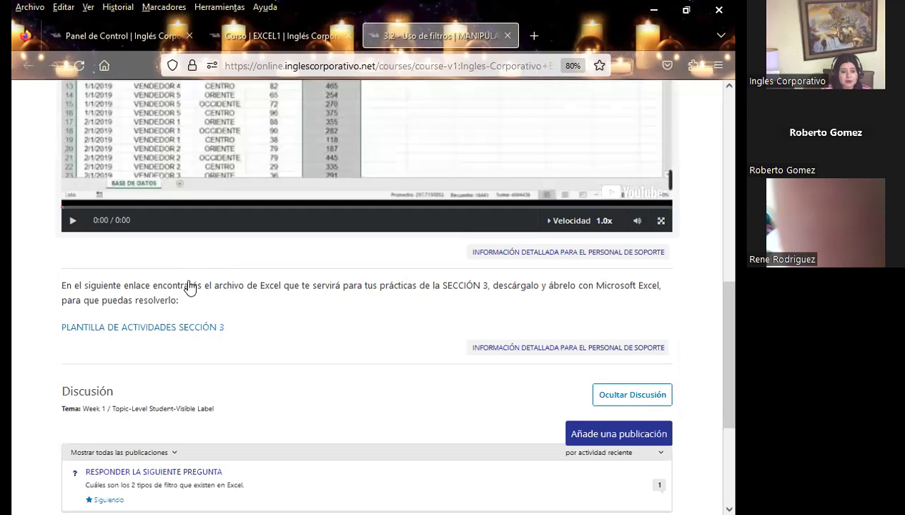
scroll(189, 287, "up", 3)
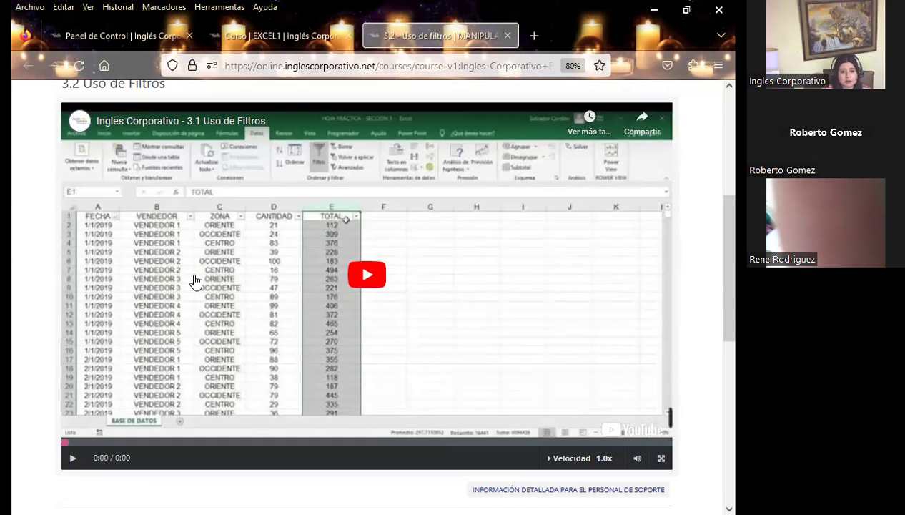
- Scroll through the lesson's discussion, then return to the PowerPoint slideshow
scroll(210, 279, "down", 3)
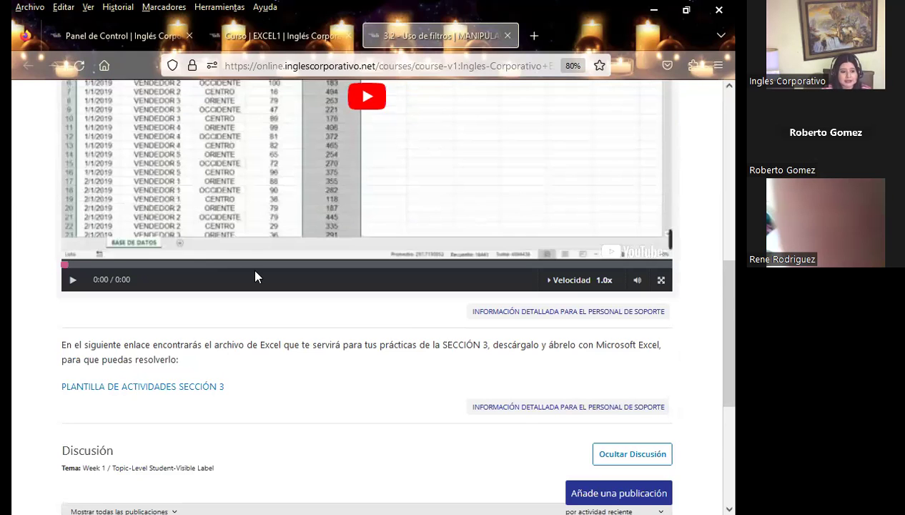
scroll(255, 276, "down", 2)
scroll(293, 279, "down", 2)
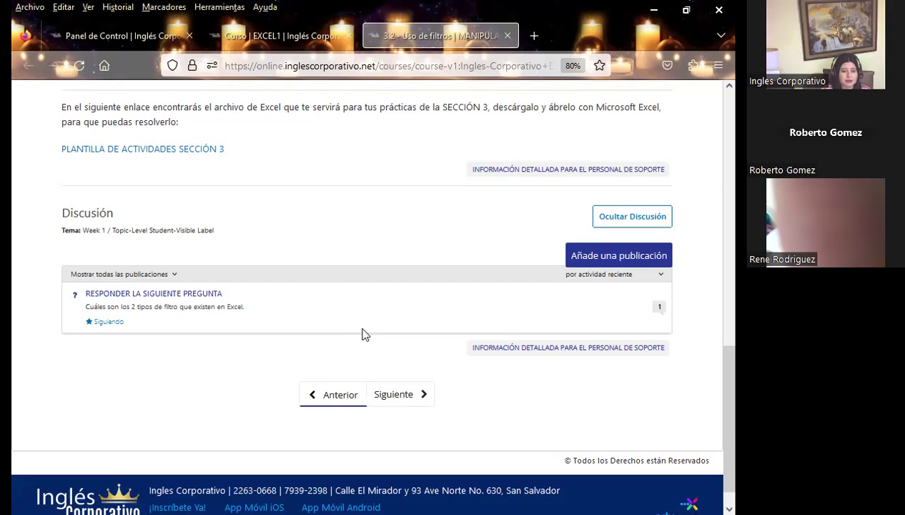
scroll(364, 333, "up", 5)
scroll(377, 307, "up", 5)
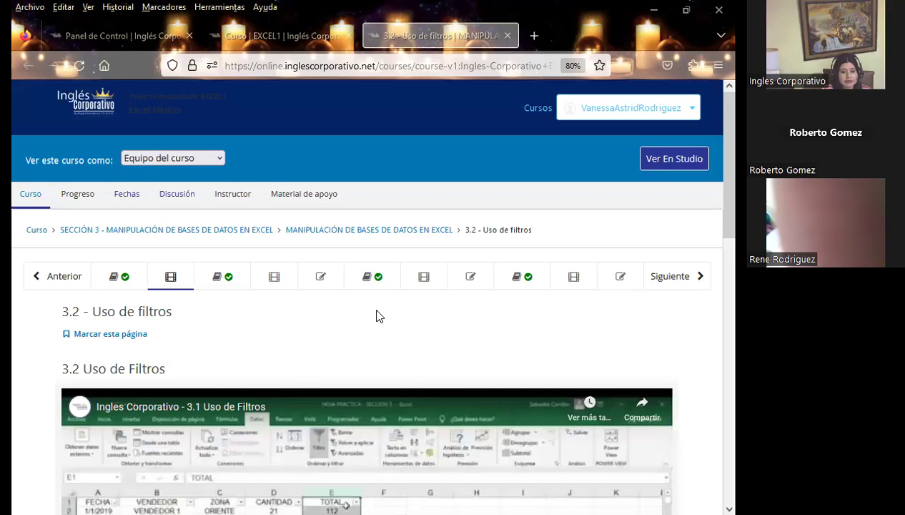
key("alt+Tab")
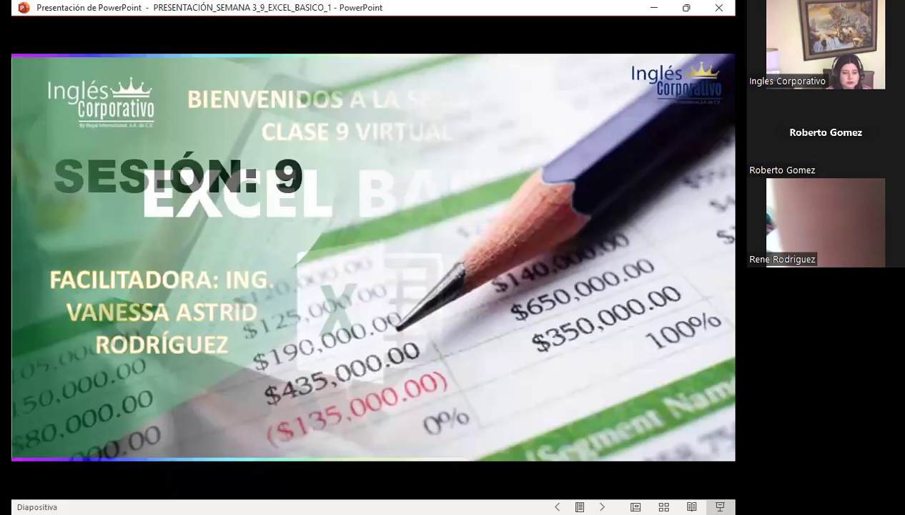
- Advance past the AGENDA slide to slide 4, the session's general objective
key("Right")
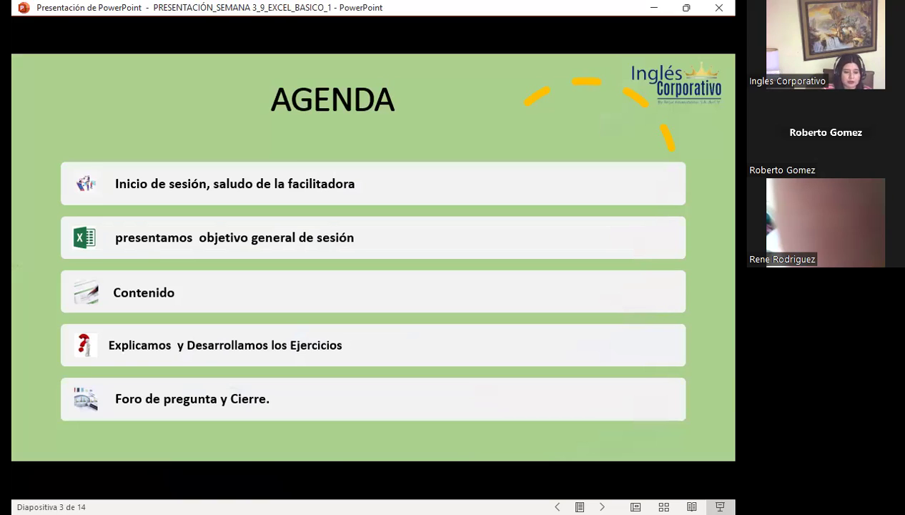
key("Right")
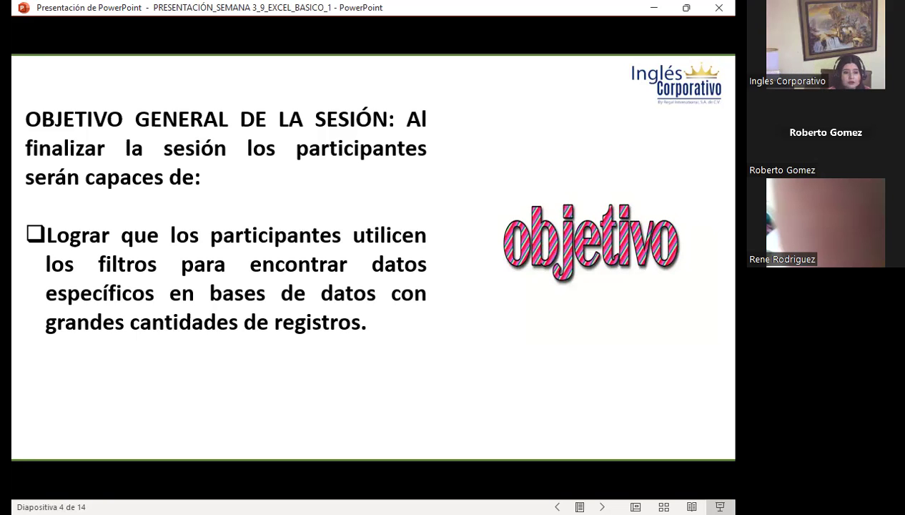
- Advance the presentation to slide 5, USO DE FILTROS
key("Right")
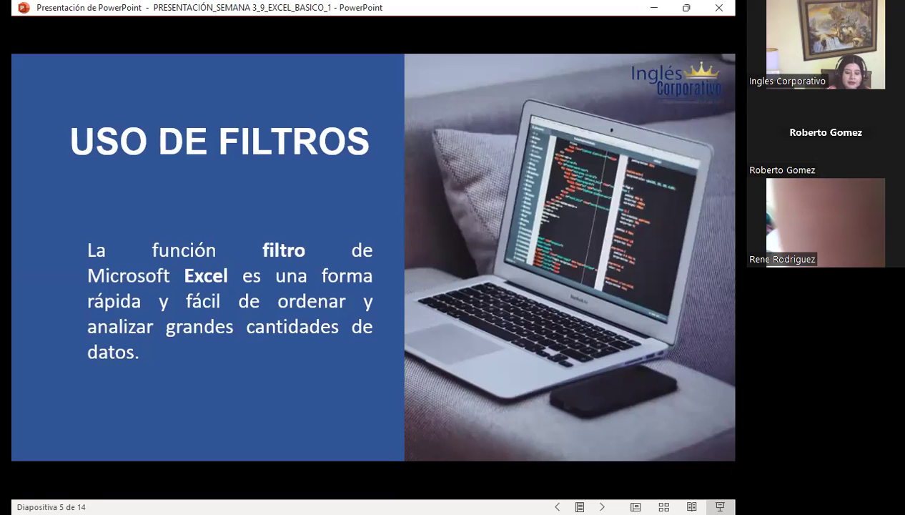
- Advance the presentation to slide 6, Auto Filtros
key("Right")
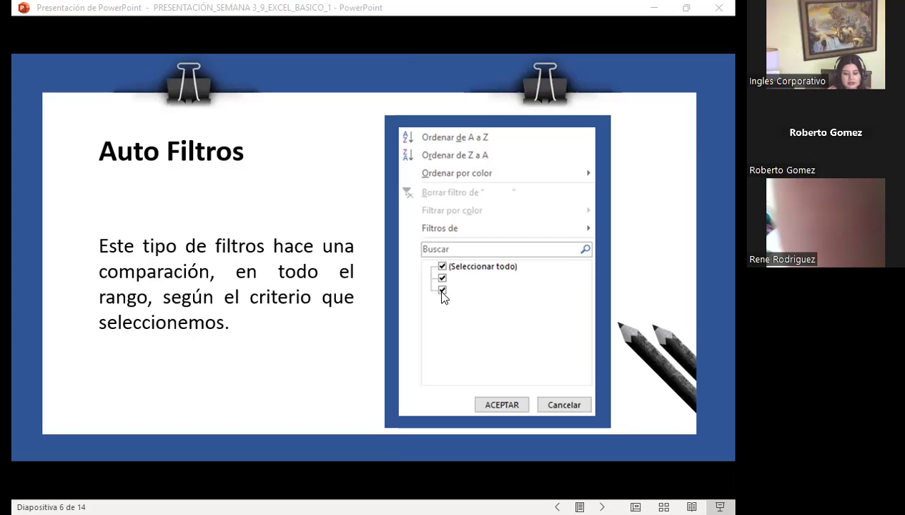
- Go to slide 7, showing filters under Inicio or Insertar/datos/filtros
left_click(478, 361)
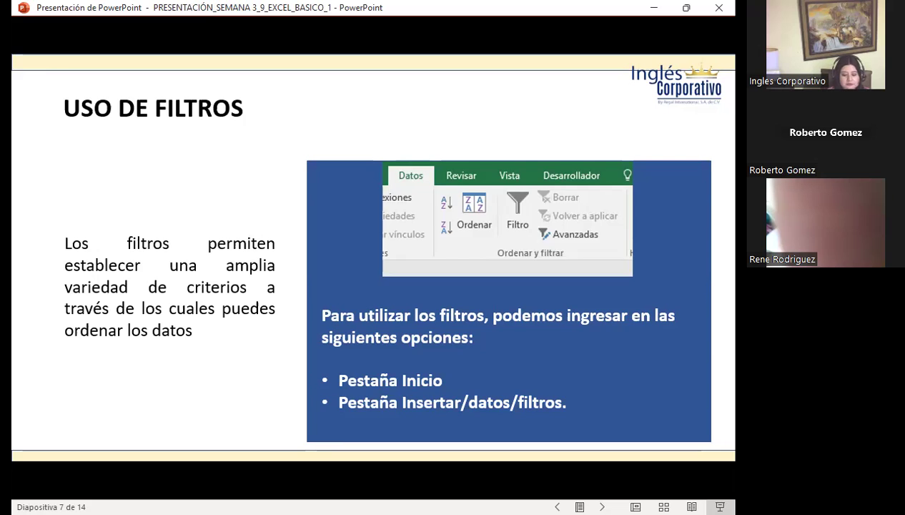
- Advance the presentation to slide 8, ¿Qué son filtros avanzados?
key("Right")
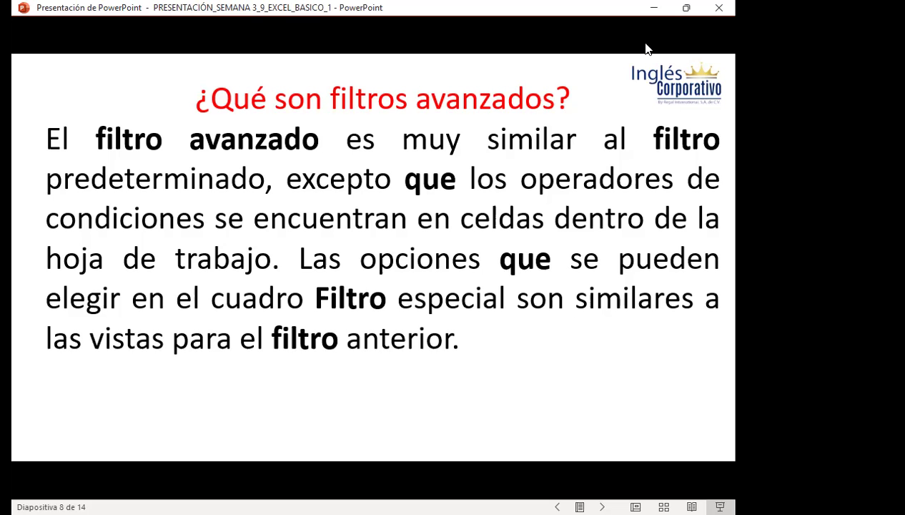
key("Right")
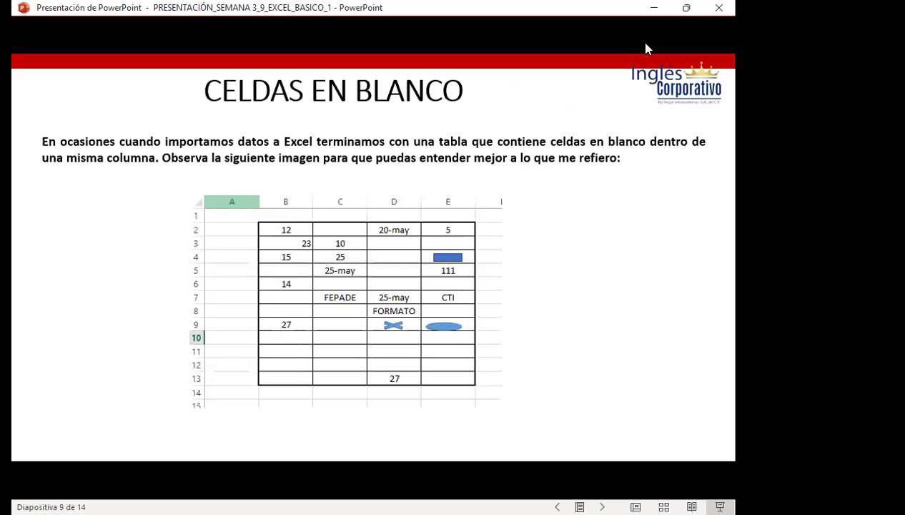
key("Left")
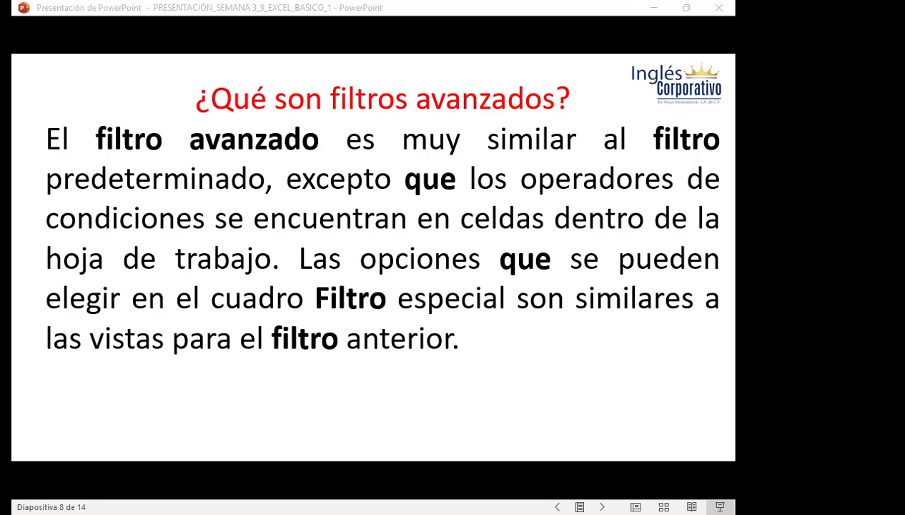
- Switch to Excel, select the FILTRO sales table A1:G19, and show the Datos tools
key("alt+Tab")
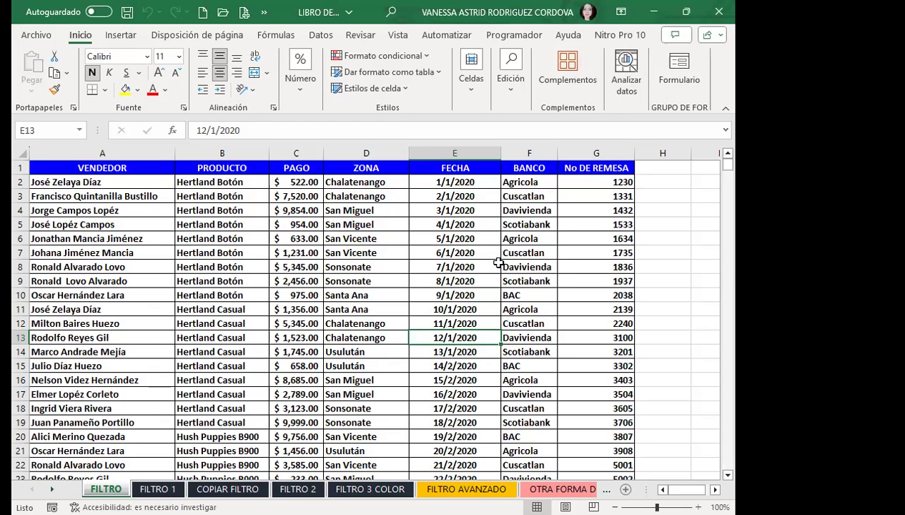
left_click(326, 350)
left_click(299, 290)
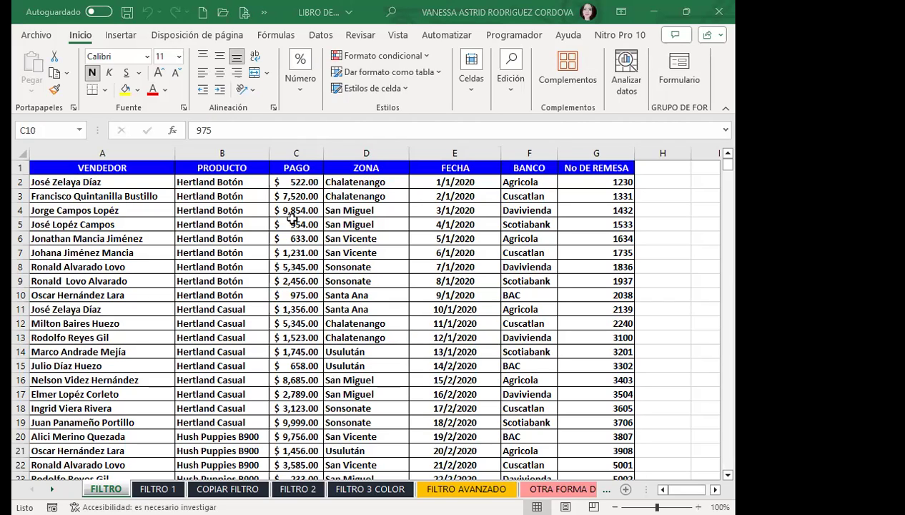
left_click(356, 196)
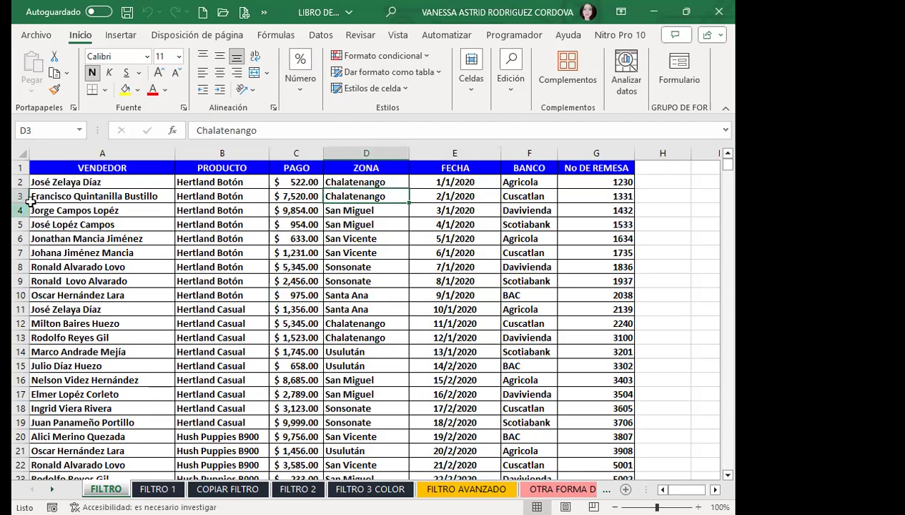
left_click(50, 170)
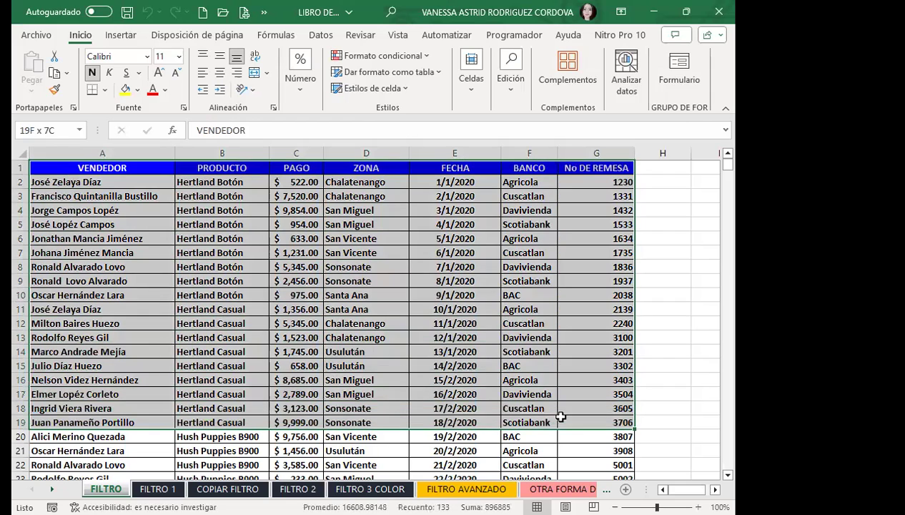
left_click_drag(140, 175, 563, 418)
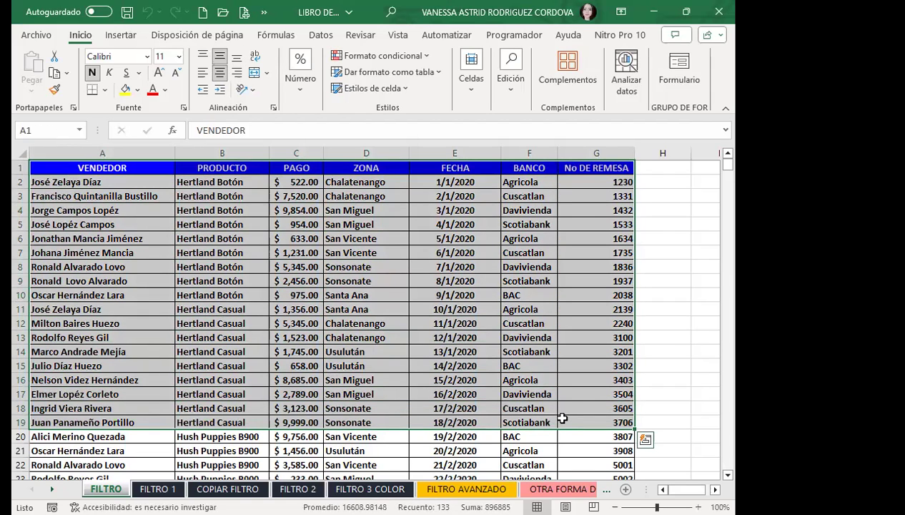
left_click(321, 35)
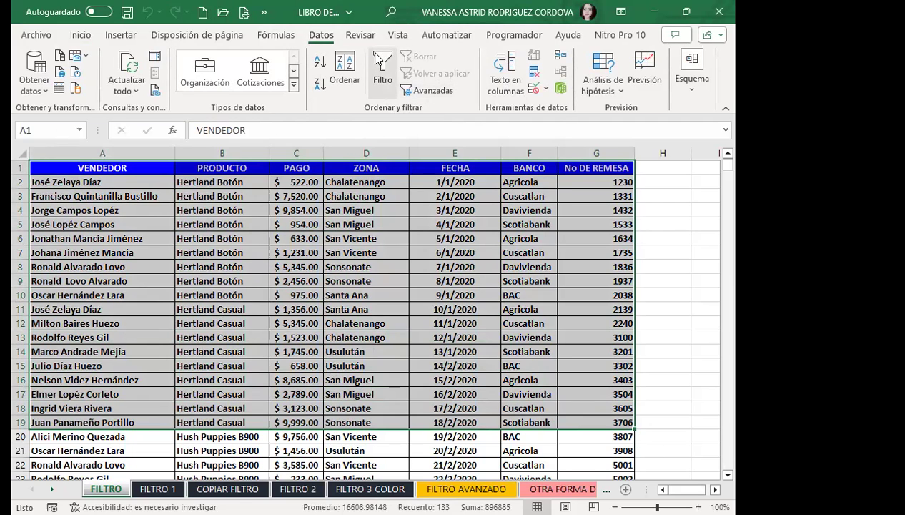
- Deselect the table and inspect cells like Santa Ana, 8,685.00, Cuscatlan and remittance 1432
left_click(291, 250)
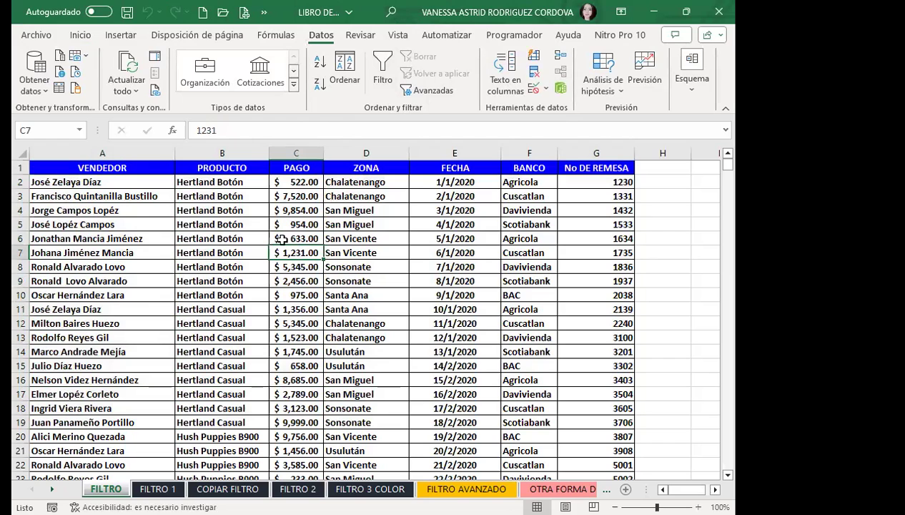
left_click(350, 308)
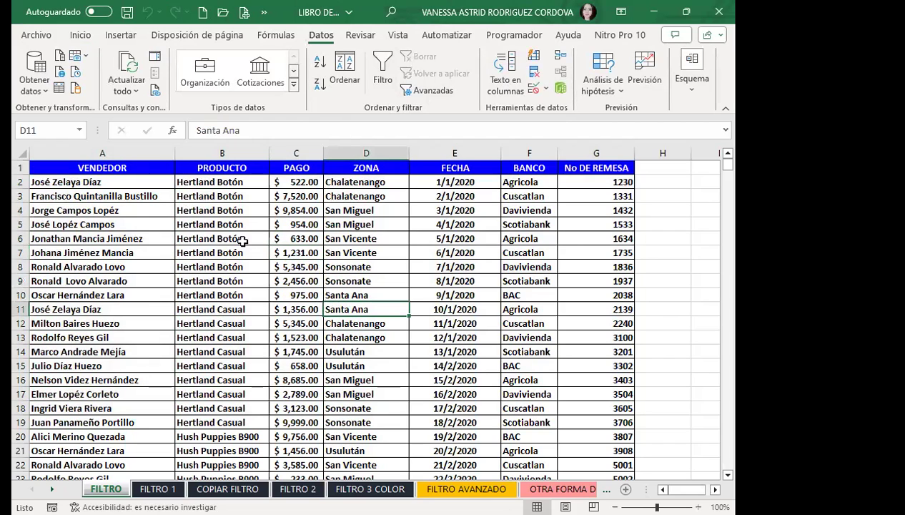
left_click(159, 343)
left_click(263, 366)
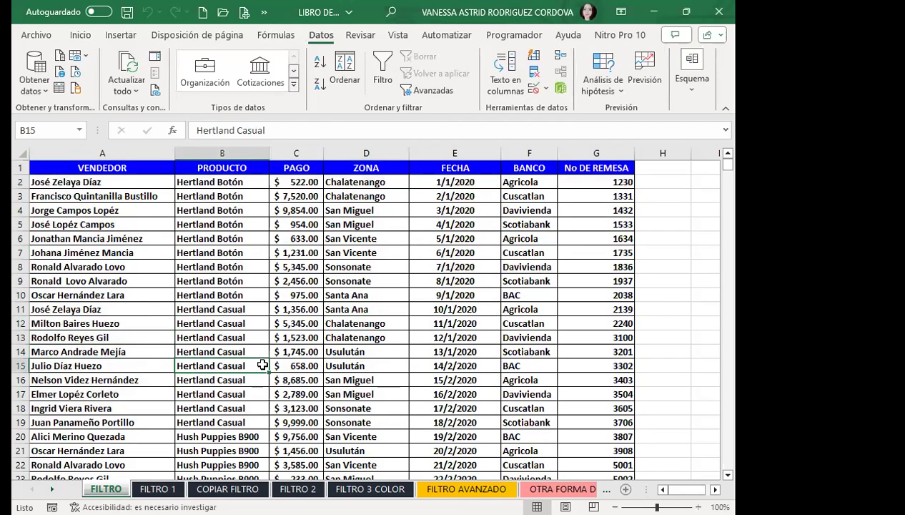
left_click(309, 379)
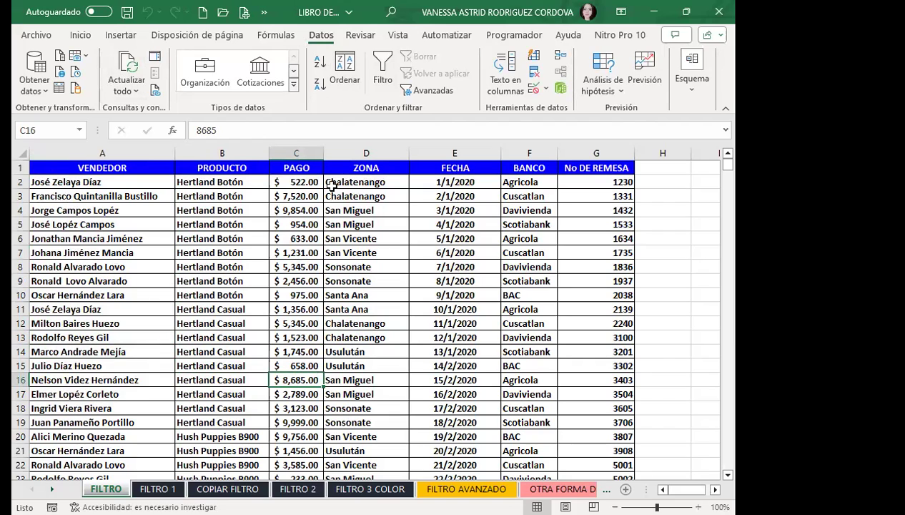
left_click(515, 253)
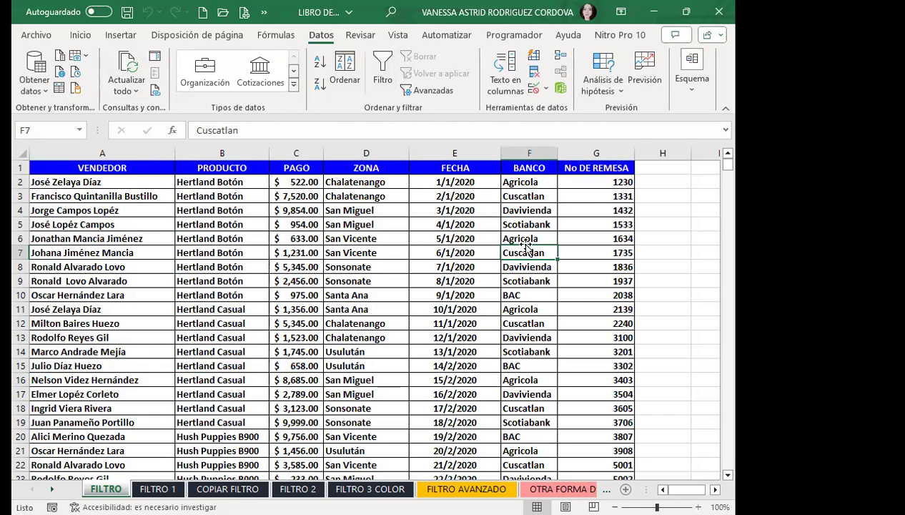
left_click(586, 206)
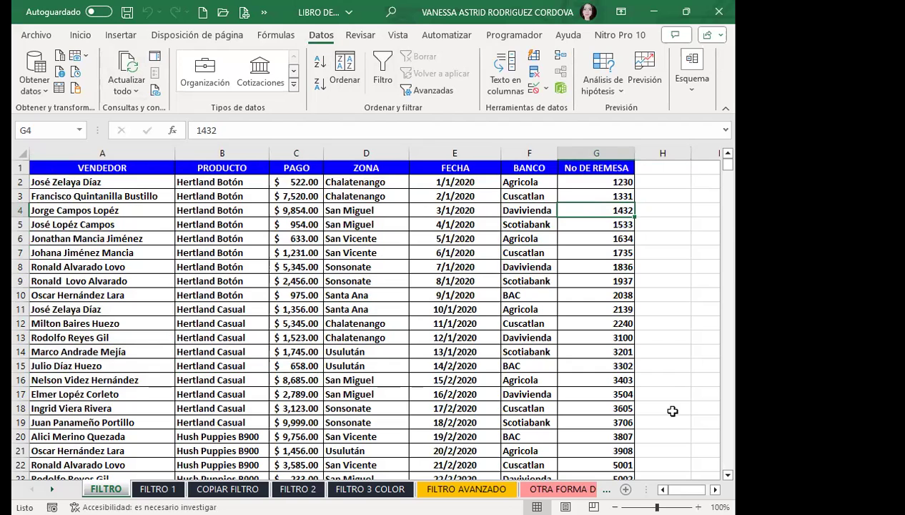
left_click(715, 489)
left_click(715, 489)
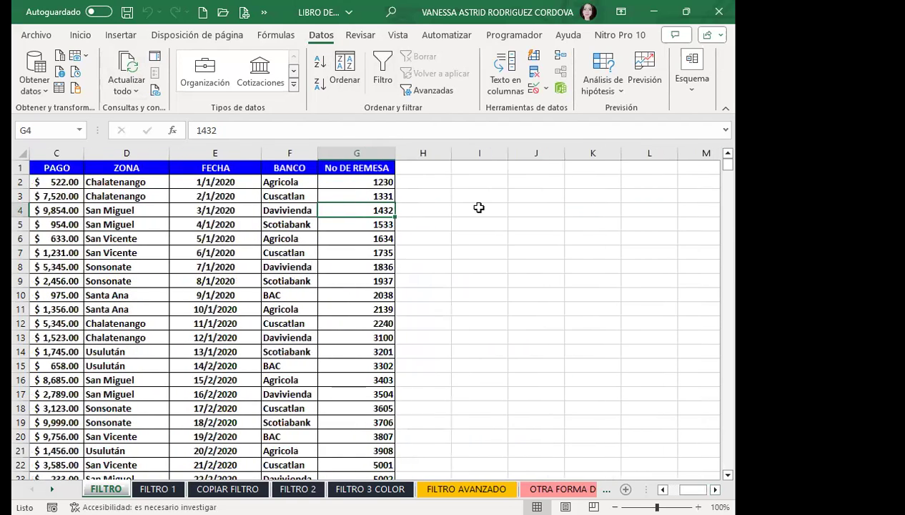
left_click(478, 207)
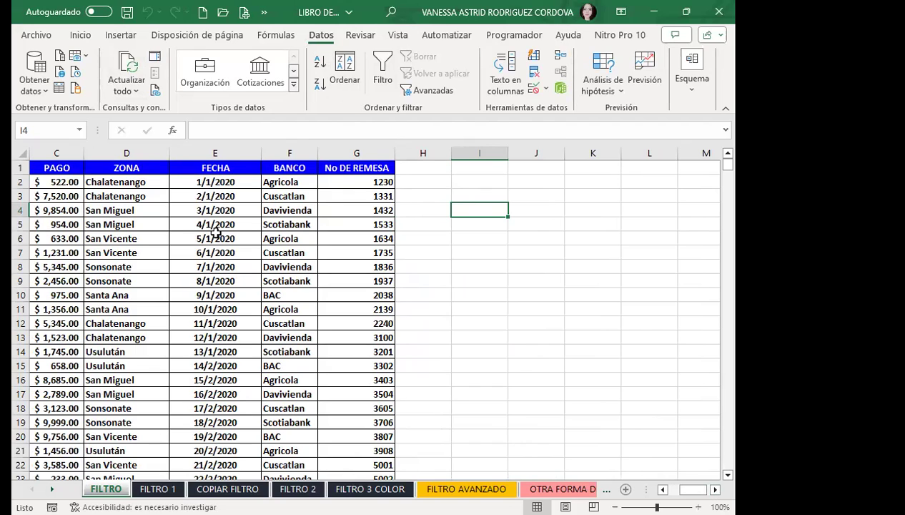
left_click(382, 66)
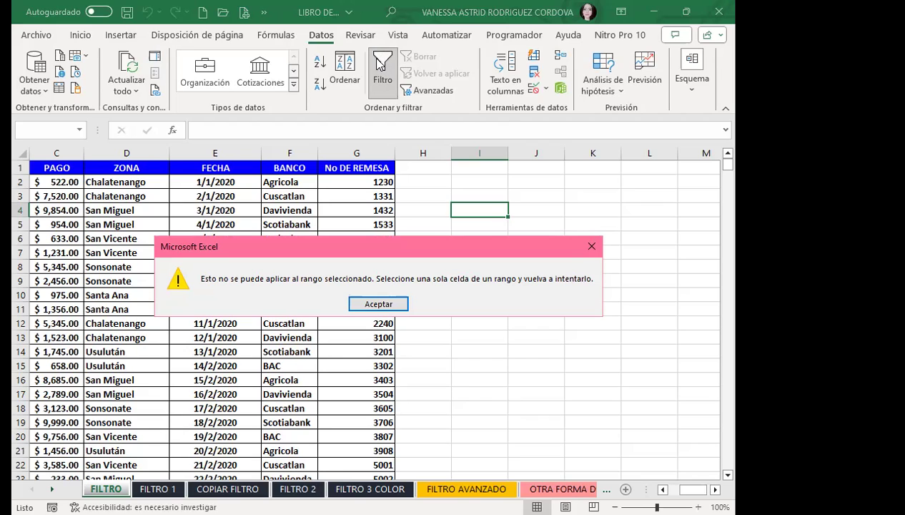
left_click(385, 304)
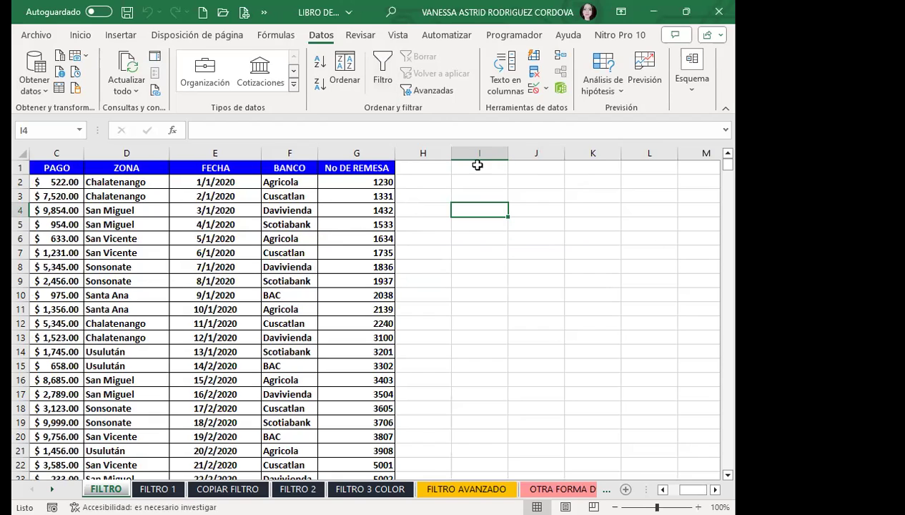
left_click(416, 197)
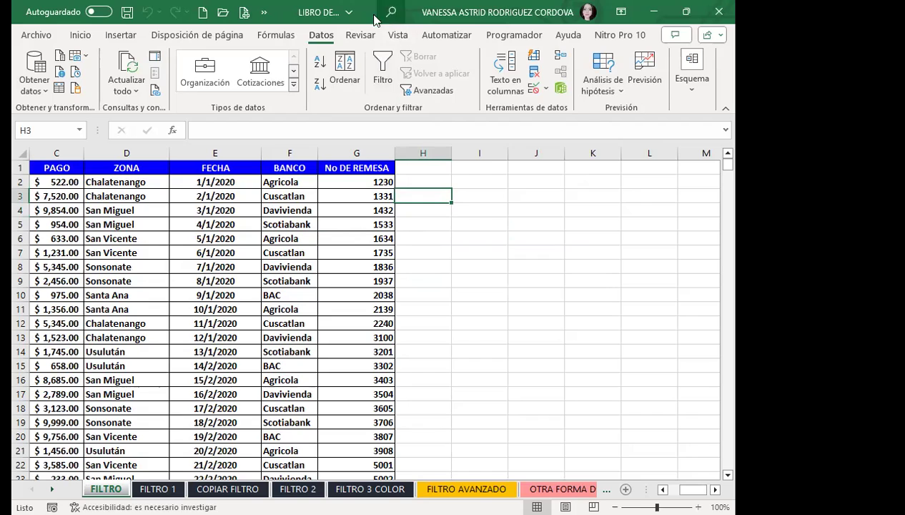
- Add AutoFilter dropdowns to all seven FILTRO table headers, VENDEDOR through No DE REMESA
left_click(383, 71)
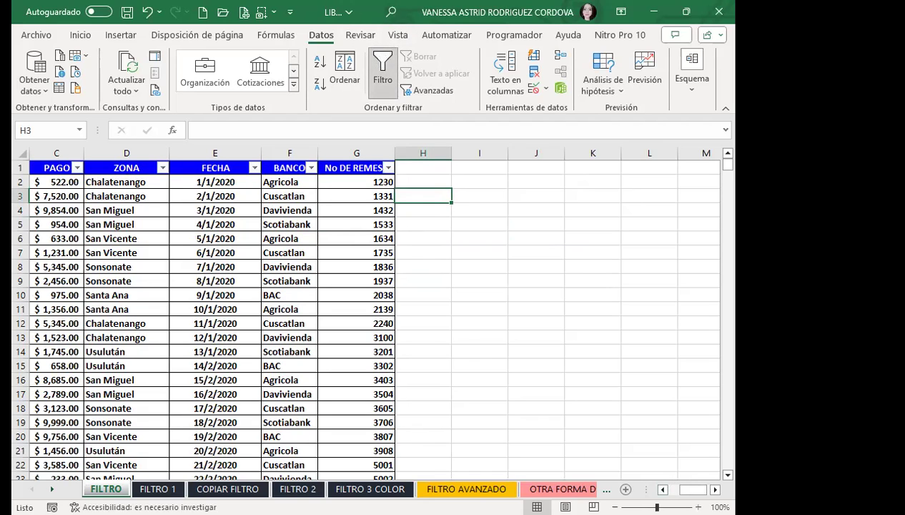
scroll(644, 214, "left", 3)
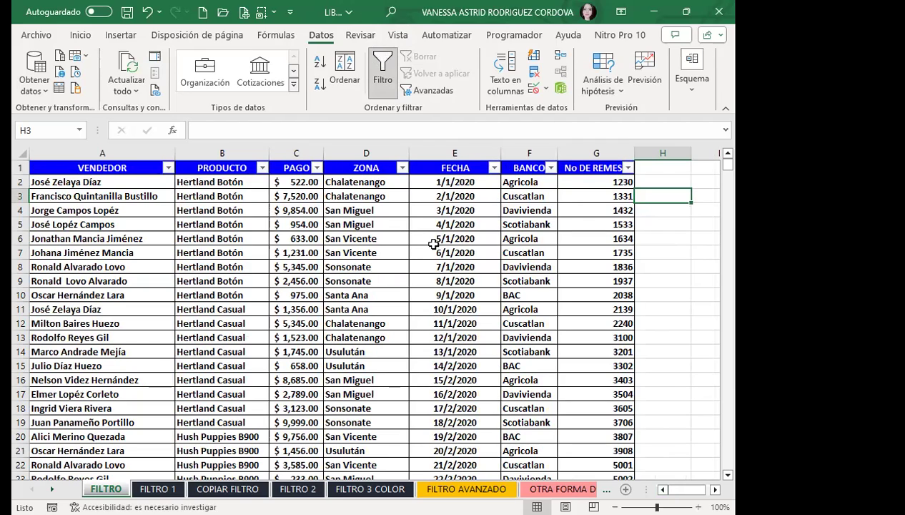
left_click(659, 223)
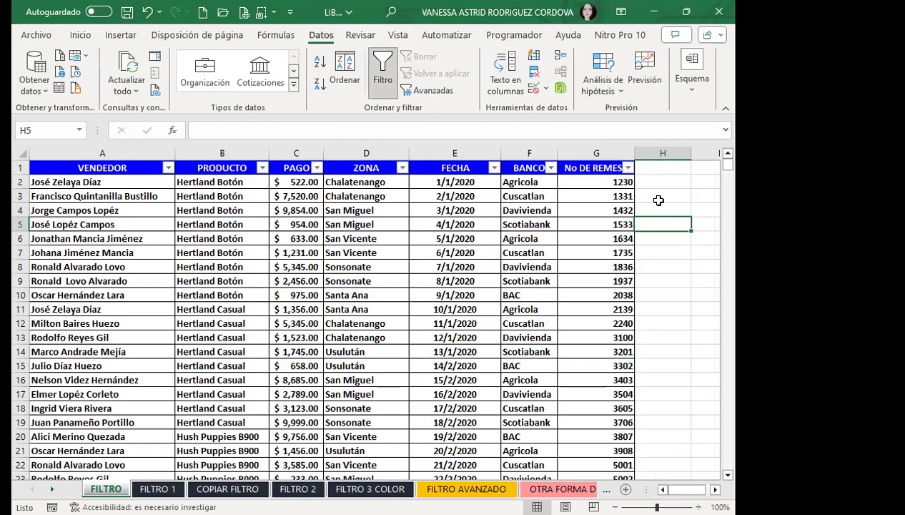
left_click(658, 198)
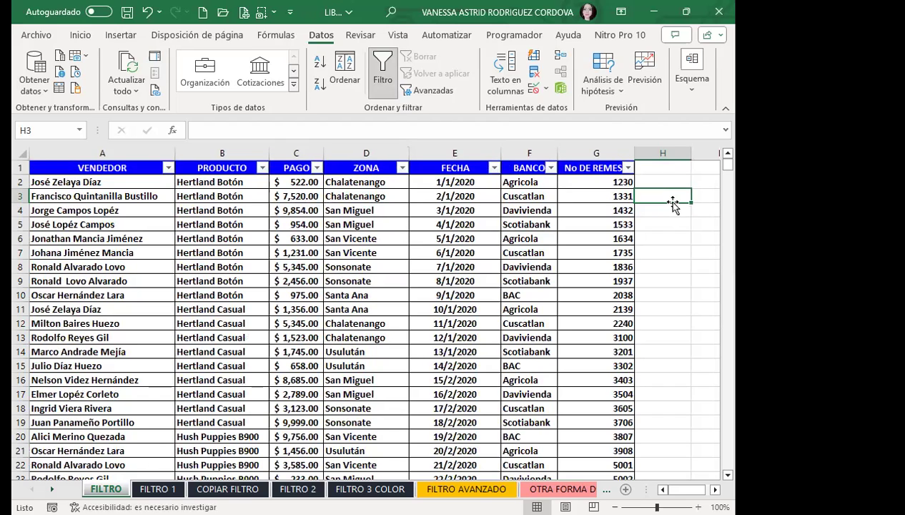
left_click(656, 320)
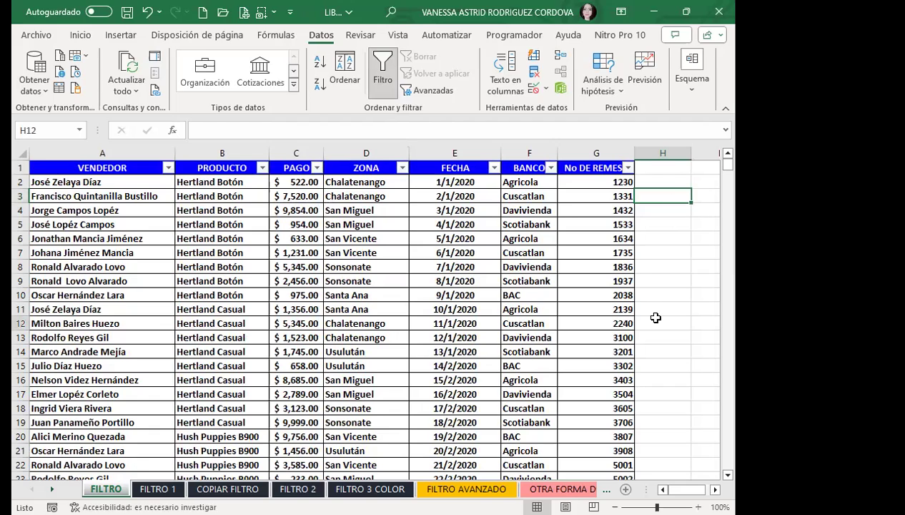
left_click(384, 63)
left_click(384, 66)
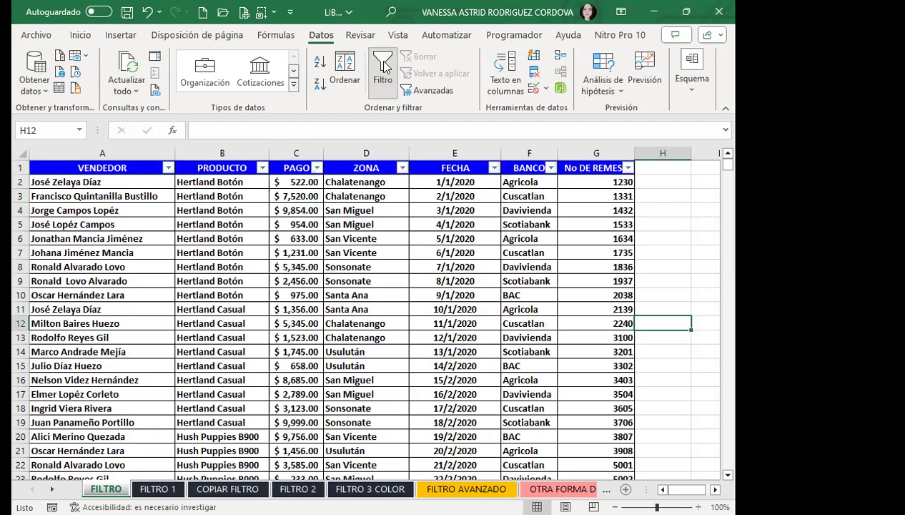
left_click(365, 263)
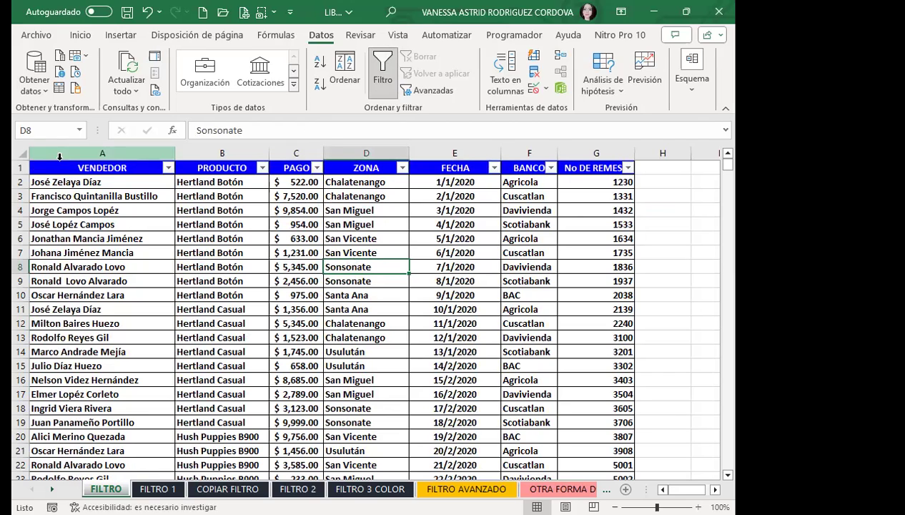
left_click(108, 311)
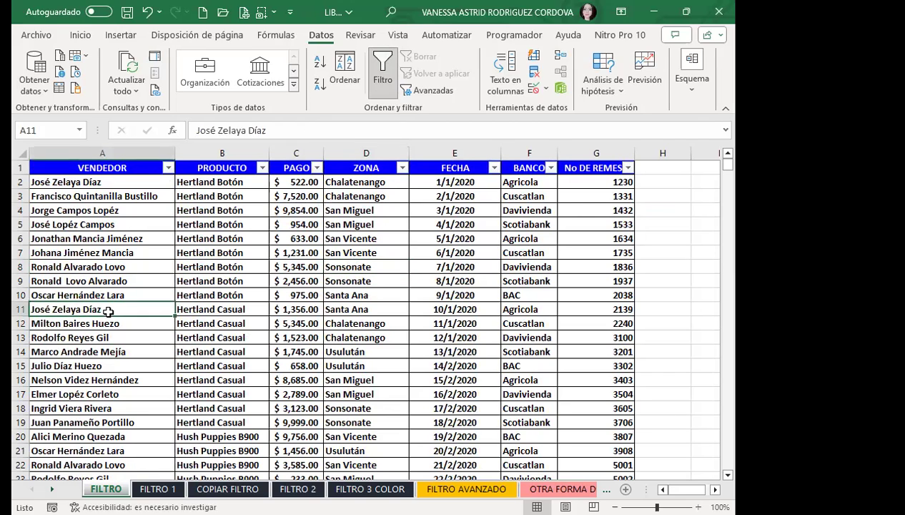
left_click(648, 255)
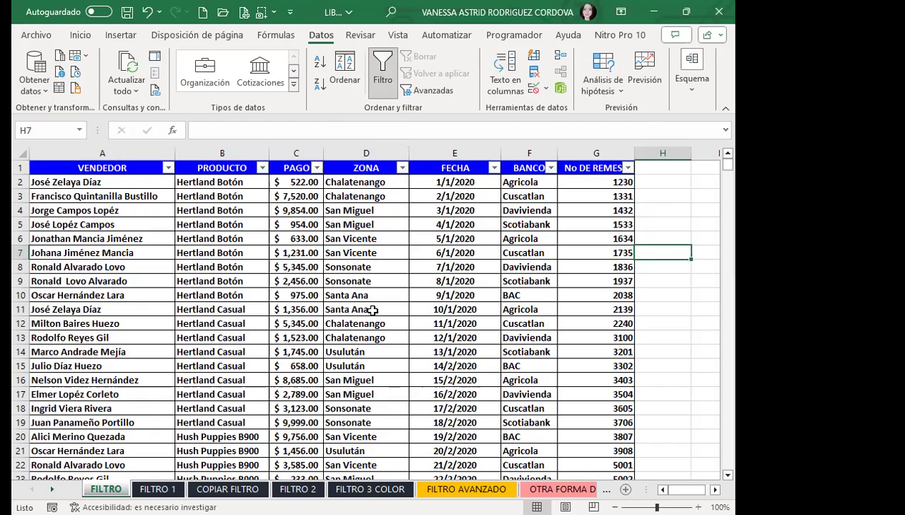
left_click(705, 321)
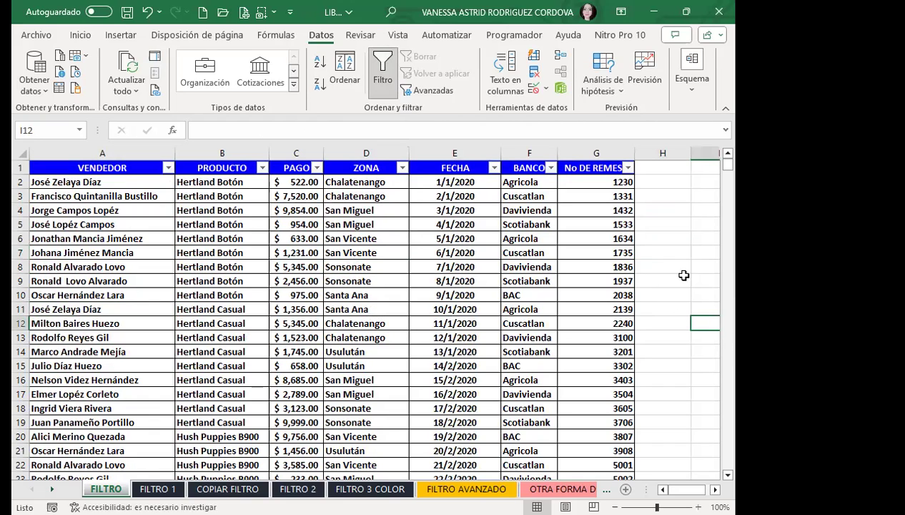
scroll(323, 329, "down", 13)
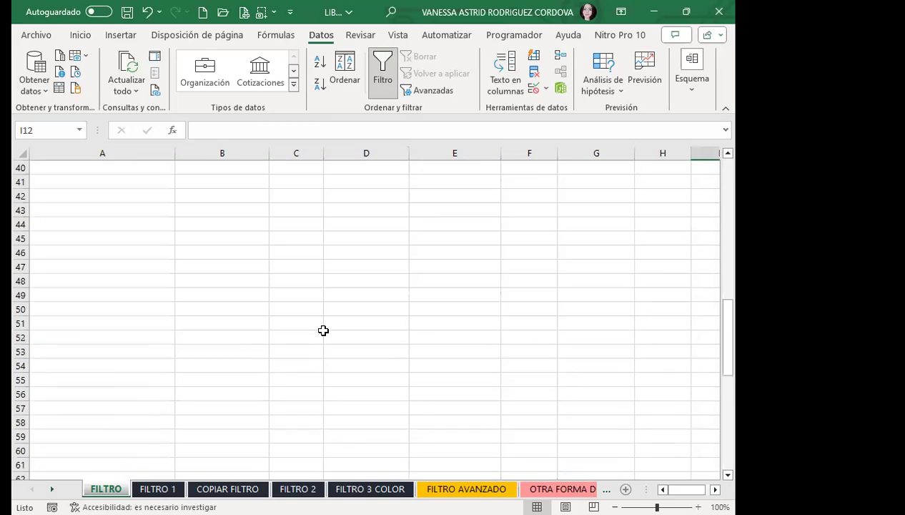
left_click(275, 335)
scroll(238, 321, "up", 5)
scroll(186, 205, "up", 8)
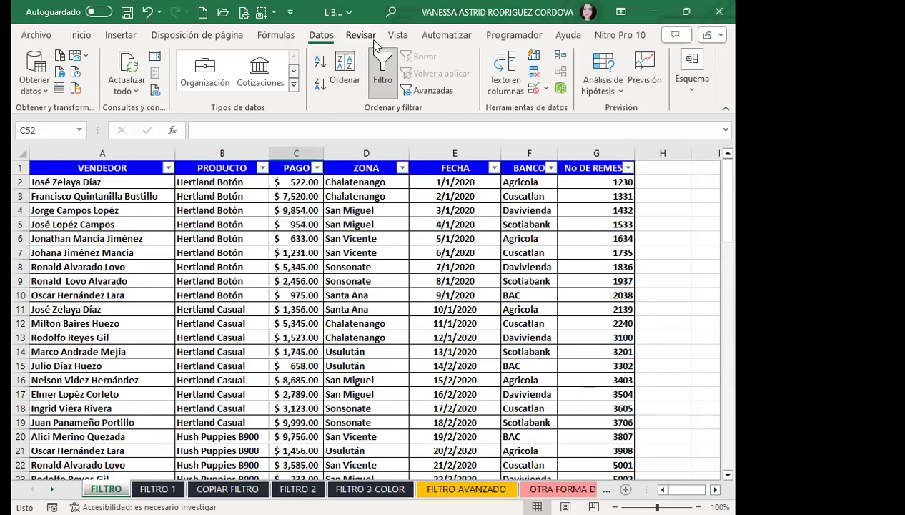
left_click(386, 393)
left_click(340, 292)
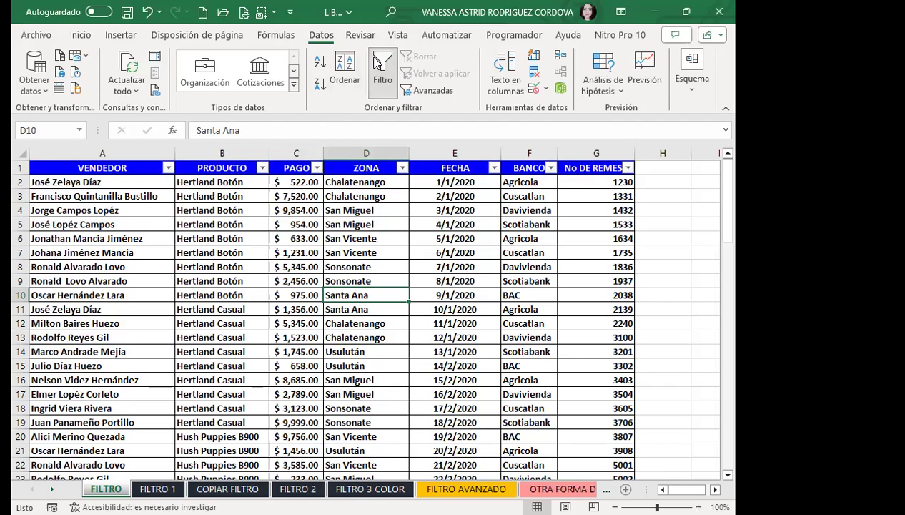
left_click(383, 68)
left_click(333, 224)
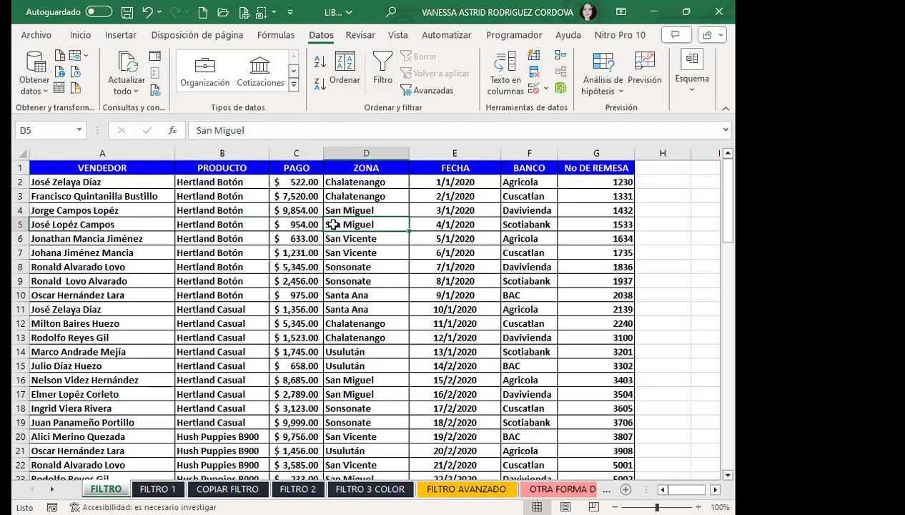
left_click(199, 351)
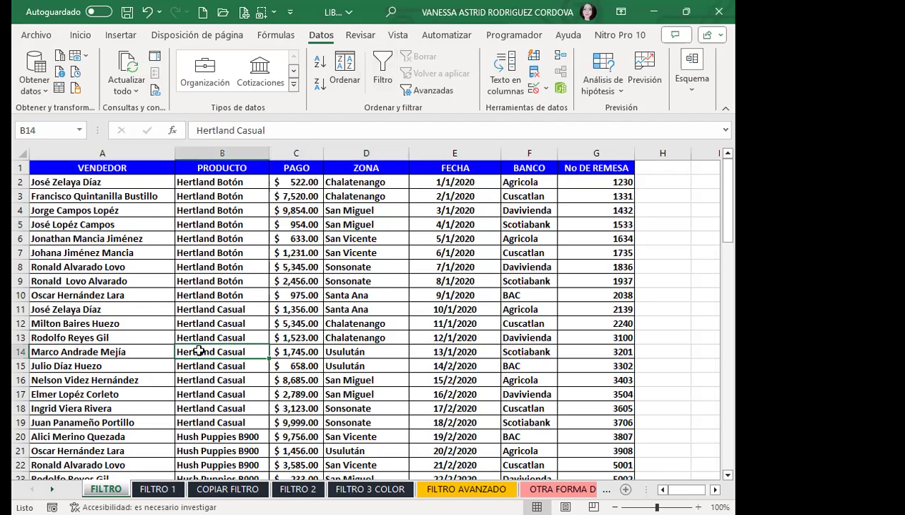
left_click(667, 214)
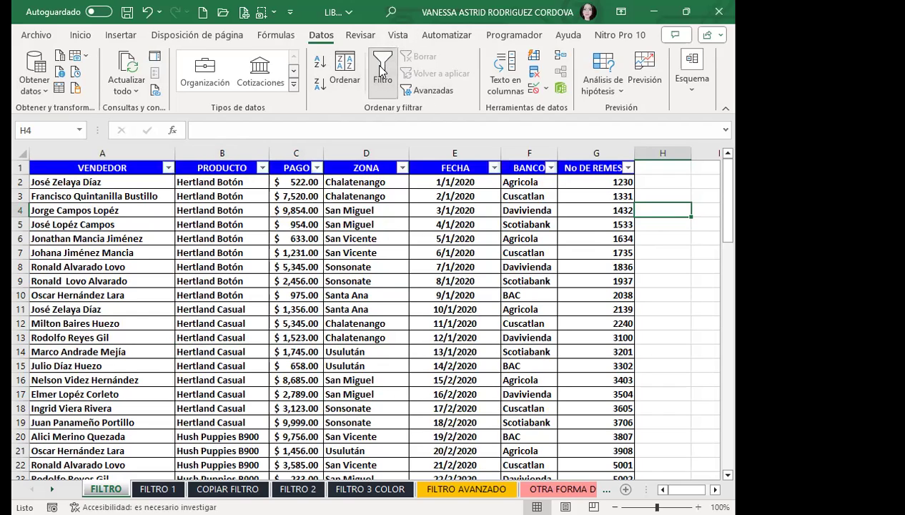
left_click(644, 236)
left_click_drag(435, 241, 440, 248)
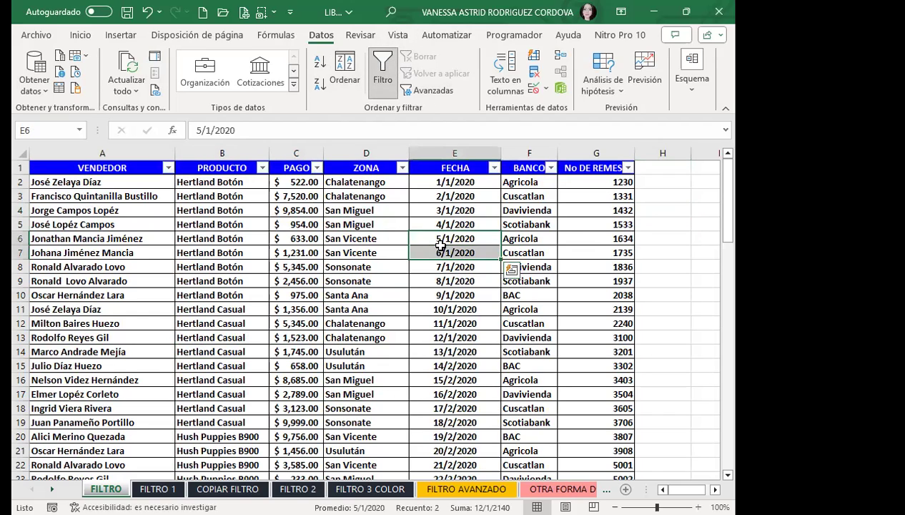
left_click(346, 236)
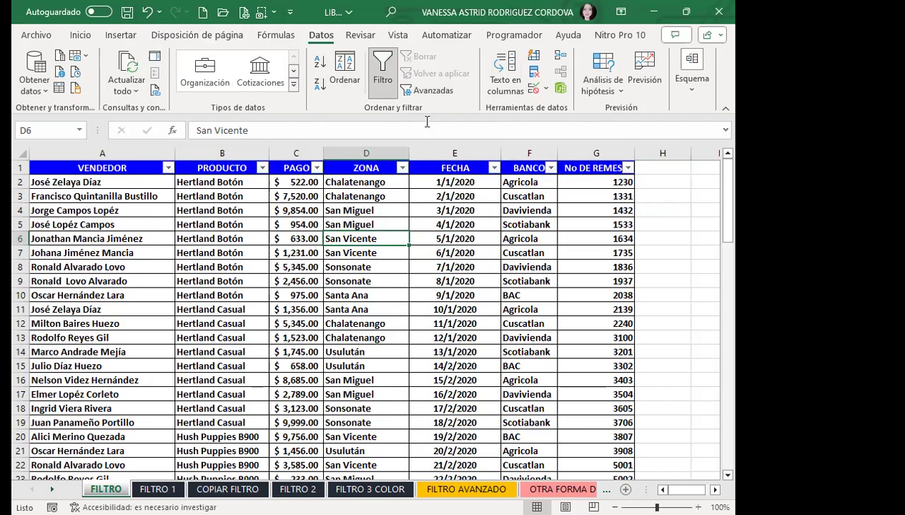
left_click(336, 196)
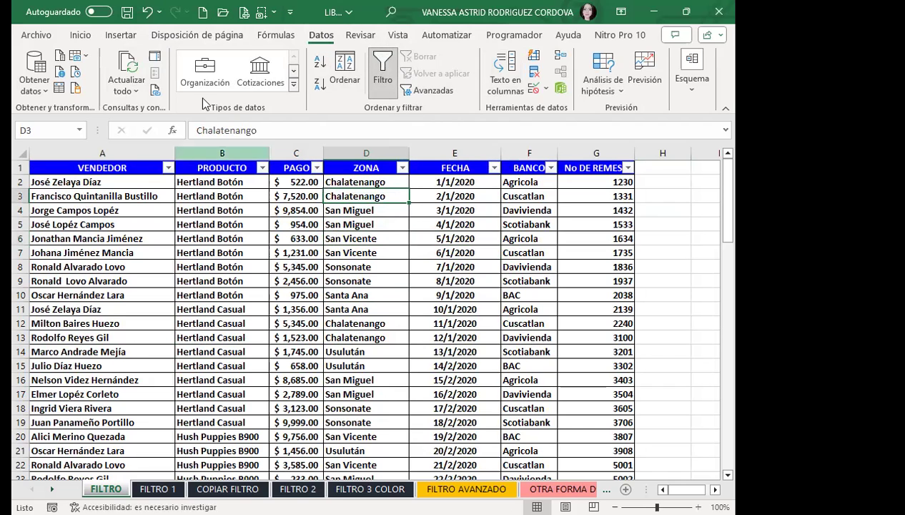
- Remove the AutoFilter from the sales table through Inicio's Ordenar y filtrar menu
left_click(80, 36)
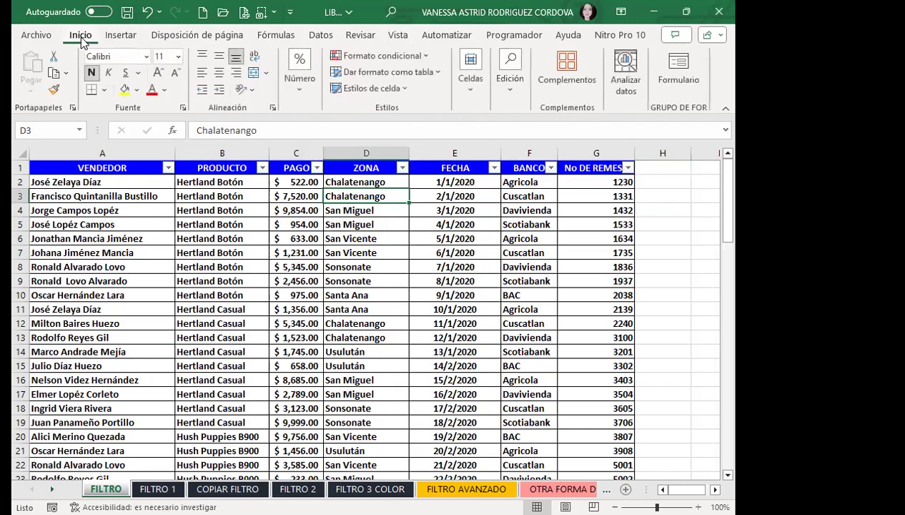
left_click(509, 98)
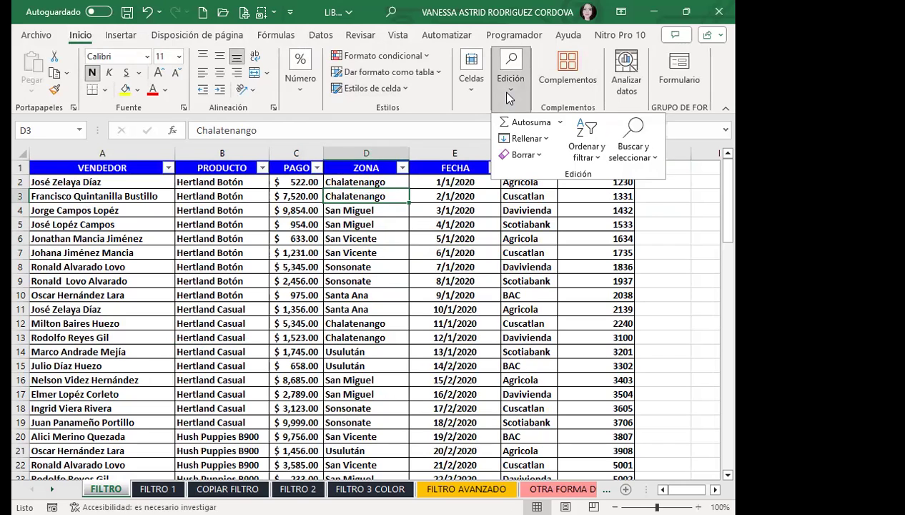
left_click(587, 146)
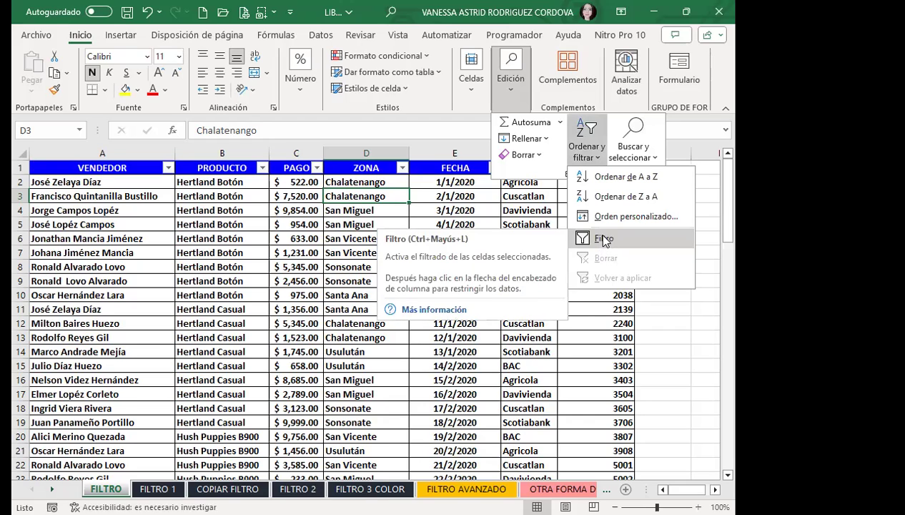
left_click(604, 241)
left_click(357, 219)
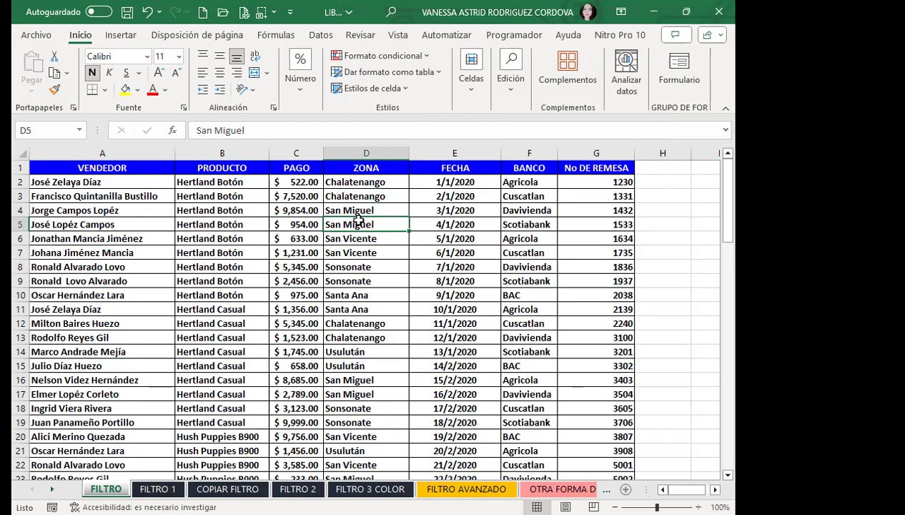
key("ctrl+shift+l")
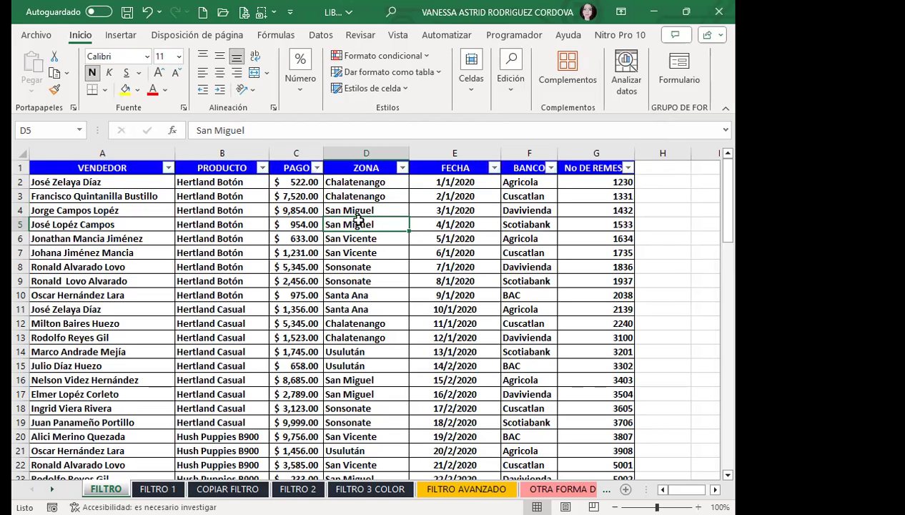
key("ctrl+shift+l")
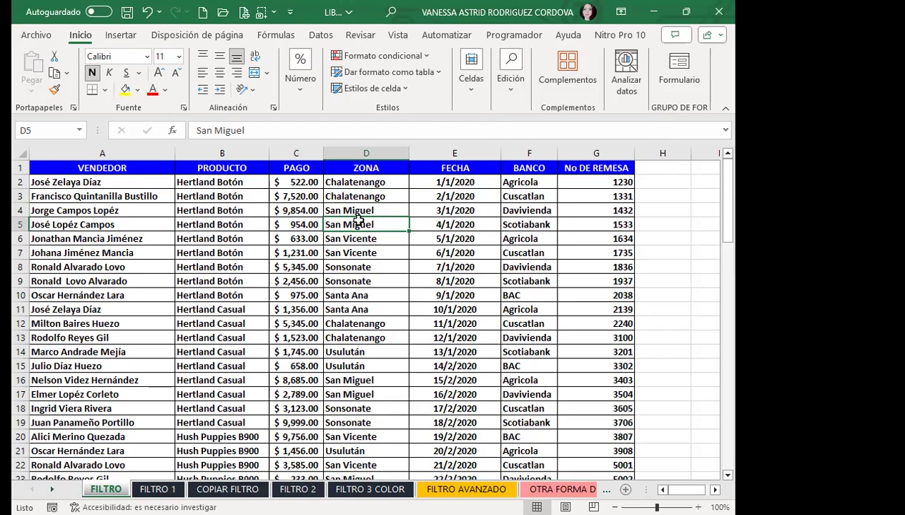
key("ctrl+shift+l")
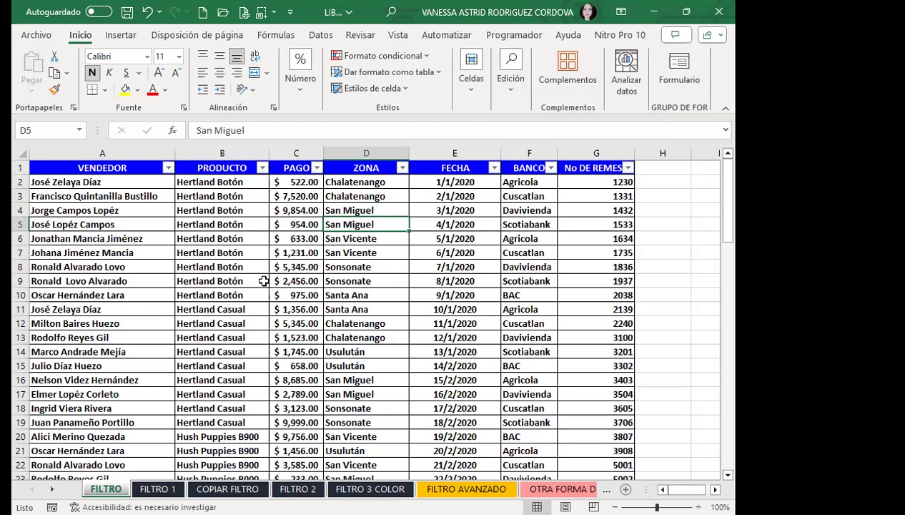
left_click(376, 269)
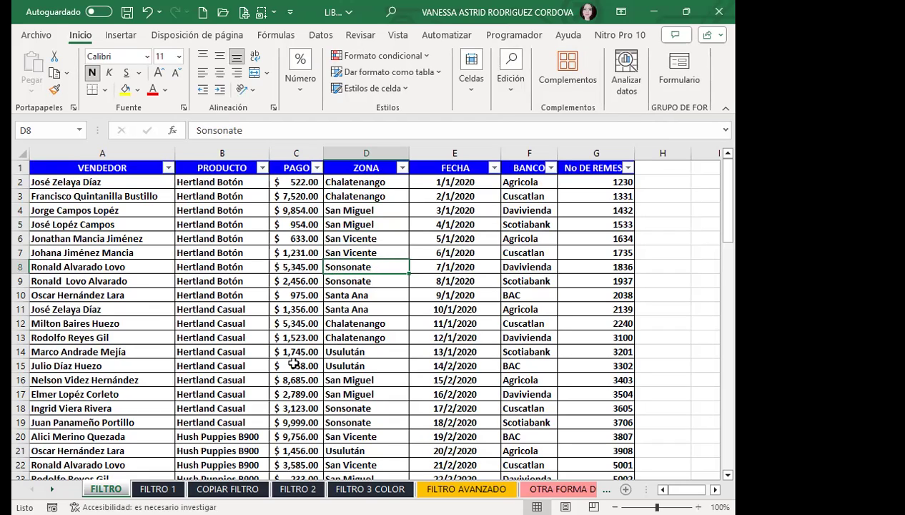
- Show the Datos tab and scroll down through the table to row 24
left_click(328, 15)
left_click(314, 34)
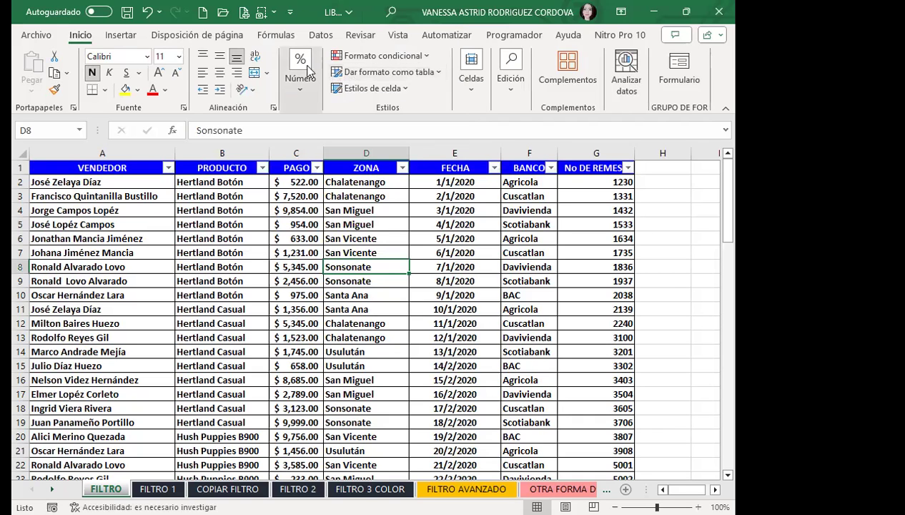
left_click(321, 34)
left_click(332, 278)
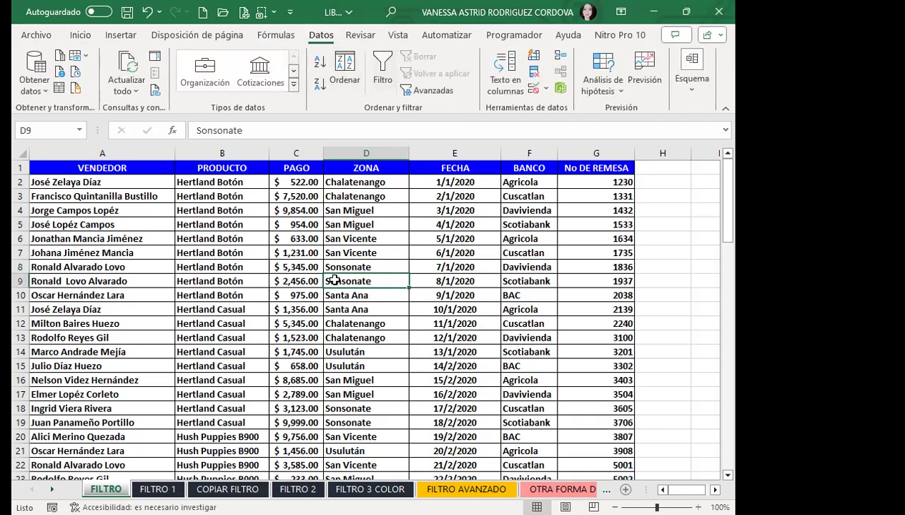
scroll(268, 332, "down", 3)
scroll(250, 337, "down", 3)
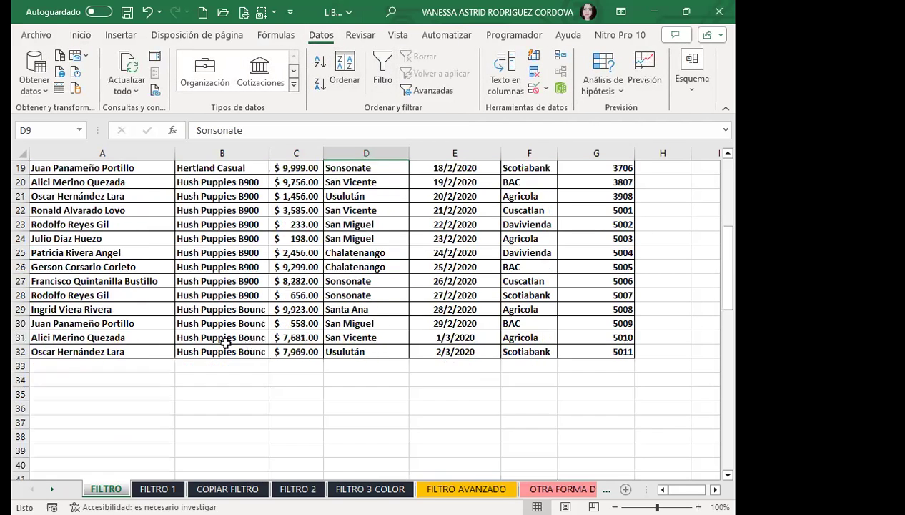
left_click(142, 239)
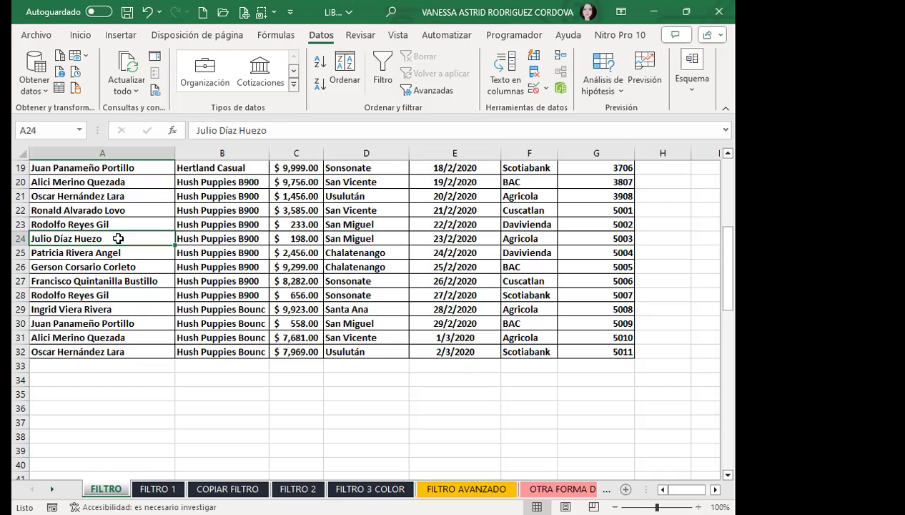
- Review the seller names in column A between rows 4 and 29
scroll(143, 290, "up", 1)
scroll(147, 293, "up", 4)
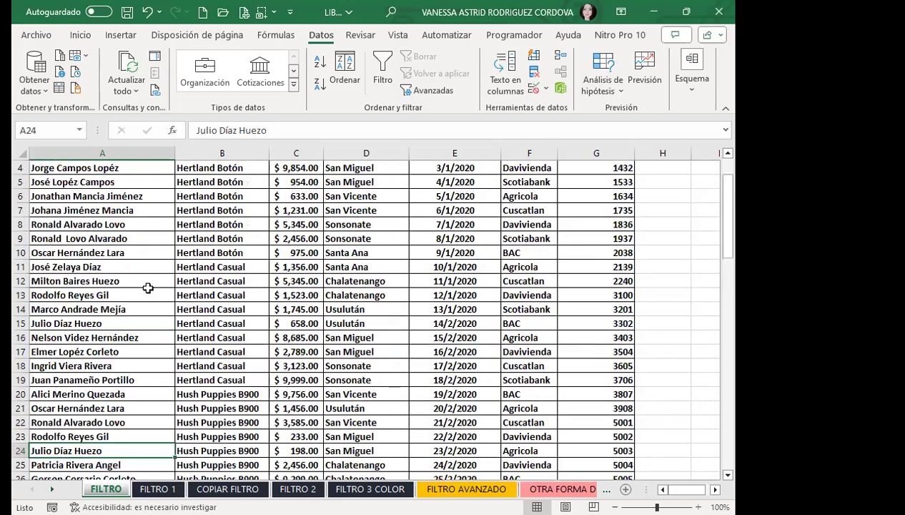
scroll(142, 281, "up", 1)
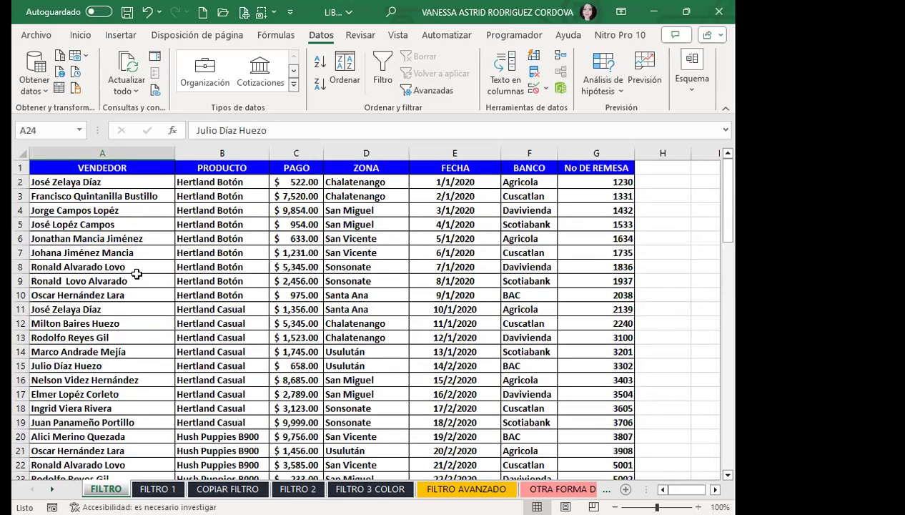
left_click(134, 246)
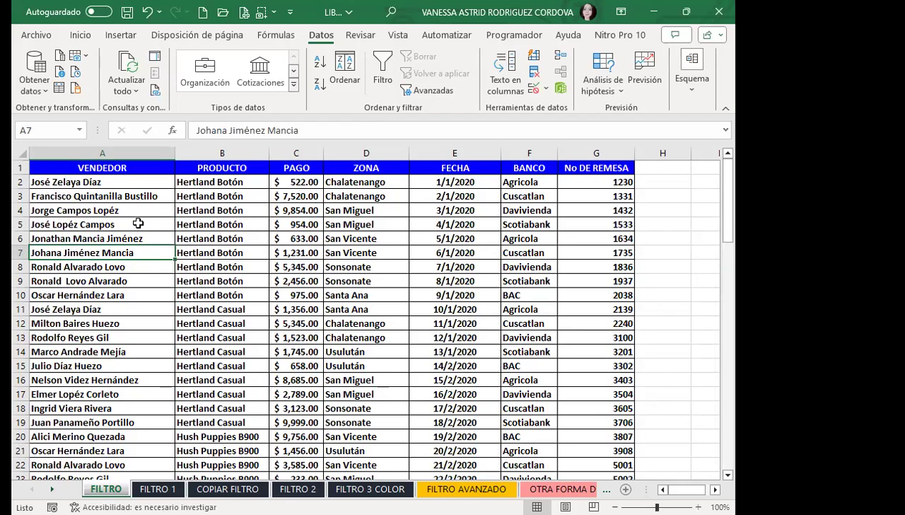
left_click(134, 224)
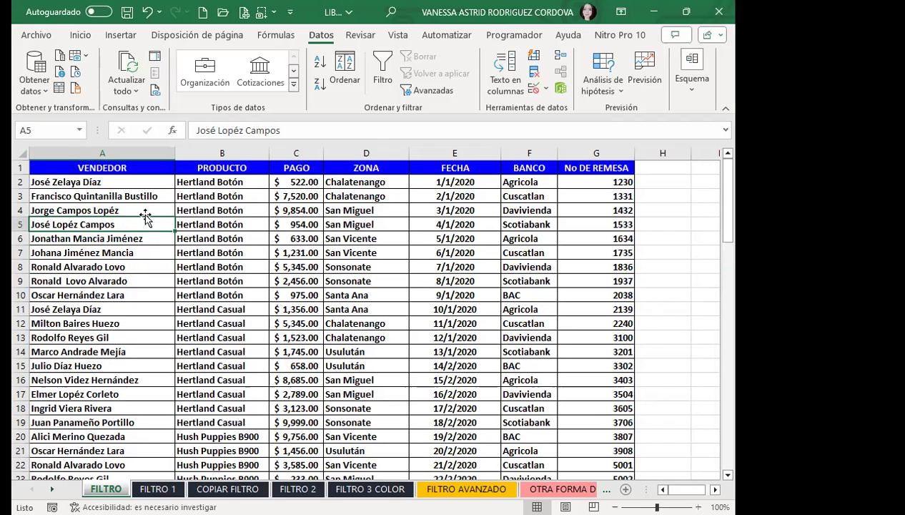
left_click(122, 208)
left_click(93, 248)
scroll(66, 334, "down", 6)
left_click(150, 309)
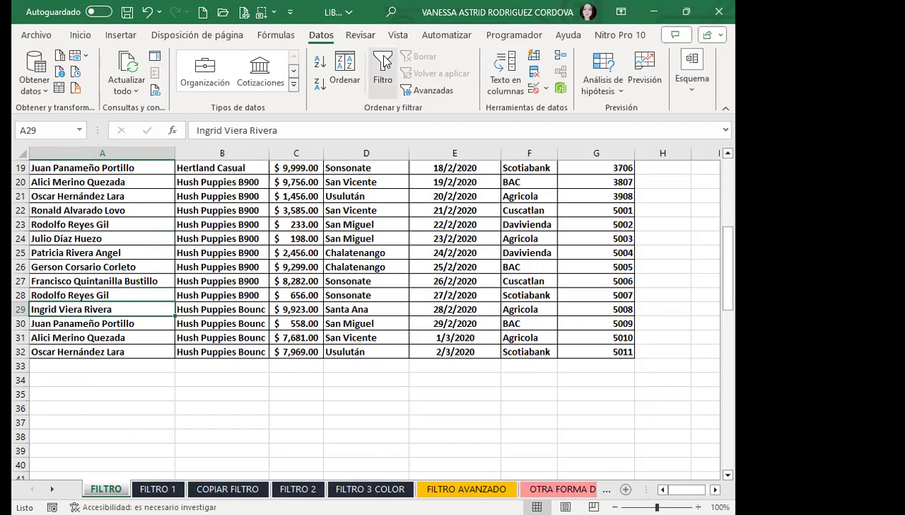
- Turn the AutoFilter dropdowns back on for all seven headers of the table
left_click(383, 72)
scroll(226, 299, "up", 1)
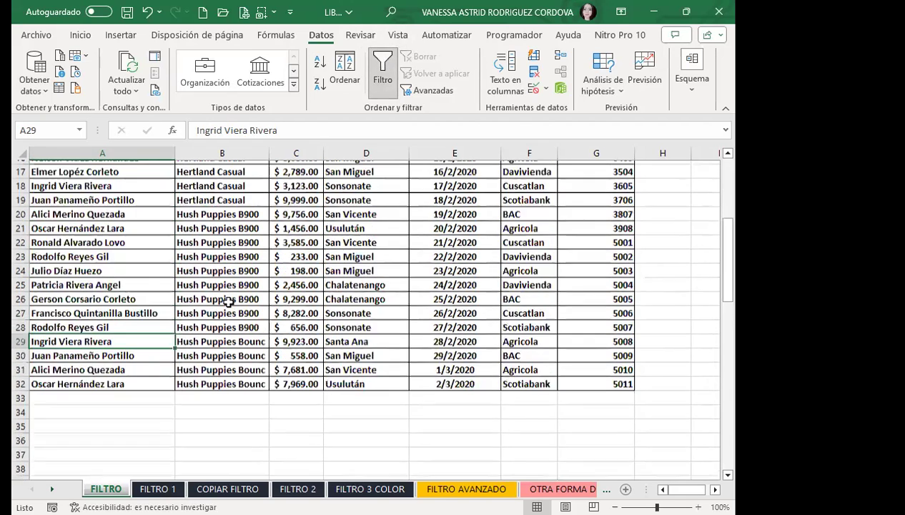
scroll(226, 298, "up", 3)
scroll(226, 298, "up", 2)
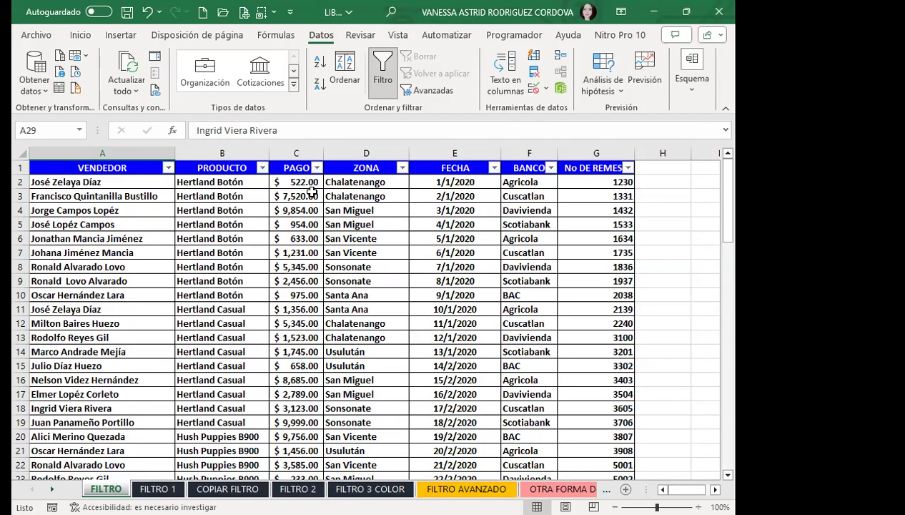
- Switch off AutoFilter from the Datos tab so the seven headers lose their dropdowns
left_click(384, 91)
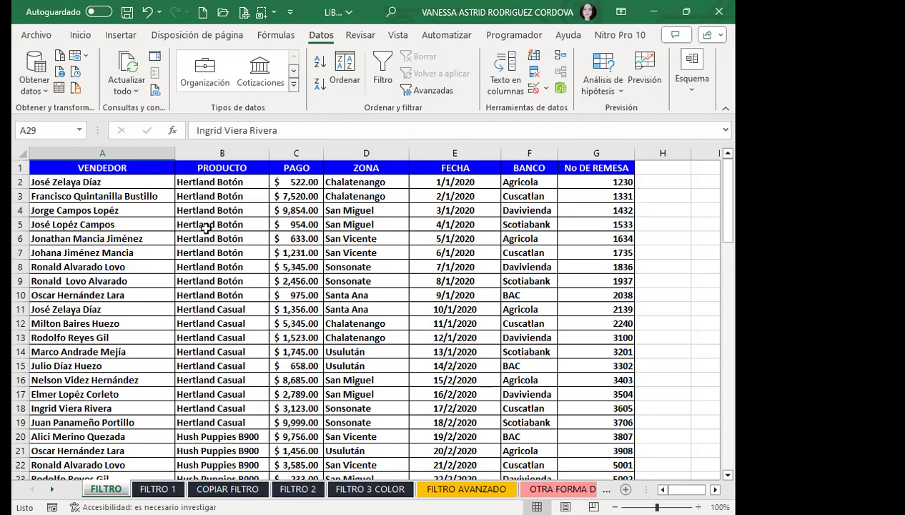
left_click(131, 183)
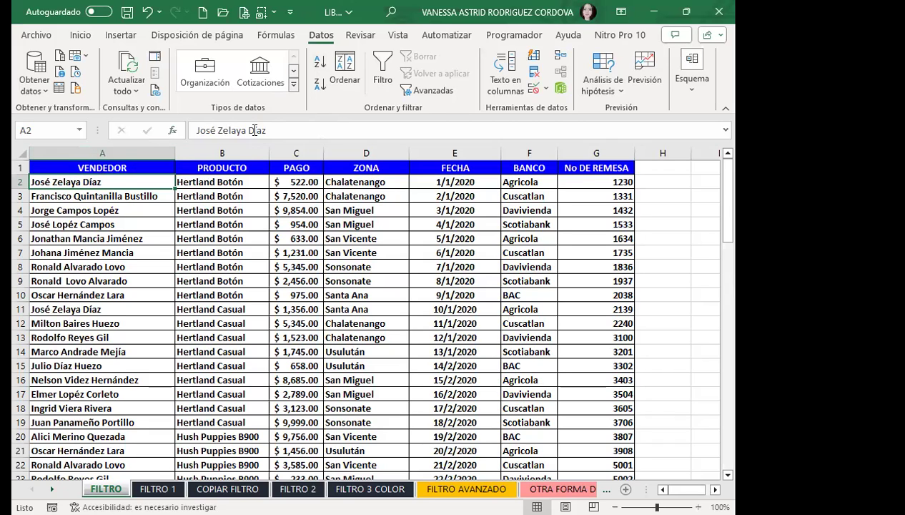
- In the Ordenar dialog, sort by BANCO A to Z and add an empty Luego por level
left_click(346, 64)
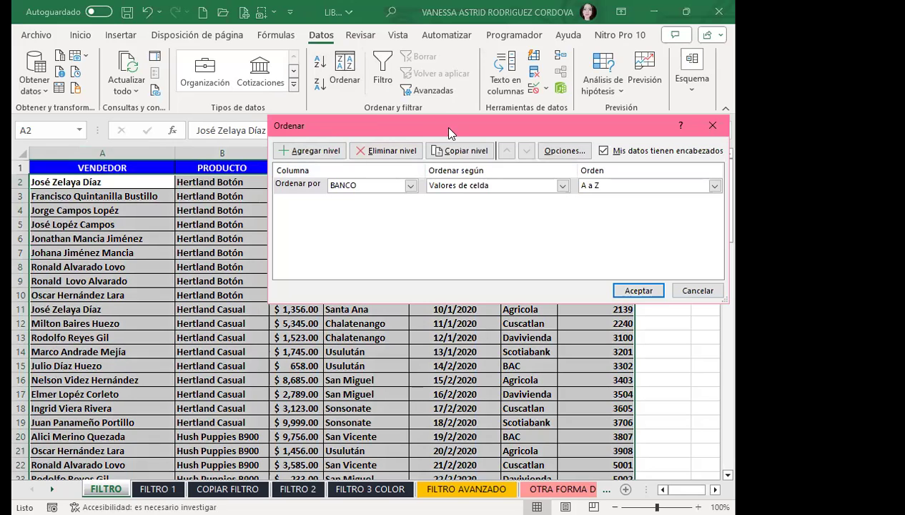
left_click_drag(300, 126, 70, 34)
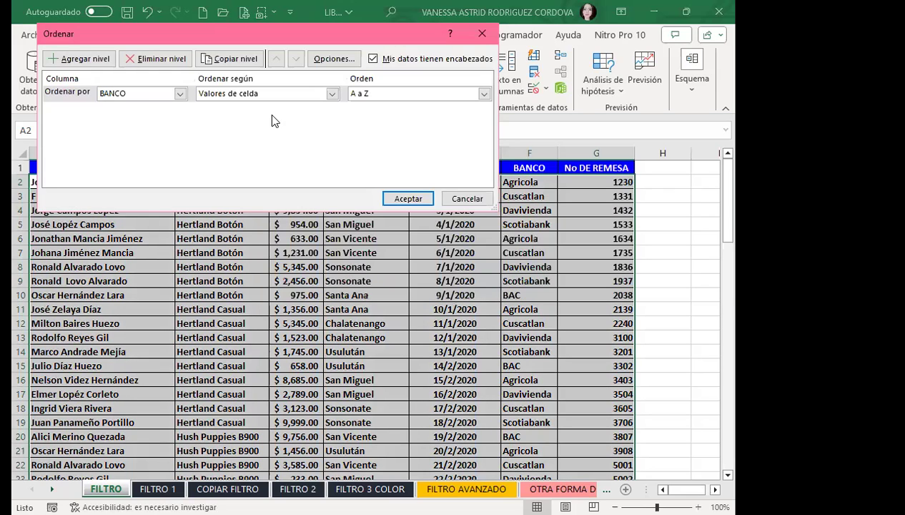
left_click(180, 94)
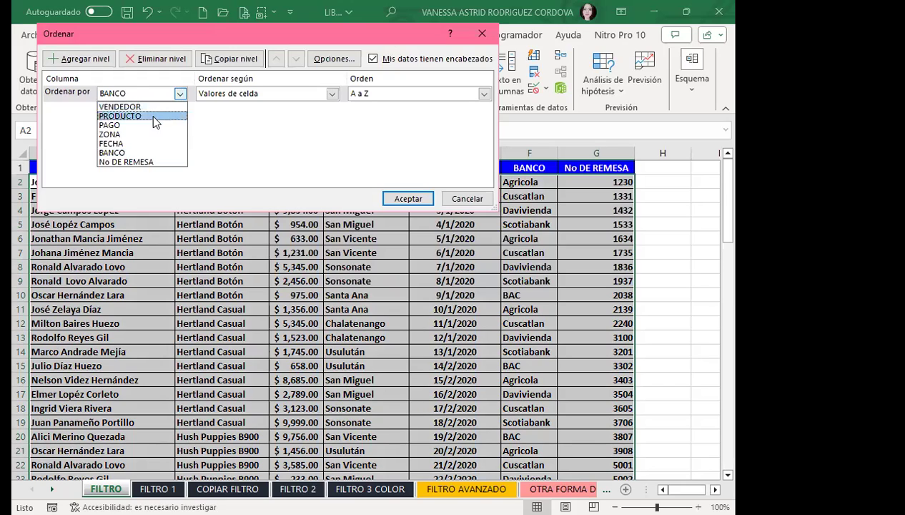
left_click(125, 154)
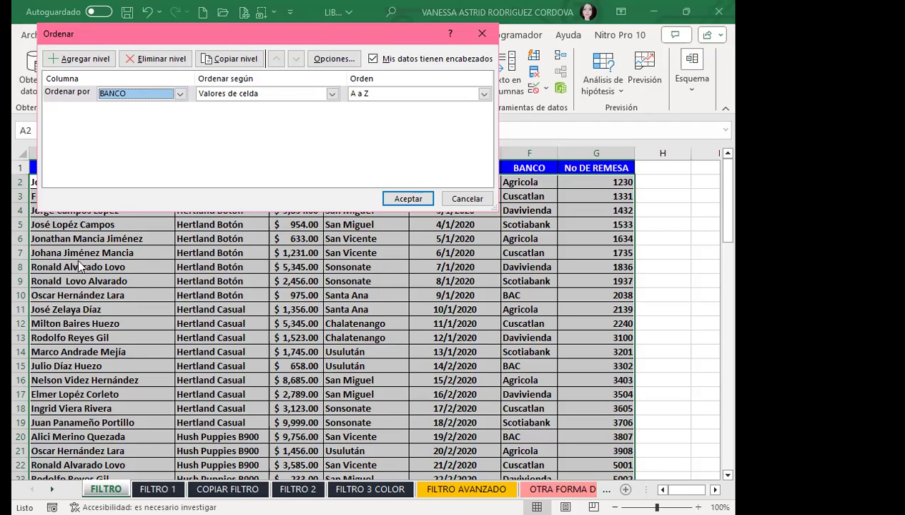
left_click(180, 94)
left_click(179, 93)
left_click(75, 60)
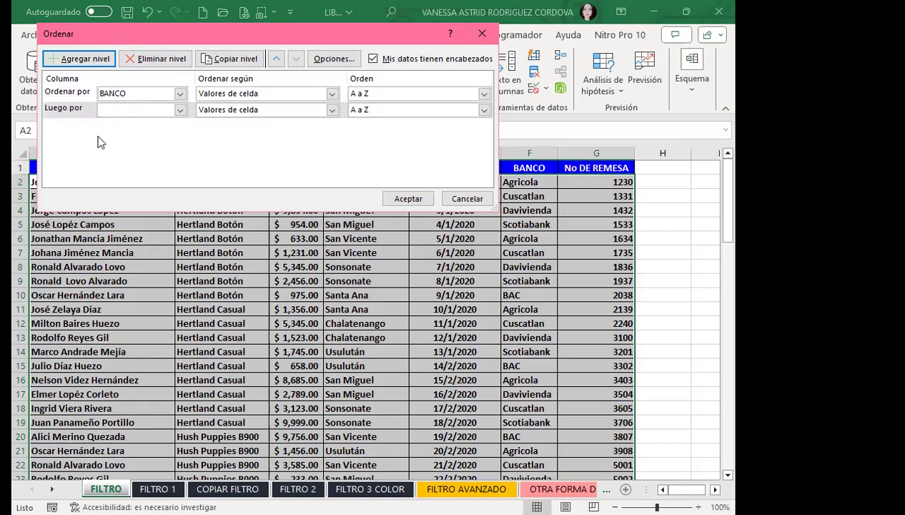
- Set the second sort level to VENDEDOR, keep BANCO ascending A to Z, and close the dialog
left_click(179, 110)
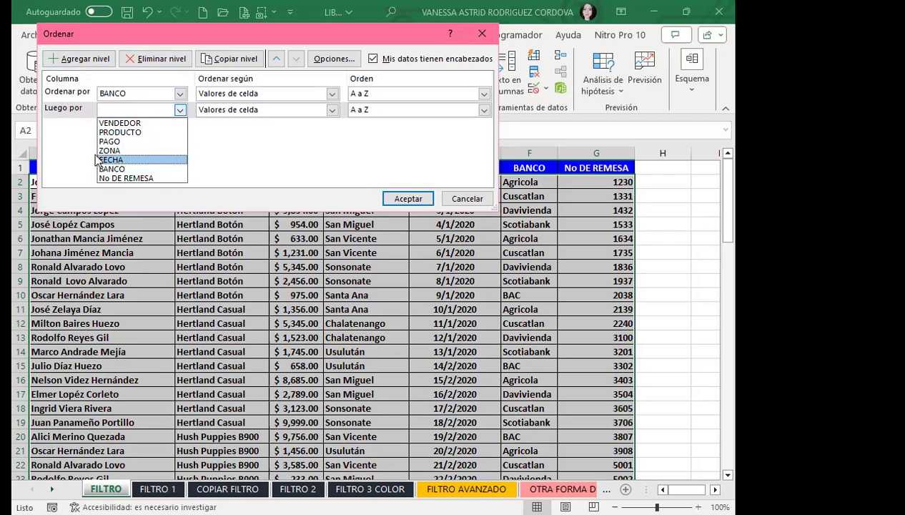
left_click(118, 123)
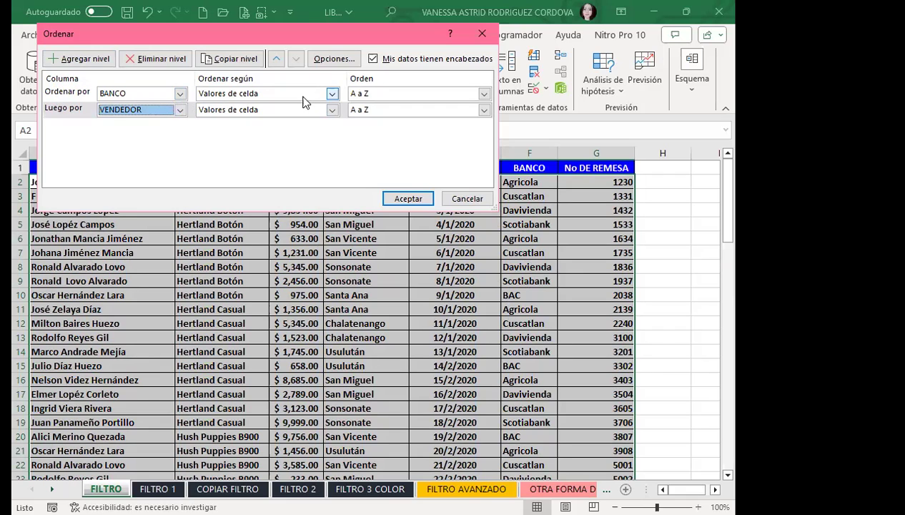
left_click(332, 93)
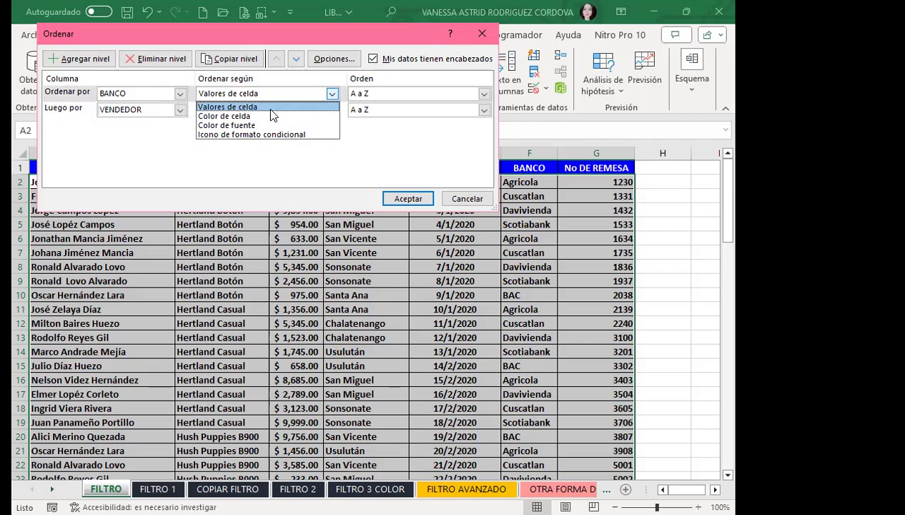
left_click(486, 98)
left_click(486, 98)
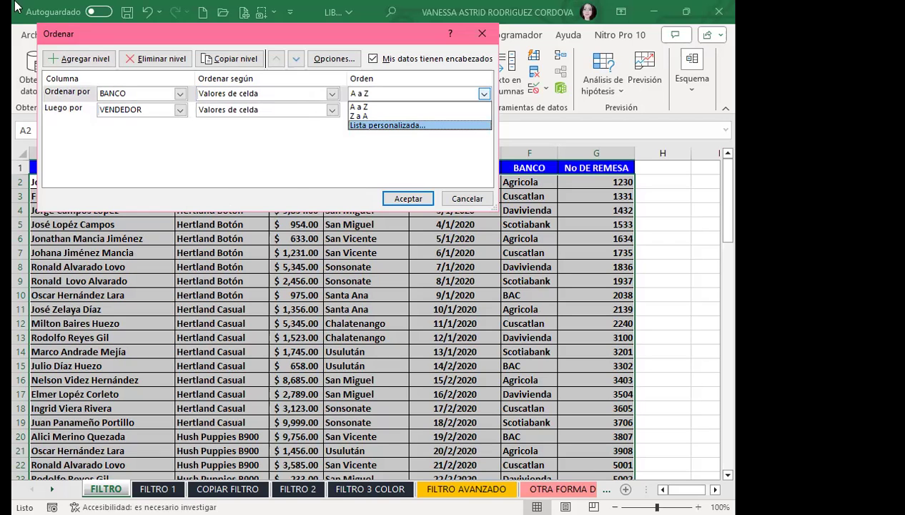
left_click(465, 201)
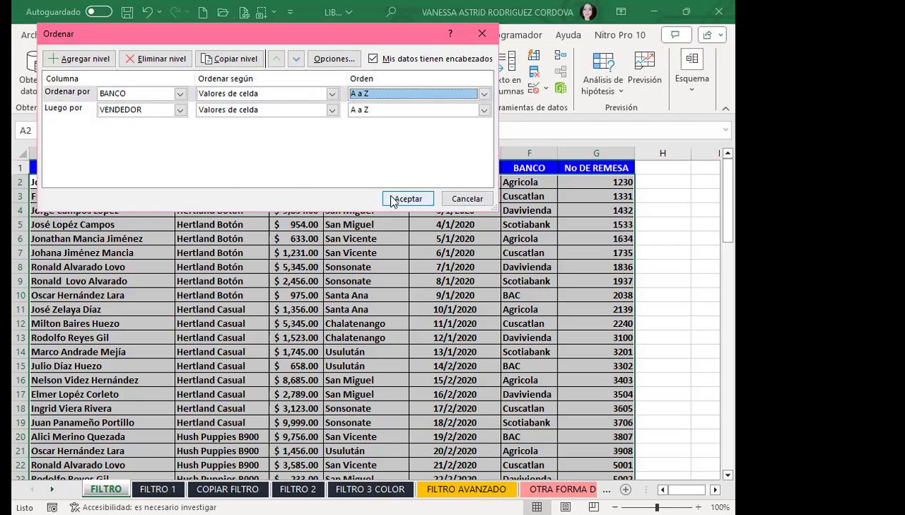
left_click(465, 199)
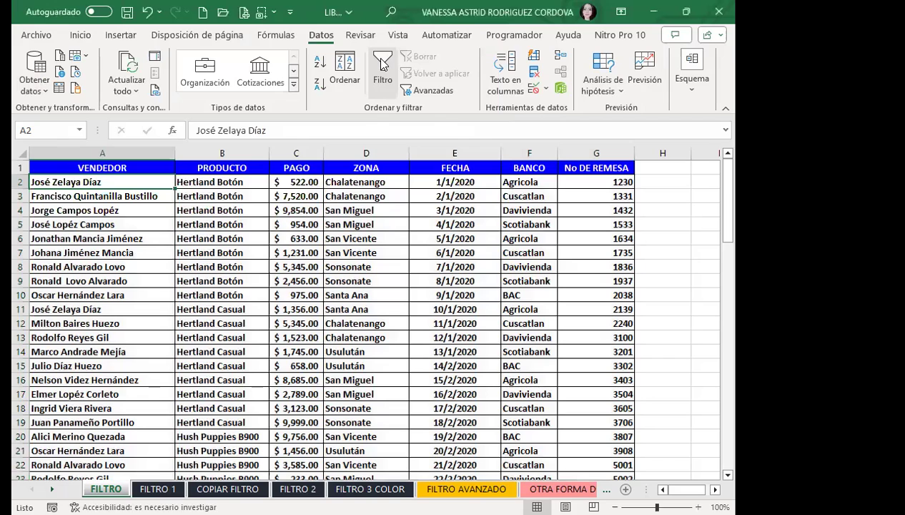
- Enable filters and uncheck BAC and Scotiabank in BANCO, leaving 20 of 31 records
left_click(382, 64)
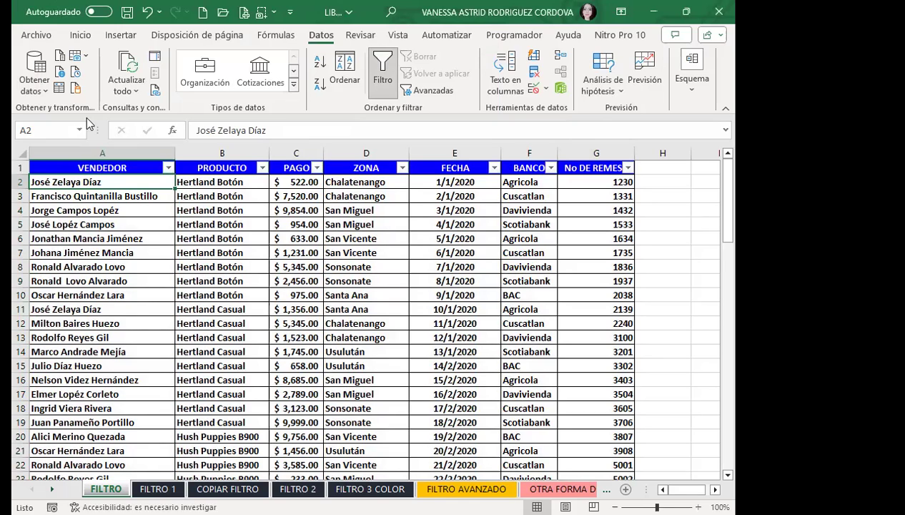
left_click(550, 167)
left_click(409, 379)
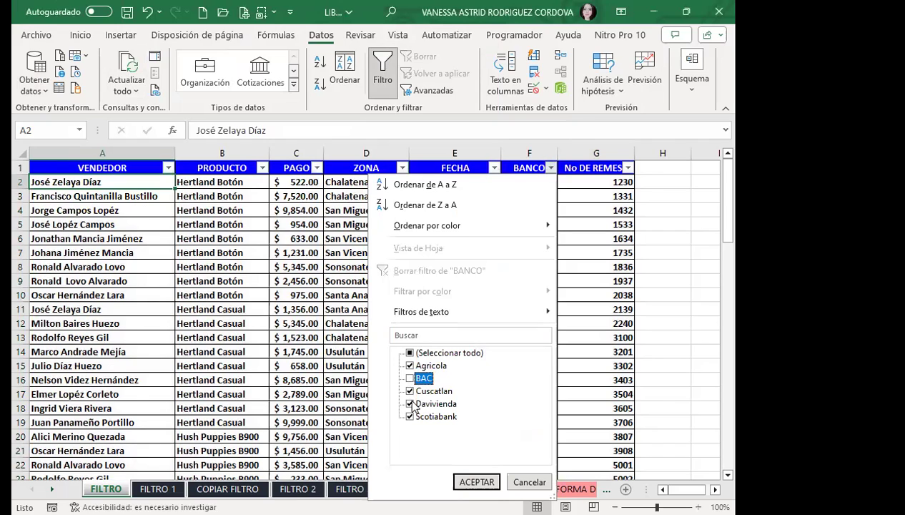
left_click(410, 416)
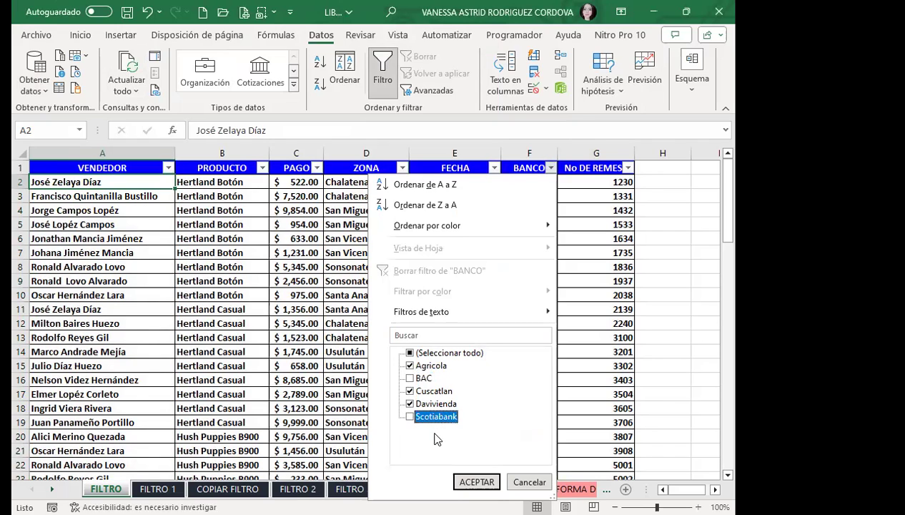
left_click(477, 482)
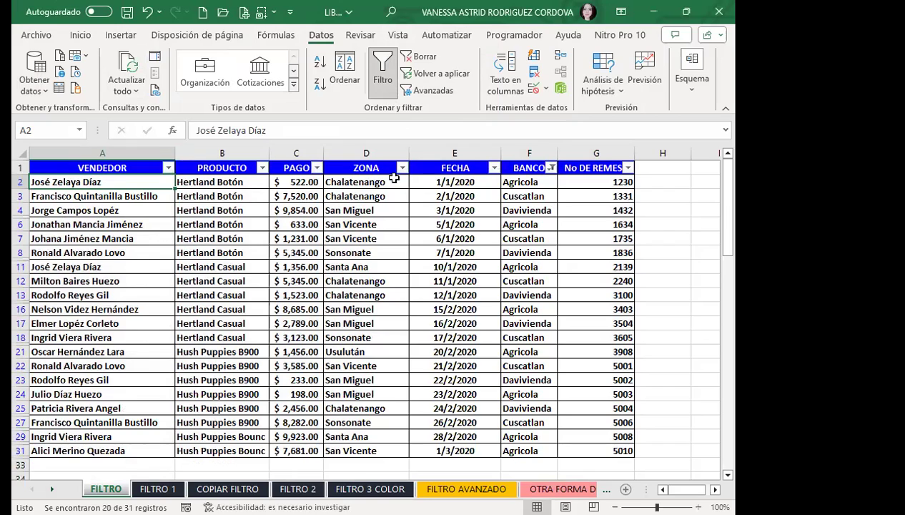
- Filter ZONA to only Santa Ana and Sonsonate, leaving 5 of 31 records
left_click(402, 166)
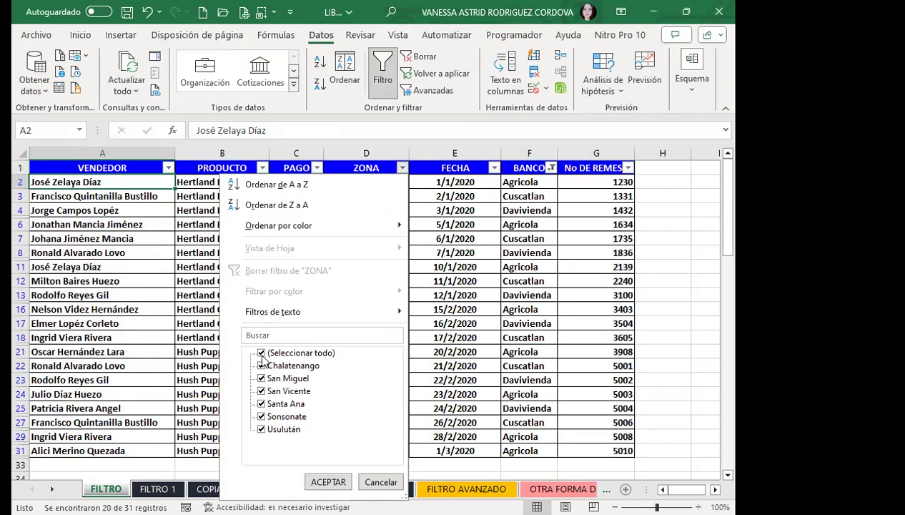
left_click(261, 353)
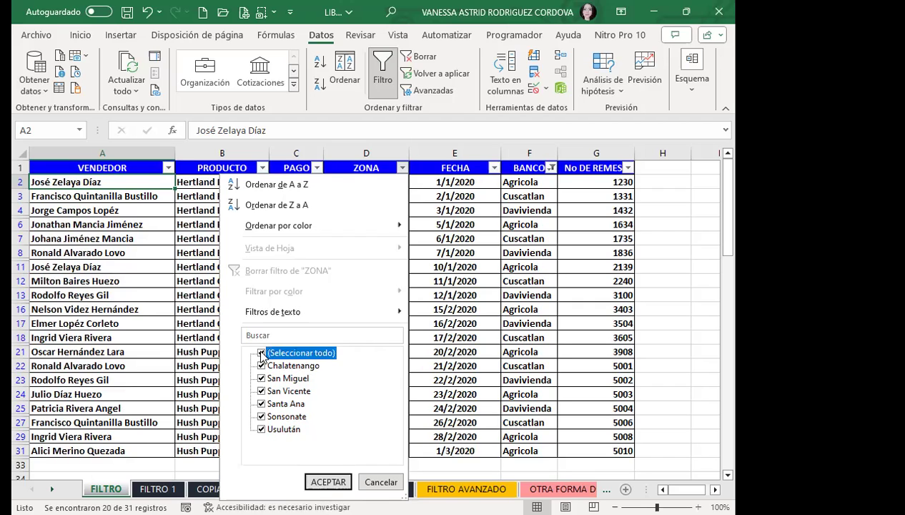
left_click(262, 404)
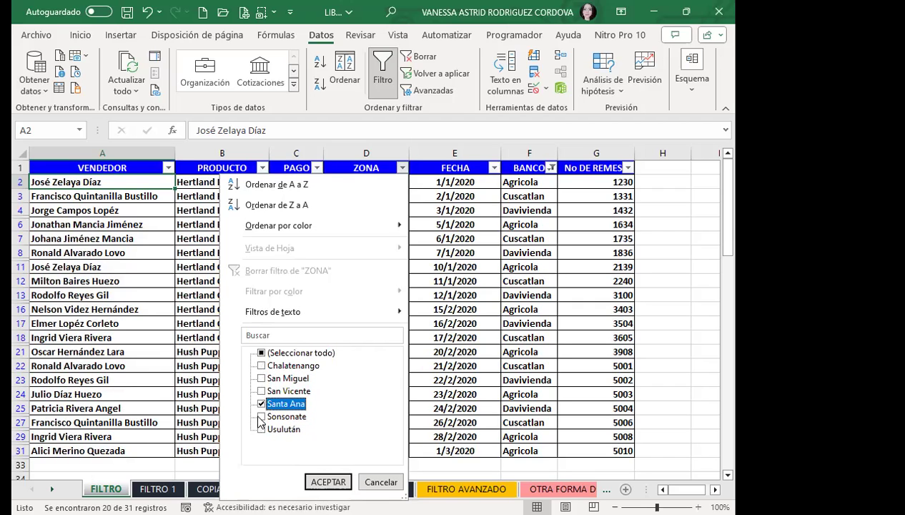
left_click(262, 416)
left_click(329, 483)
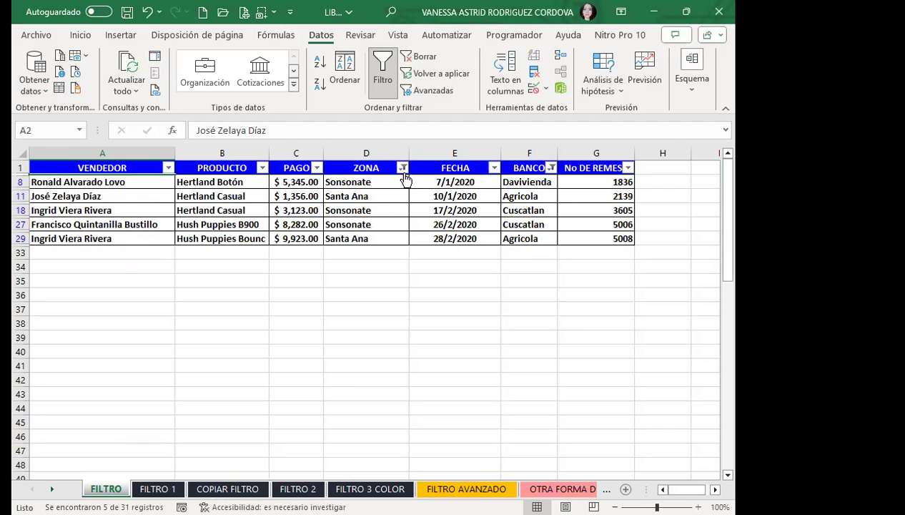
- Invert the ZONA filter to exclude Santa Ana and Sonsonate, showing 15 of 31 records
left_click(402, 167)
left_click(262, 353)
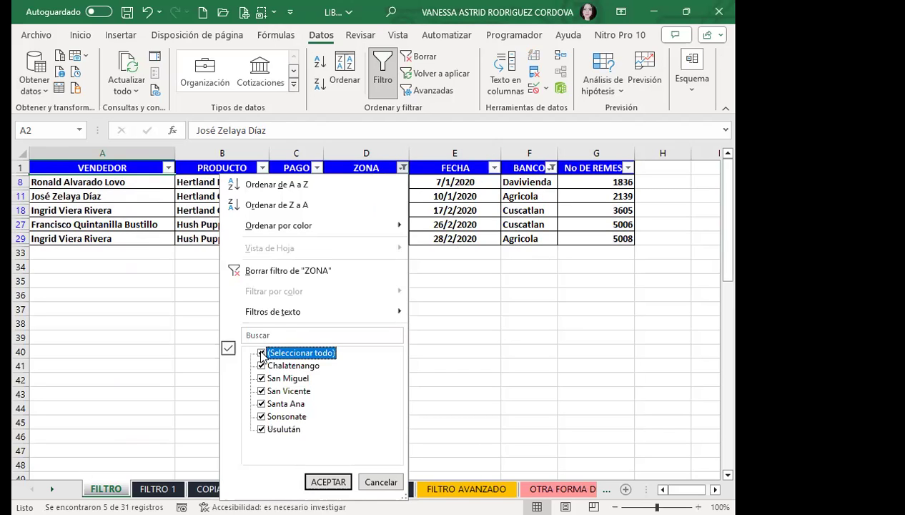
left_click(261, 404)
left_click(262, 416)
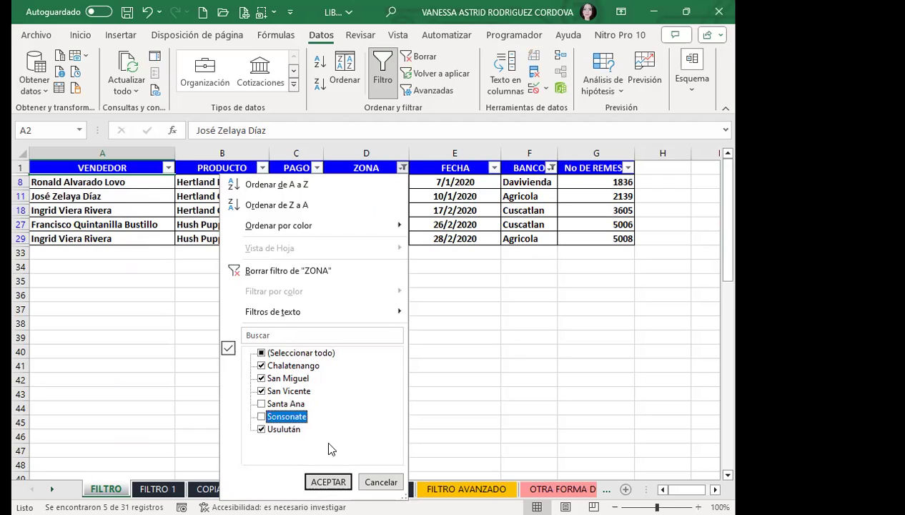
left_click(329, 484)
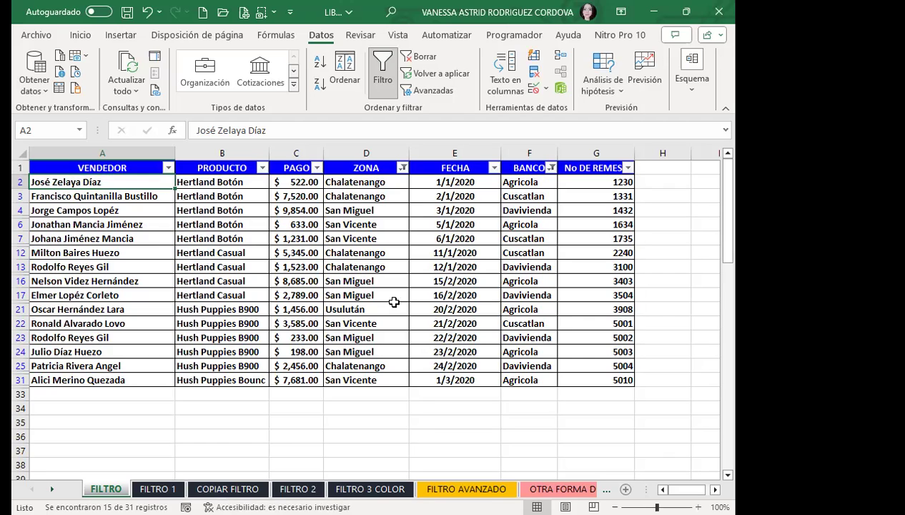
- Filter PRODUCTO to Hertland Botón and Hush Puppies B900, leaving 10 of 31 records
left_click(260, 167)
left_click(121, 379)
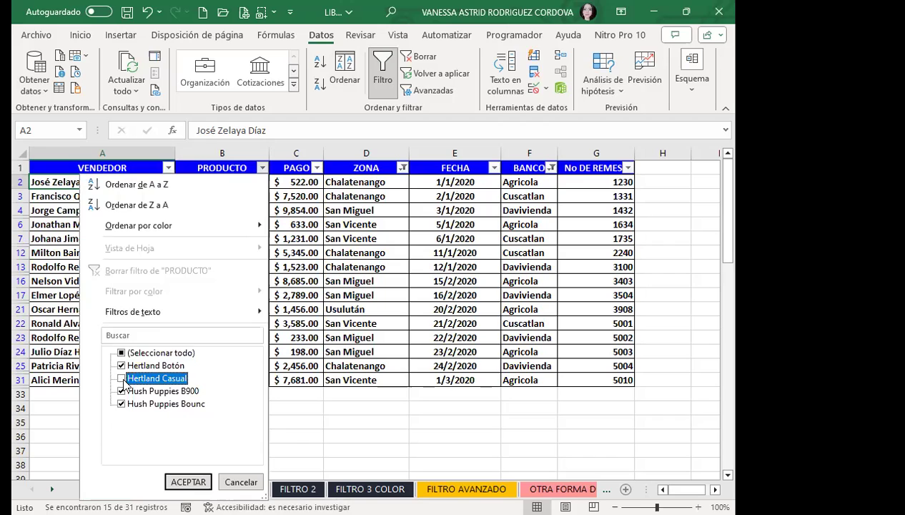
left_click(121, 390)
left_click(121, 404)
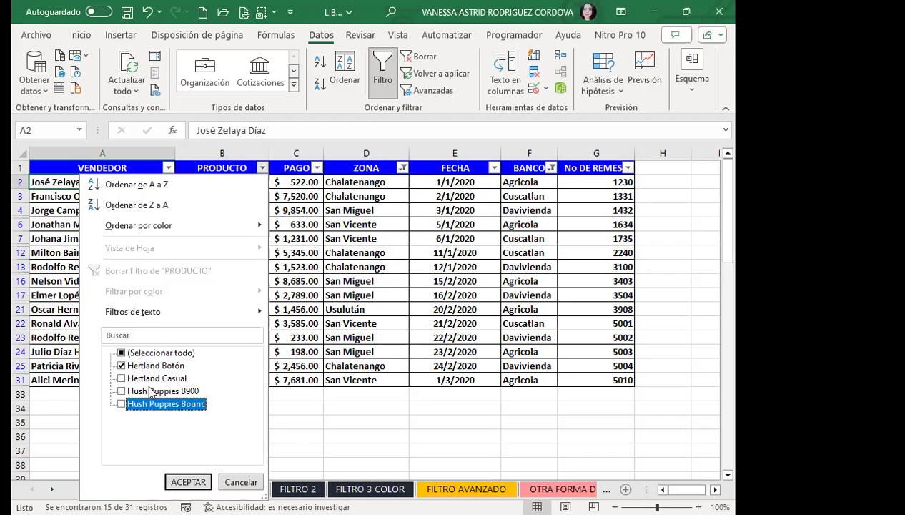
left_click(121, 390)
left_click(187, 482)
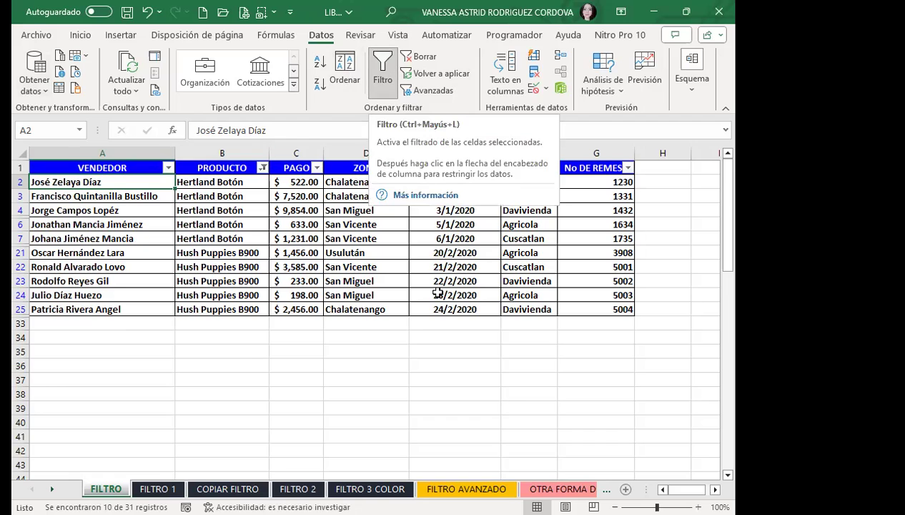
- Turn off AutoFilter on the FILTRO sales table so all 31 rows show again
left_click(381, 66)
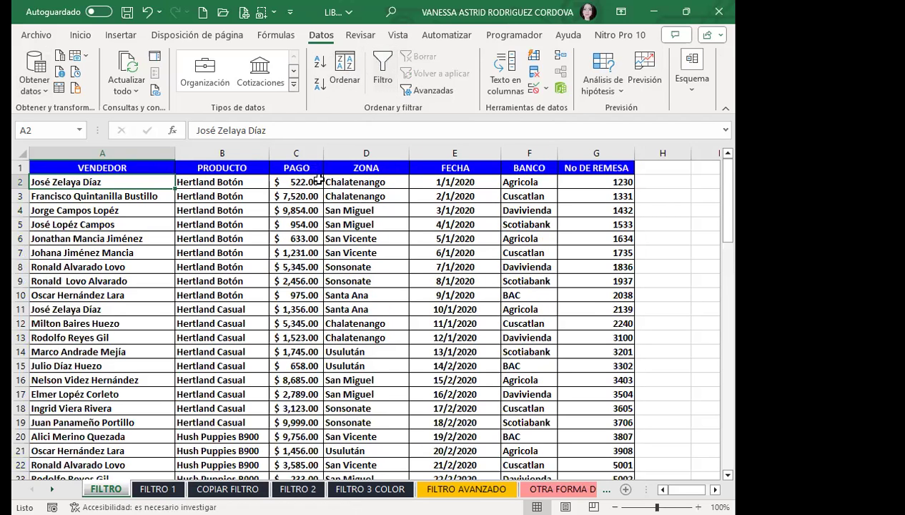
- Re-enable filtering and exclude Chalatenango, Santa Ana and Usulután from the ZONA filter
left_click(351, 167)
key("ctrl+shift+l")
left_click(404, 167)
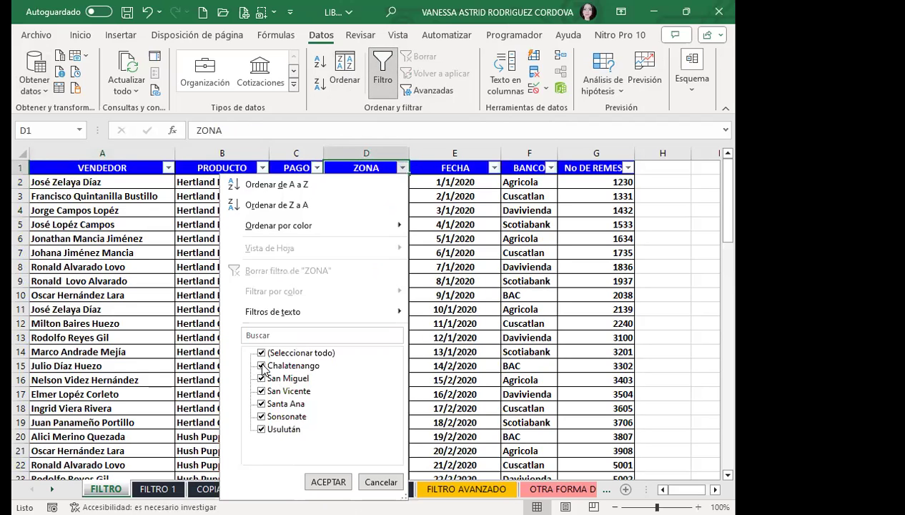
left_click(261, 365)
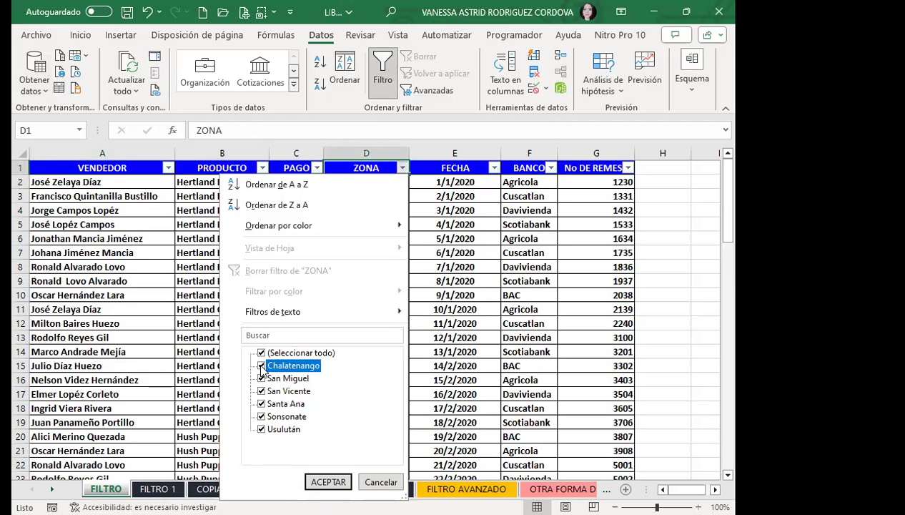
left_click(261, 403)
left_click(261, 430)
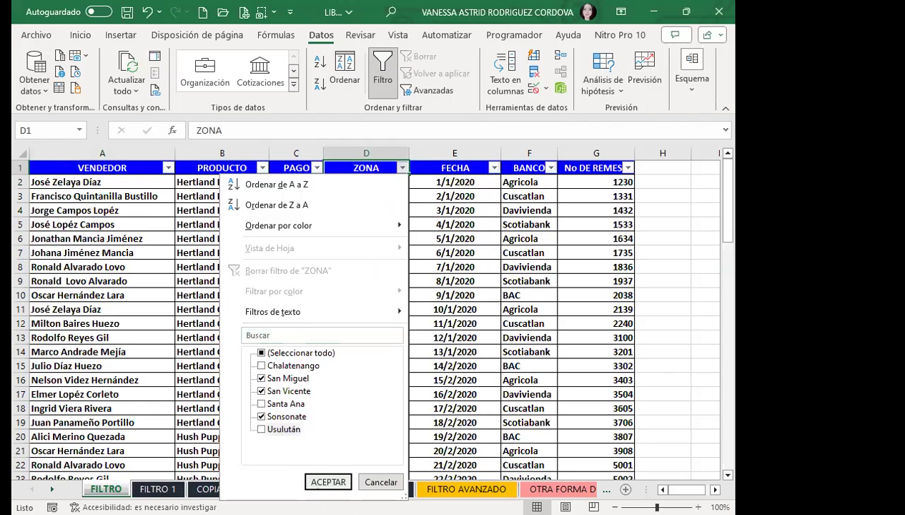
left_click(328, 480)
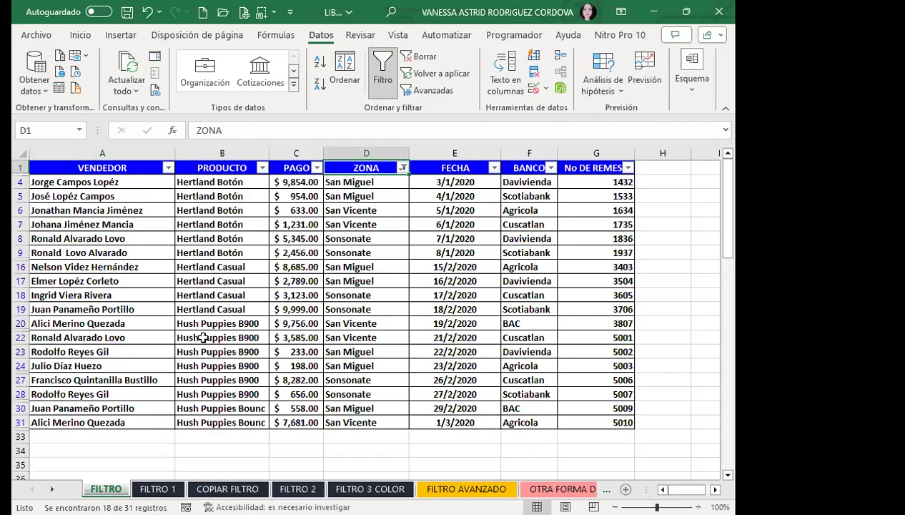
- Exclude Hertland Botón in the PRODUCTO filter, then review the ZONA filter without changes
left_click(262, 168)
left_click(121, 365)
left_click(196, 484)
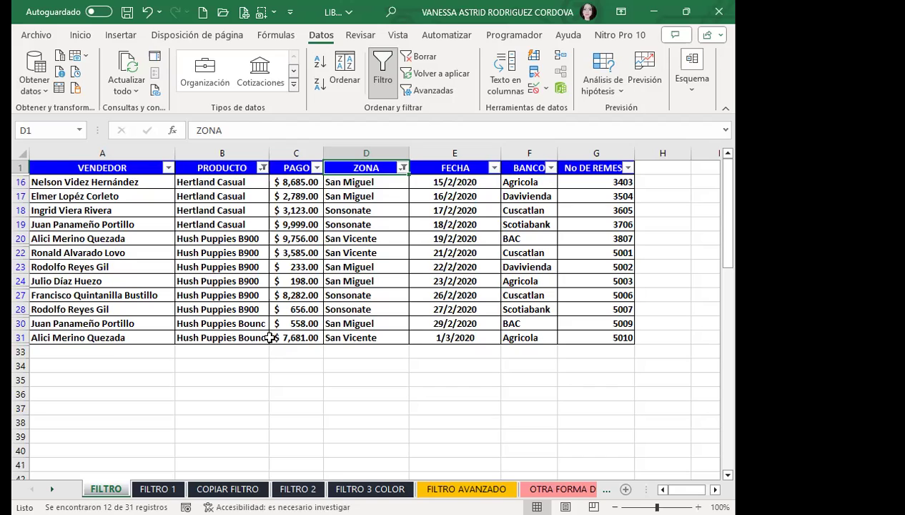
left_click(397, 170)
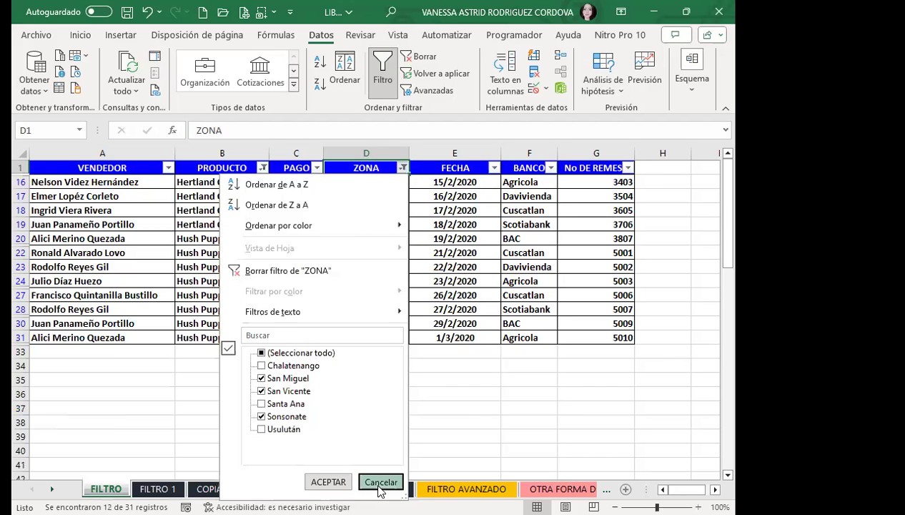
left_click(380, 483)
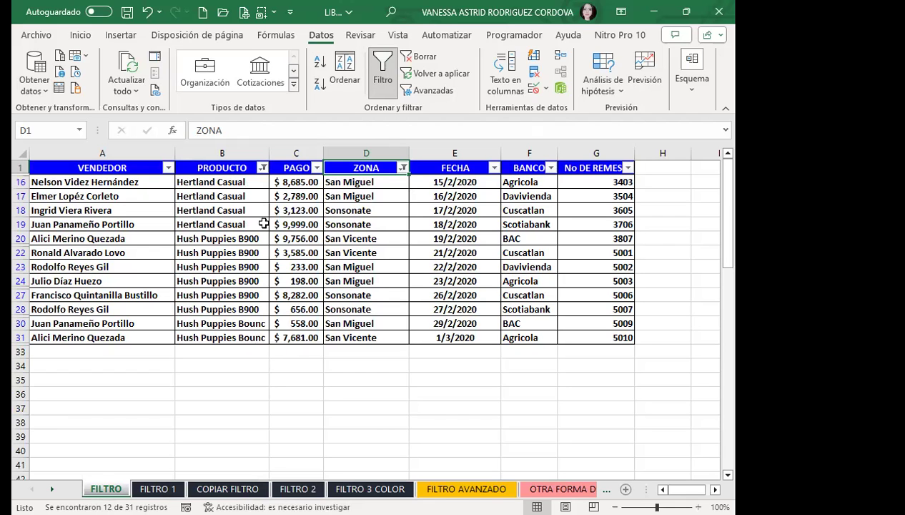
- On FILTRO 1, turn on filtering and exclude BAC and Cuscatlan from the BANCO filter
left_click(163, 488)
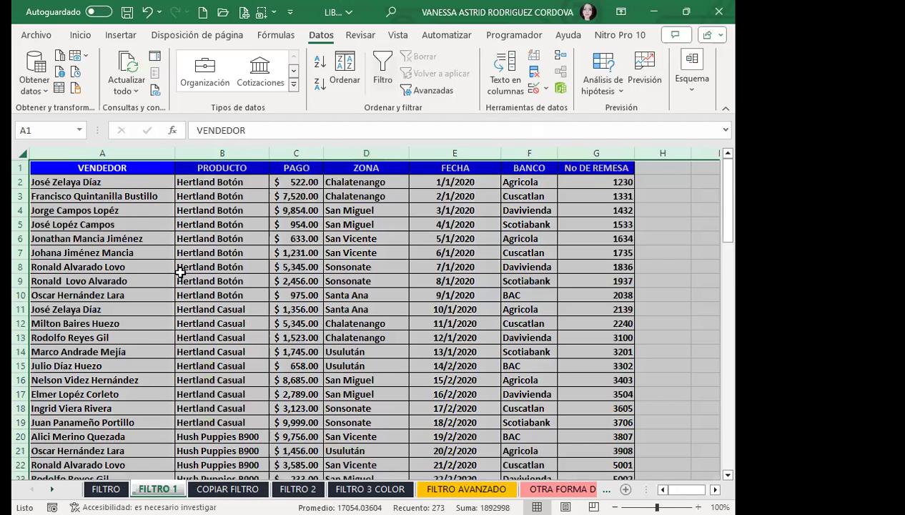
left_click(286, 281)
left_click(377, 68)
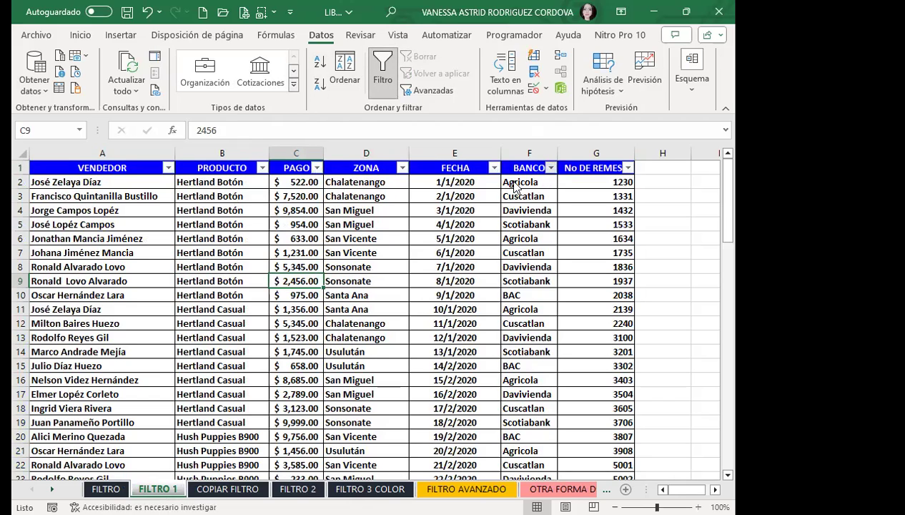
left_click(549, 168)
left_click(409, 379)
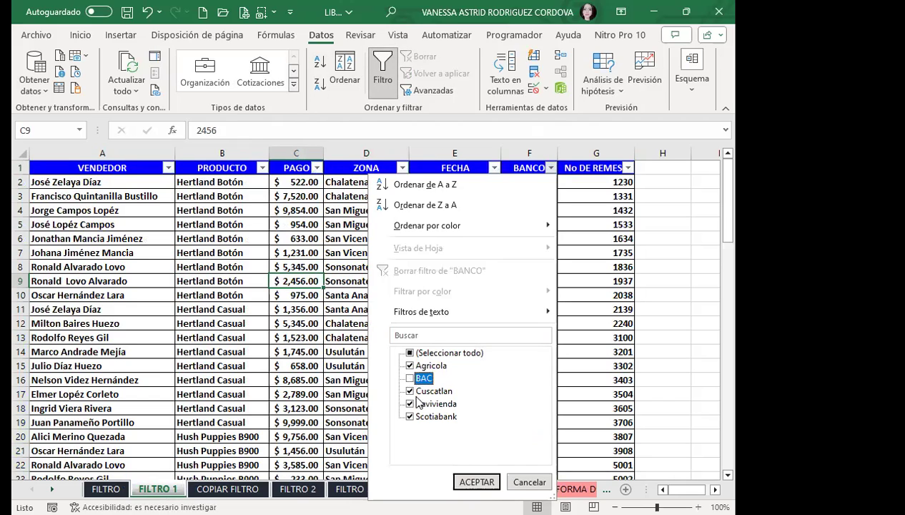
left_click(410, 391)
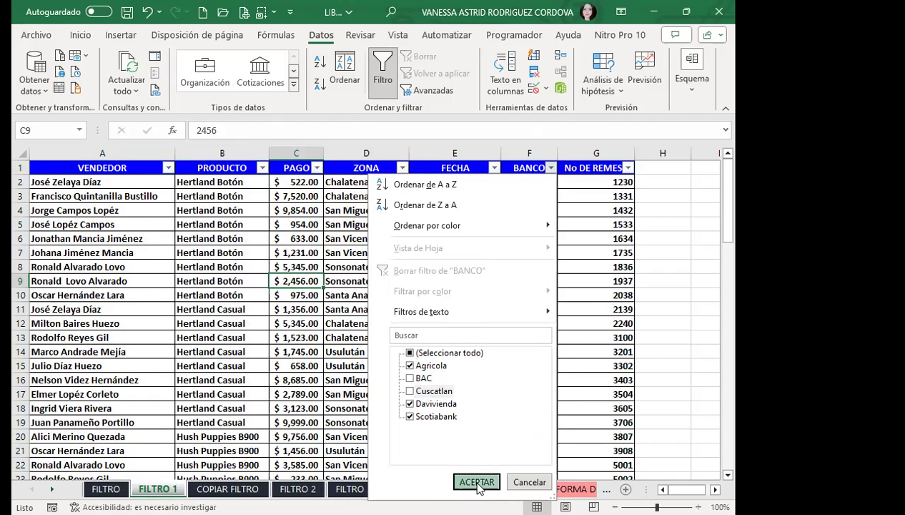
left_click(476, 482)
- Exclude Santa Ana and Sonsonate from the ZONA filter, leaving 14 of 31 records
left_click(402, 167)
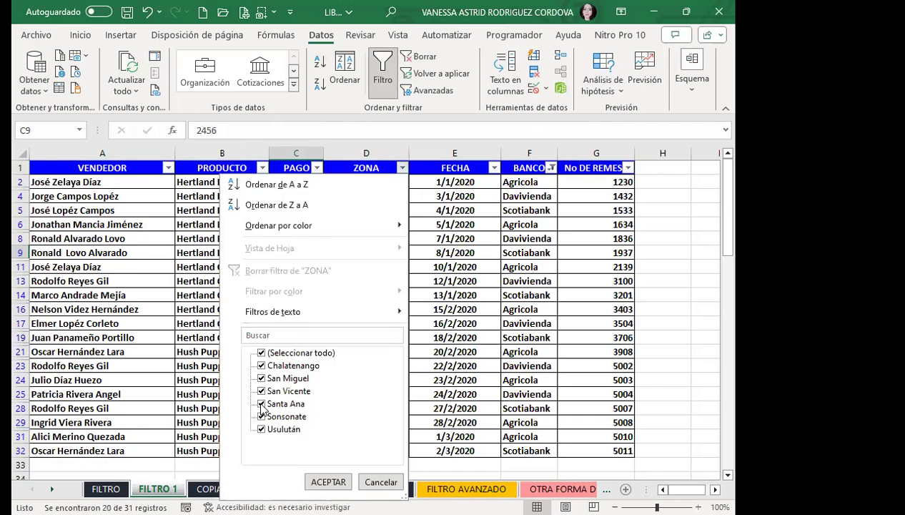
left_click(261, 404)
left_click(262, 416)
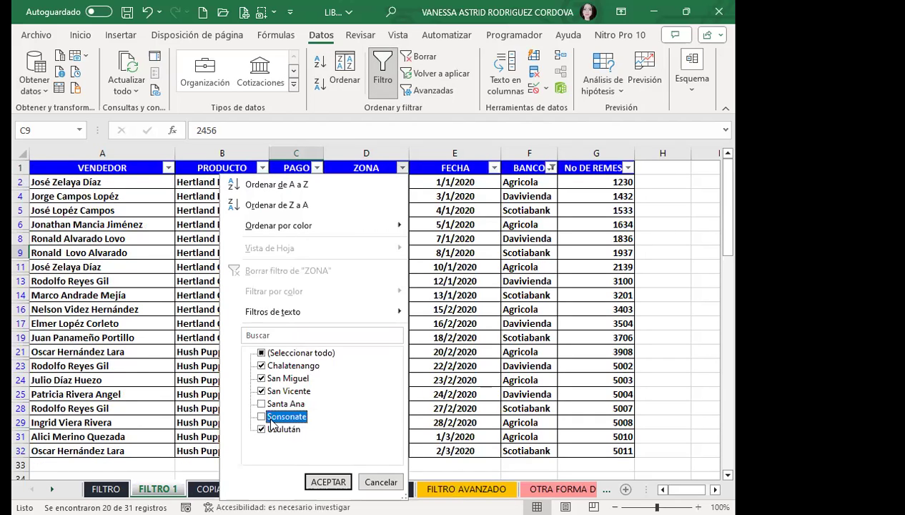
left_click(328, 482)
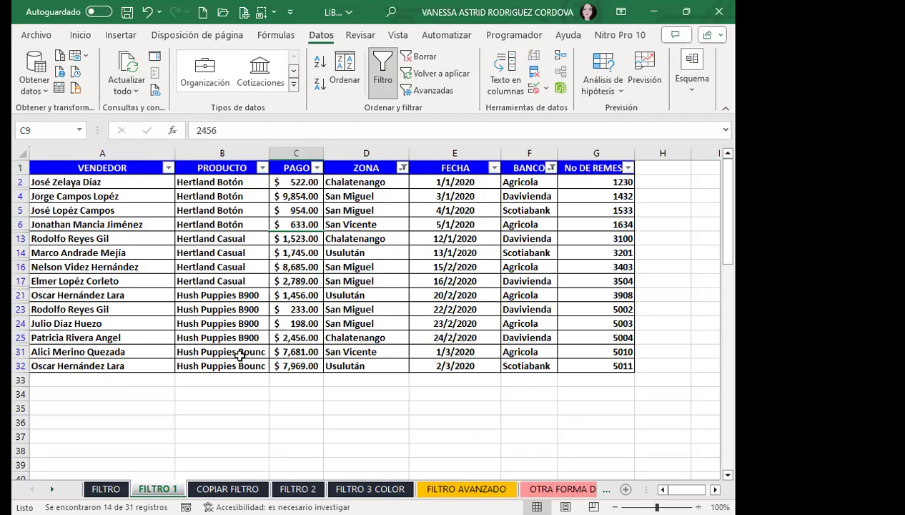
left_click(244, 323)
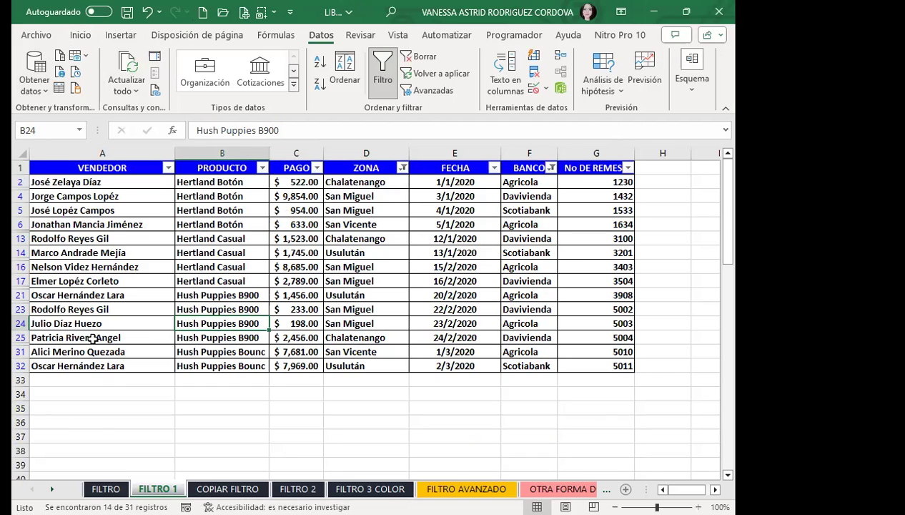
- Copy the empty range A35:G45 below the table, then cancel that copy
scroll(93, 339, "down", 4)
mouse_move(64, 240)
left_mouse_down()
mouse_move(587, 365)
mouse_move(594, 379)
left_mouse_up()
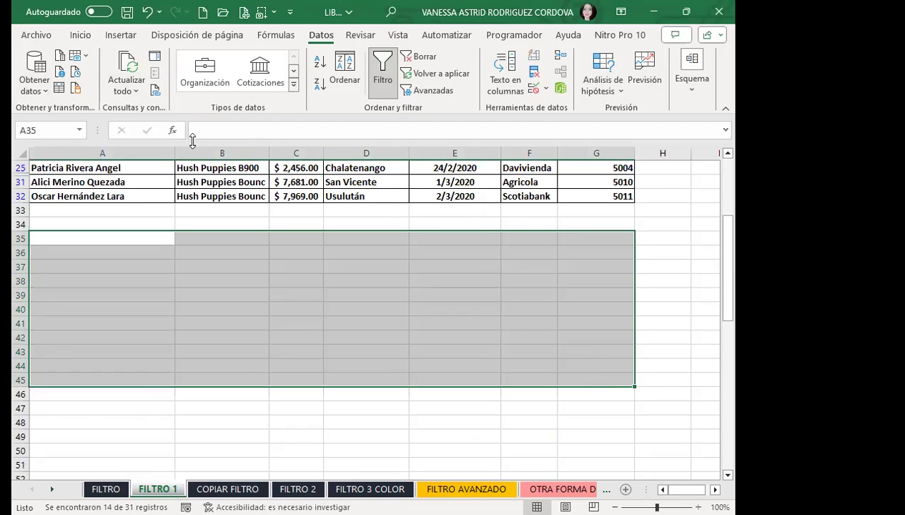
left_click(84, 36)
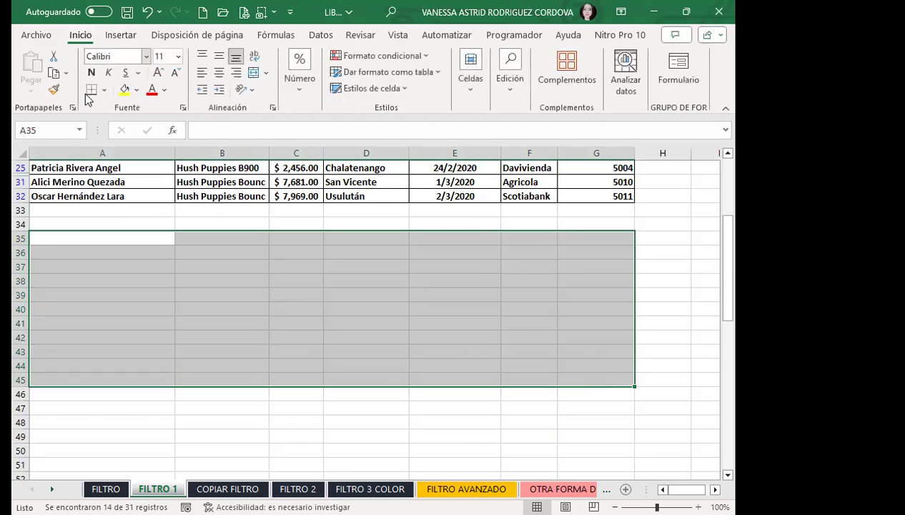
left_click(53, 72)
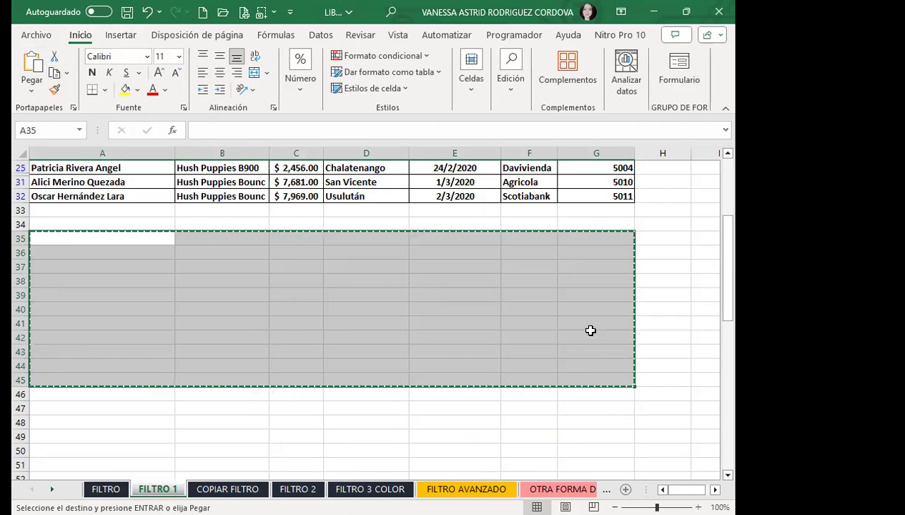
key("Escape")
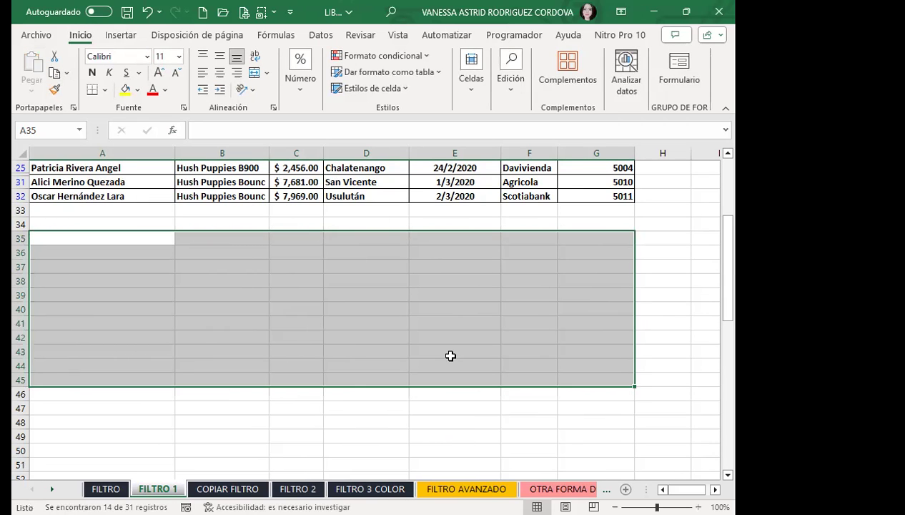
- Copy the filtered FILTRO 1 table and go to the COPIAR FILTRO sheet
scroll(190, 218, "up", 4)
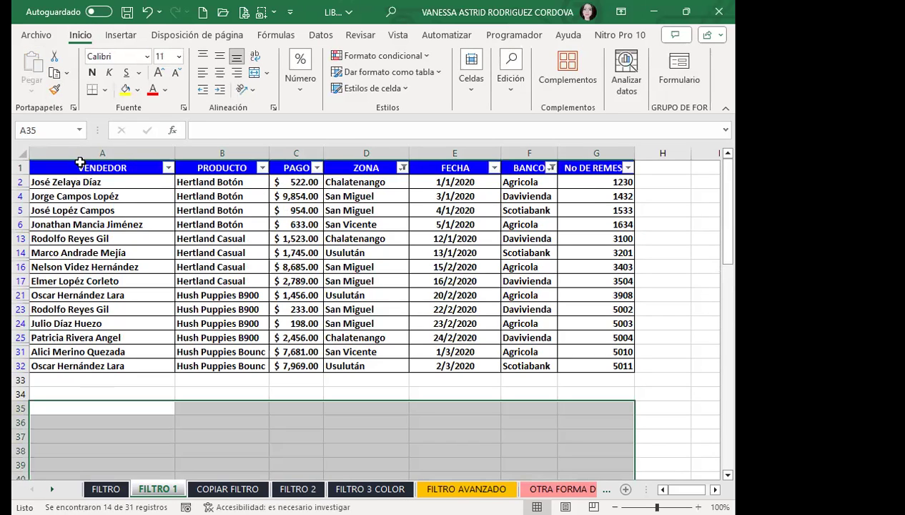
left_click_drag(81, 165, 296, 210)
left_click_drag(422, 242, 579, 365)
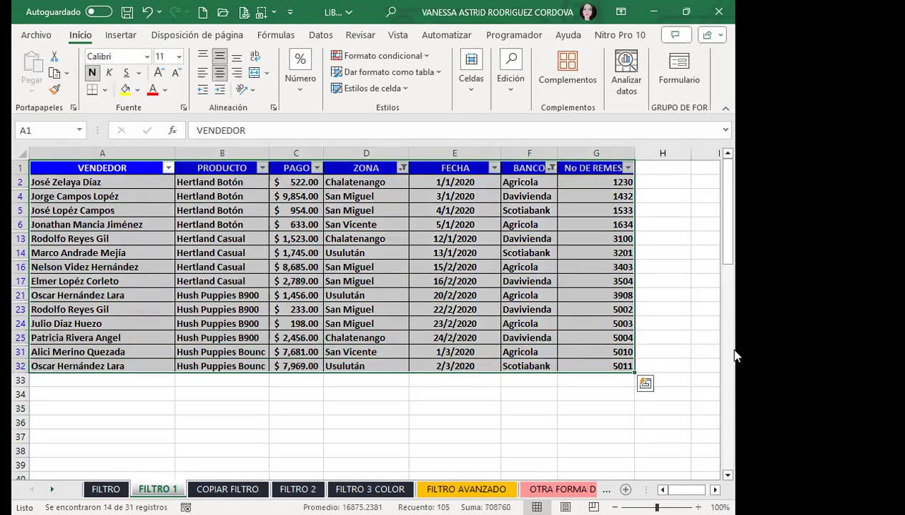
left_click(55, 73)
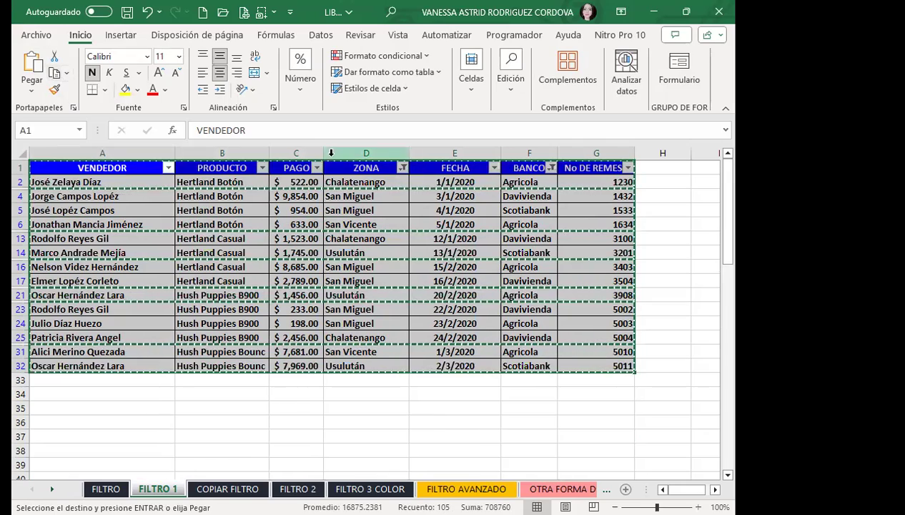
left_click(200, 488)
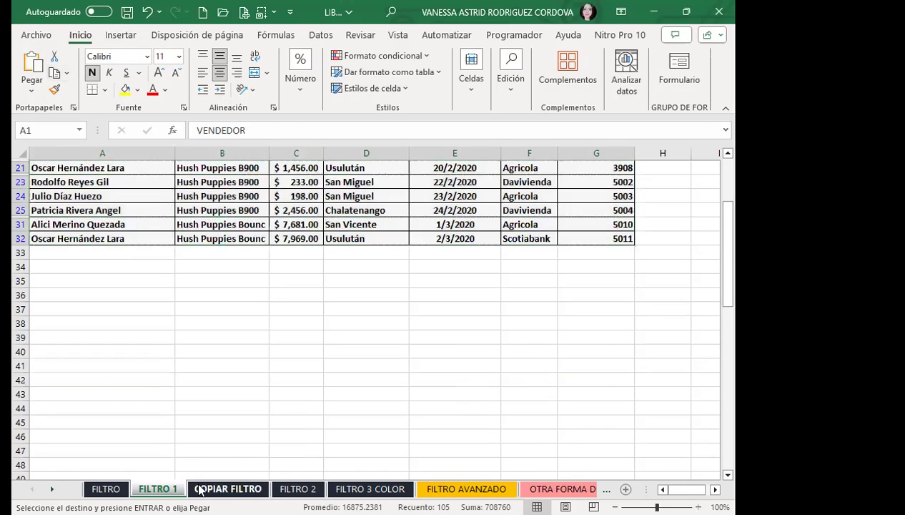
- Paste the filtered rows at A1 on COPIAR FILTRO and widen columns D and B
left_click(32, 68)
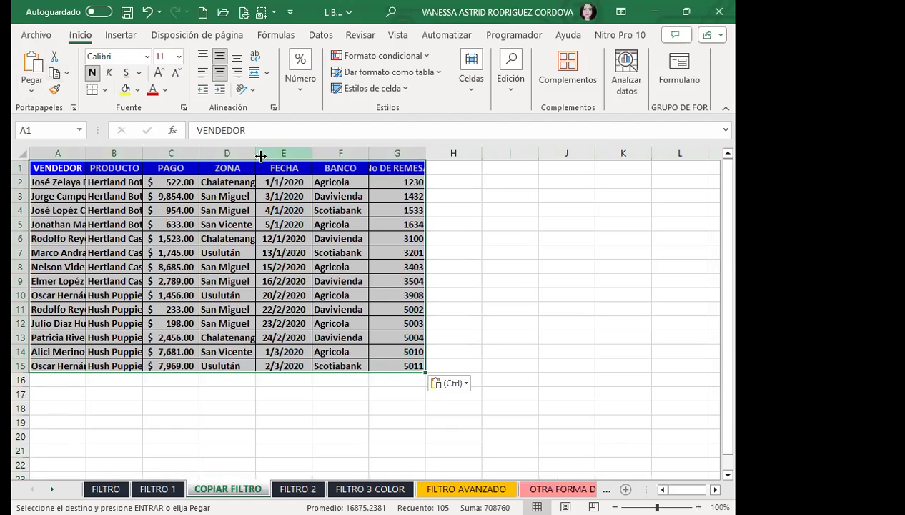
left_click_drag(256, 153, 264, 153)
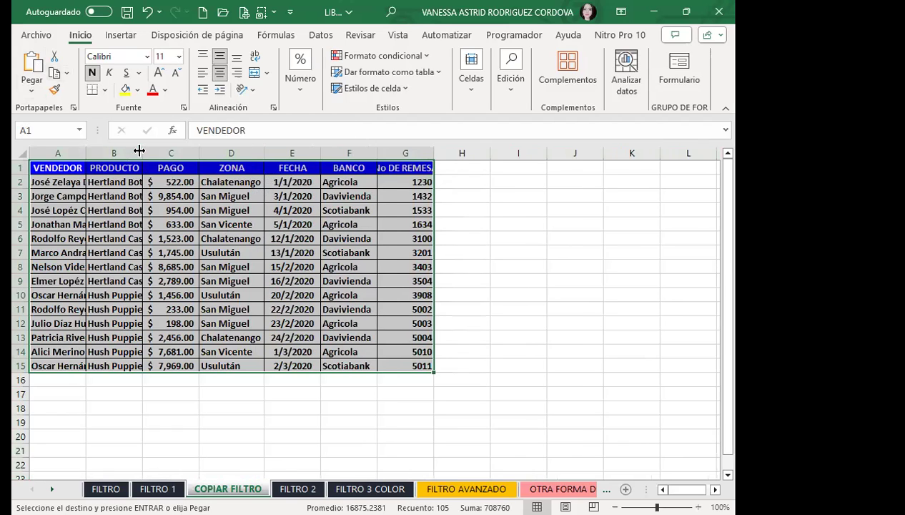
left_click_drag(143, 153, 180, 153)
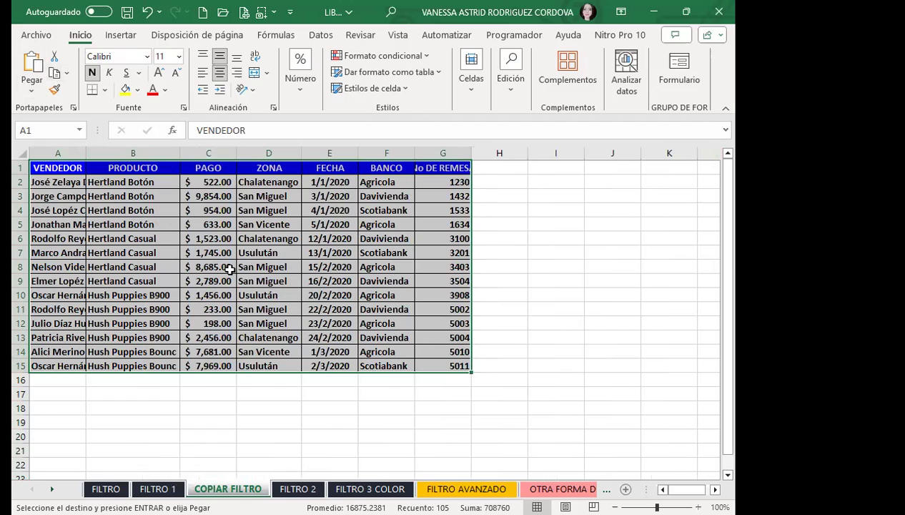
left_click(229, 268)
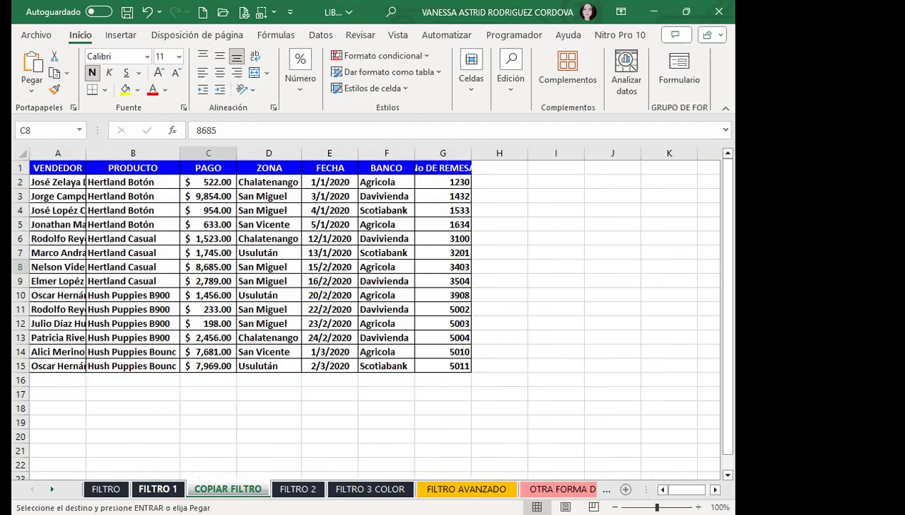
- Return to FILTRO 1, cancel the pending copy and deselect the table
left_click(158, 488)
scroll(249, 244, "up", 3)
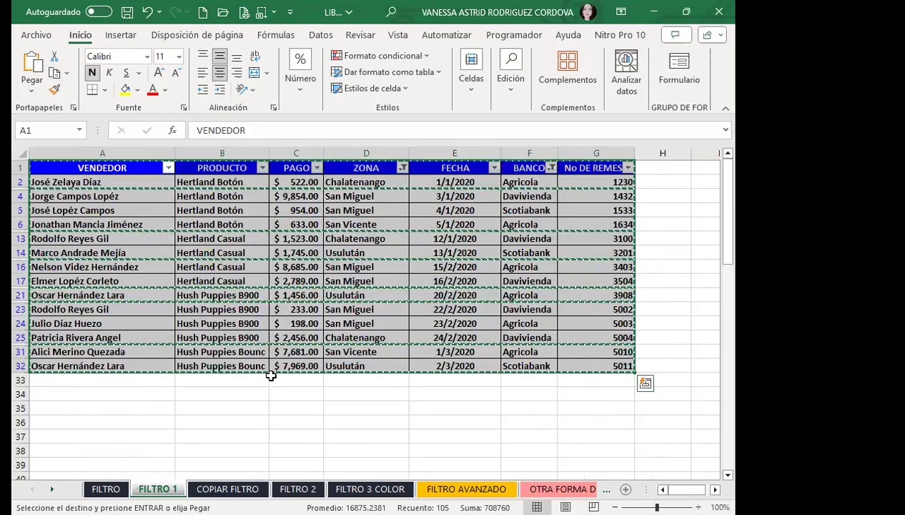
key("Escape")
left_click(305, 395)
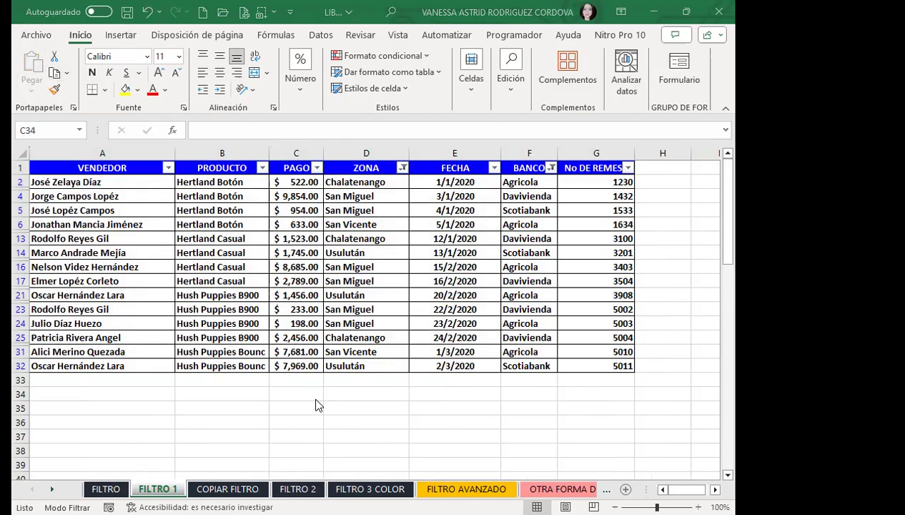
- Paste the copied table as a linked picture at A18 on COPIAR FILTRO, nudging it down
left_click(228, 489)
scroll(107, 343, "down", 4)
left_click(45, 238)
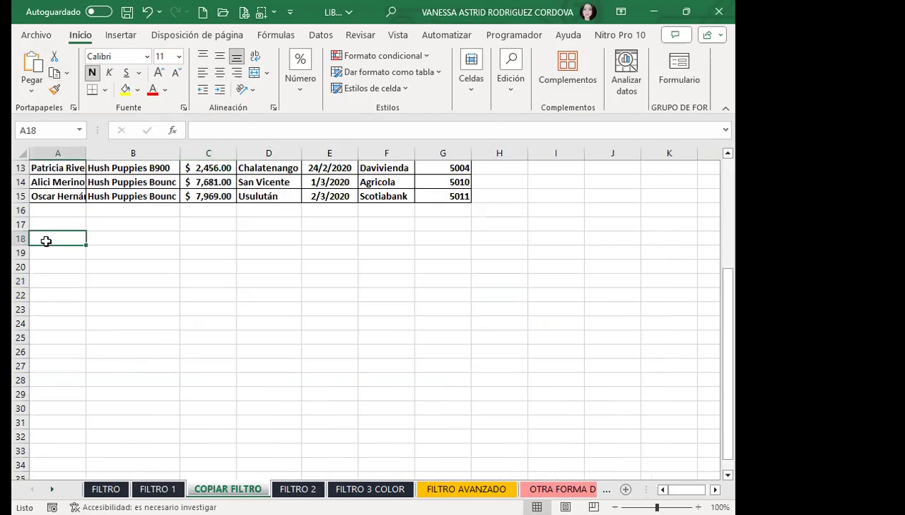
left_click(26, 80)
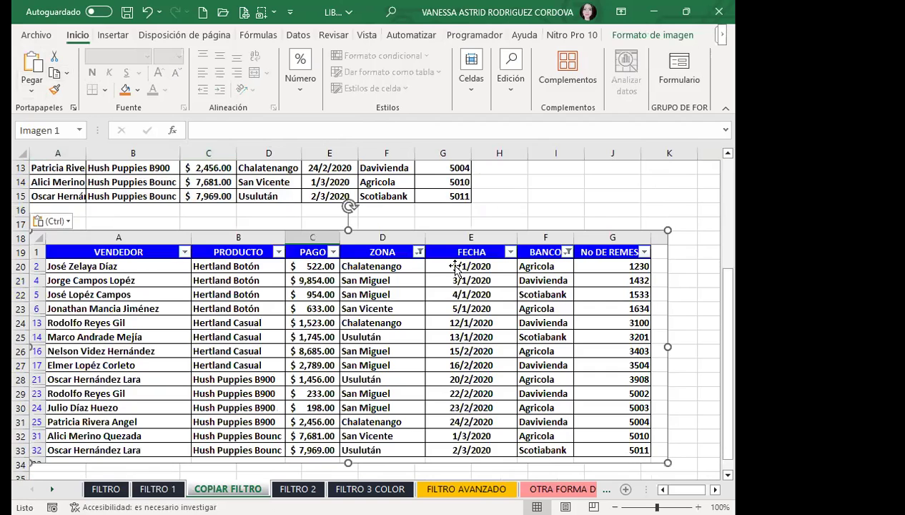
scroll(444, 286, "down", 4)
left_click(422, 325)
scroll(415, 325, "up", 2)
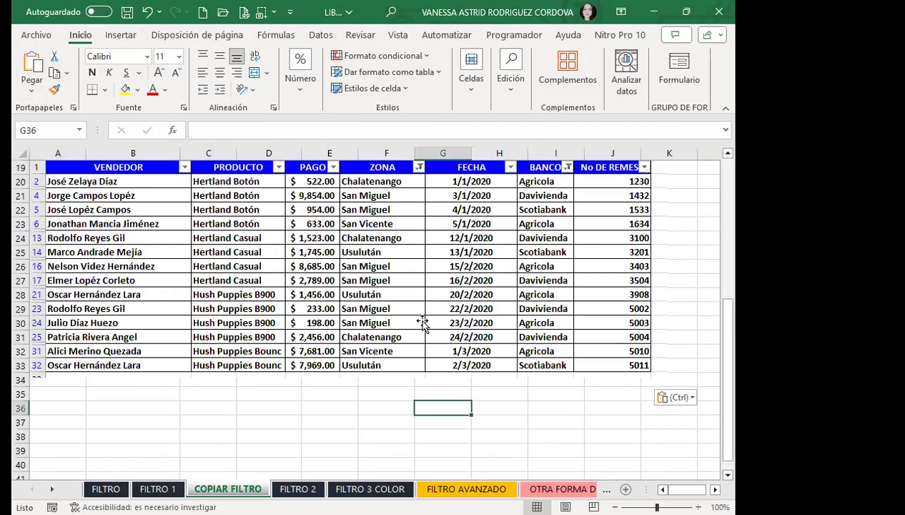
left_click(432, 307)
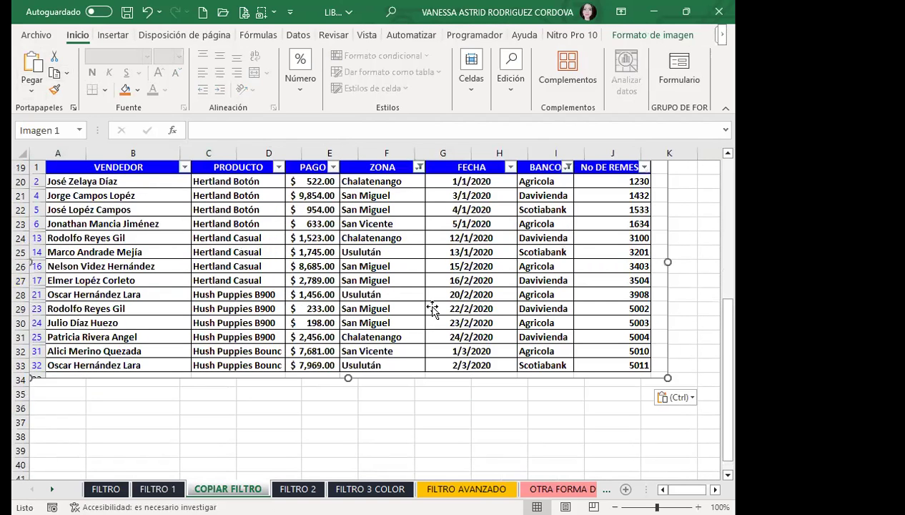
mouse_move(443, 295)
left_mouse_down()
mouse_move(441, 338)
mouse_move(461, 297)
left_mouse_up()
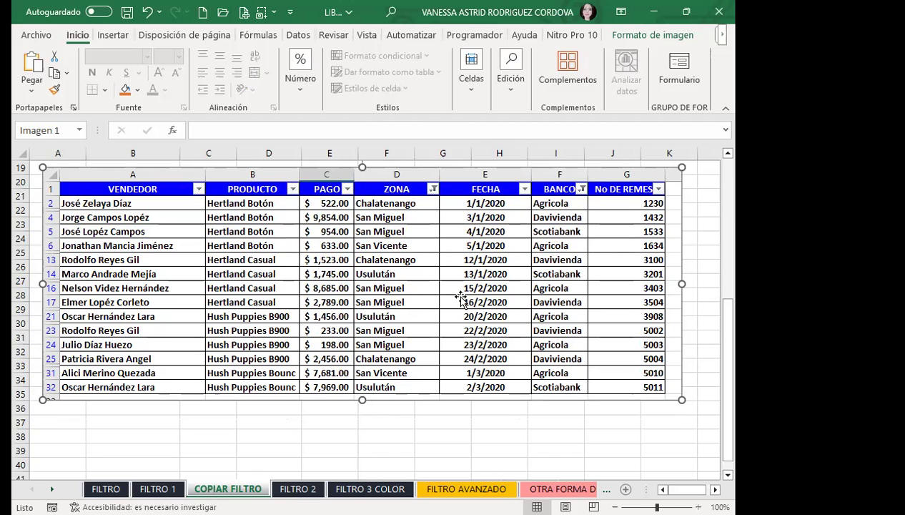
scroll(272, 166, "up", 6)
- Copy the plain-cell table A1:G15, then cancel the pending copy
left_click(65, 280)
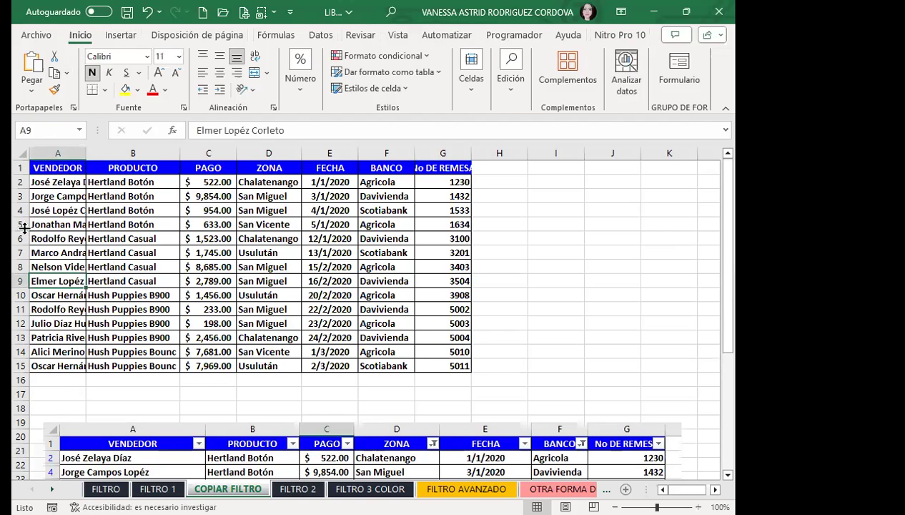
left_click_drag(32, 168, 442, 363)
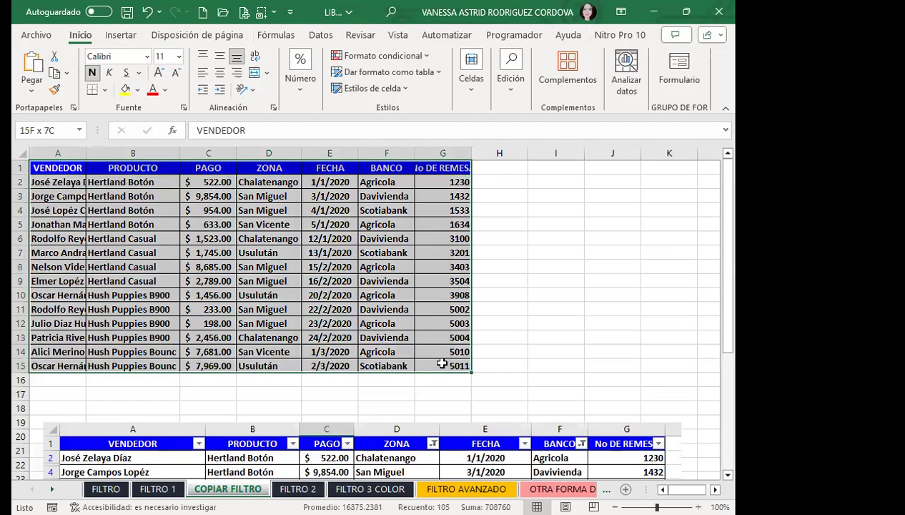
left_click(55, 72)
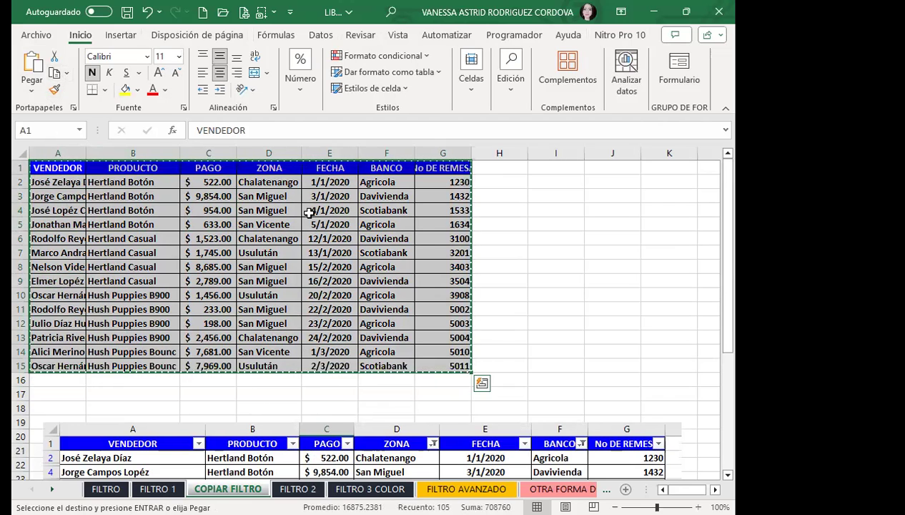
key("Escape")
- Move the table picture up so it starts at row 16, directly under the plain-cell copy
scroll(308, 212, "down", 4)
scroll(286, 286, "down", 4)
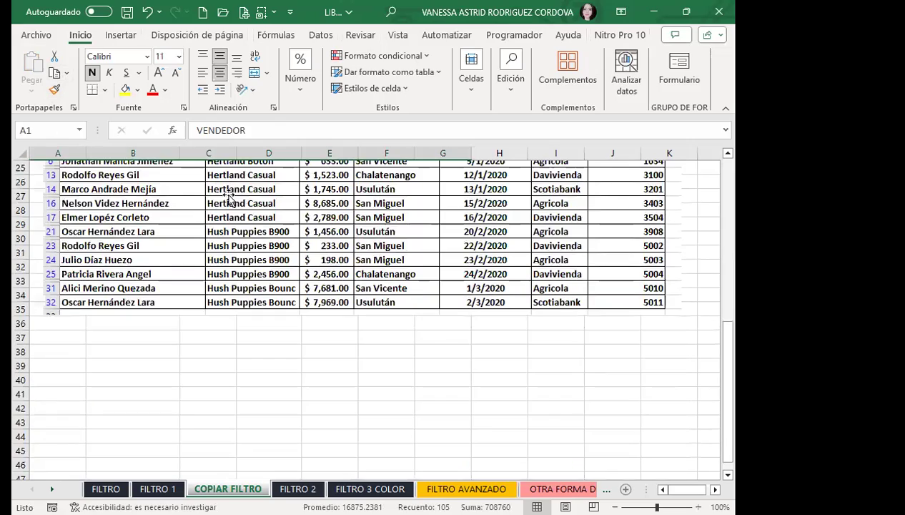
left_click(284, 293)
left_click_drag(285, 293, 290, 336)
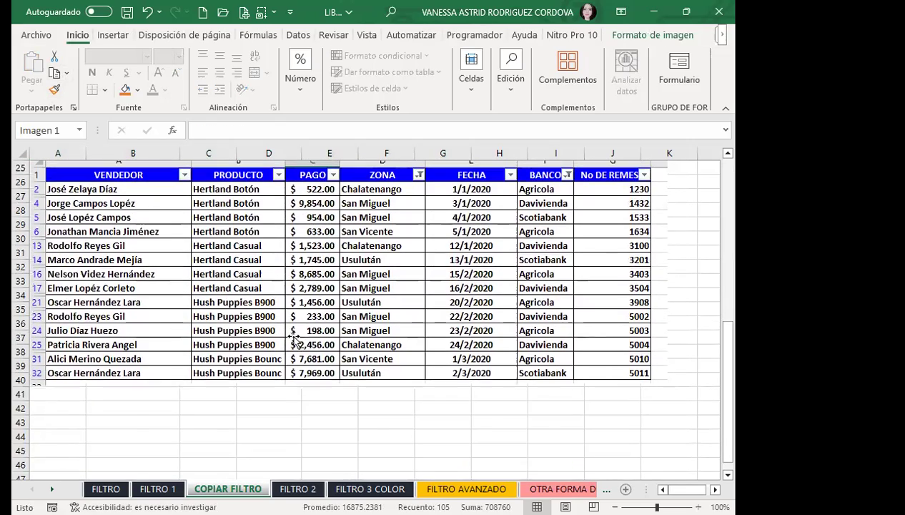
scroll(329, 299, "up", 3)
left_click_drag(361, 365, 355, 248)
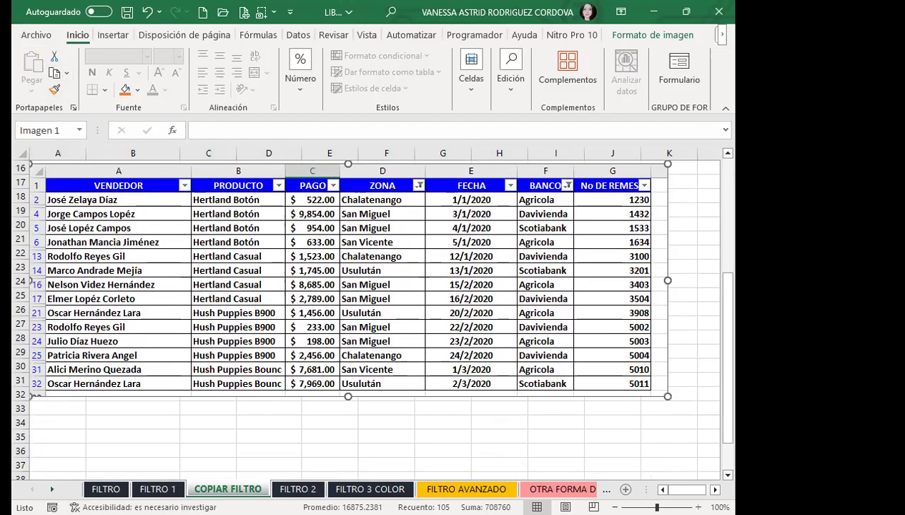
right_click(217, 489)
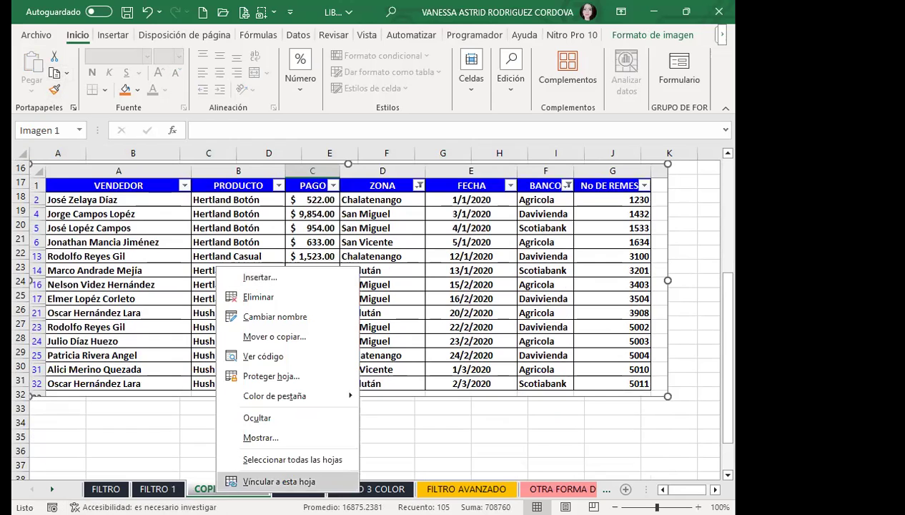
left_click(163, 407)
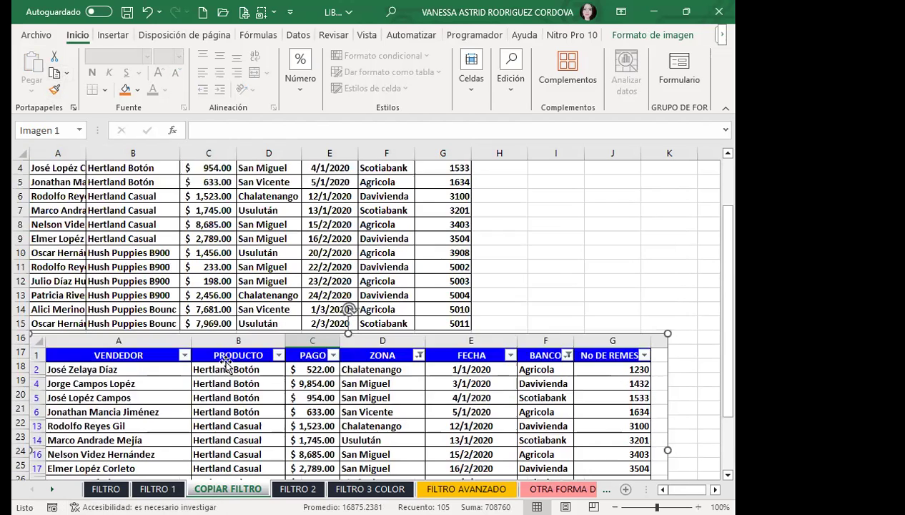
scroll(221, 366, "up", 4)
scroll(225, 354, "up", 1)
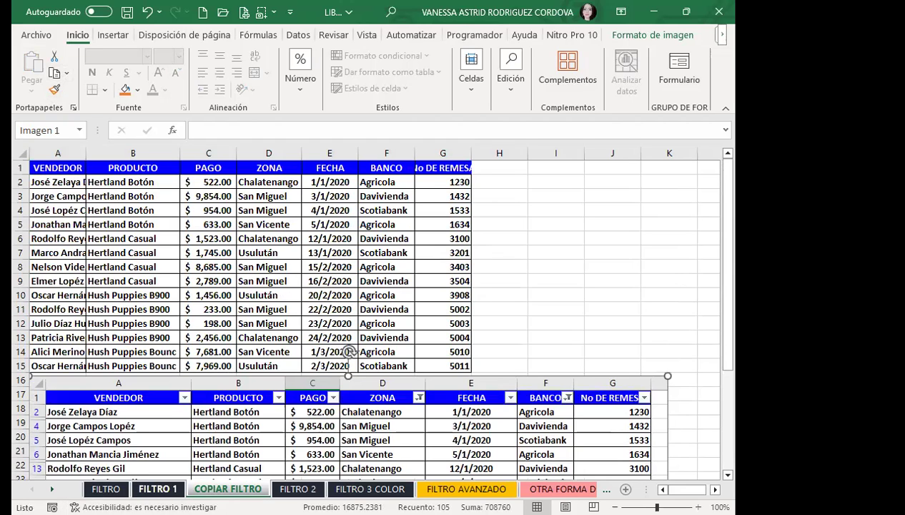
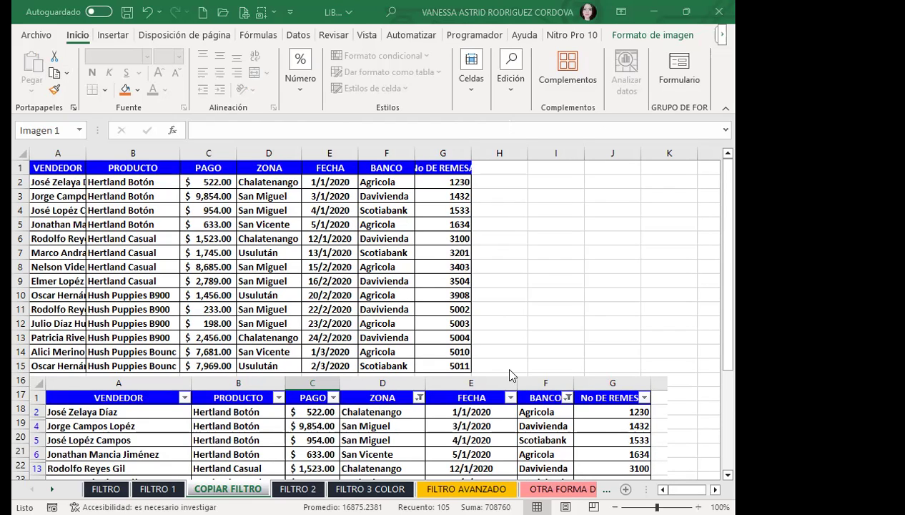
- Go to the FILTRO 2 sheet and place the active cell inside the sales table
key("ctrl+Page_Down")
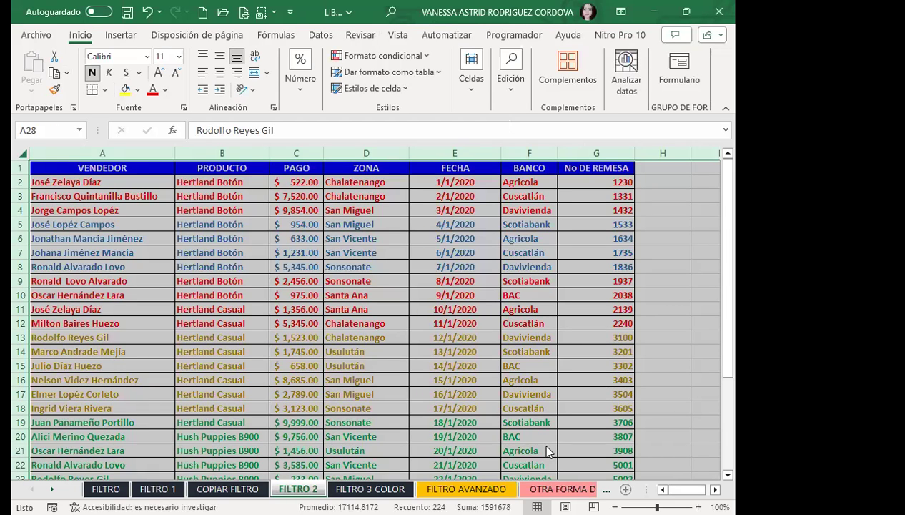
left_click(357, 293)
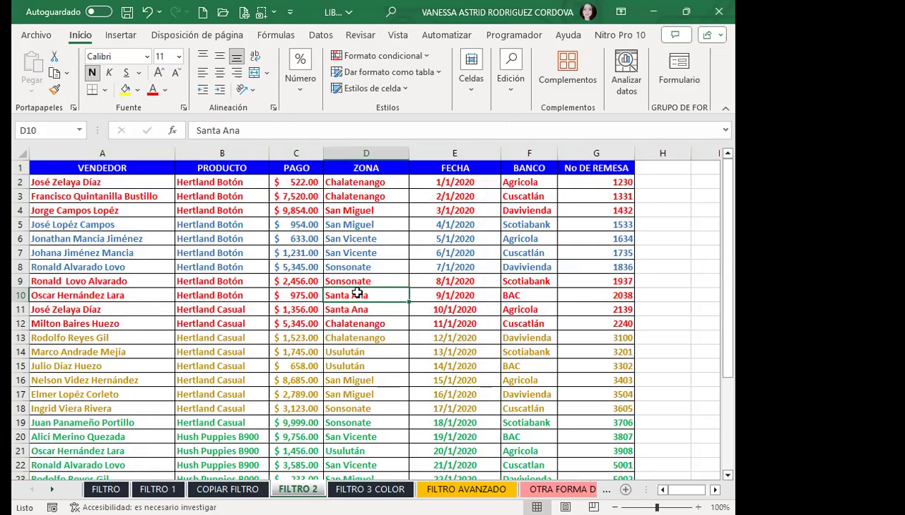
left_click(322, 34)
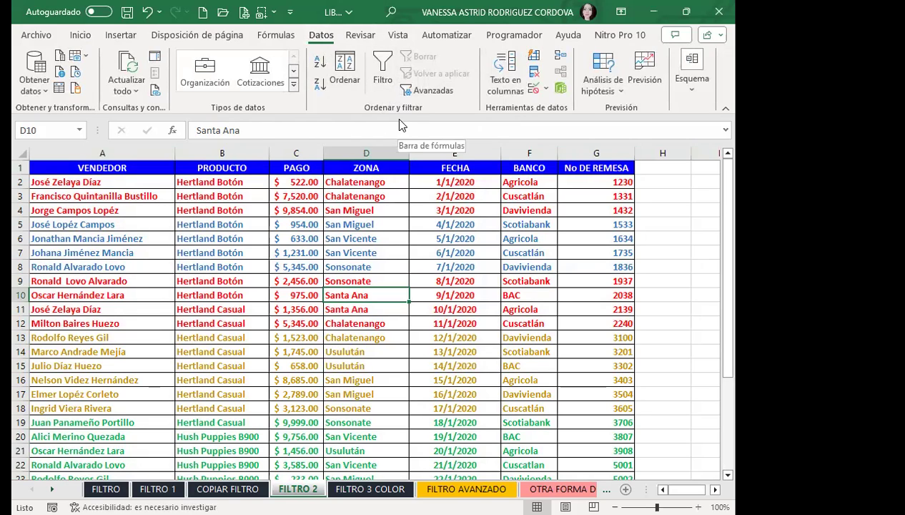
left_click(205, 207)
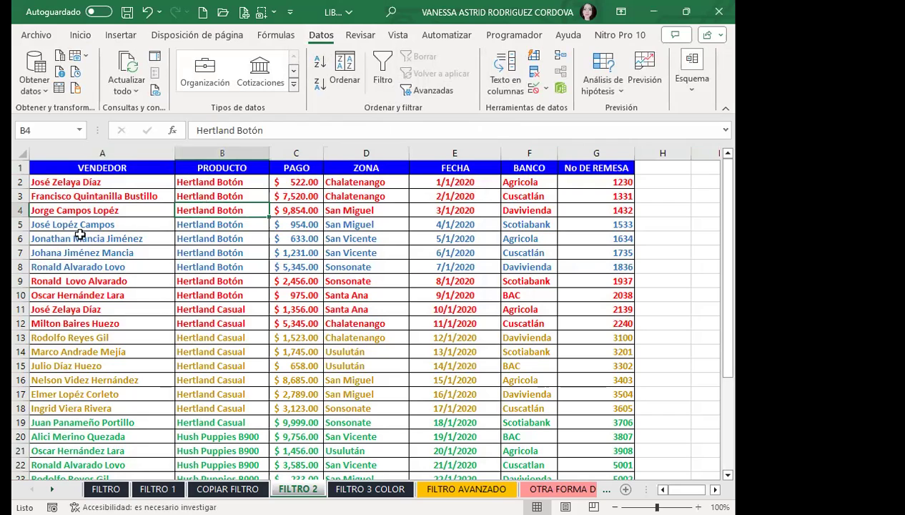
left_click(98, 198)
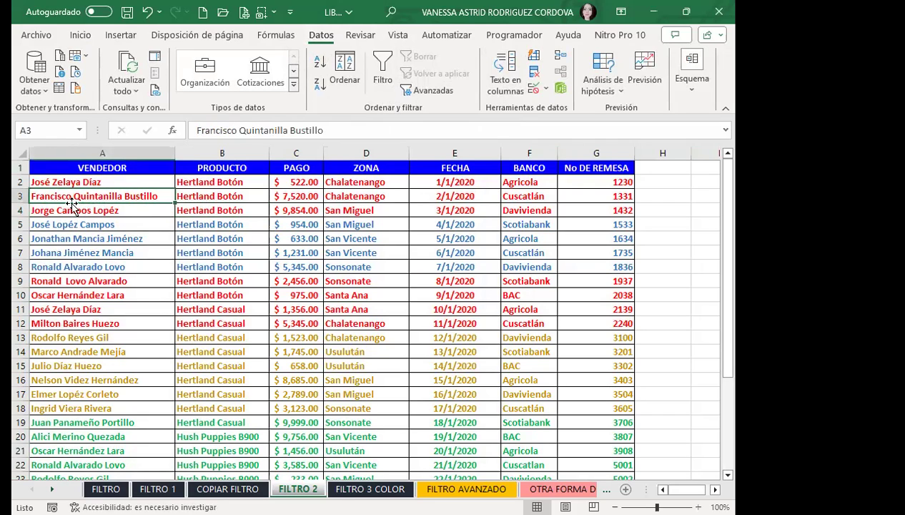
- Set the first sort level to PRODUCTO by font colour, green on top
left_click(342, 72)
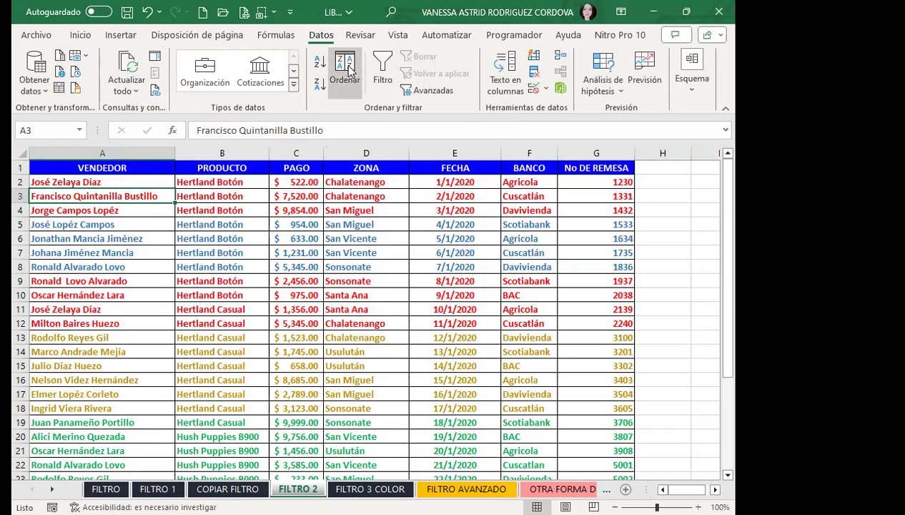
left_click(180, 94)
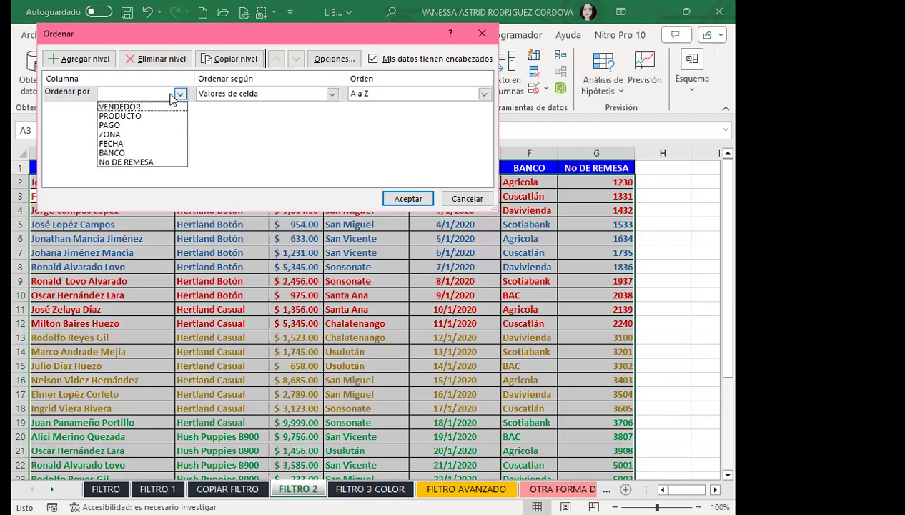
left_click(140, 117)
left_click(331, 94)
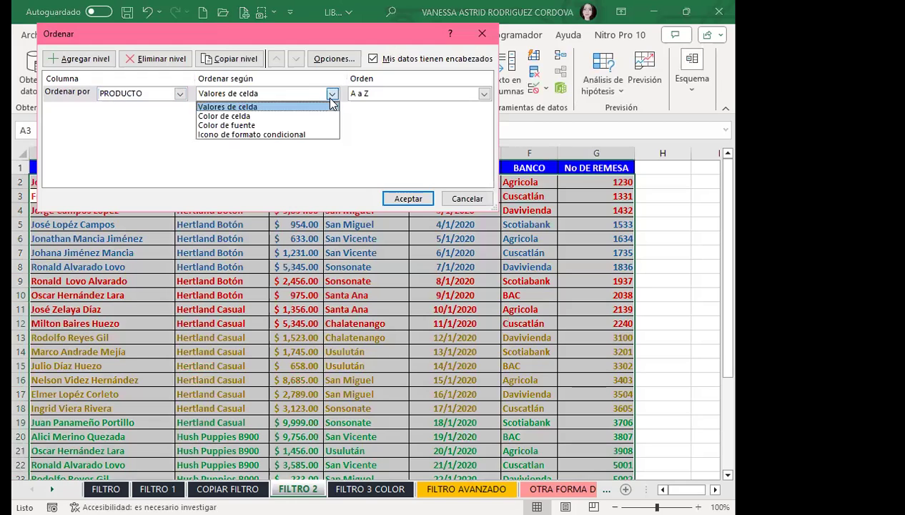
left_click(223, 116)
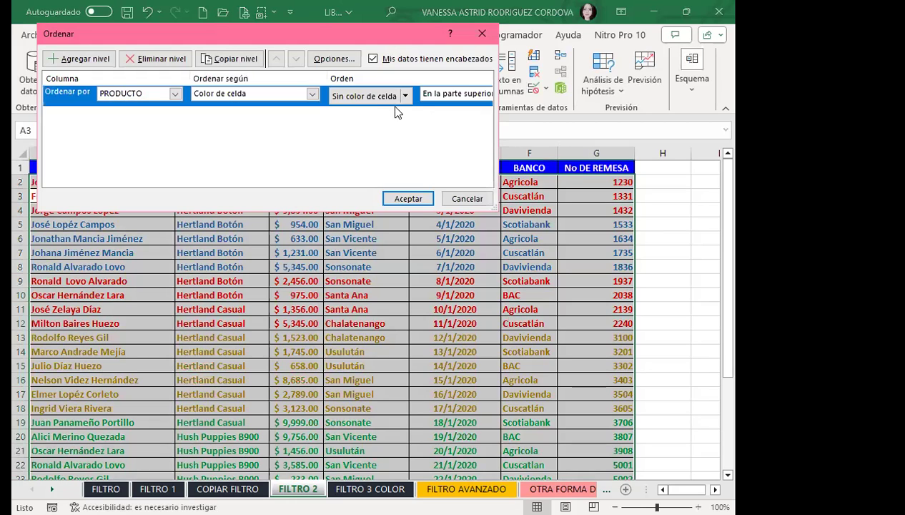
left_click(403, 96)
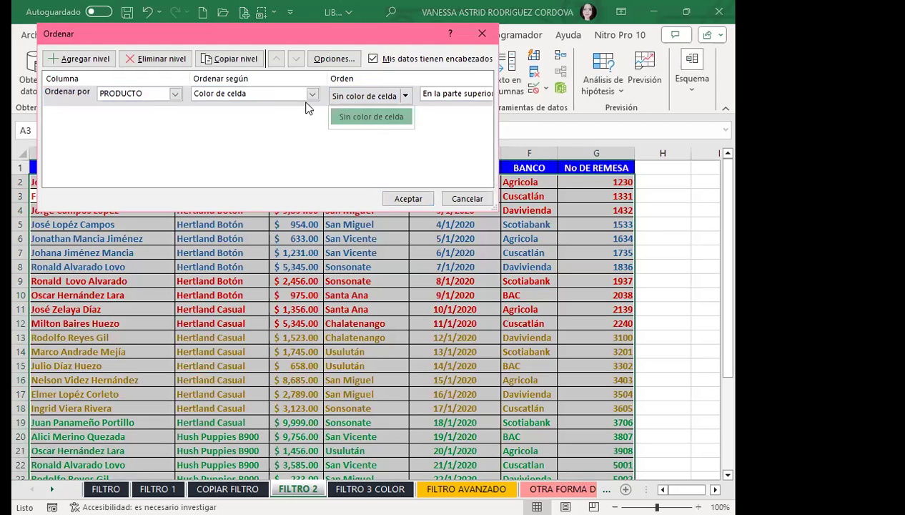
left_click(314, 96)
left_click(243, 126)
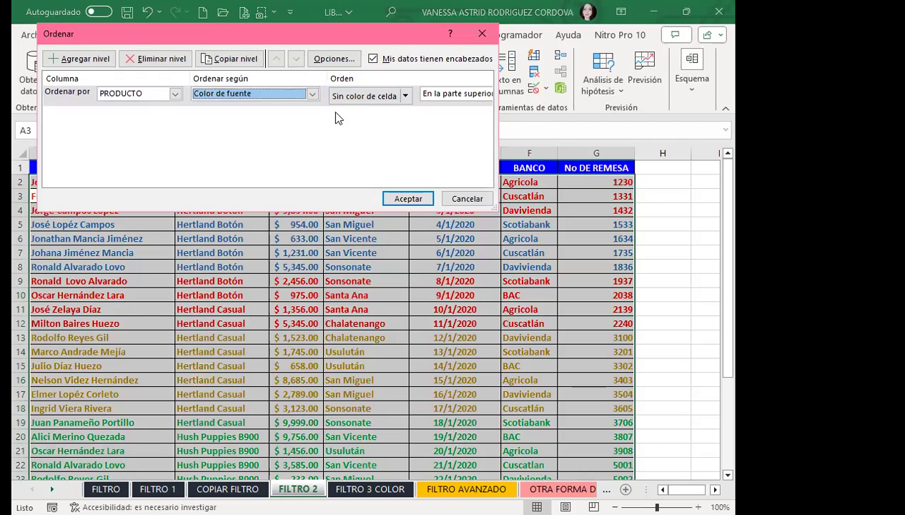
left_click(384, 96)
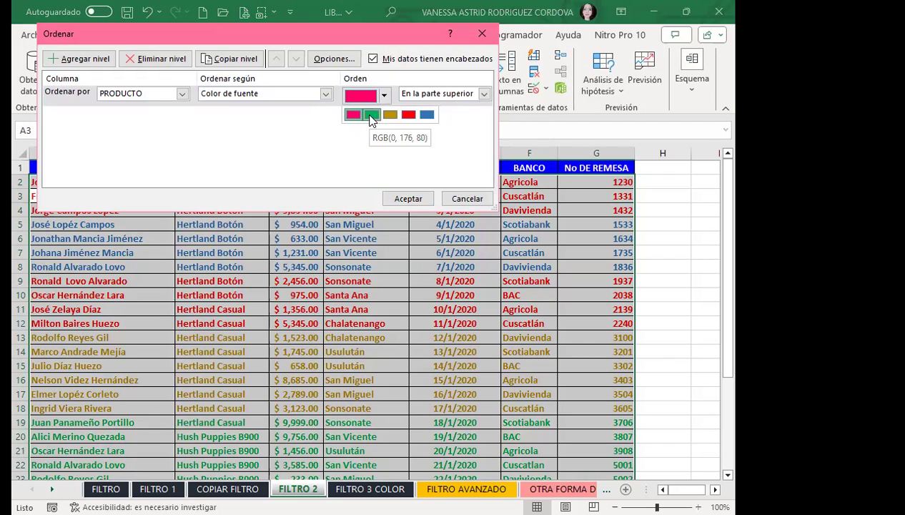
left_click(370, 116)
- Add a second PRODUCTO font-colour level with blue on top and apply the sort
left_click(91, 60)
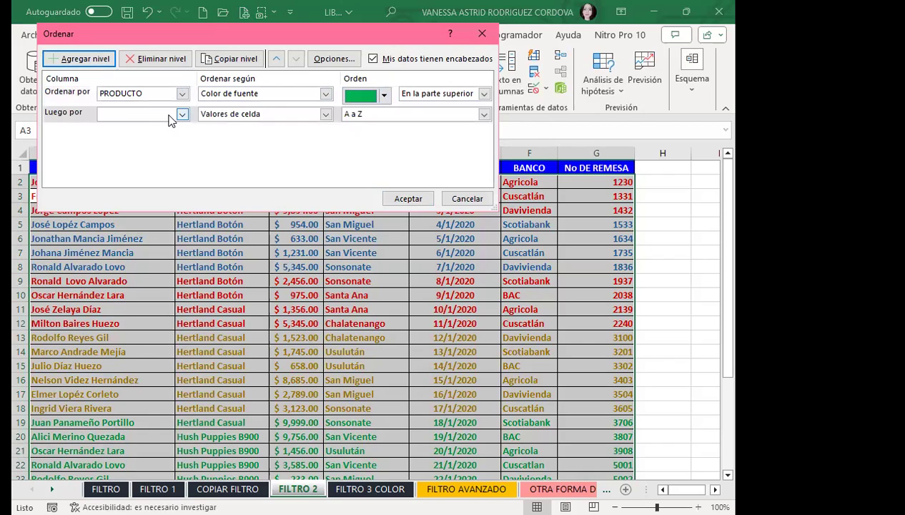
left_click(180, 114)
left_click(124, 141)
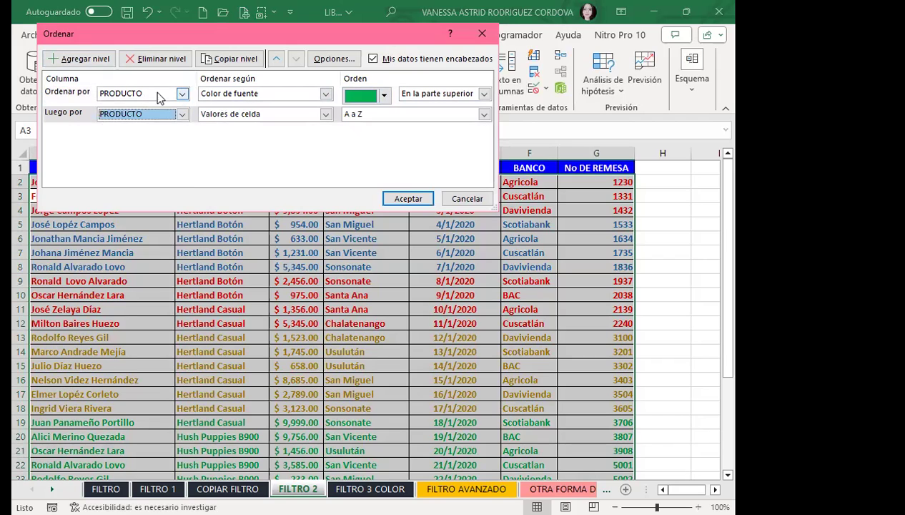
left_click(325, 114)
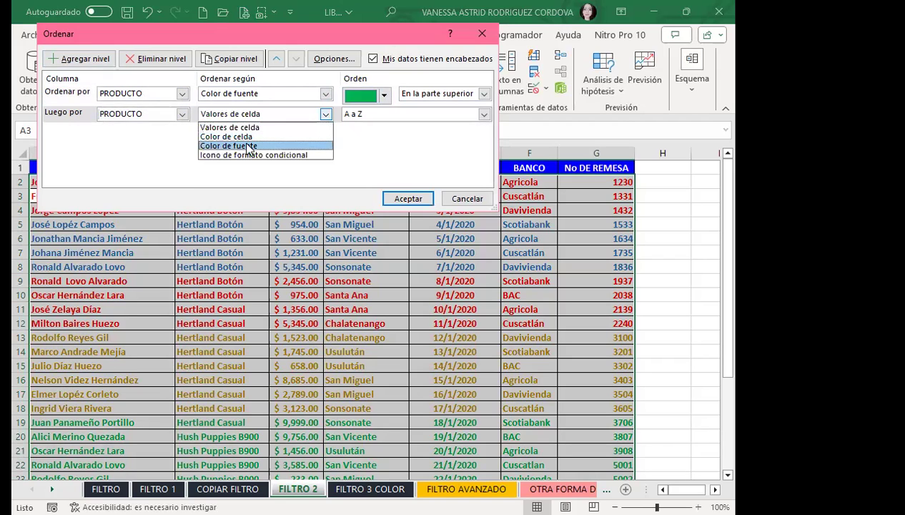
left_click(243, 146)
left_click(384, 115)
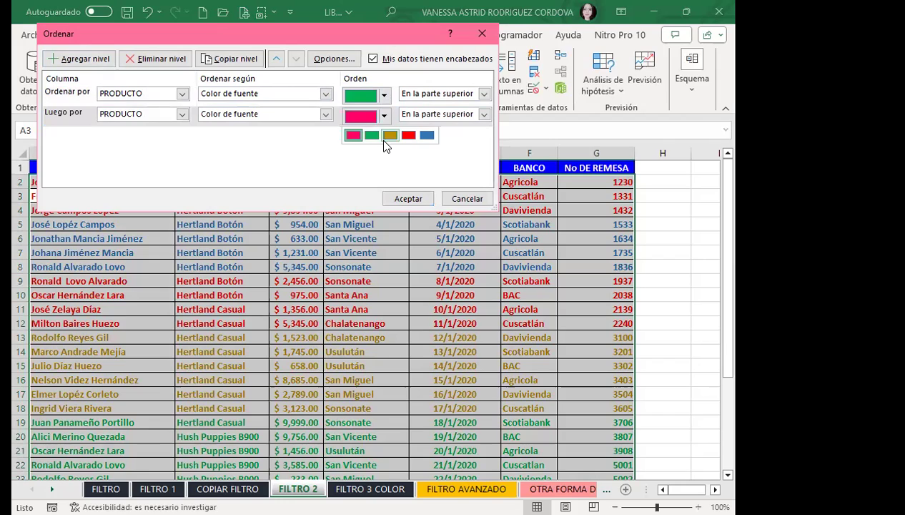
left_click(426, 135)
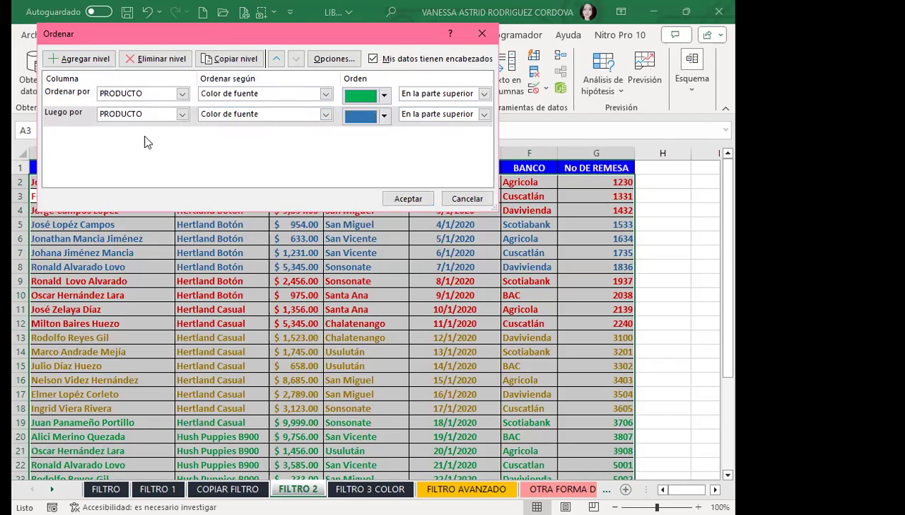
left_click(408, 200)
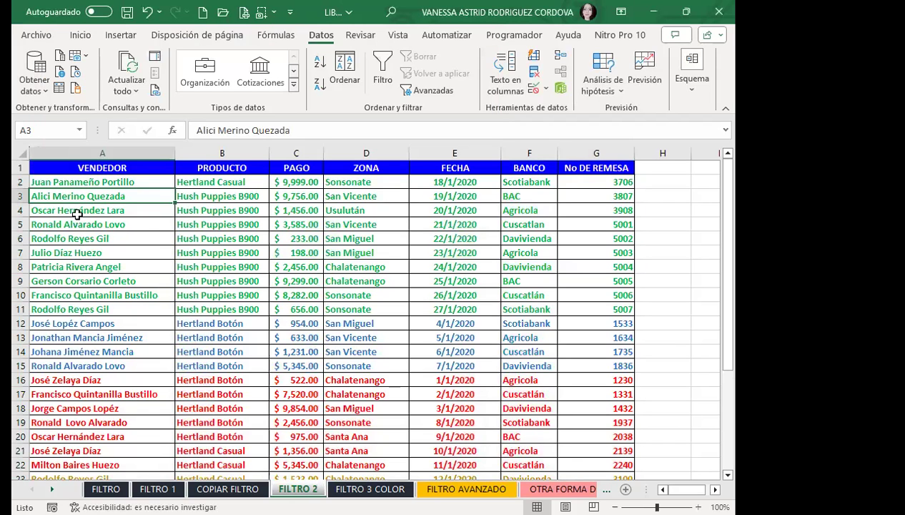
- Review the sorted rows, then enable AutoFilter from the PRODUCTO header cell
scroll(58, 294, "down", 1)
scroll(59, 295, "down", 1)
scroll(57, 299, "up", 2)
scroll(85, 366, "down", 3)
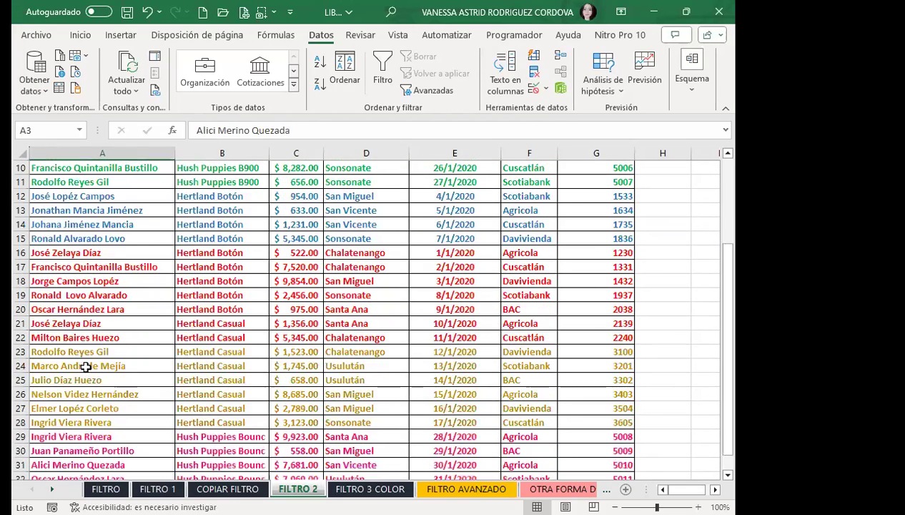
scroll(85, 366, "down", 3)
scroll(87, 368, "down", 4)
scroll(86, 371, "up", 5)
scroll(86, 372, "up", 5)
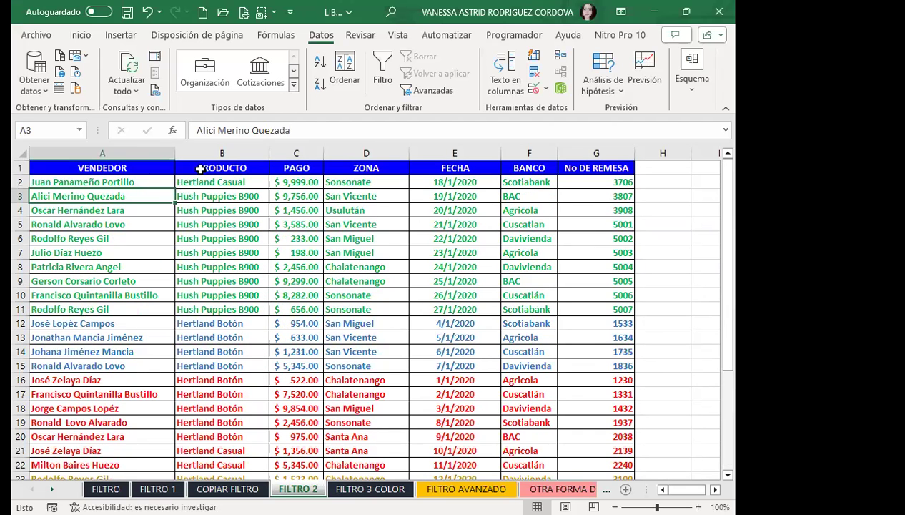
left_click(202, 165)
left_click(384, 71)
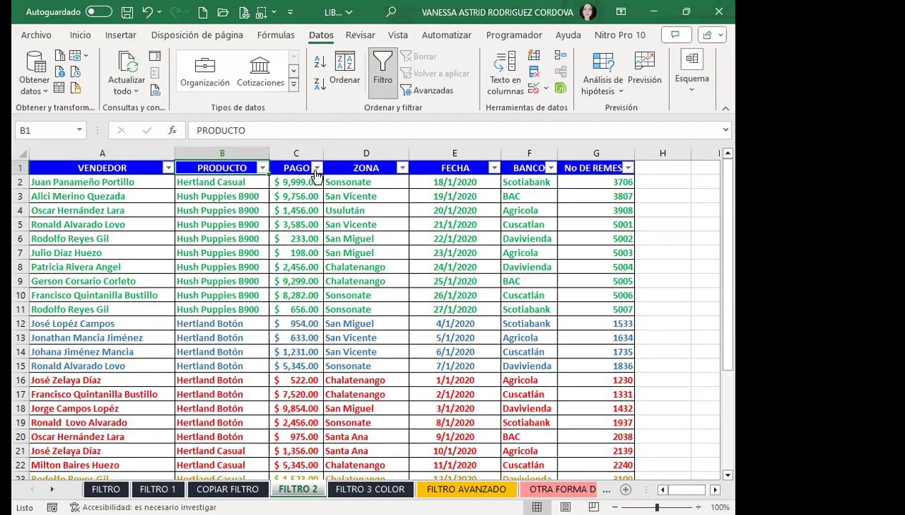
- Filter ZONA by pink font colour, then switch to red font colour, leaving 7 records
left_click(402, 168)
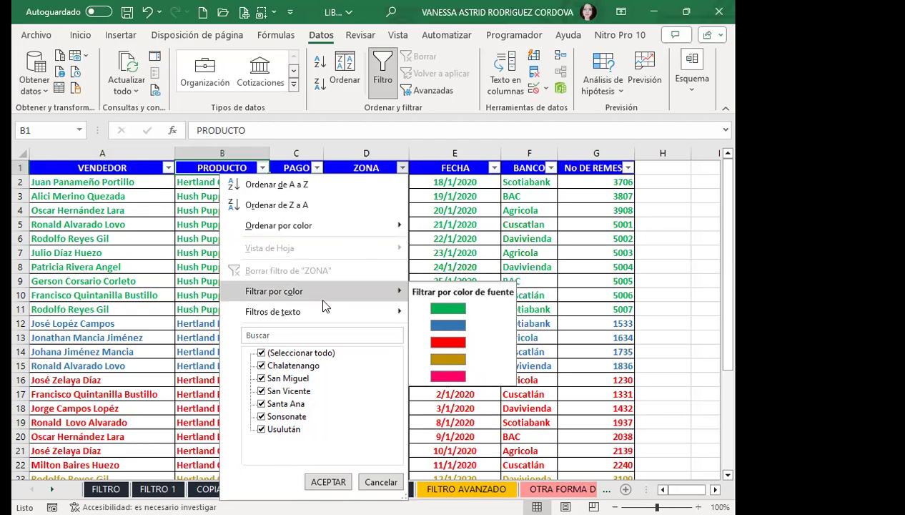
mouse_move(274, 291)
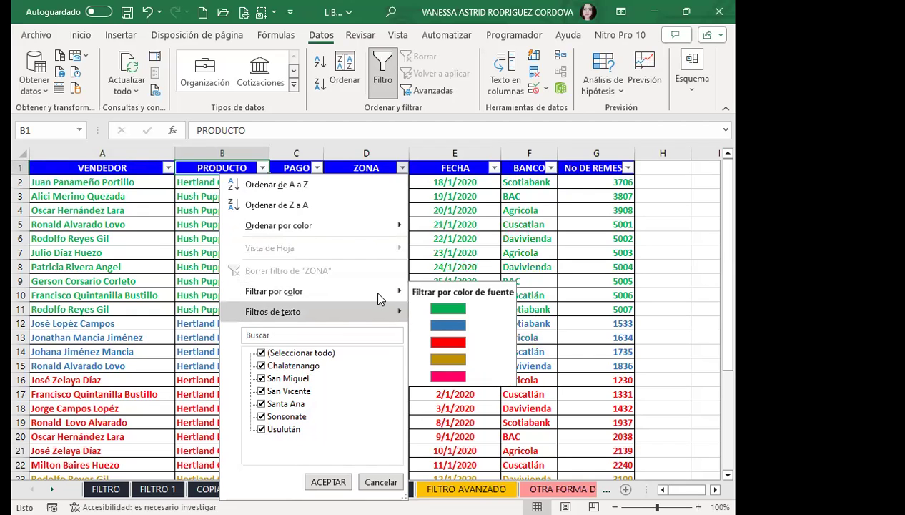
left_click(451, 377)
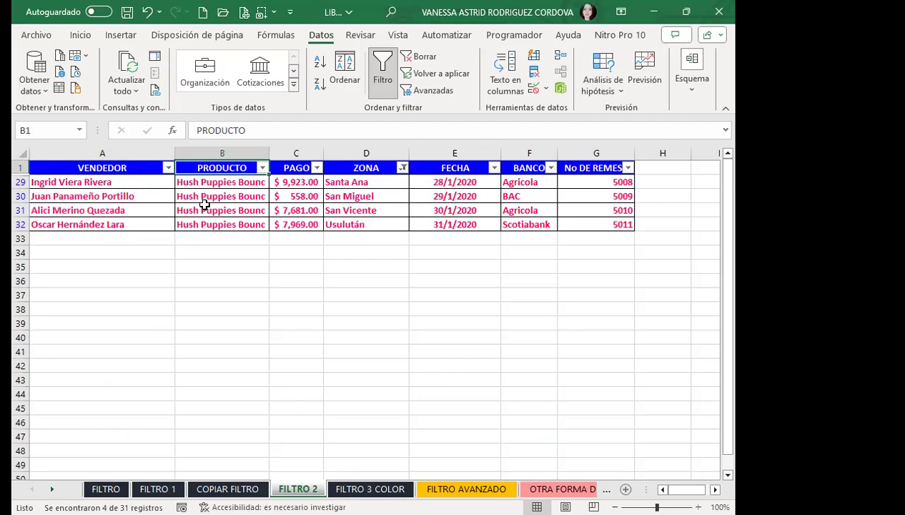
left_click(410, 171)
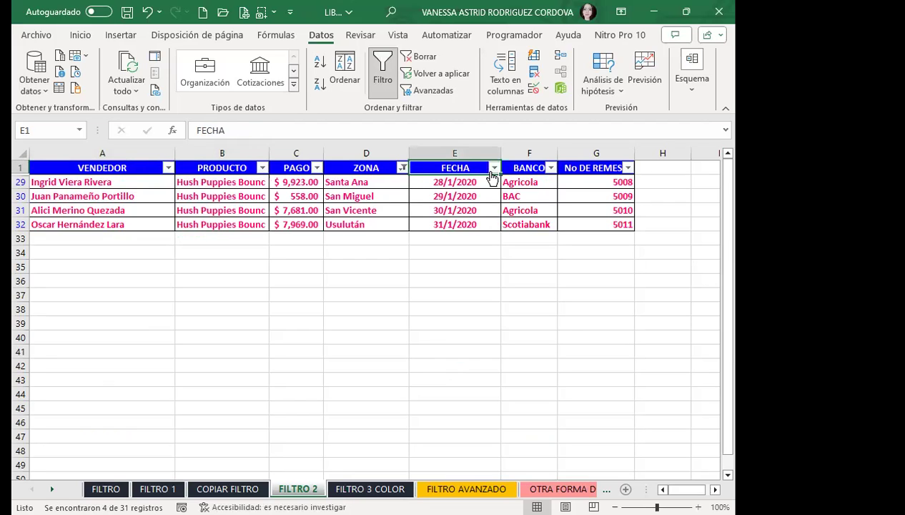
left_click(494, 168)
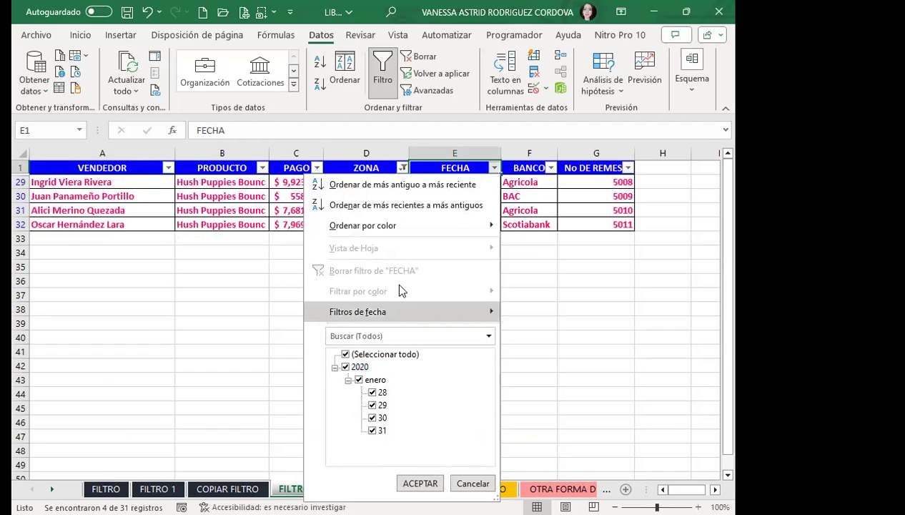
mouse_move(362, 225)
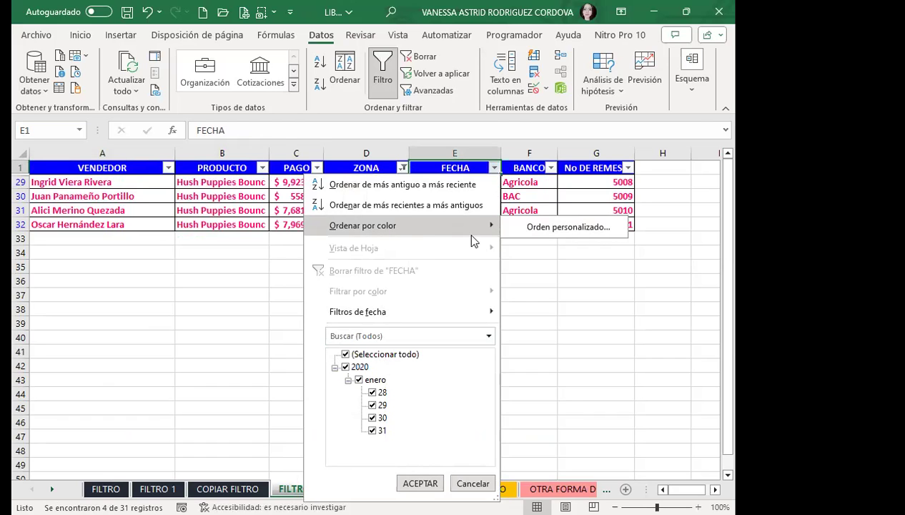
left_click(238, 240)
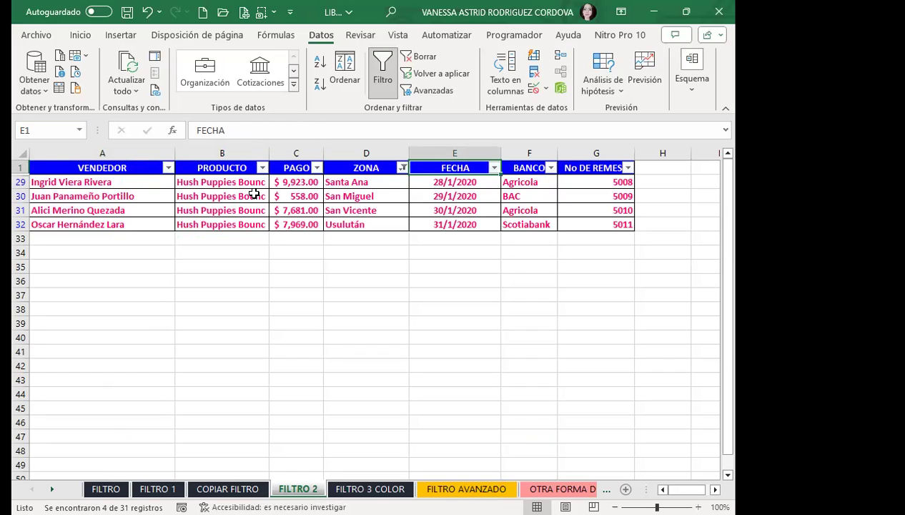
left_click(402, 167)
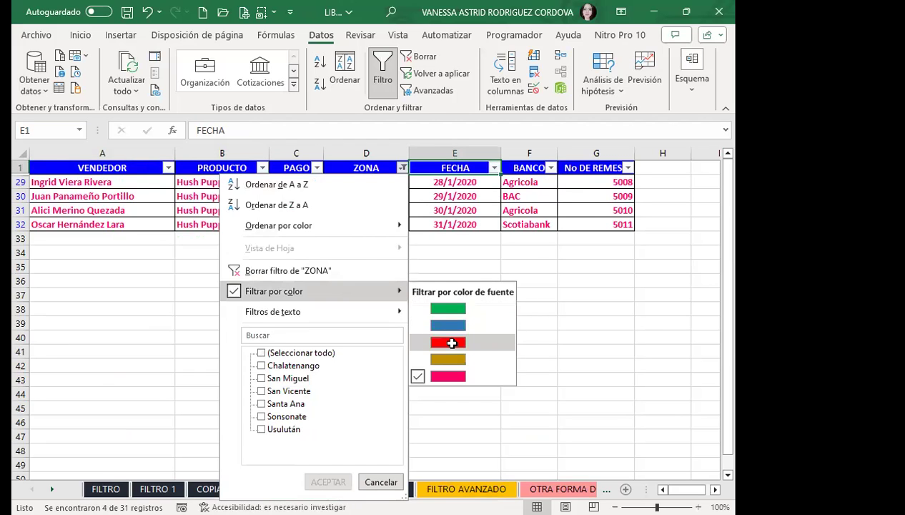
left_click(450, 342)
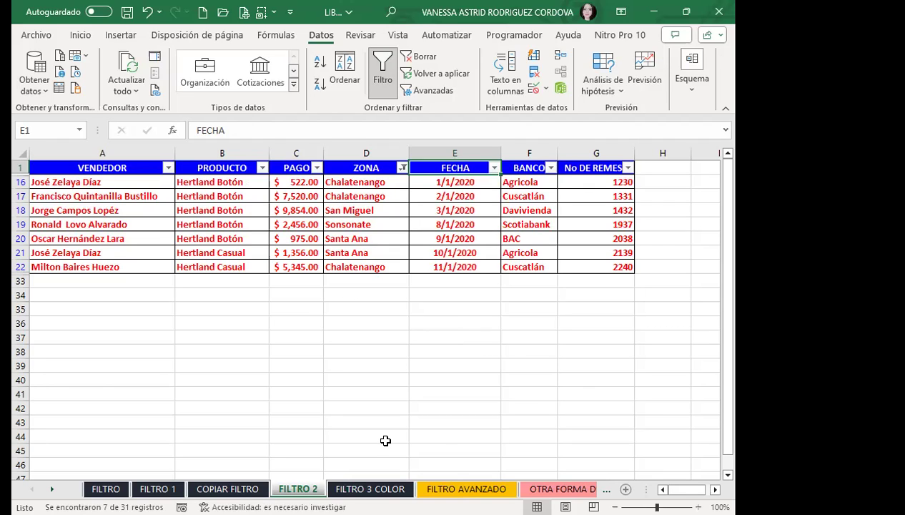
left_click(403, 167)
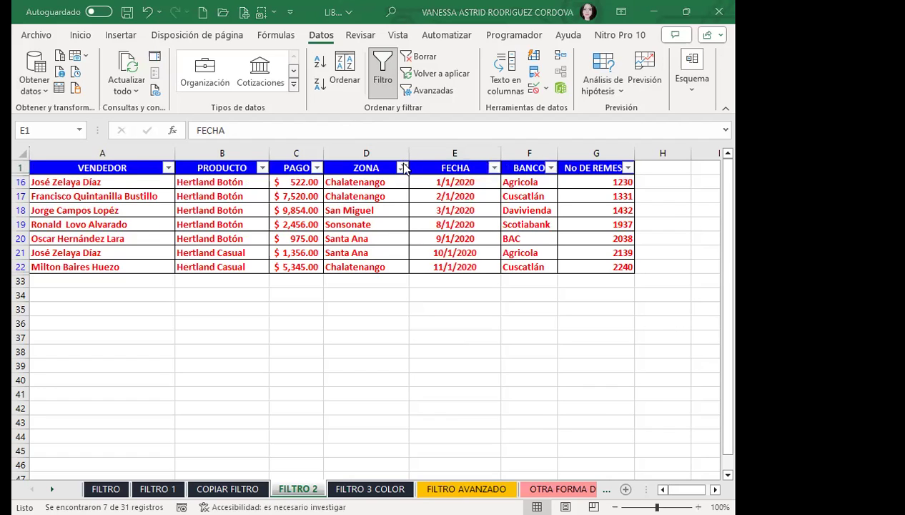
- Change the ZONA filter to show the 10 green-font rows, then move to FILTRO 3 COLOR
left_click(407, 166)
left_click(405, 166)
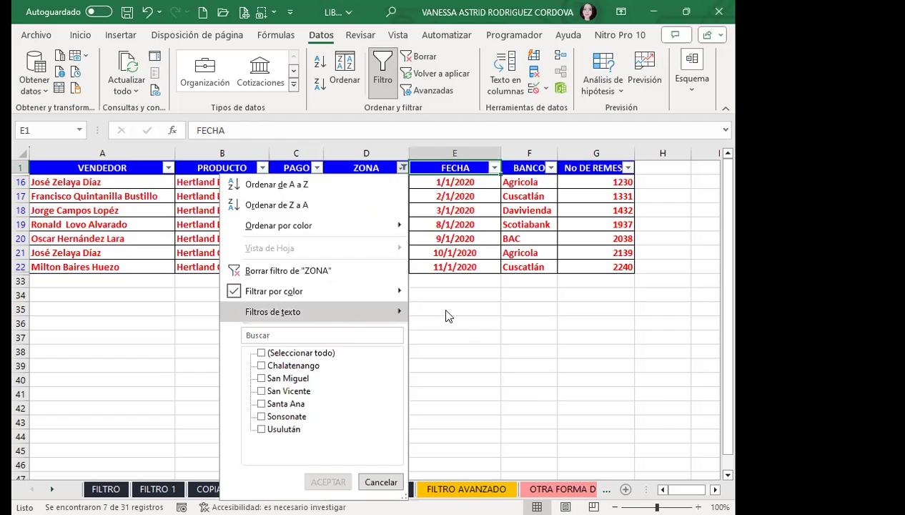
mouse_move(274, 291)
left_click(416, 304)
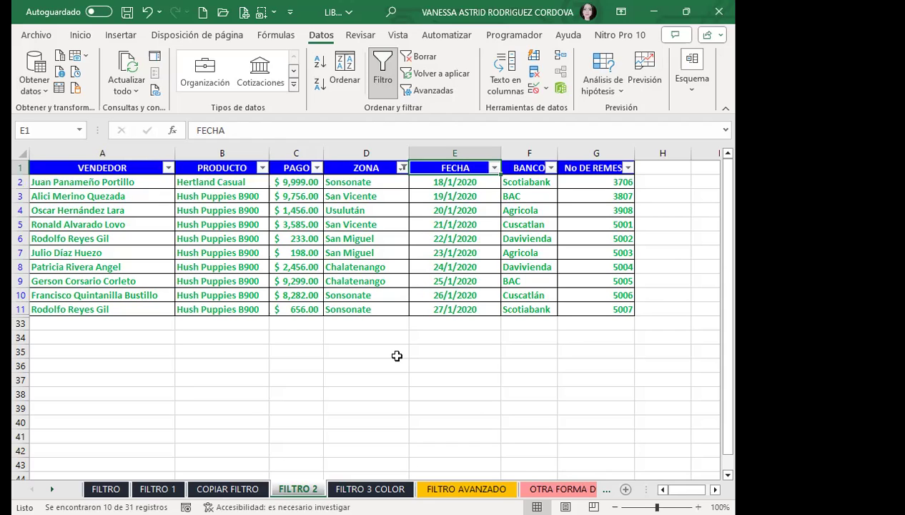
key("ctrl+Page_Down")
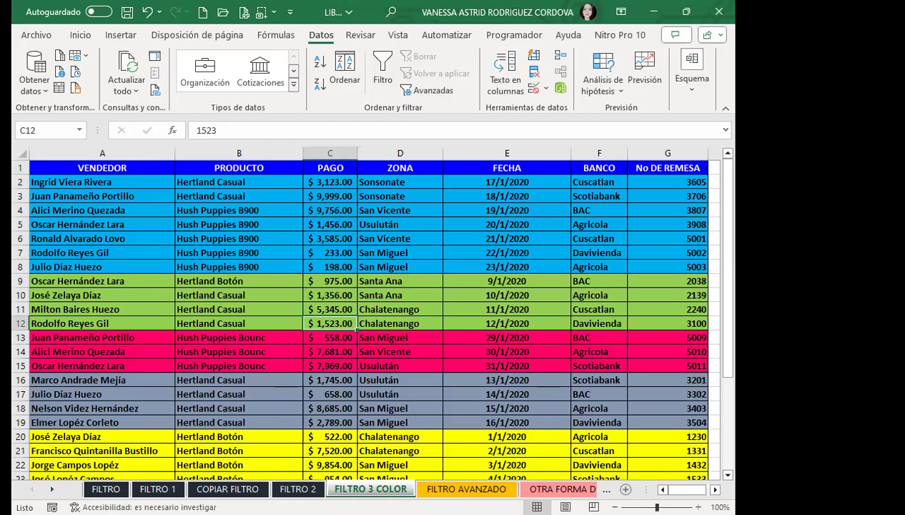
- Select a cell inside the FILTRO 3 COLOR table and turn on filtering
left_click(104, 209)
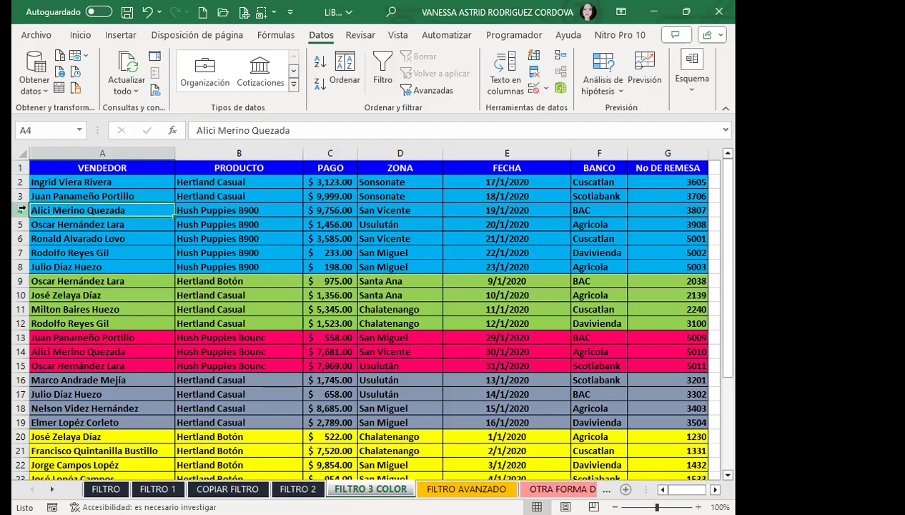
left_click_drag(31, 209, 697, 226)
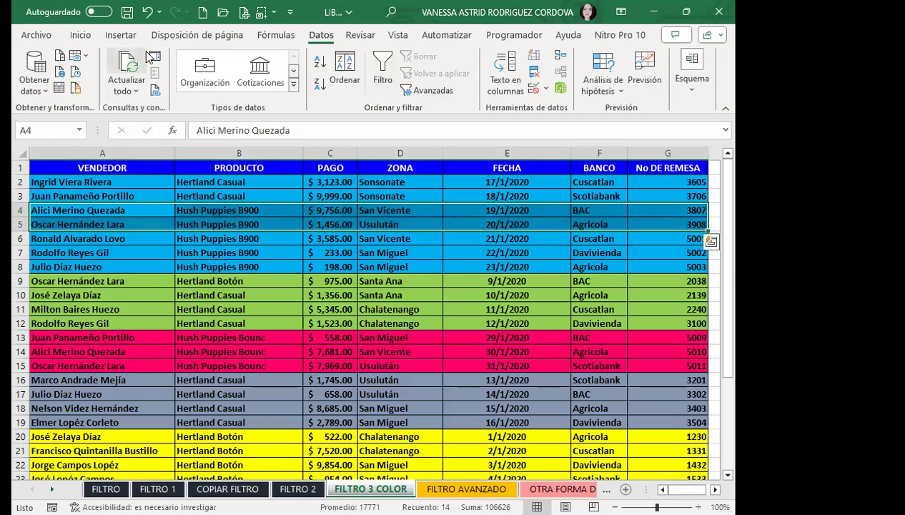
left_click(80, 34)
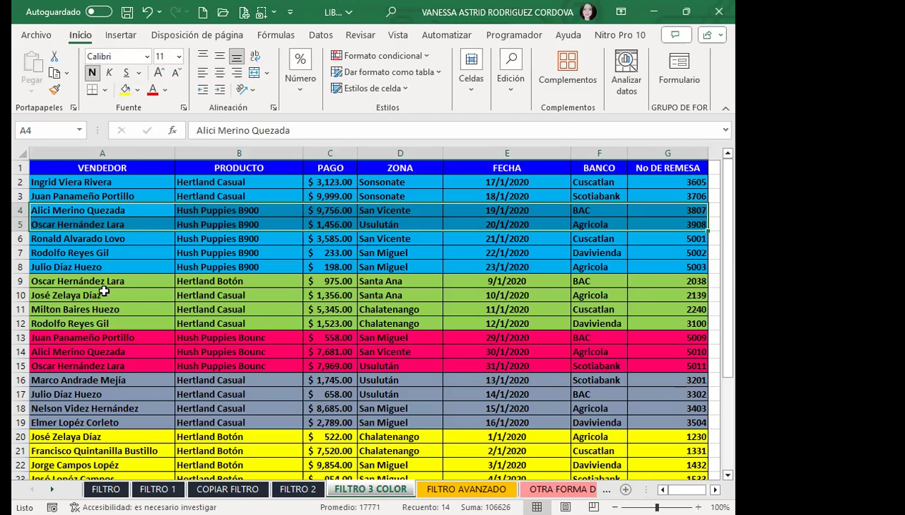
left_click(319, 35)
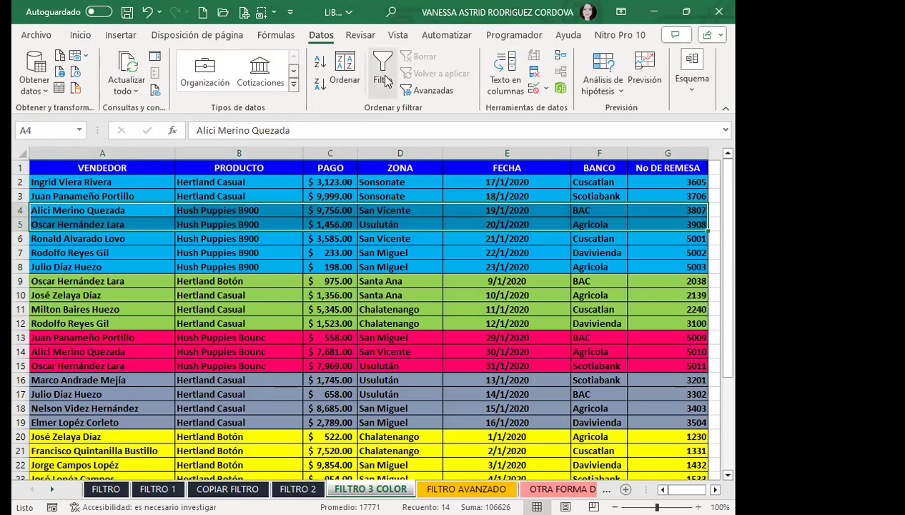
left_click(381, 236)
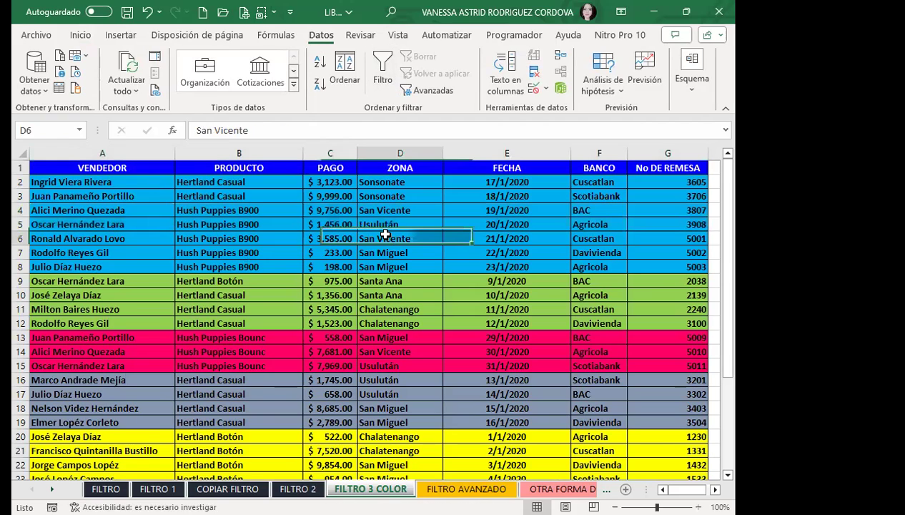
left_click(386, 166)
left_click(383, 69)
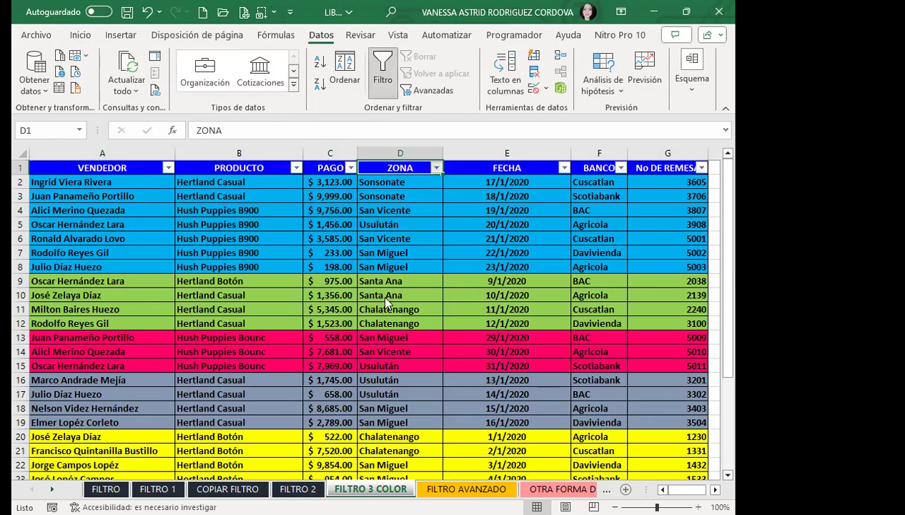
- Filter ZONA by fill colour, trying pink and green before settling on yellow
left_click(436, 167)
mouse_move(308, 291)
left_click(482, 342)
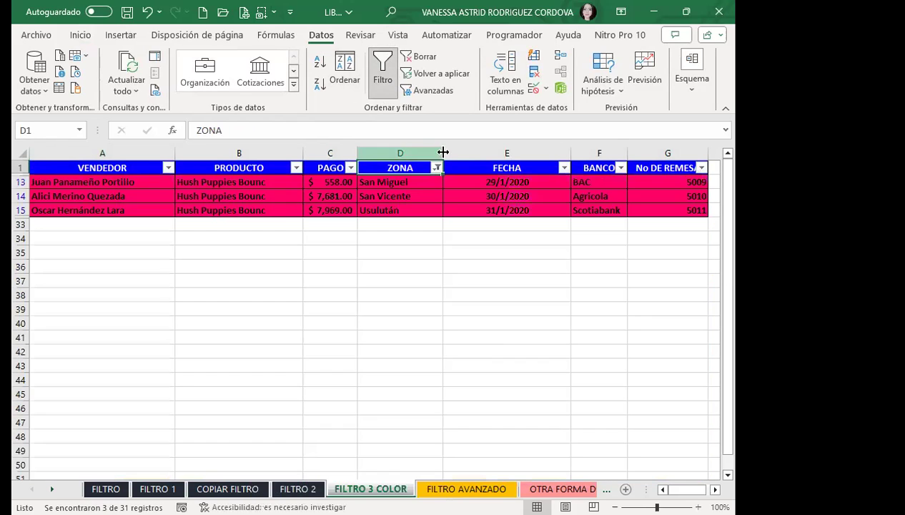
left_click(435, 167)
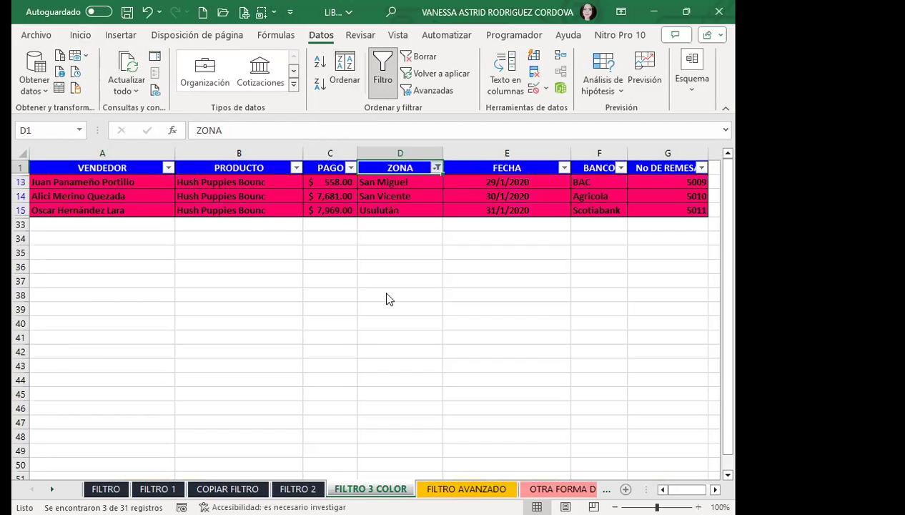
mouse_move(307, 291)
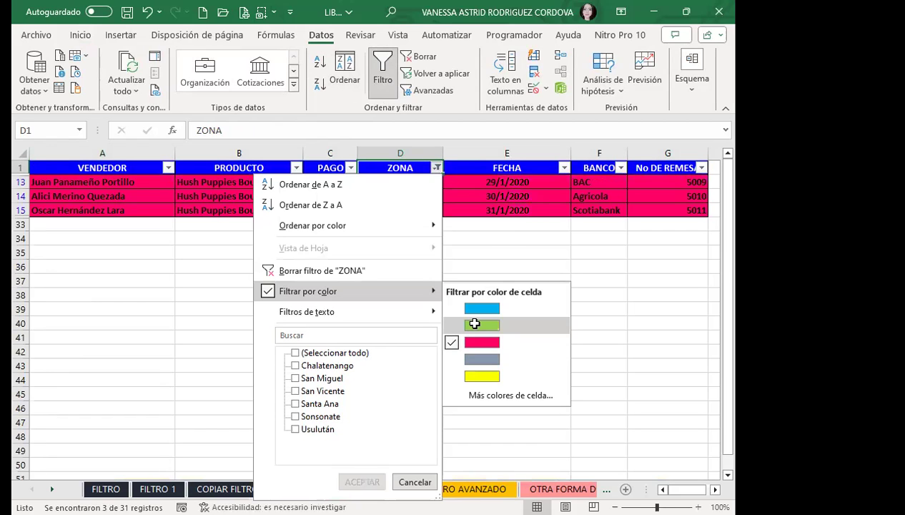
left_click(474, 324)
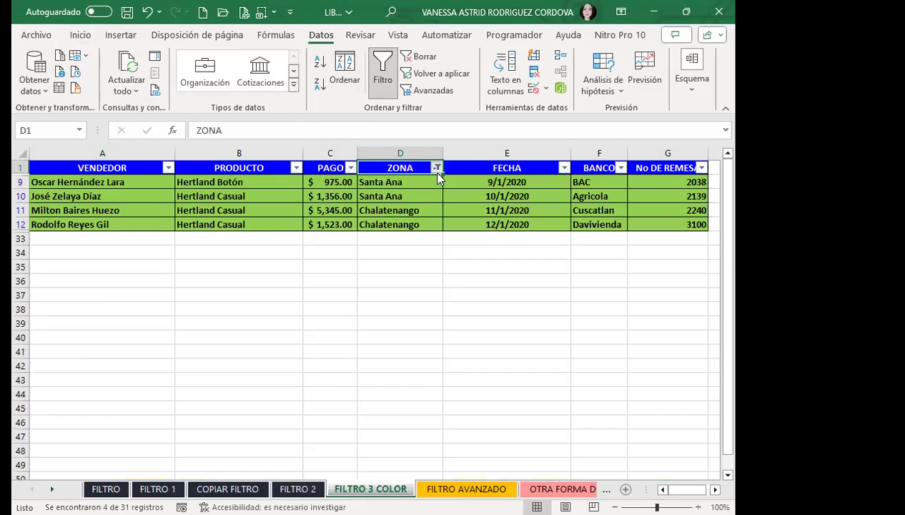
left_click(437, 169)
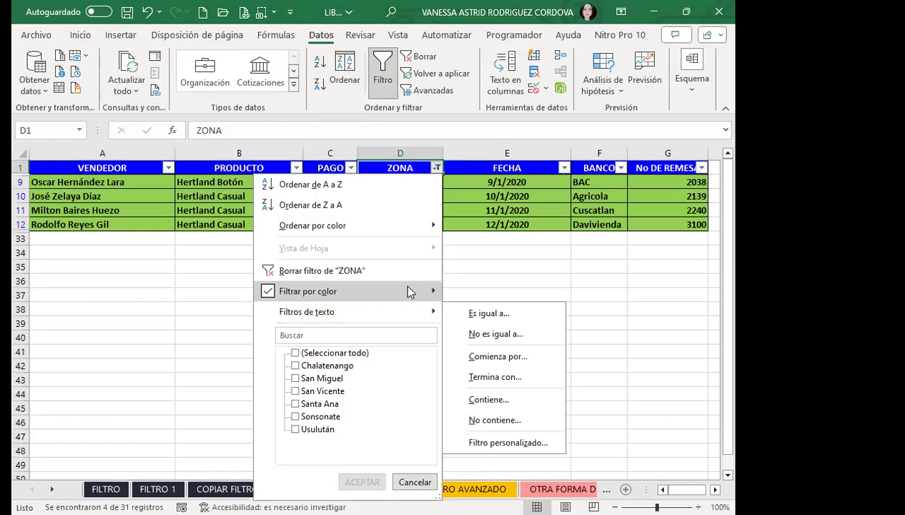
left_click(475, 377)
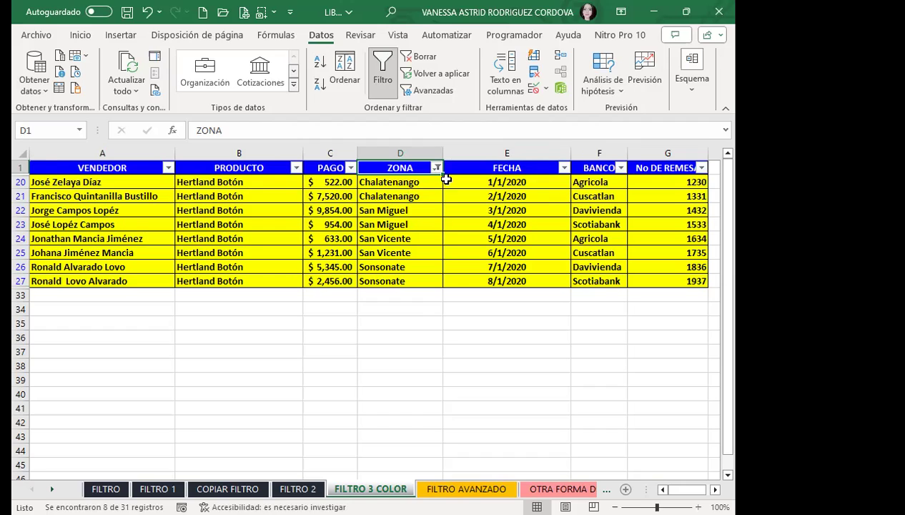
- Show blue ZONA rows with bank Agricola or BAC, then switch filtering off entirely
left_click(437, 167)
mouse_move(356, 291)
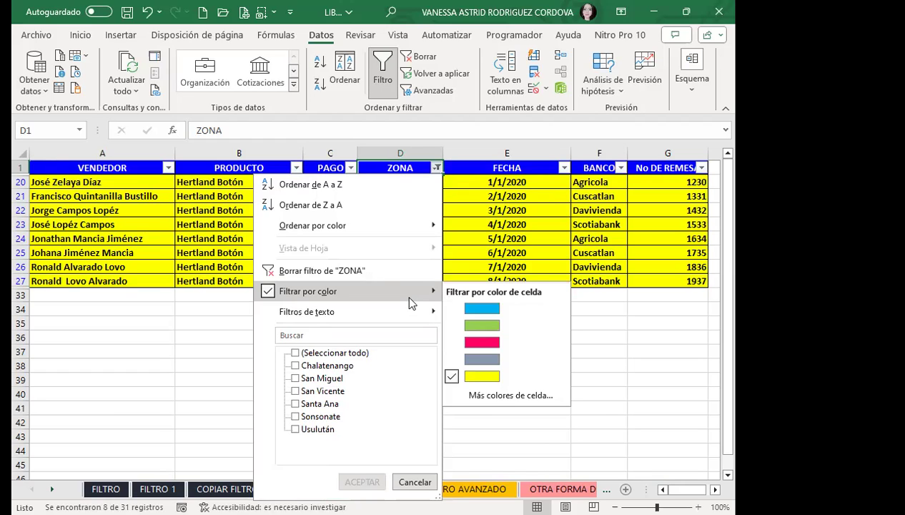
left_click(482, 309)
left_click(620, 167)
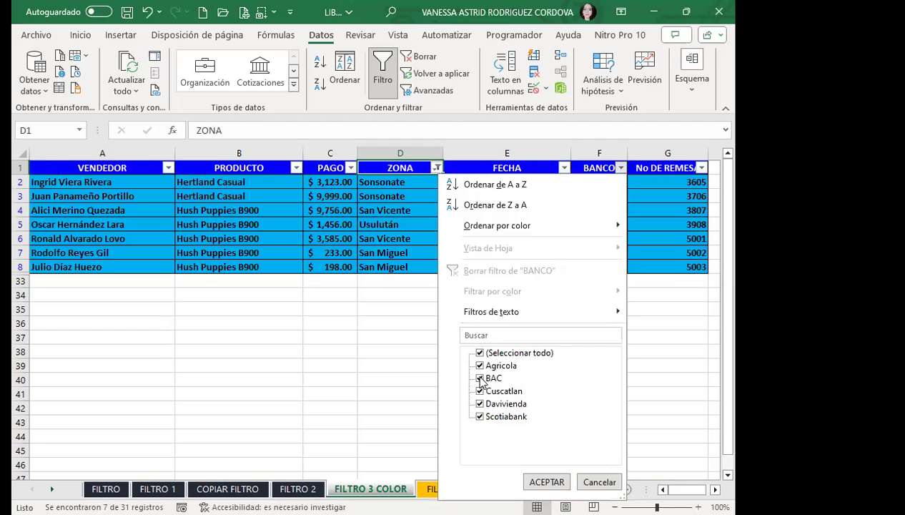
left_click(479, 353)
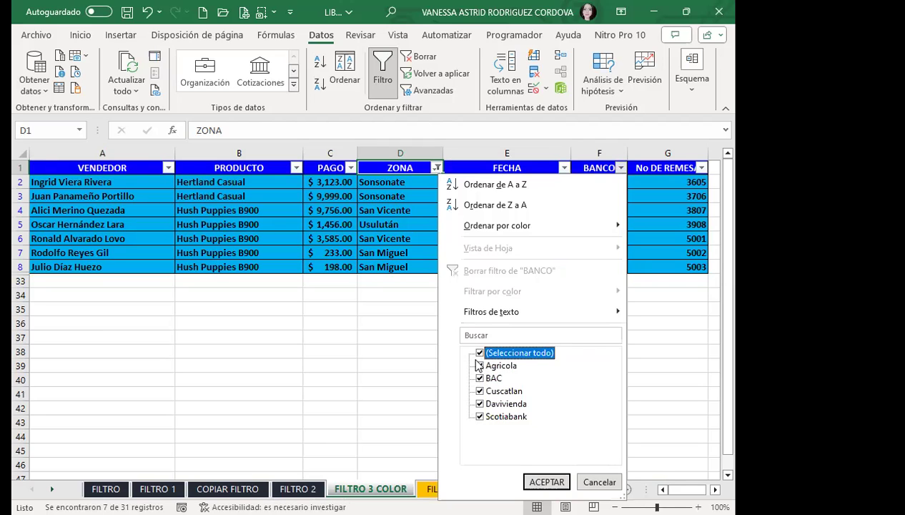
left_click(479, 352)
left_click(479, 366)
left_click(479, 378)
left_click(546, 482)
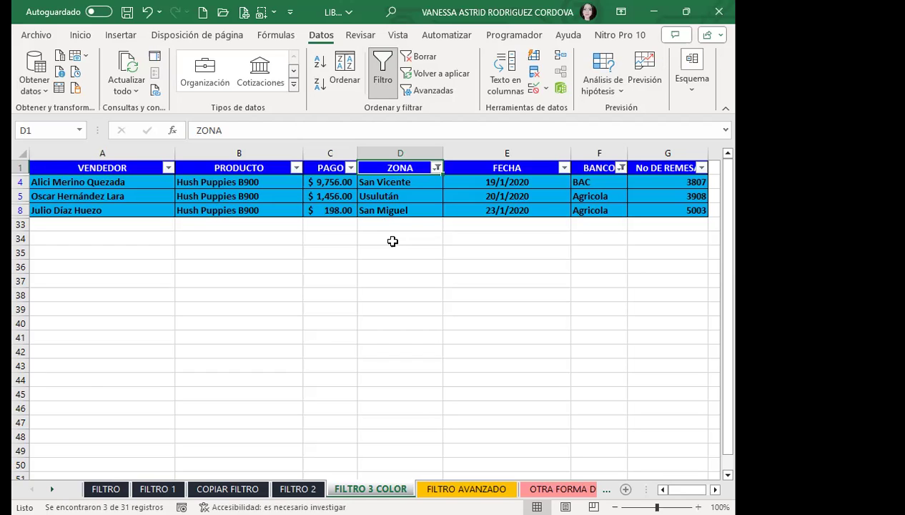
left_click(382, 70)
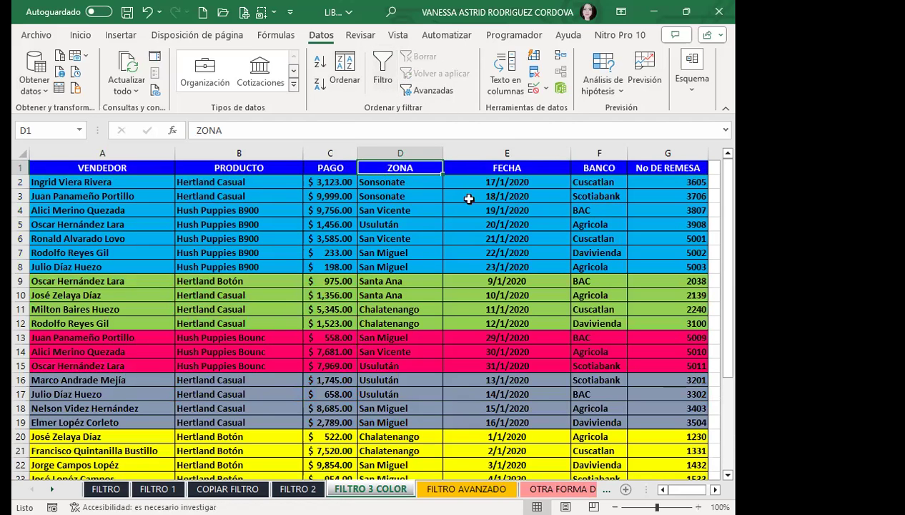
- Select the ZONA column, re-enable filtering, and bring up the ZONA filter choices
left_click(401, 153)
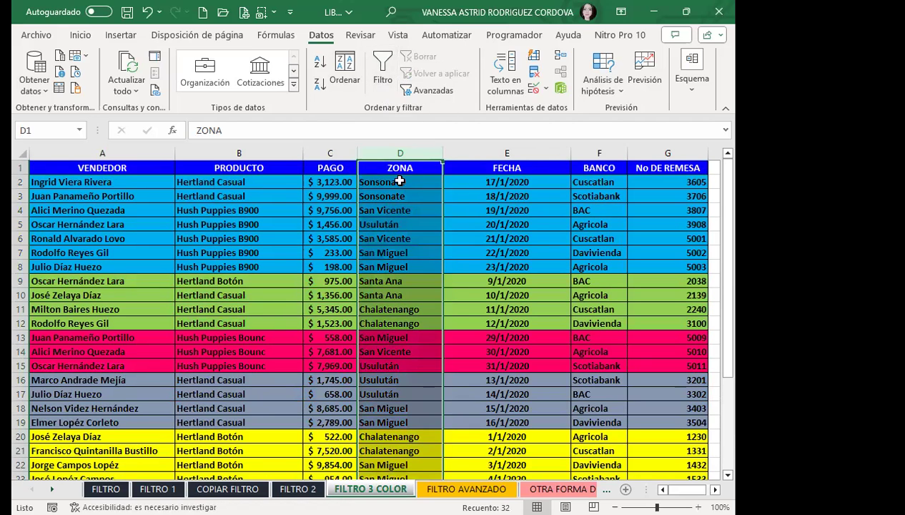
left_click(387, 163)
left_click(382, 70)
left_click(434, 167)
mouse_move(307, 312)
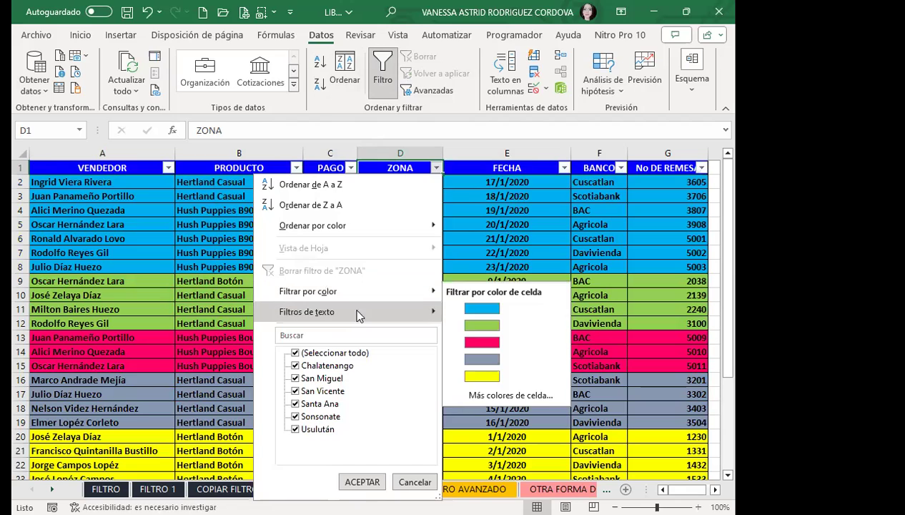
mouse_move(355, 312)
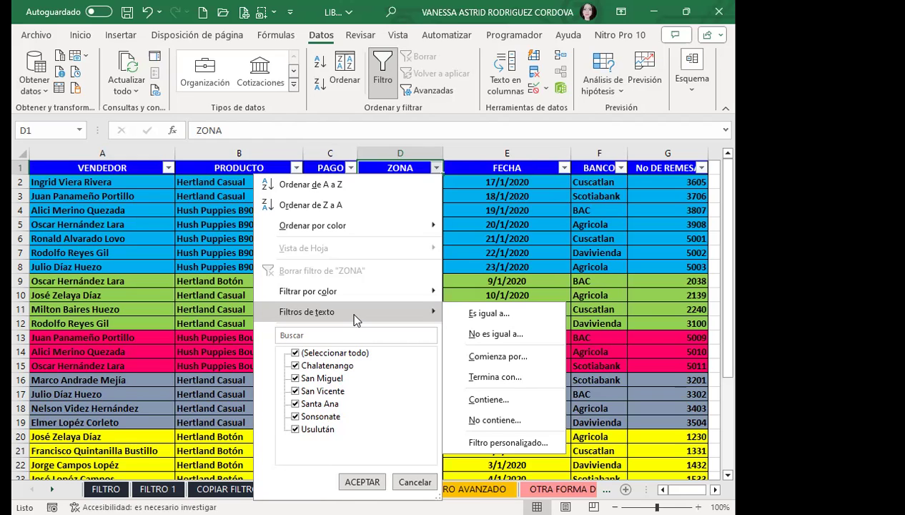
- Inspect the ZONA custom AutoFilter conditions and cancel without filtering
left_click(481, 443)
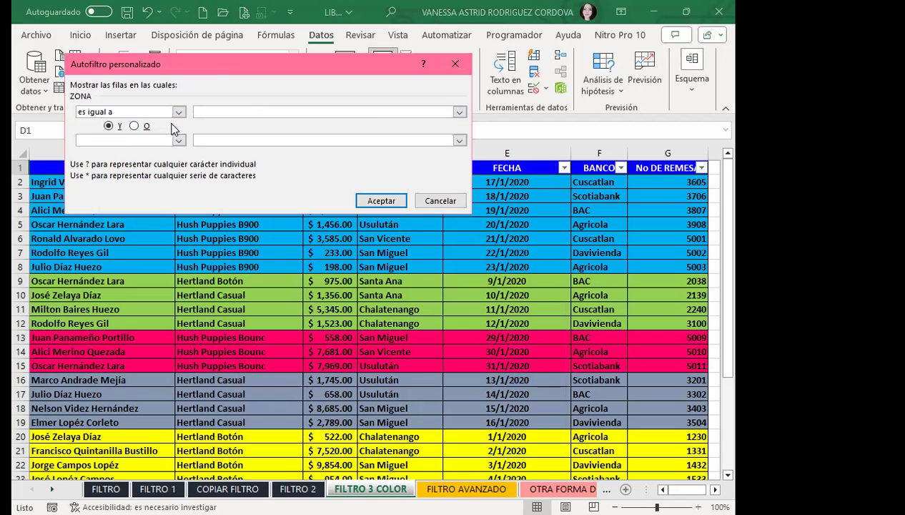
key("Tab")
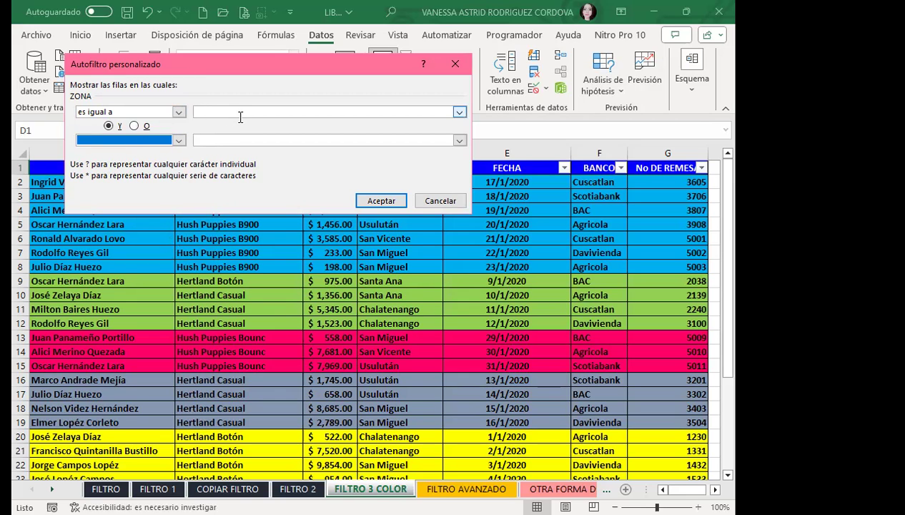
left_click(237, 115)
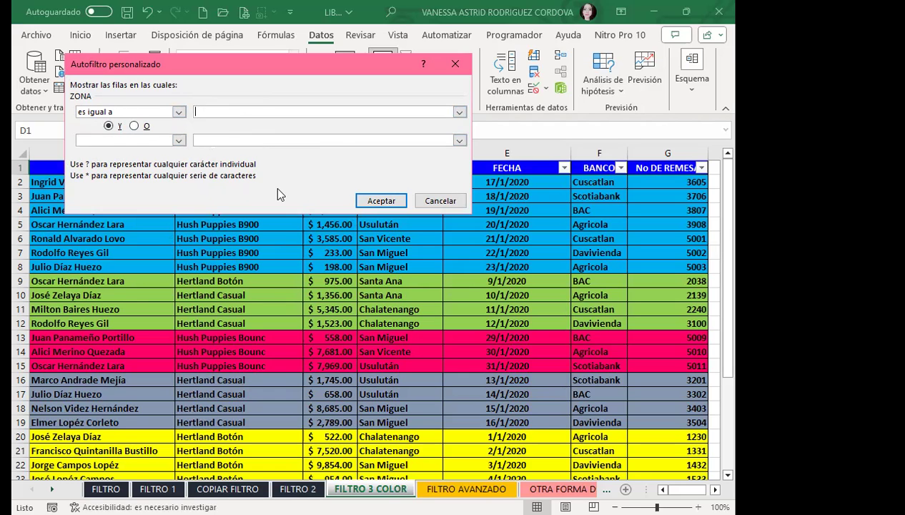
left_click(439, 201)
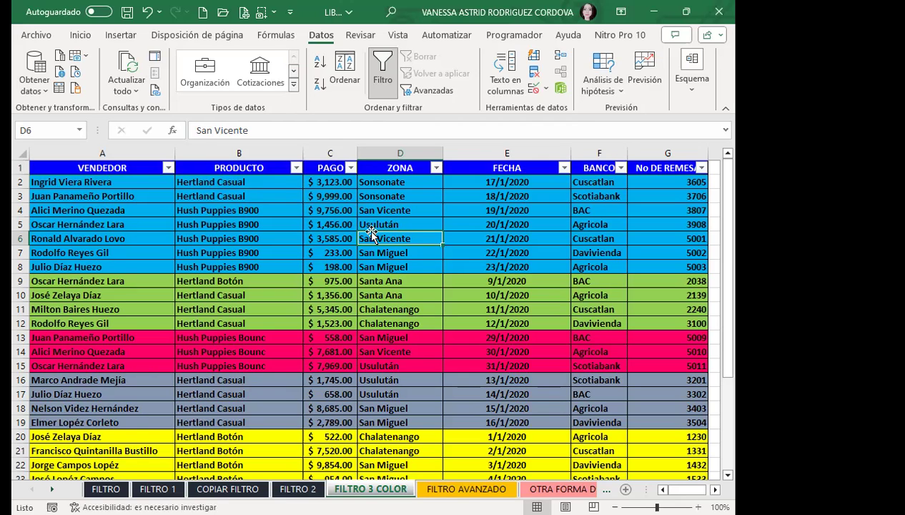
- Re-enable filters from the FECHA header and bring up the FECHA date filter choices
left_click(408, 208)
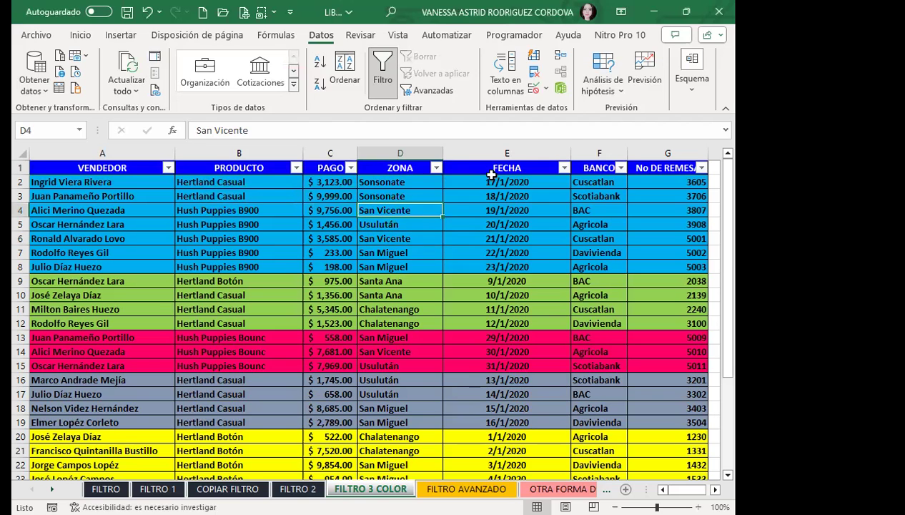
left_click(488, 169)
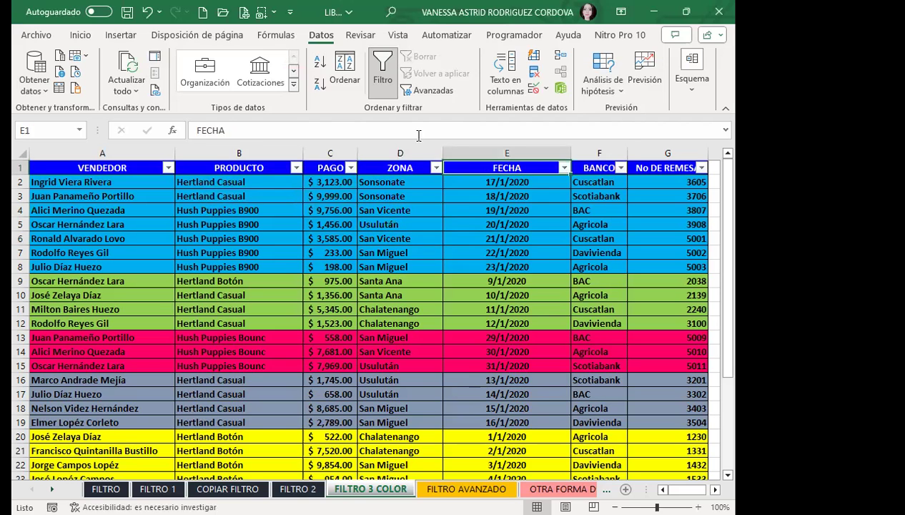
left_click(382, 80)
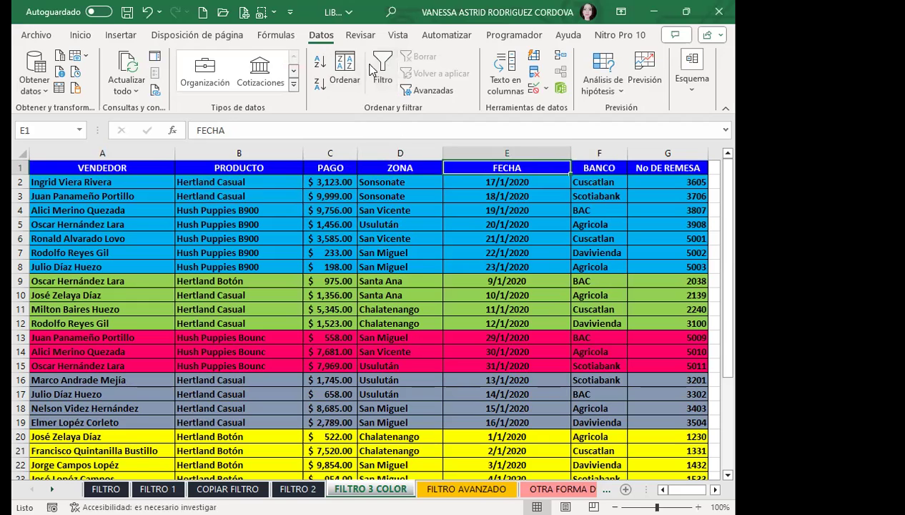
left_click(382, 71)
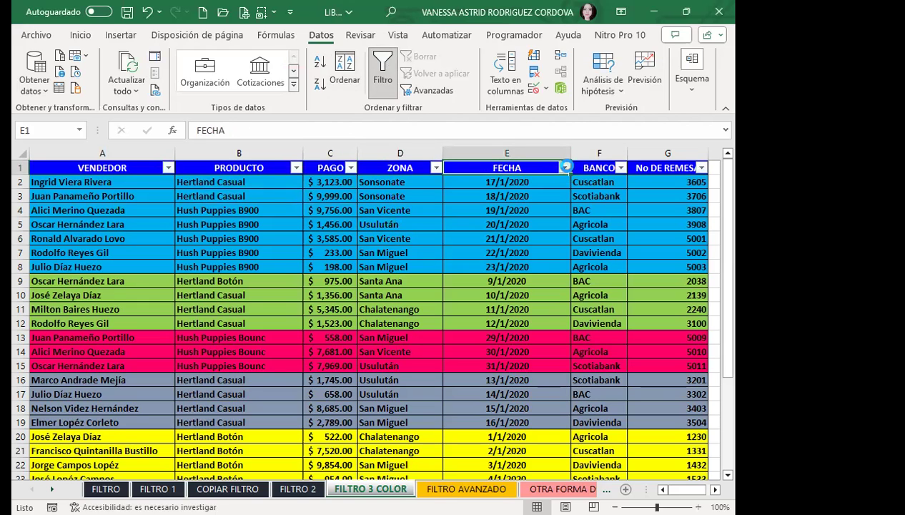
left_click(564, 167)
left_click(465, 315)
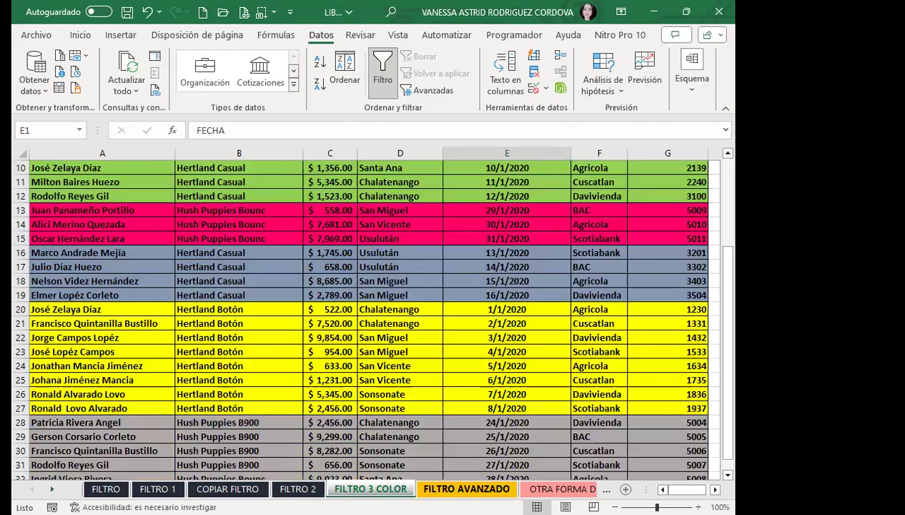
- On the FILTRO 1 sheet, turn the column filters off so every row shows
left_click(447, 488)
left_click(157, 488)
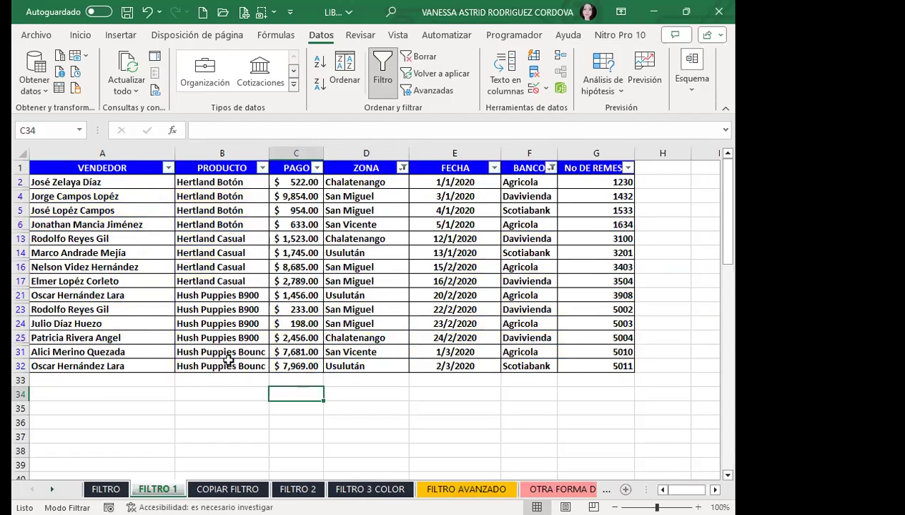
left_click(383, 68)
left_click(272, 254)
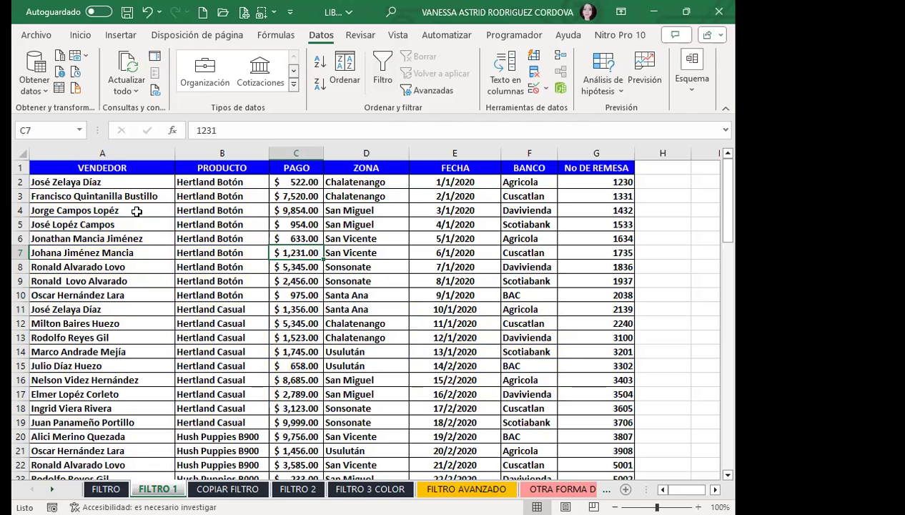
left_click(382, 68)
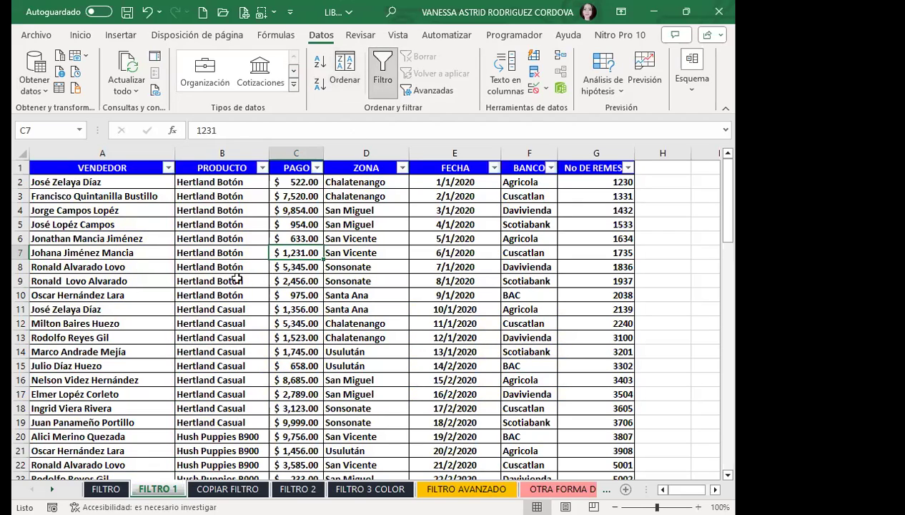
left_click(377, 75)
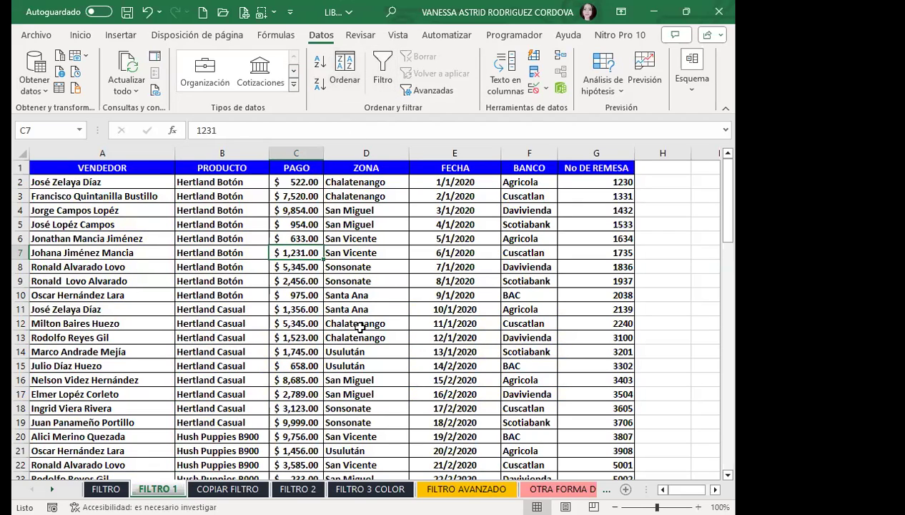
key("ctrl+shift+l")
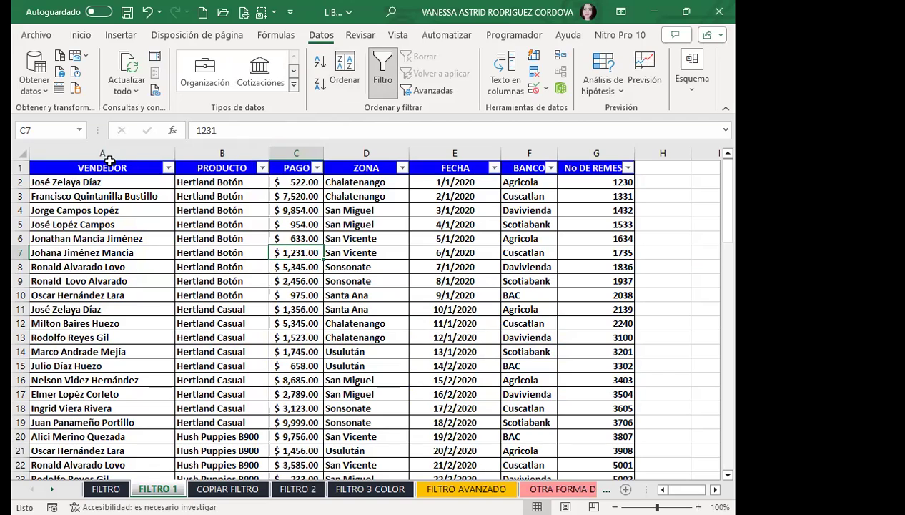
left_click(405, 271)
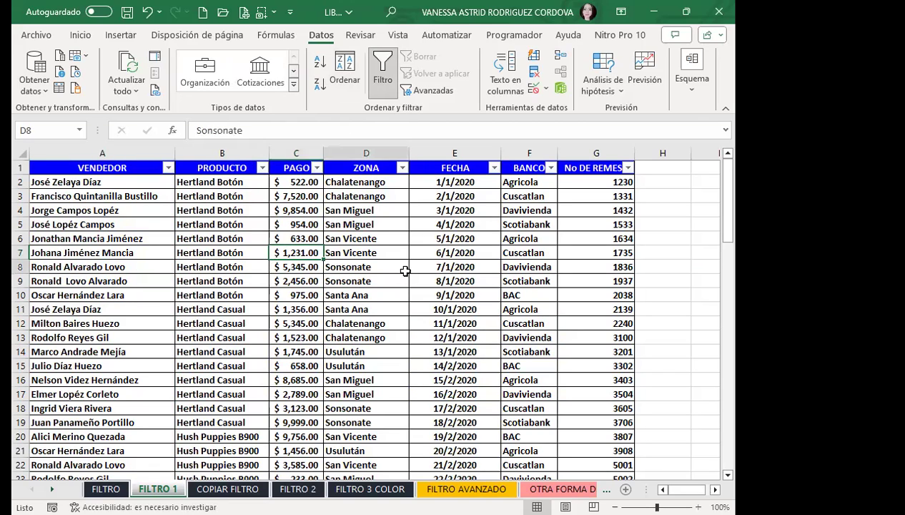
left_click(383, 61)
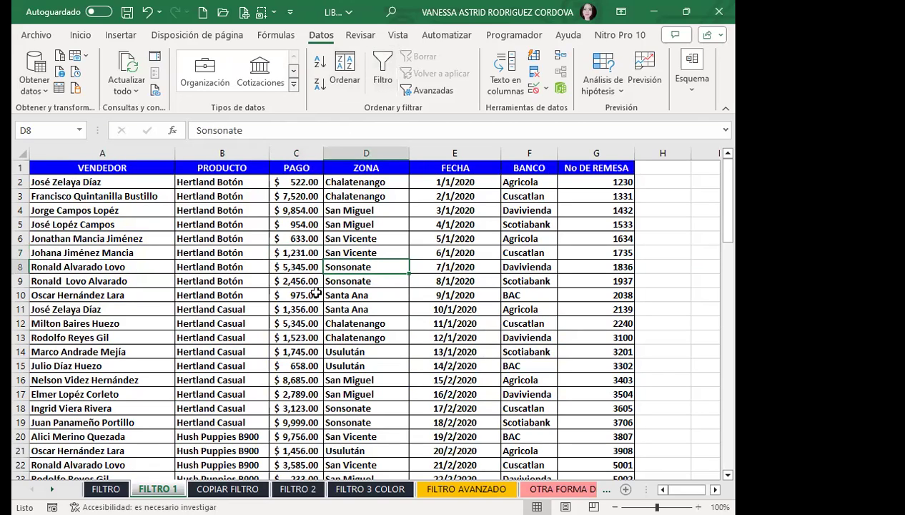
left_click(319, 323)
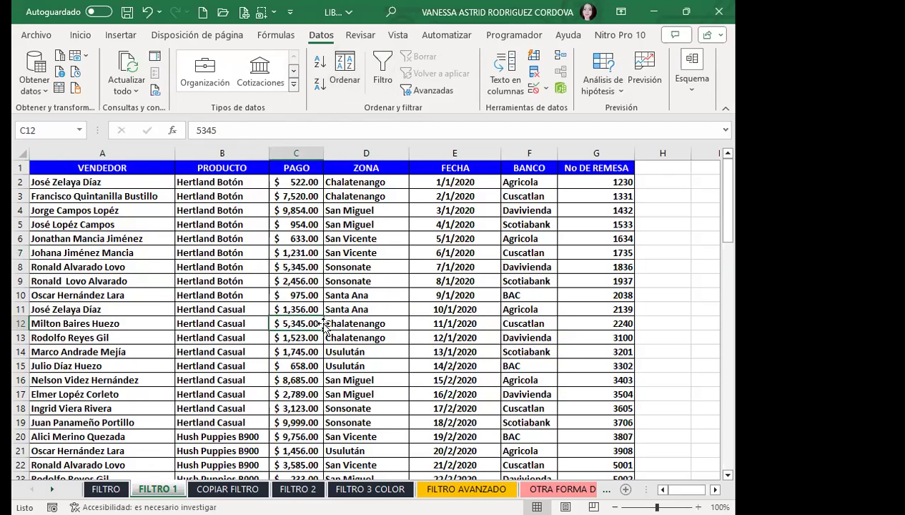
- Insert a blank row 10 above the 9/1/2020 Santa Ana record
scroll(62, 226, "down", 1)
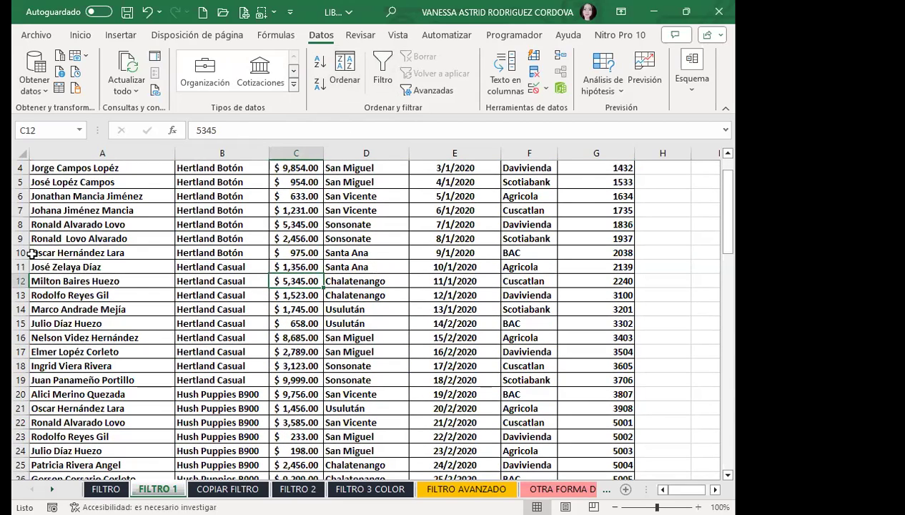
left_click(21, 252)
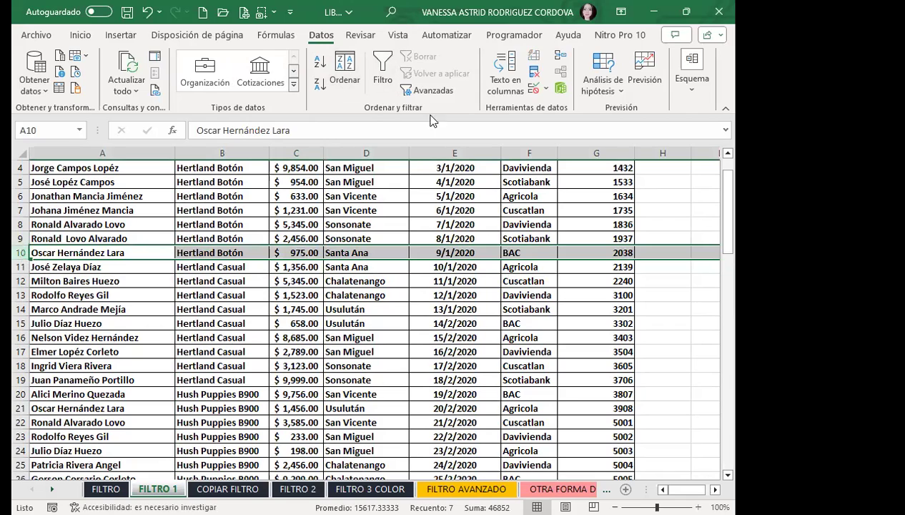
left_click(81, 35)
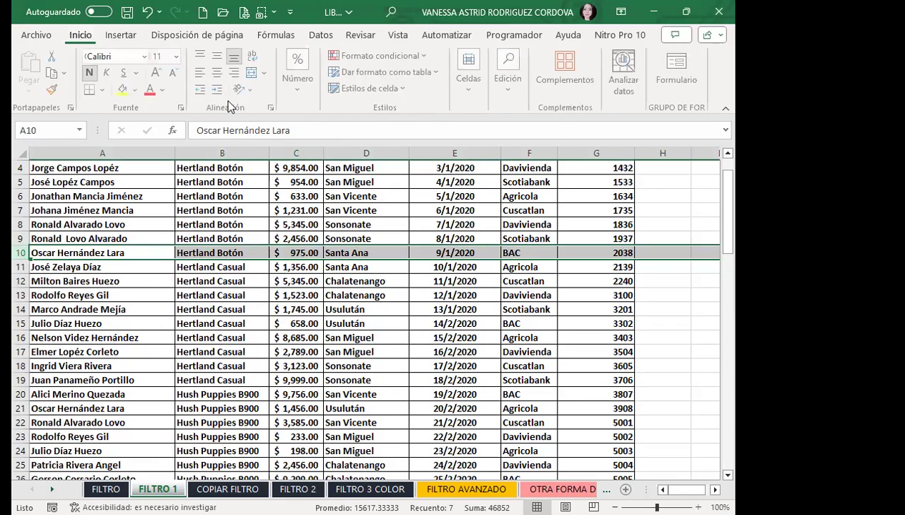
left_click(471, 79)
left_click(473, 127)
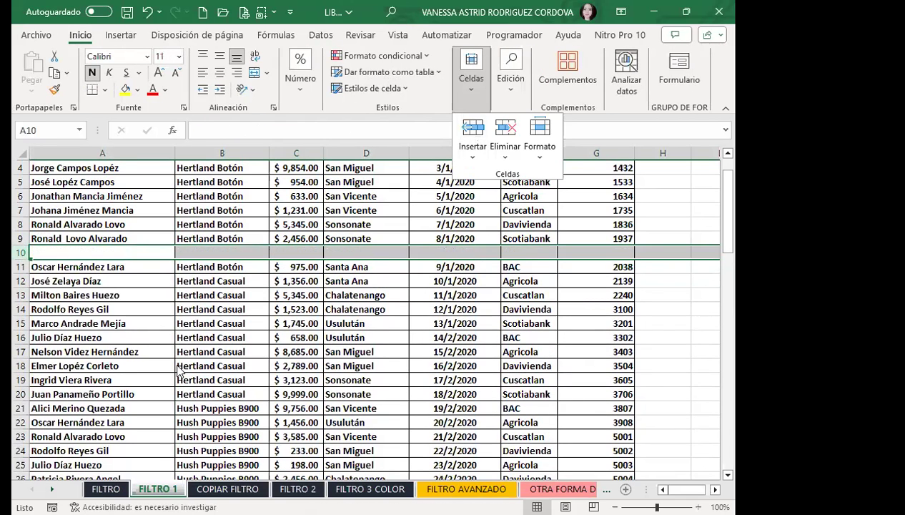
- Fill A2:G9, the eight Hertland Botón records, with yellow
scroll(179, 371, "up", 1)
left_click_drag(93, 181, 572, 279)
left_click(126, 89)
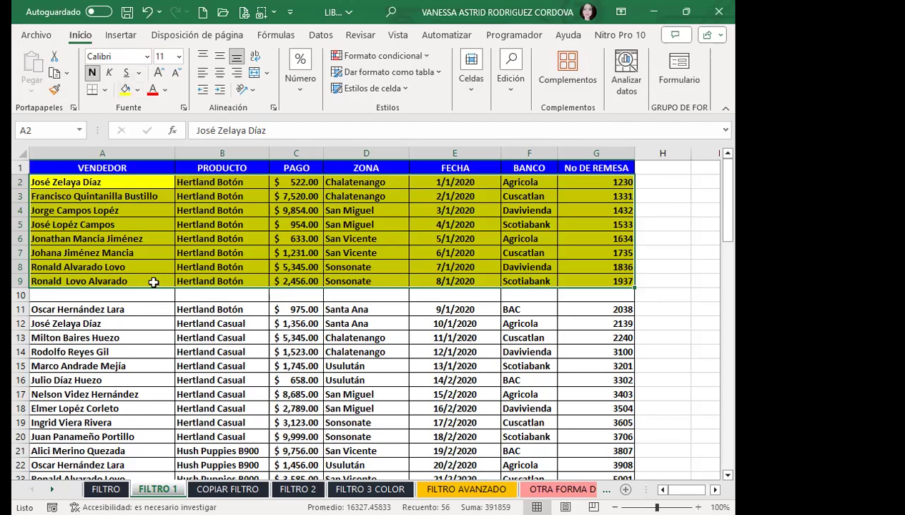
left_click(166, 250)
left_click(135, 309)
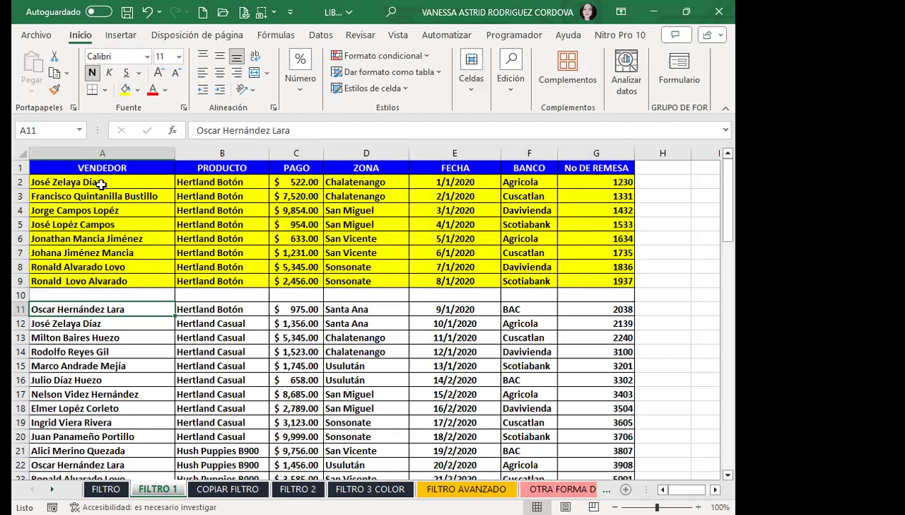
left_click_drag(100, 181, 579, 271)
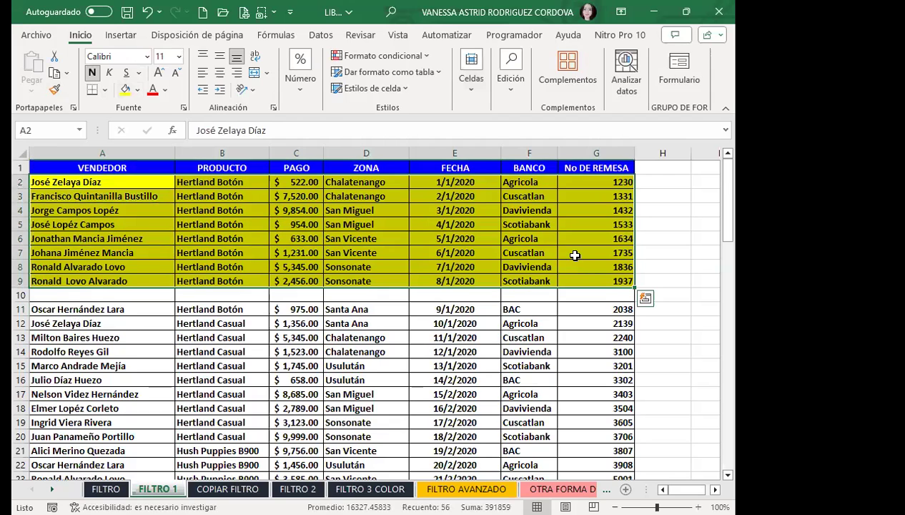
left_click(243, 336)
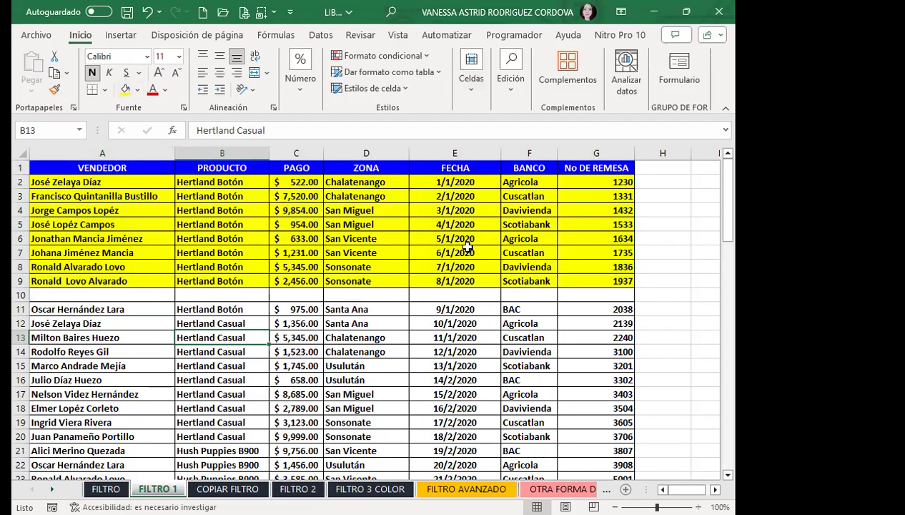
left_click(295, 236)
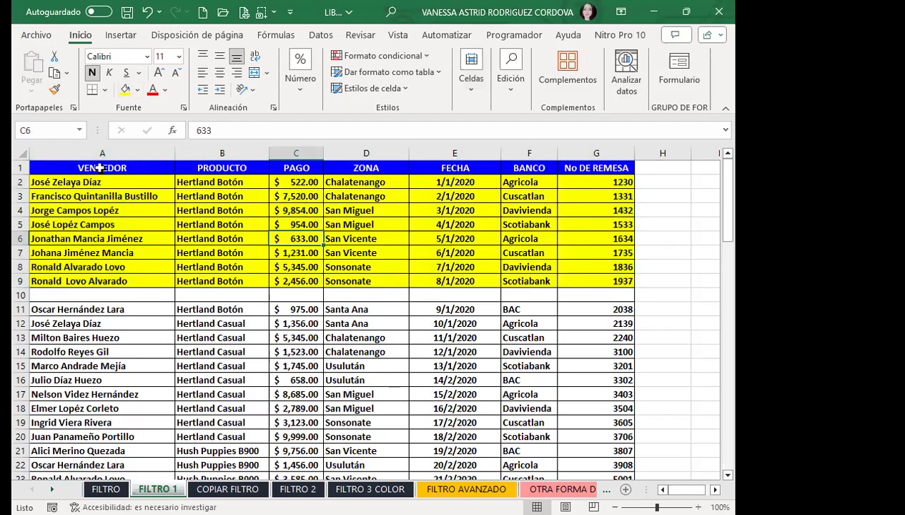
- Copy the blue header row A1:G1 and paste it into row 10 at A10
left_click_drag(100, 167, 563, 144)
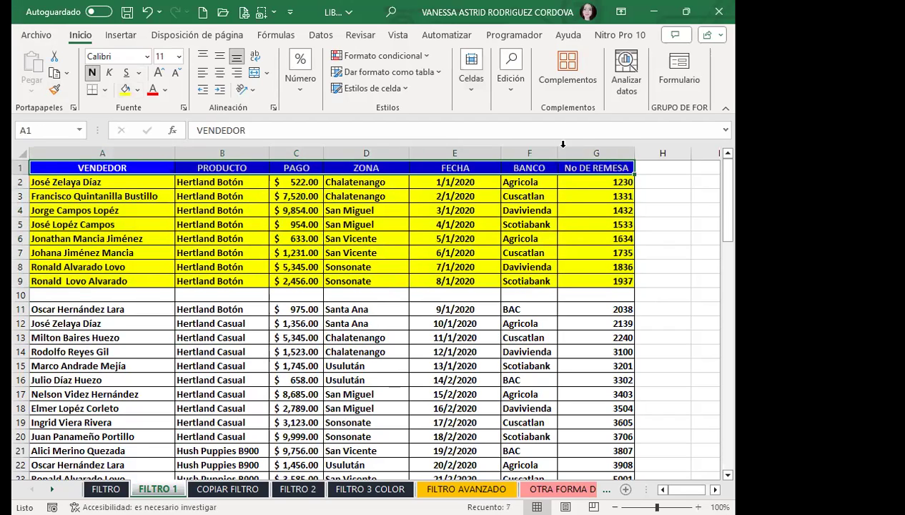
key("ctrl+c")
left_click(70, 295)
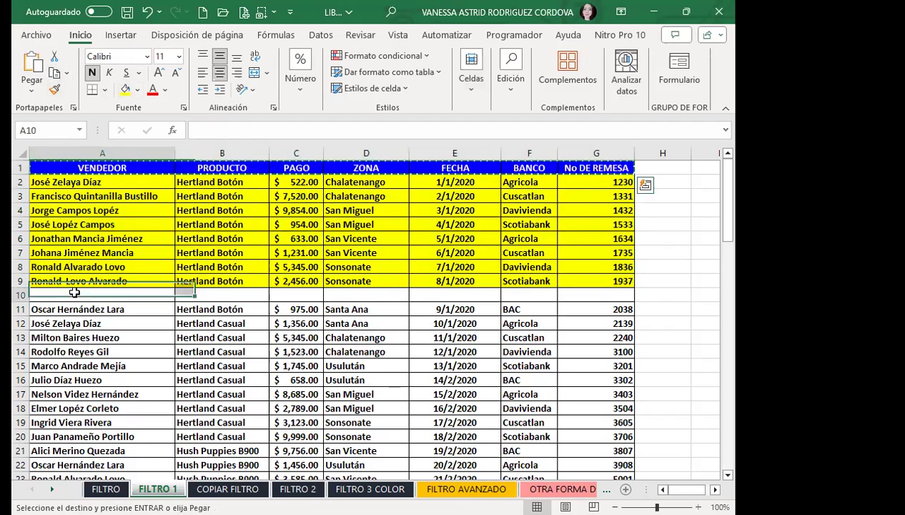
left_click(31, 70)
left_click(304, 350)
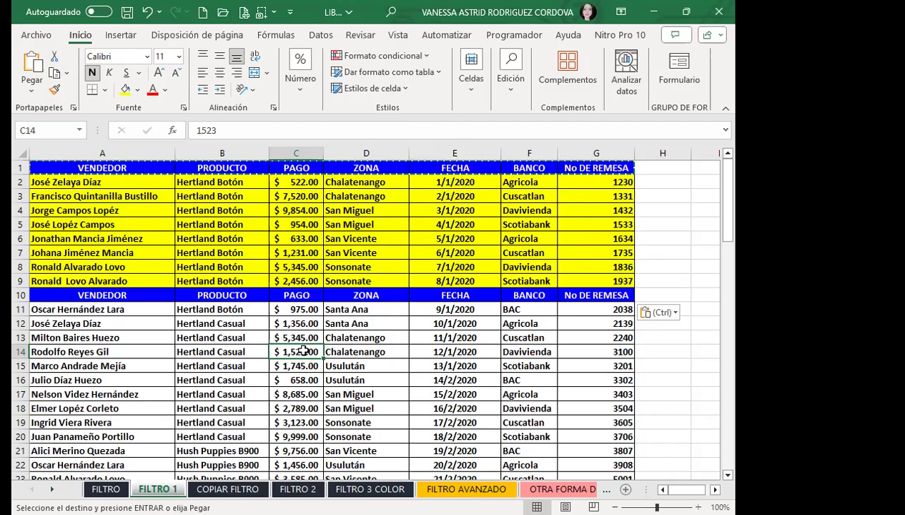
key("Escape")
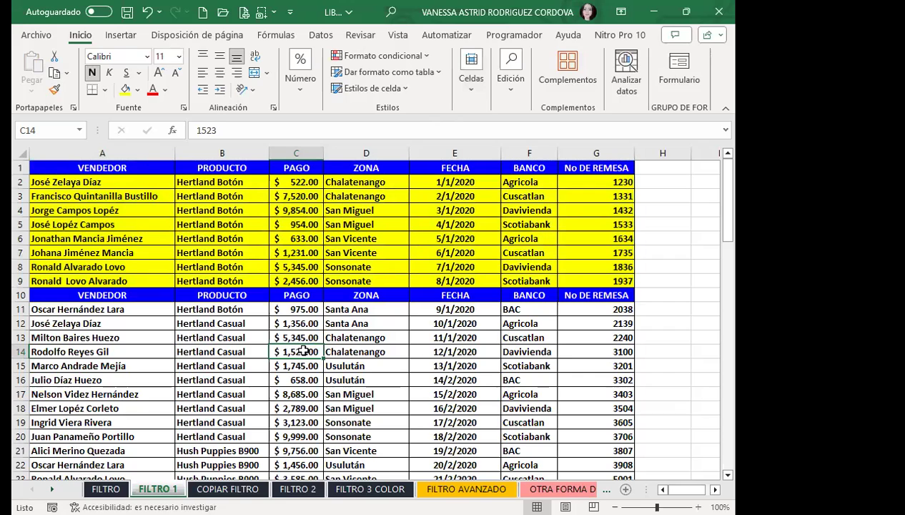
left_click(210, 340)
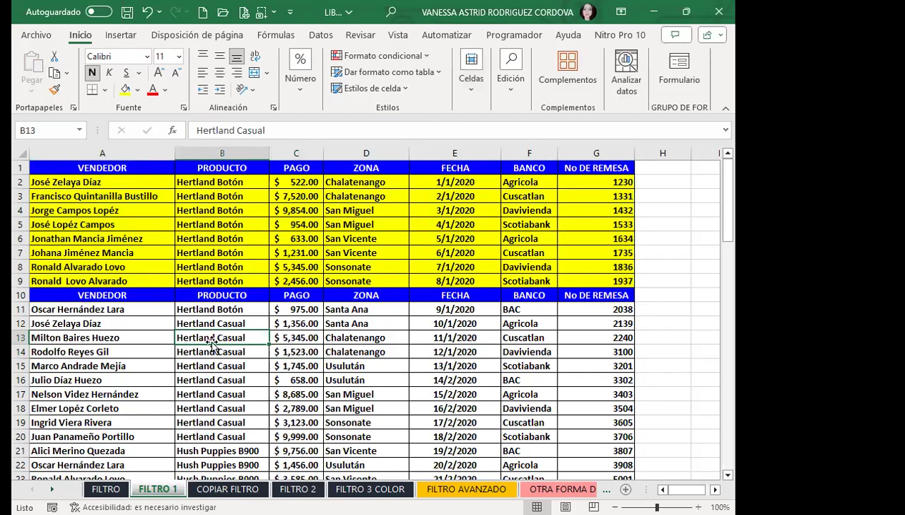
left_click(336, 254)
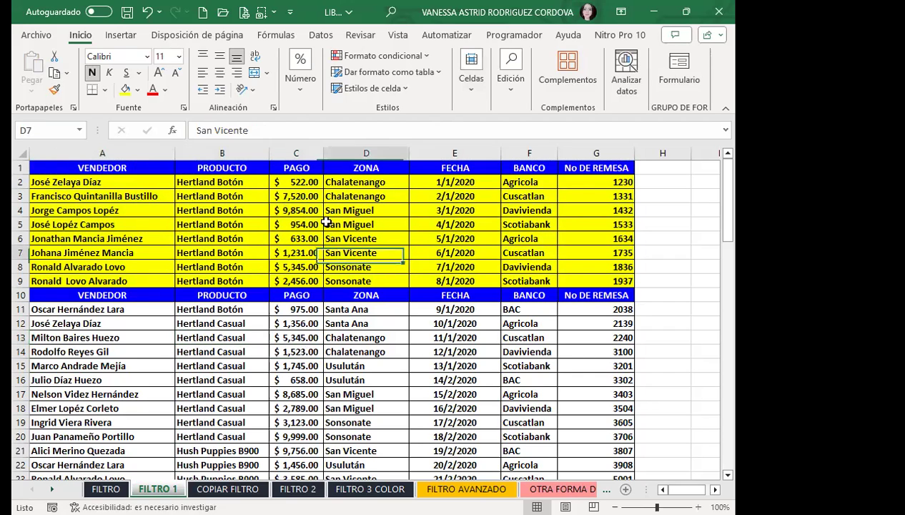
left_click(318, 36)
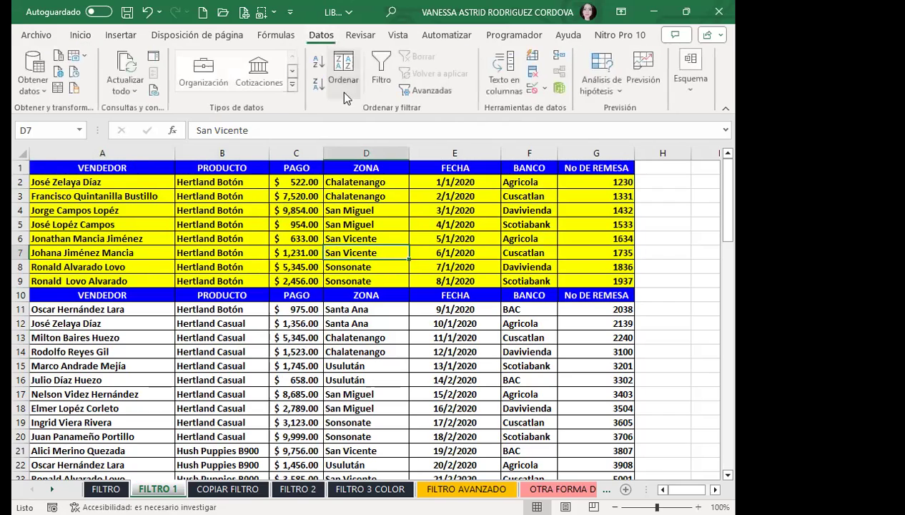
- Select A10:G10, the repeated header row of the second table
left_click(384, 75)
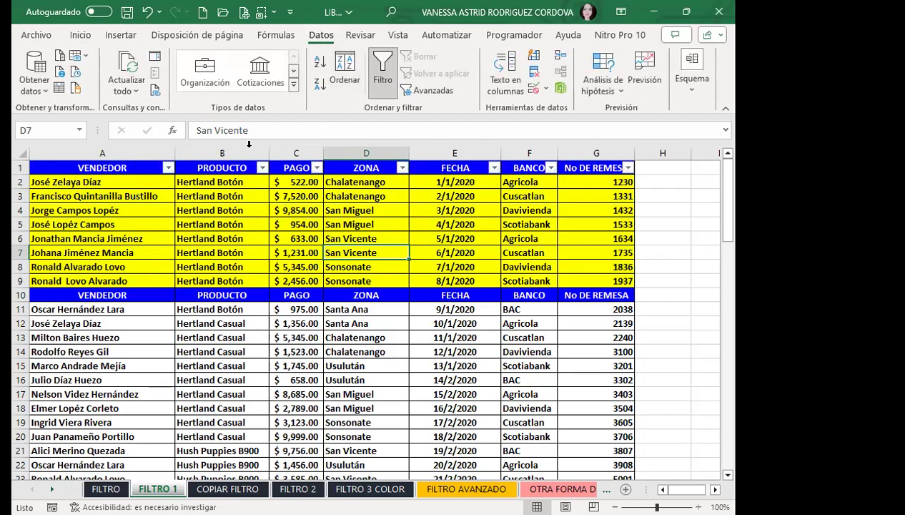
left_click(381, 63)
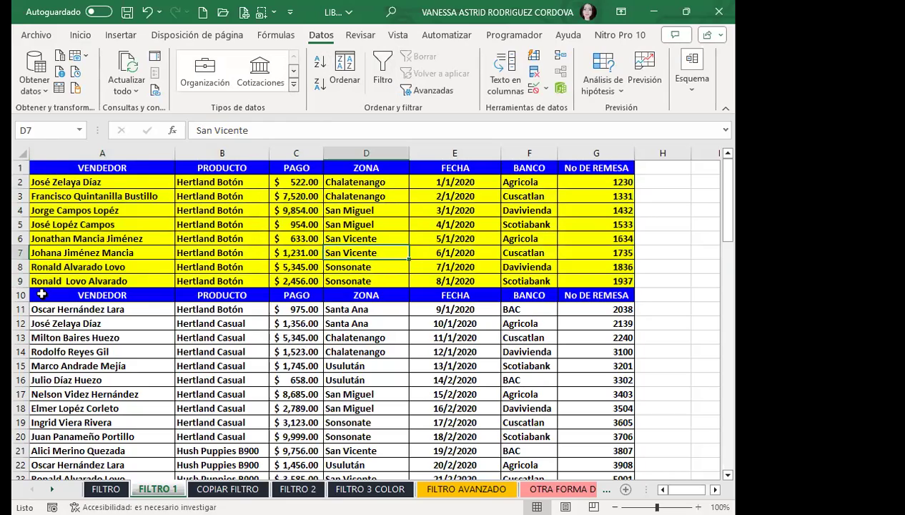
scroll(45, 293, "down", 2)
scroll(46, 294, "down", 1)
scroll(49, 294, "down", 4)
scroll(48, 294, "down", 2)
scroll(46, 295, "up", 7)
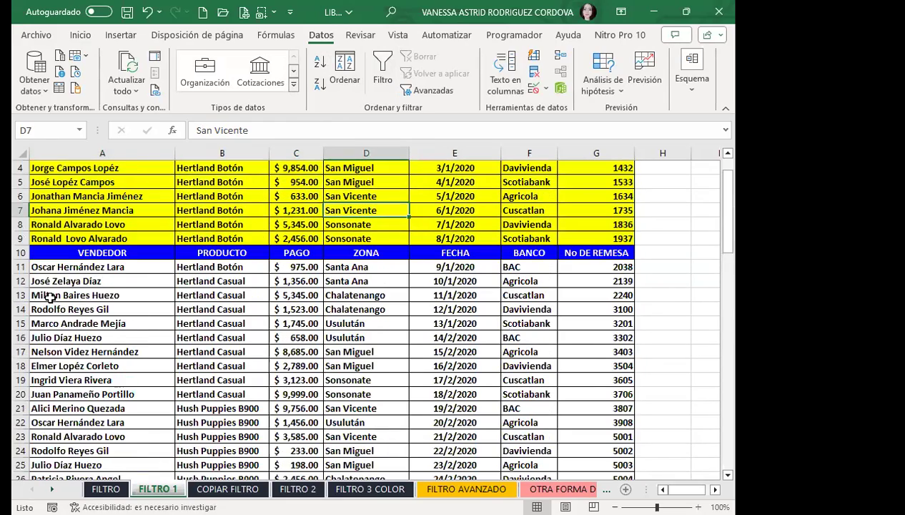
left_click_drag(47, 252, 595, 252)
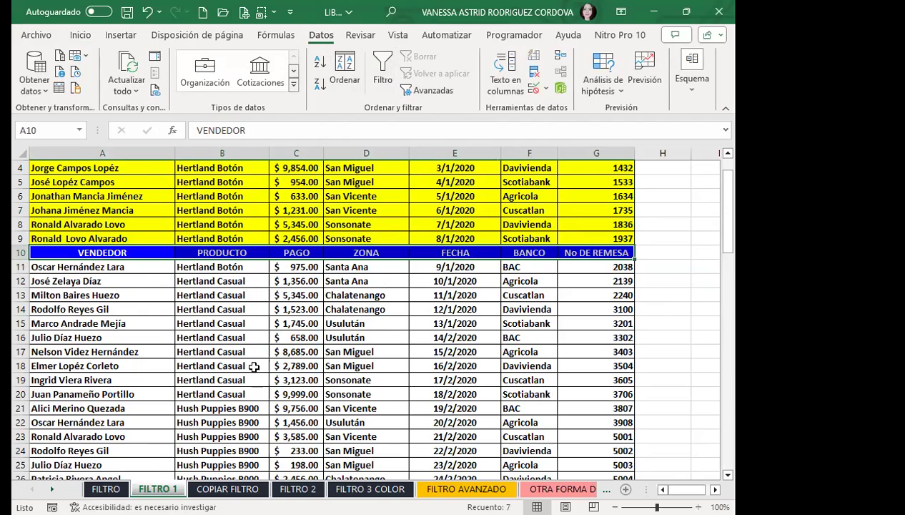
scroll(59, 301, "up", 1)
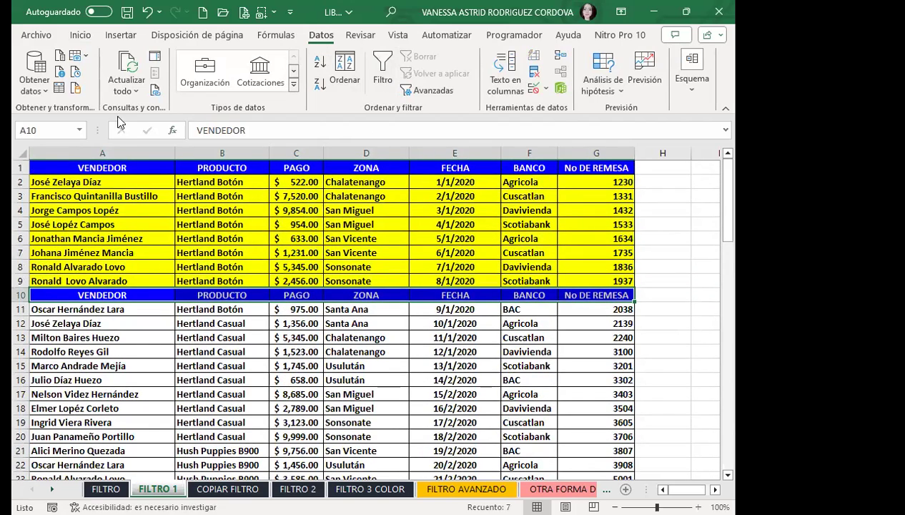
- Filter the row-10 table's PRODUCTO column to Hertland Botón, then re-tick all products
left_click(385, 64)
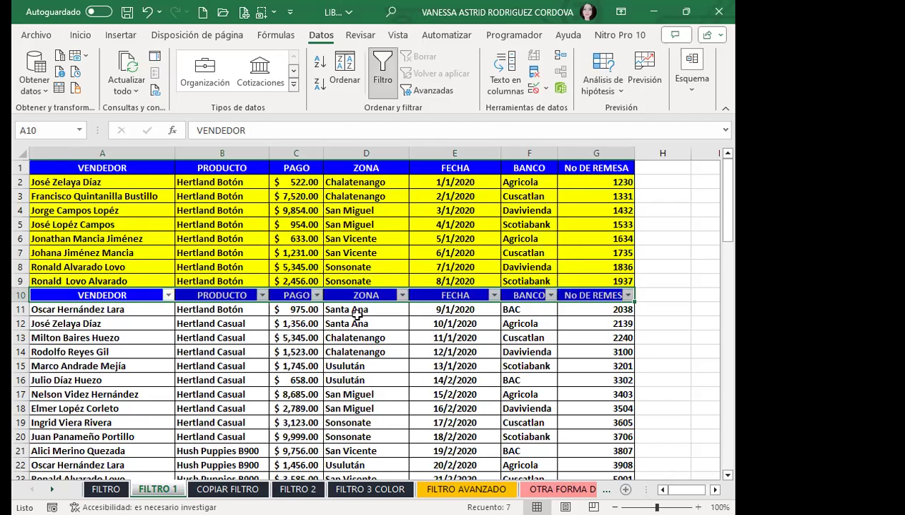
left_click(165, 210)
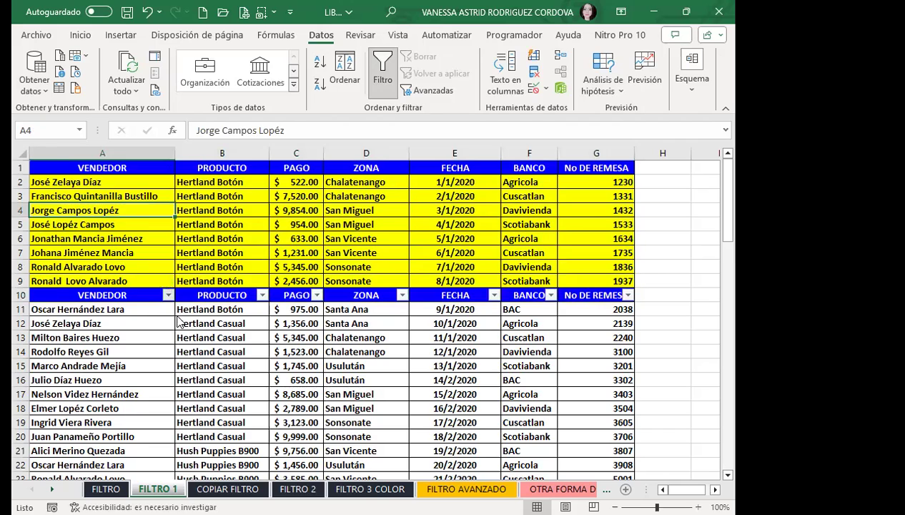
left_click(168, 296)
key("Escape")
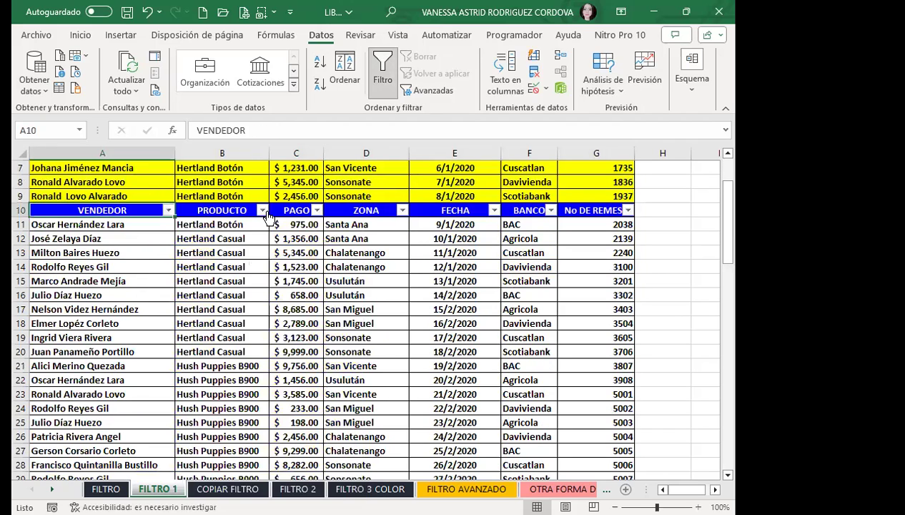
left_click(263, 209)
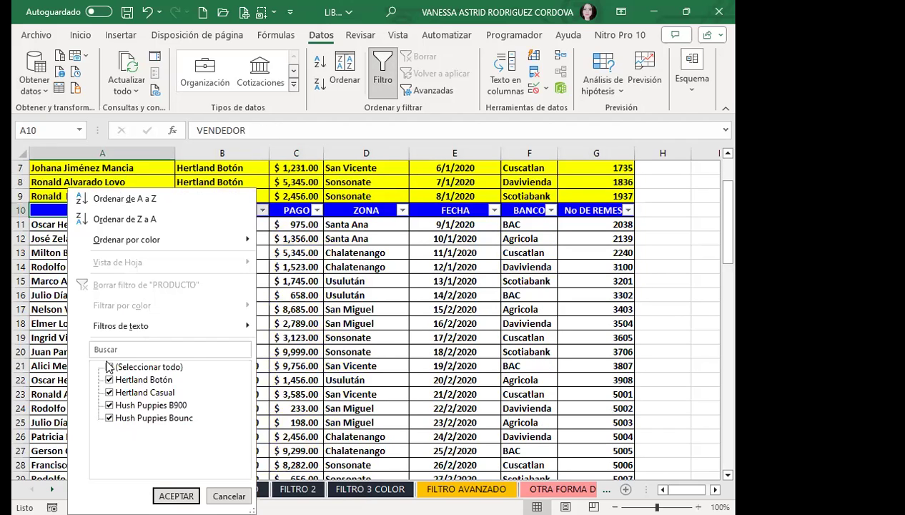
left_click(108, 366)
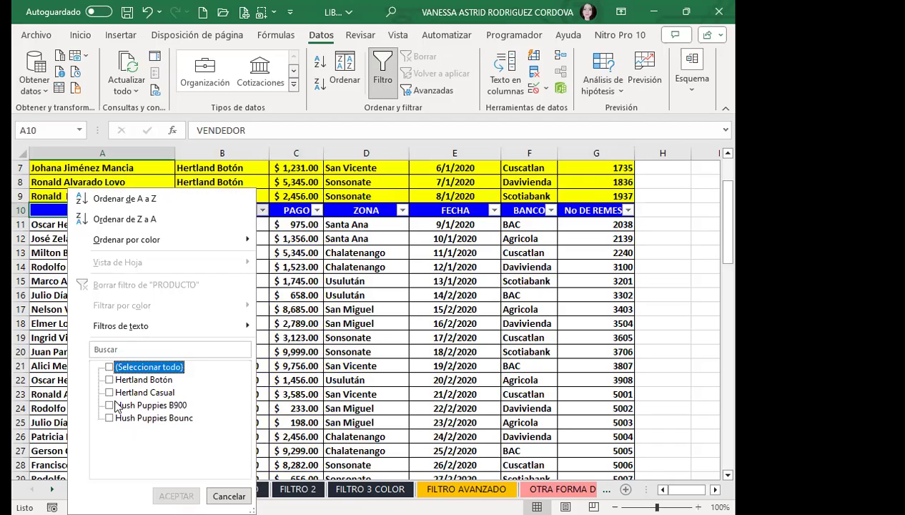
left_click(109, 380)
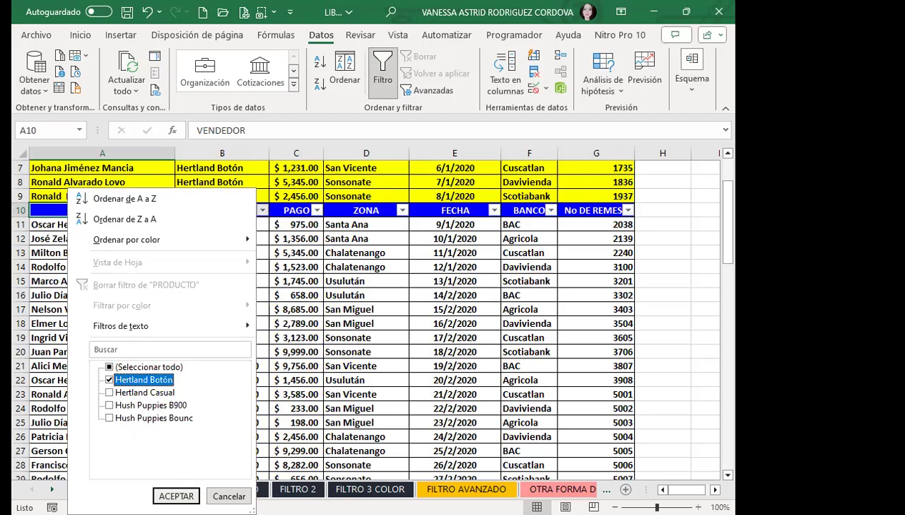
left_click(176, 496)
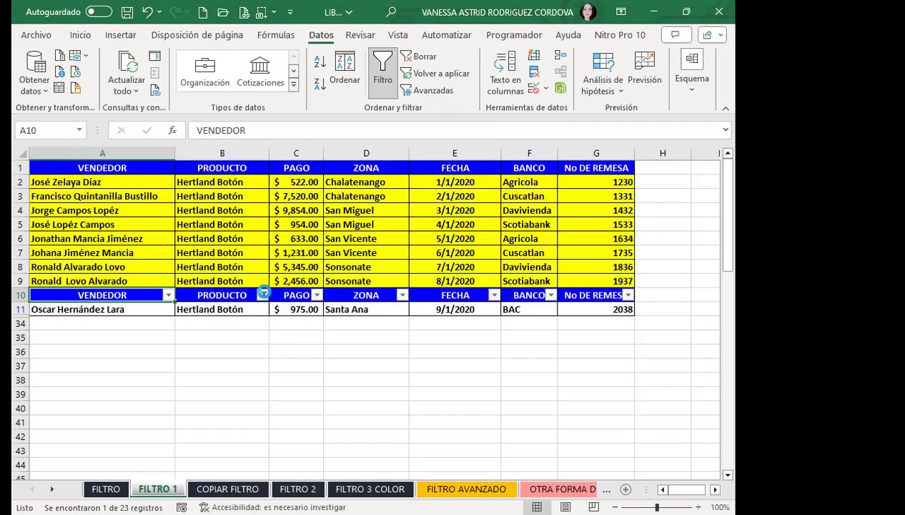
left_click(263, 295)
left_click(109, 366)
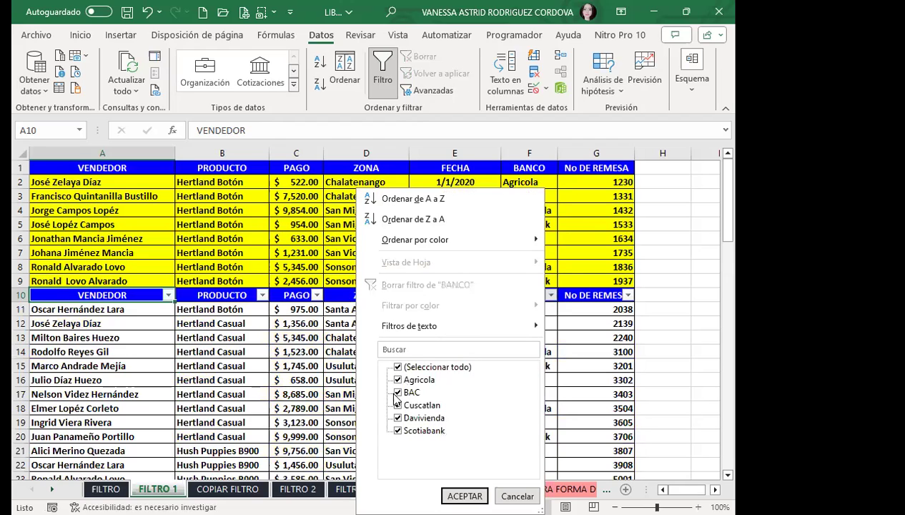
- Filter the BANCO column to Davivienda only, leaving 4 of 23 records
left_click(398, 367)
left_click(398, 417)
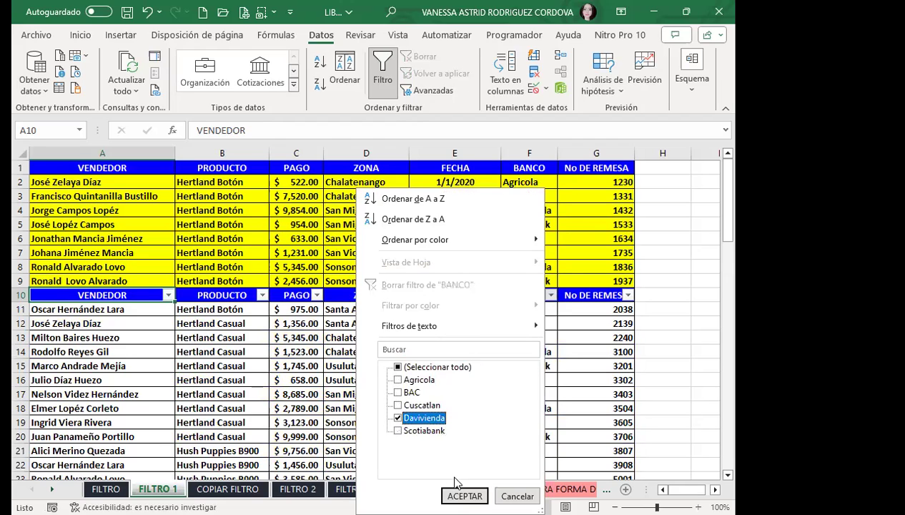
left_click(464, 496)
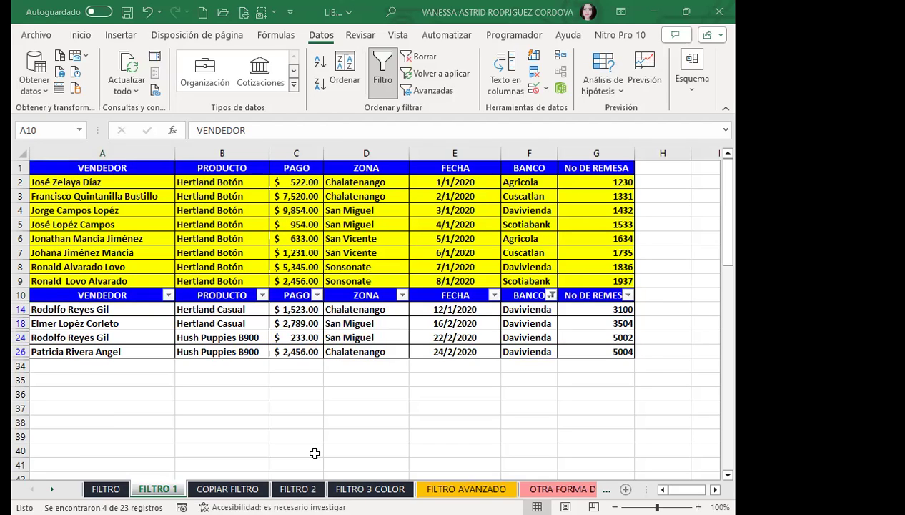
- Go to the FILTRO AVANZADO sheet and inspect cells in the ZONA column
left_click(467, 488)
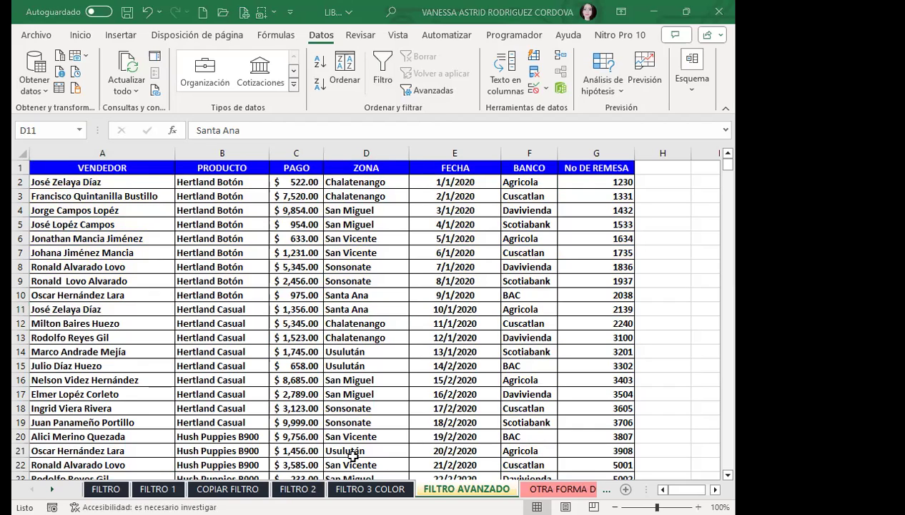
left_click(387, 296)
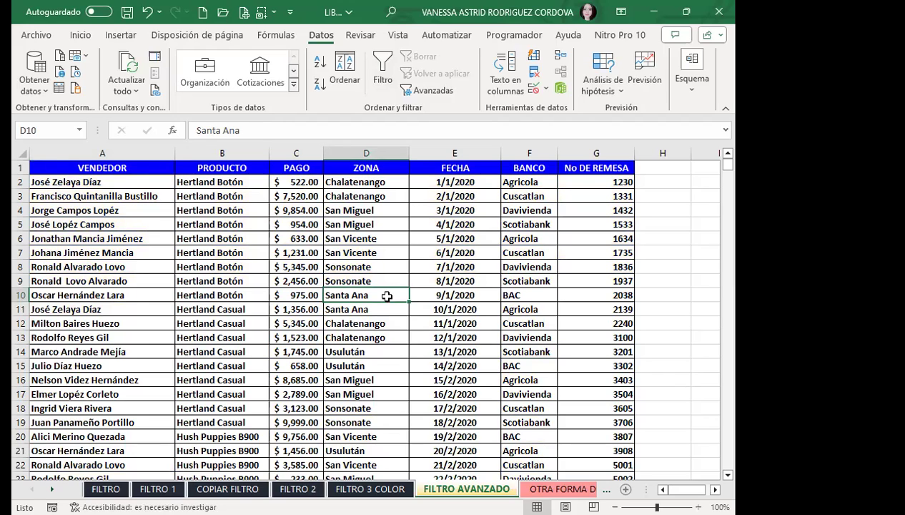
left_click(398, 280)
left_click(366, 252)
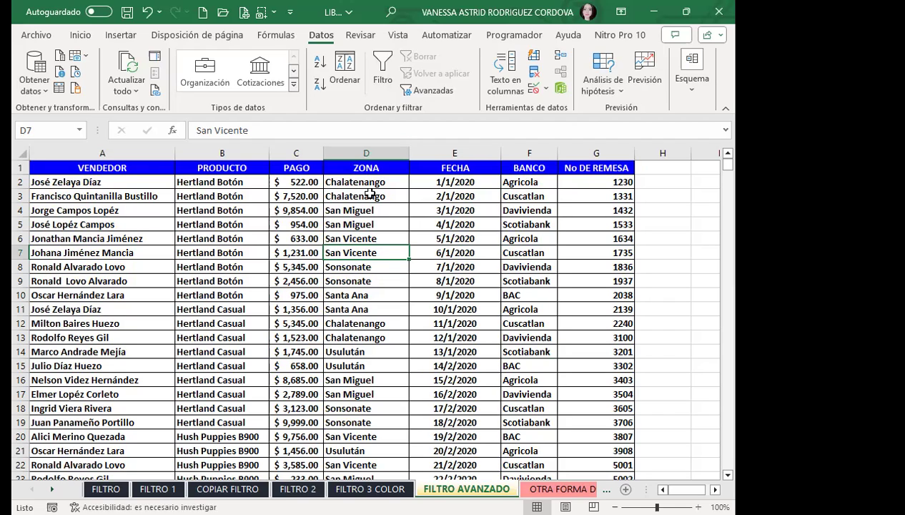
- Copy the BANCO header and Agricola from F1:F2 into E35:E36
left_click(524, 171)
left_click_drag(523, 172, 529, 183)
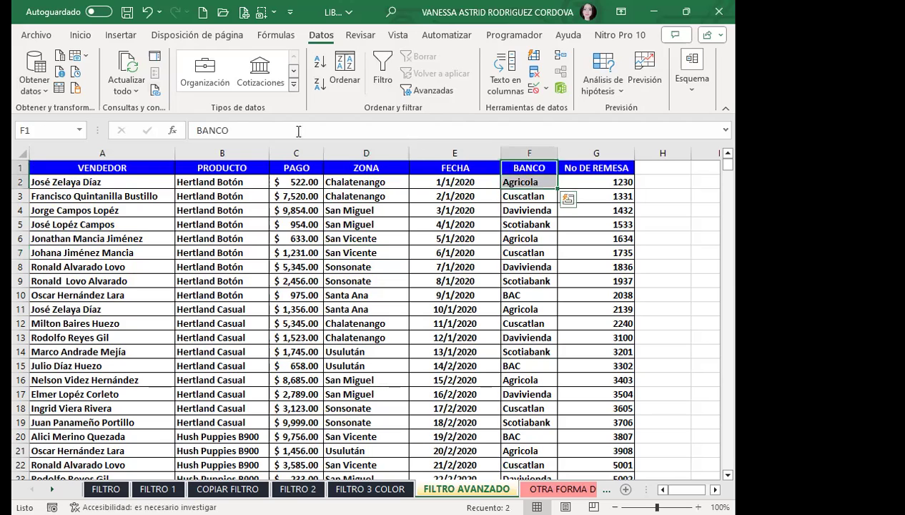
left_click(79, 35)
left_click(53, 73)
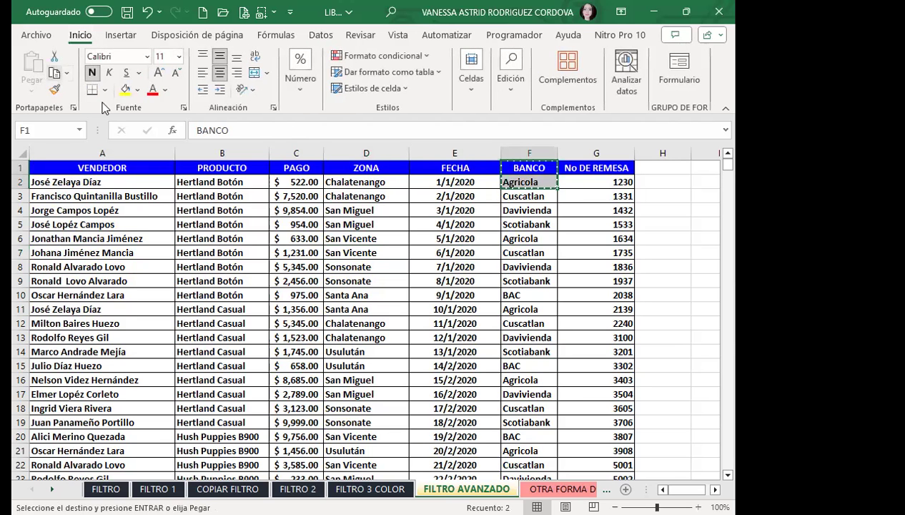
scroll(441, 289, "down", 4)
scroll(441, 289, "down", 4)
scroll(422, 258, "down", 2)
left_click(414, 224)
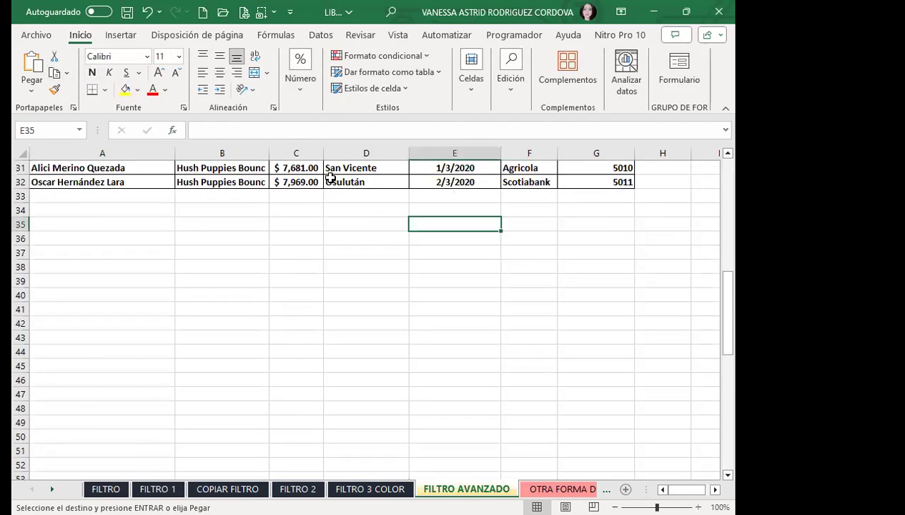
left_click(32, 63)
left_click(424, 319)
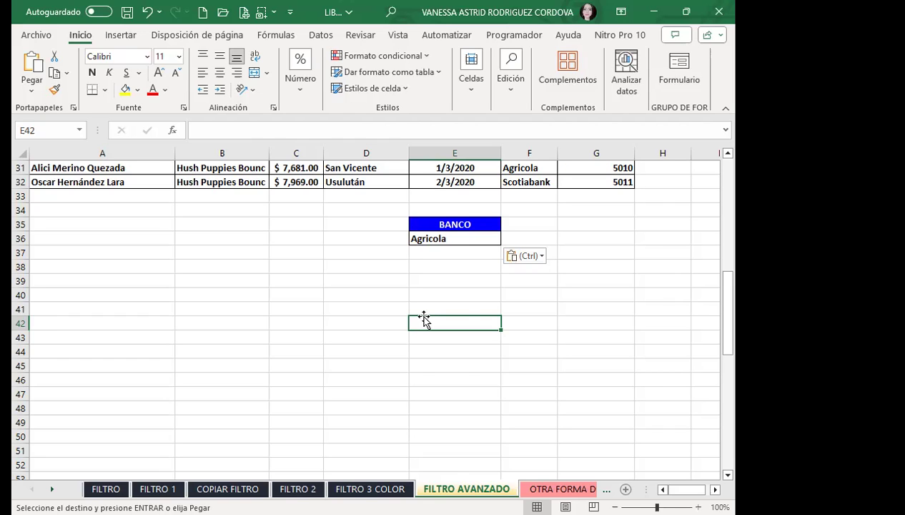
- Cancel the copy marquee and check the BANCO/Agricola criteria block
scroll(424, 320, "up", 7)
scroll(424, 319, "up", 3)
left_click(299, 239)
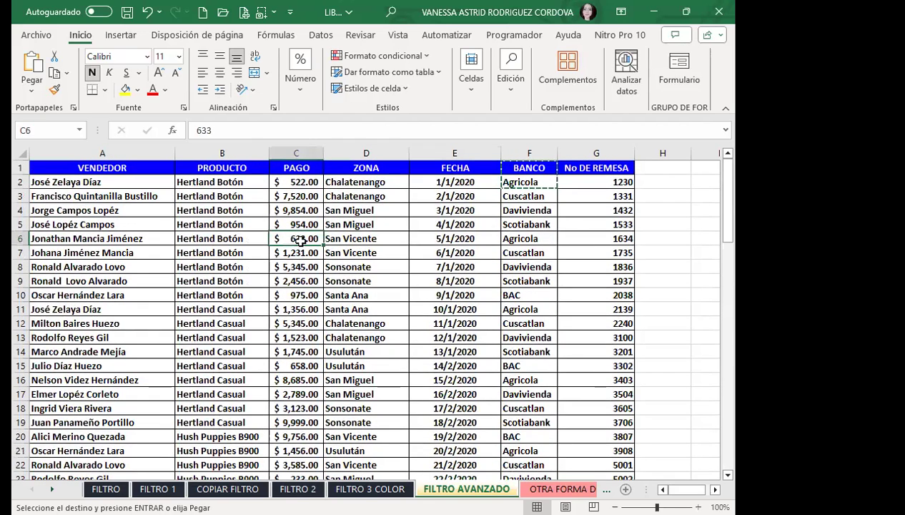
key("Escape")
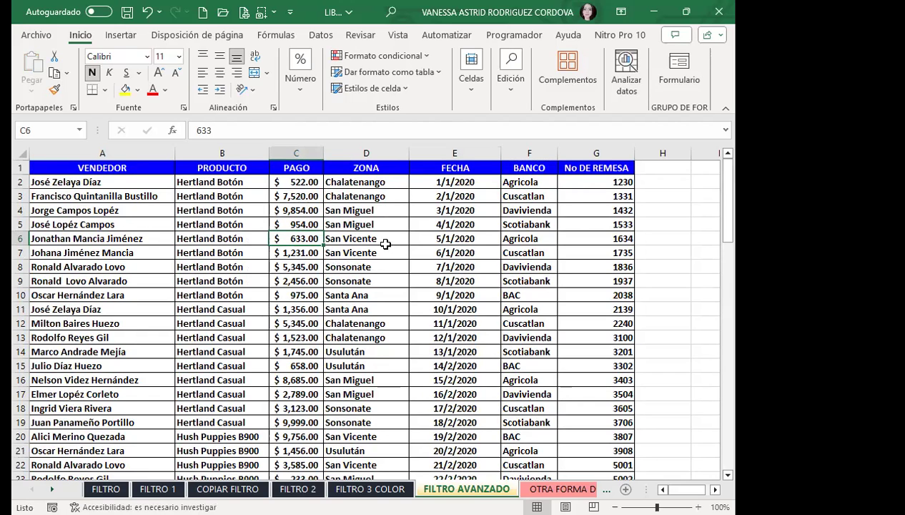
left_click(361, 236)
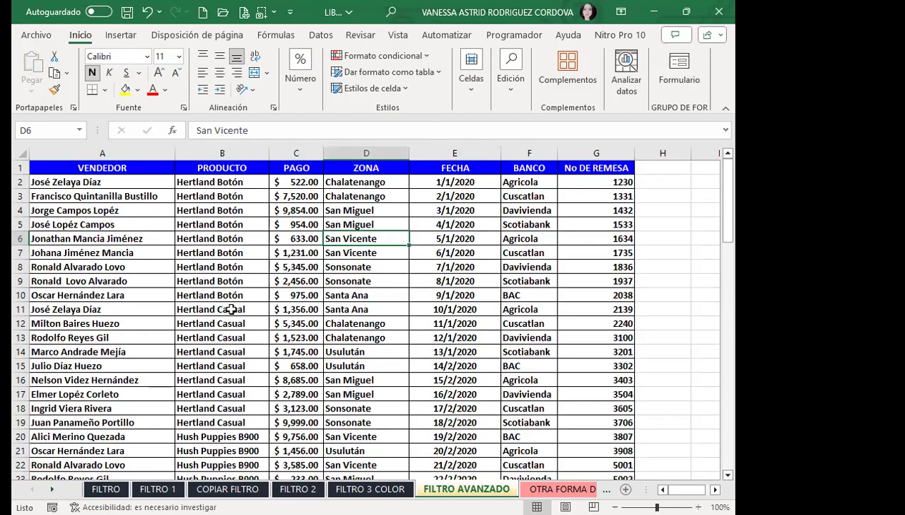
scroll(243, 279, "down", 9)
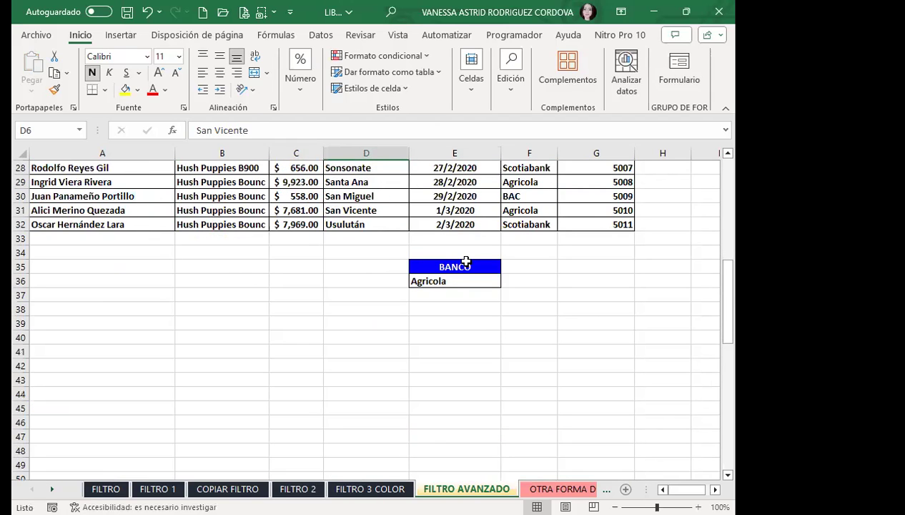
left_click_drag(465, 261, 467, 281)
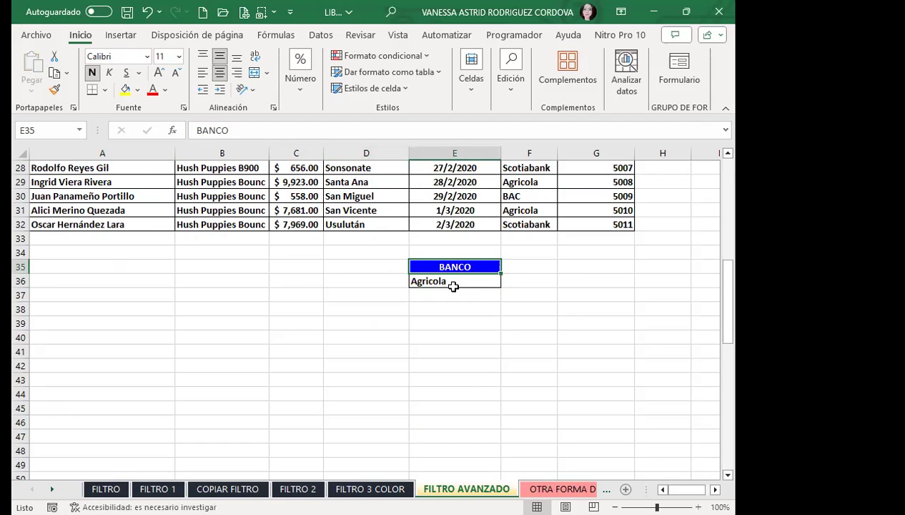
left_click(474, 278)
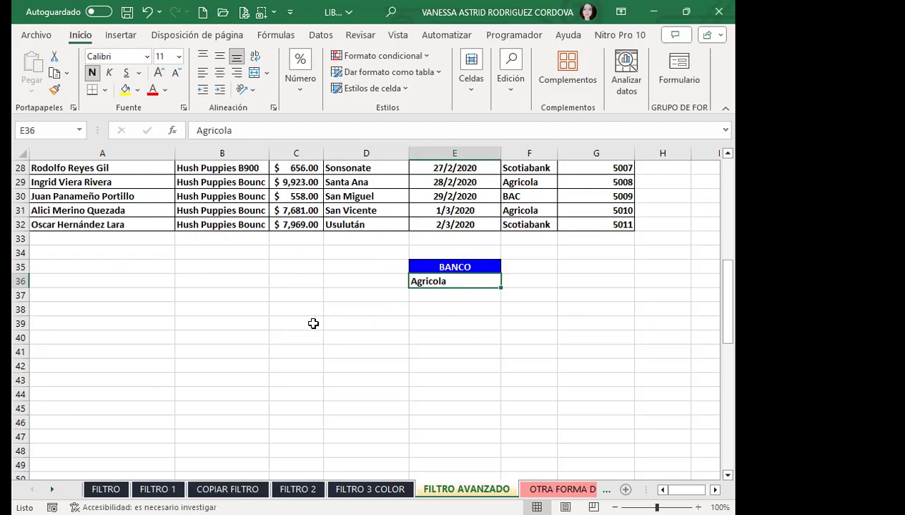
scroll(307, 320, "up", 7)
scroll(341, 292, "up", 2)
left_click(365, 266)
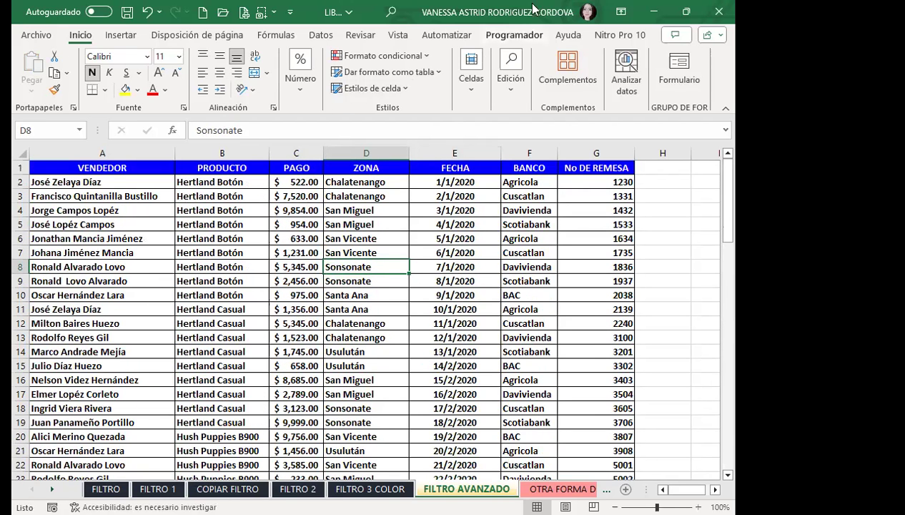
- Open Advanced Filter and clear the previous list, criteria and destination ranges
left_click(320, 35)
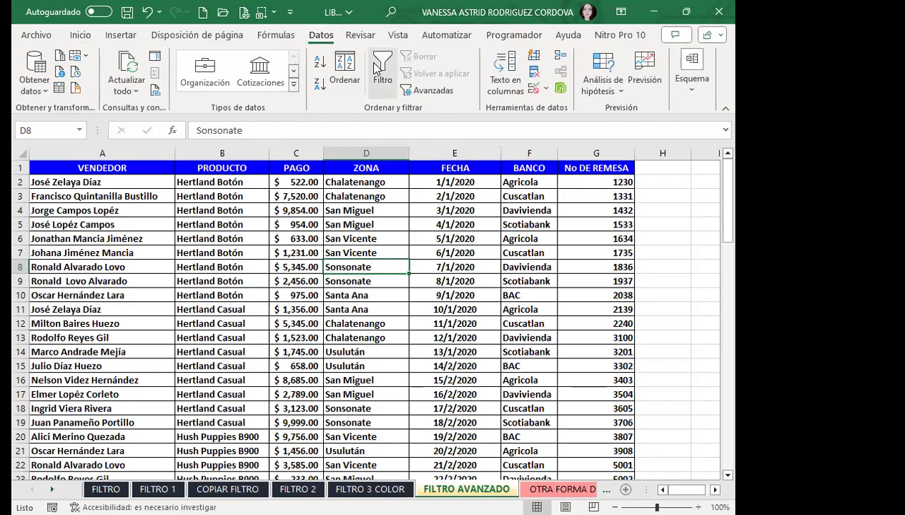
left_click(432, 91)
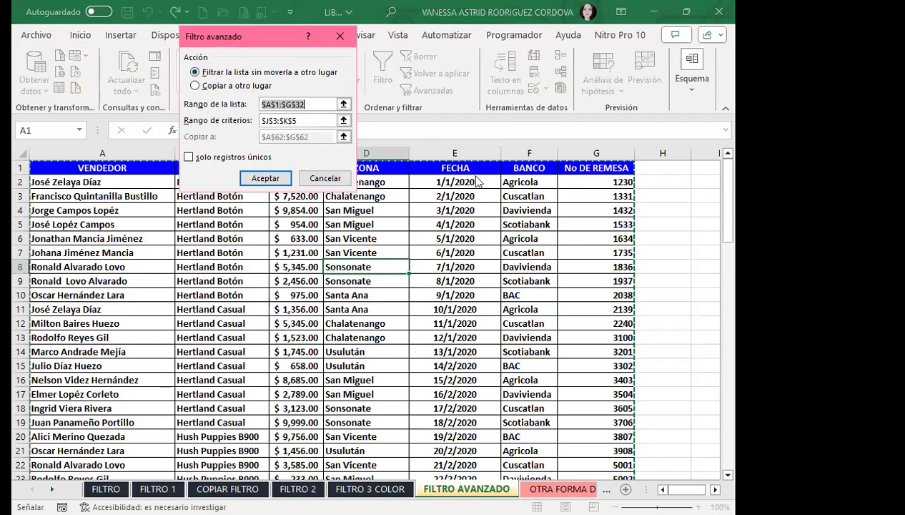
left_click_drag(248, 41, 474, 176)
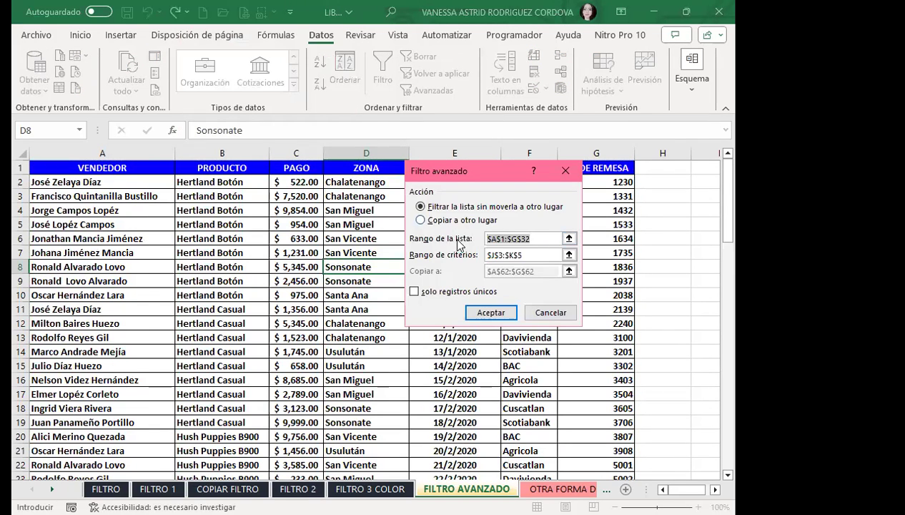
key("Delete")
key("Tab")
key("Delete")
left_click(420, 219)
left_click_drag(559, 271, 477, 270)
key("Delete")
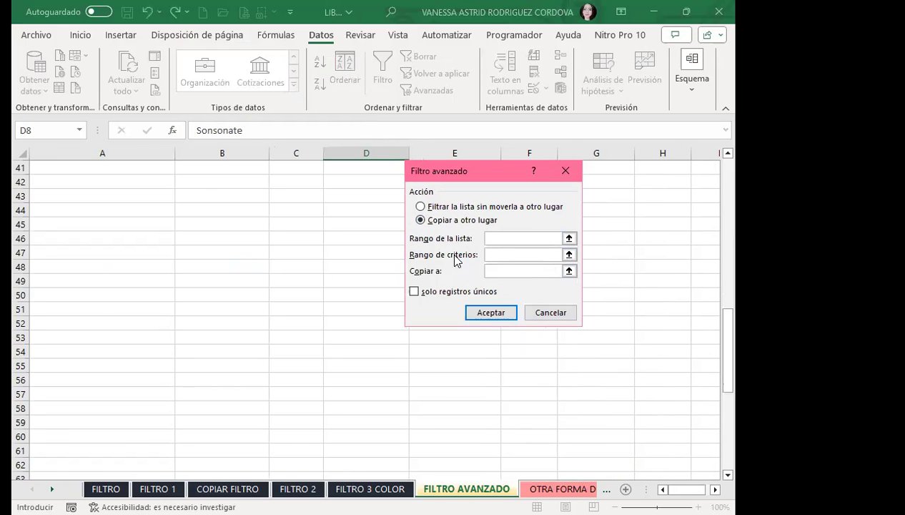
scroll(313, 280, "up", 8)
scroll(288, 216, "up", 5)
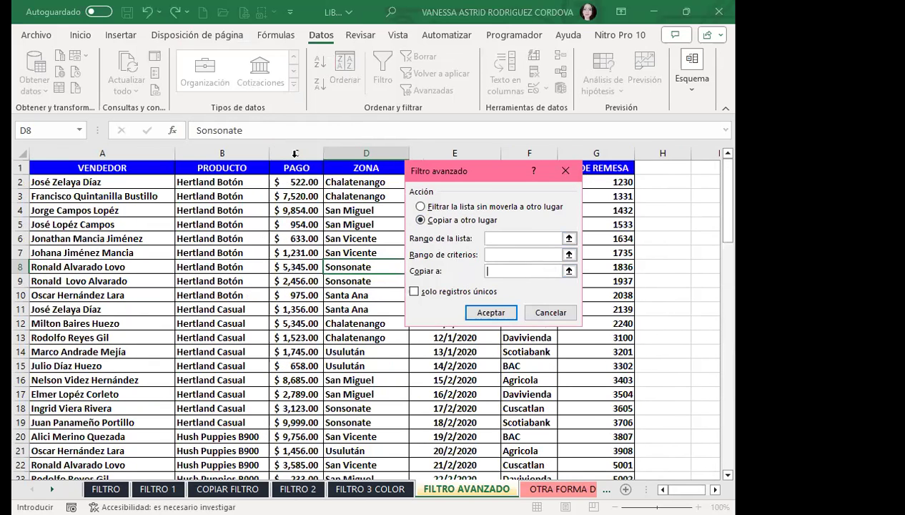
left_click_drag(485, 179, 539, 172)
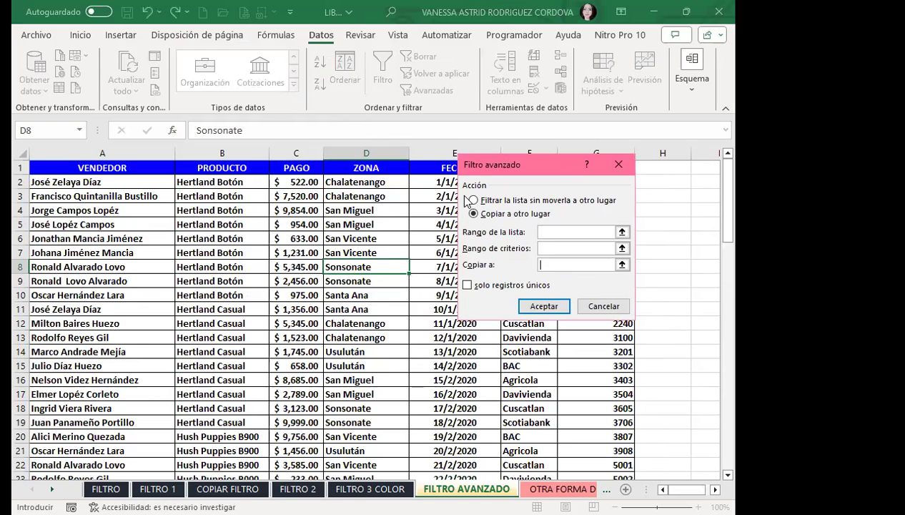
left_click(474, 213)
left_click(473, 200)
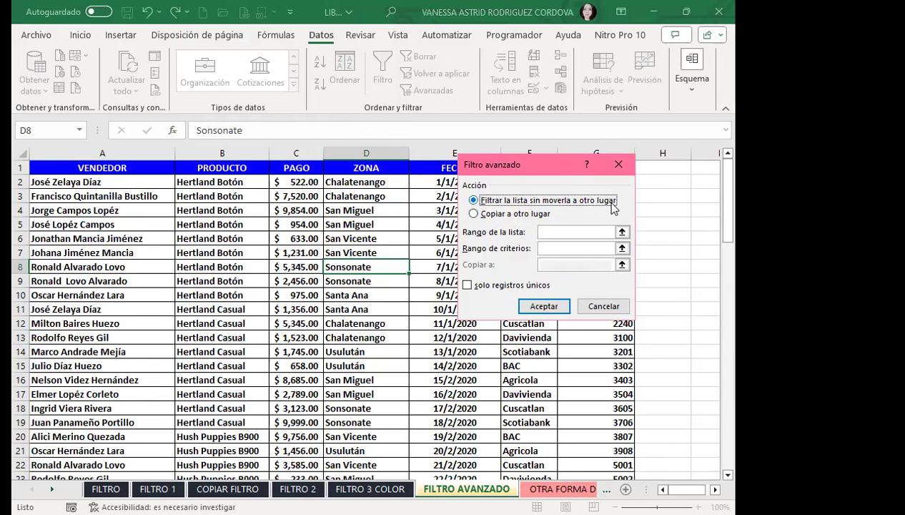
- Run the advanced filter with list A1:G32 and criteria E35:E36, copying to A39
left_click(573, 231)
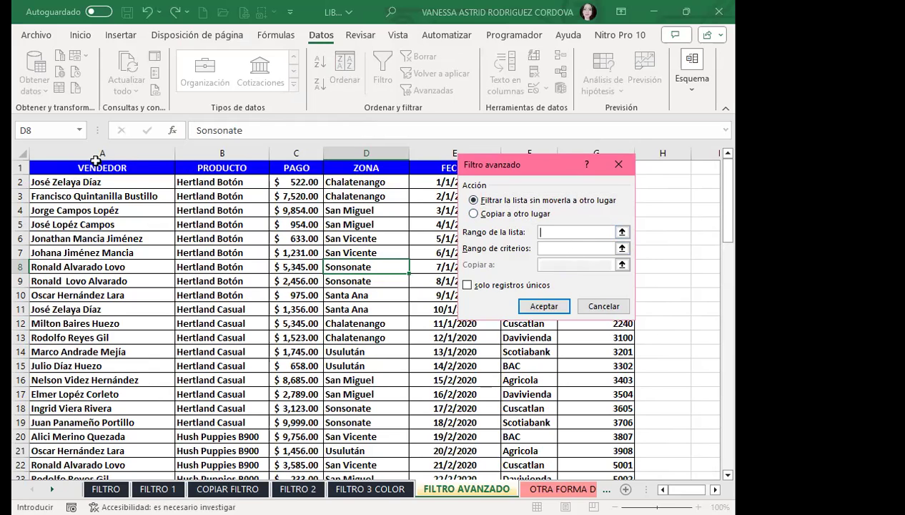
left_click(74, 168)
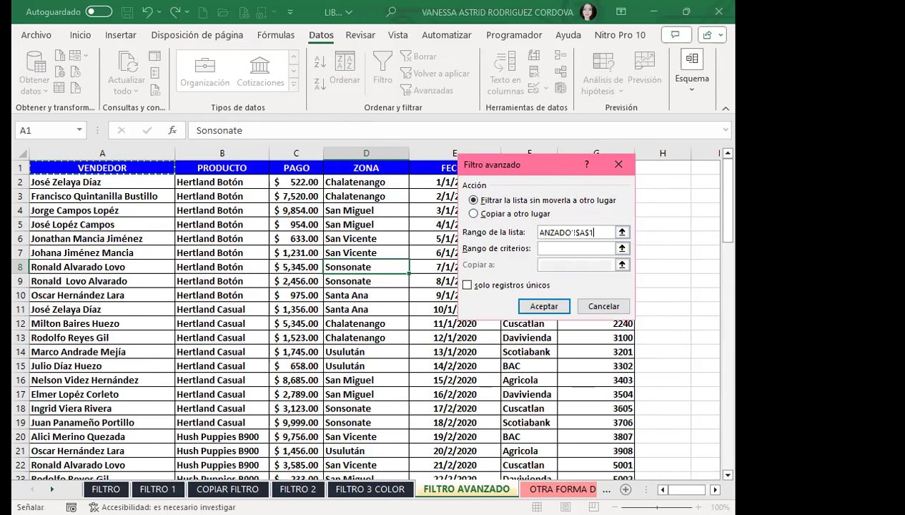
left_click_drag(75, 167, 589, 462)
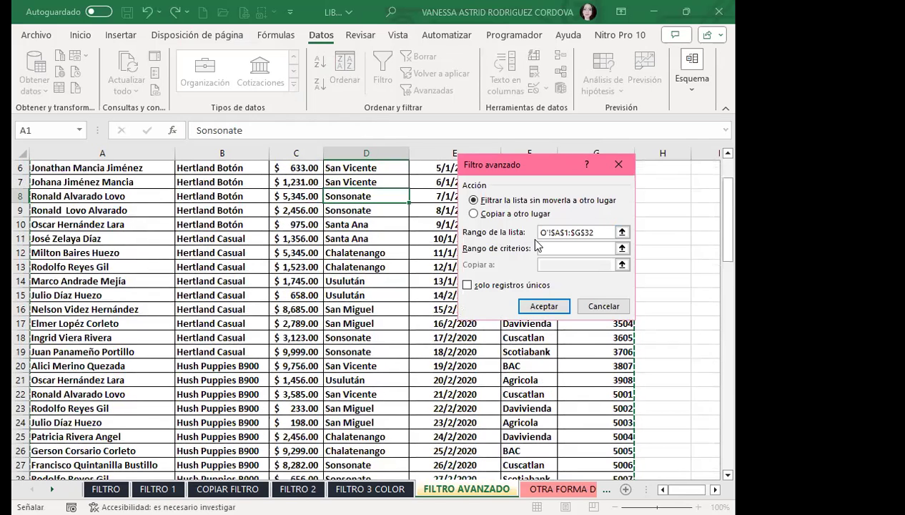
left_click(547, 248)
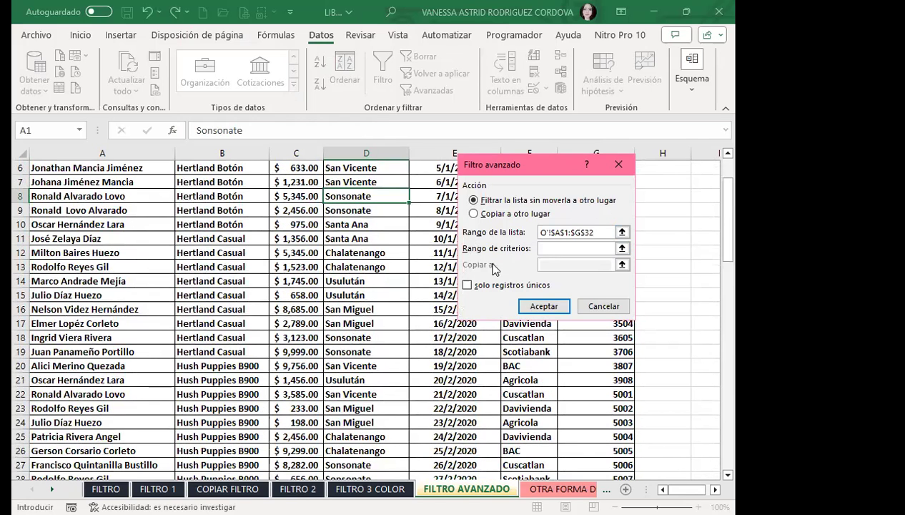
scroll(397, 322, "down", 3)
scroll(389, 311, "down", 4)
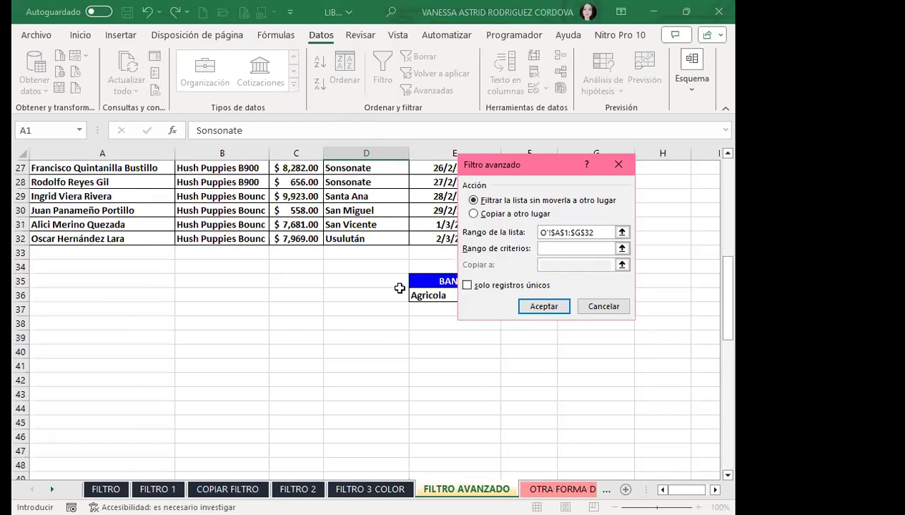
scroll(400, 288, "up", 1)
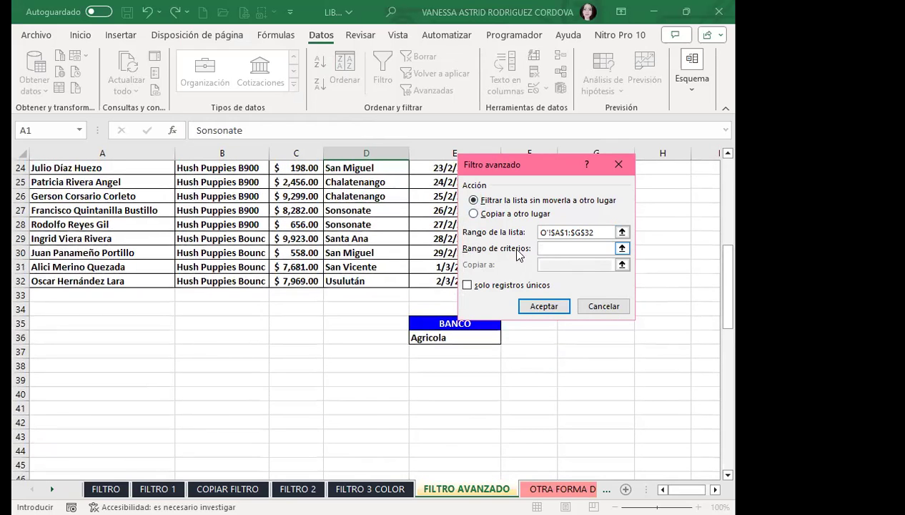
left_click(433, 325)
left_click_drag(433, 329, 465, 338)
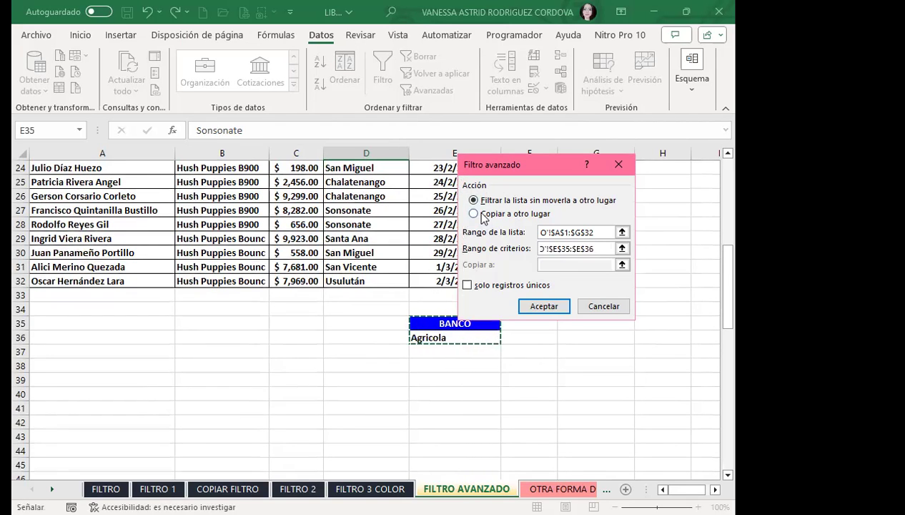
left_click(473, 214)
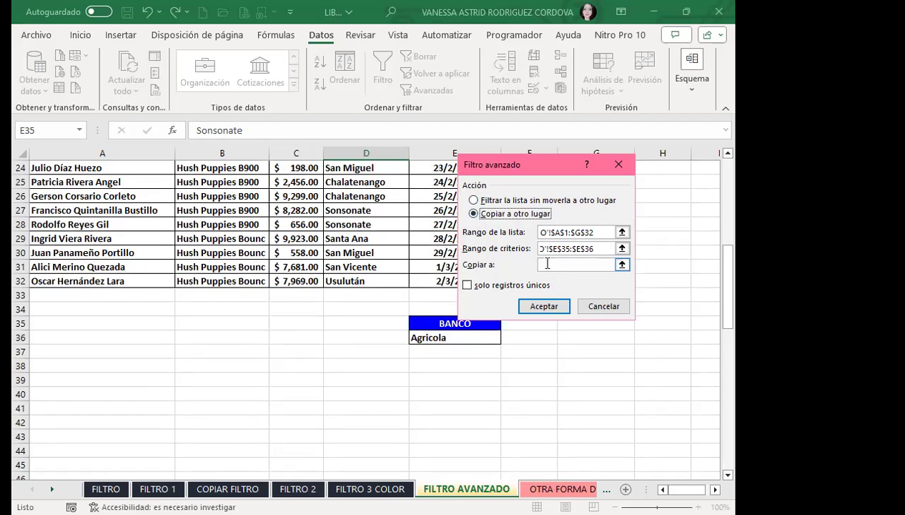
left_click(547, 264)
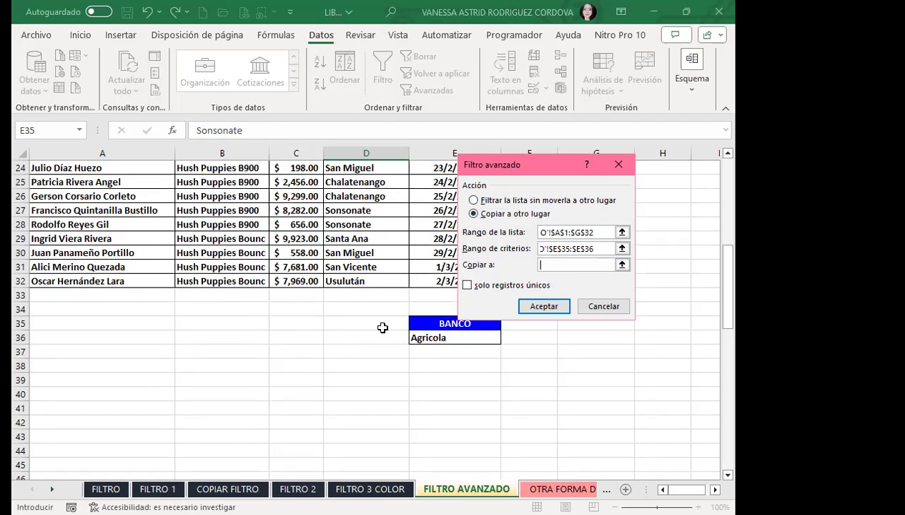
left_click(55, 380)
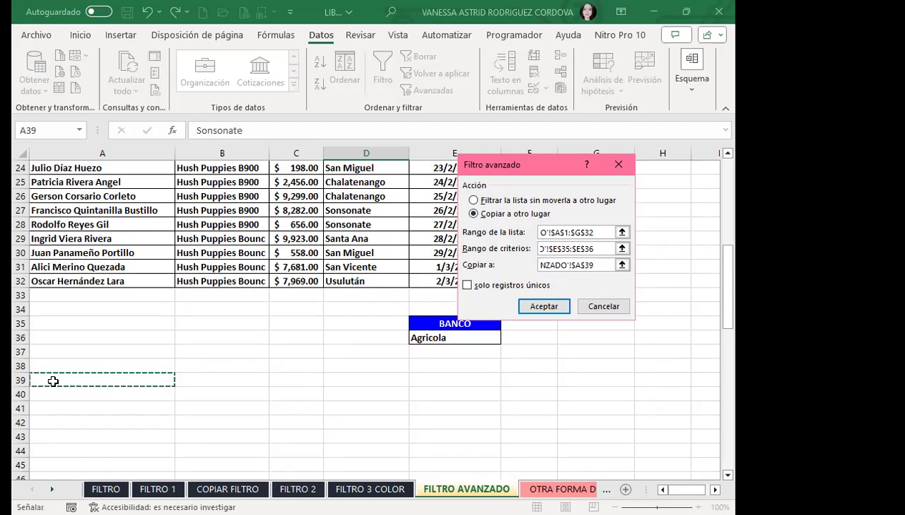
left_click(534, 309)
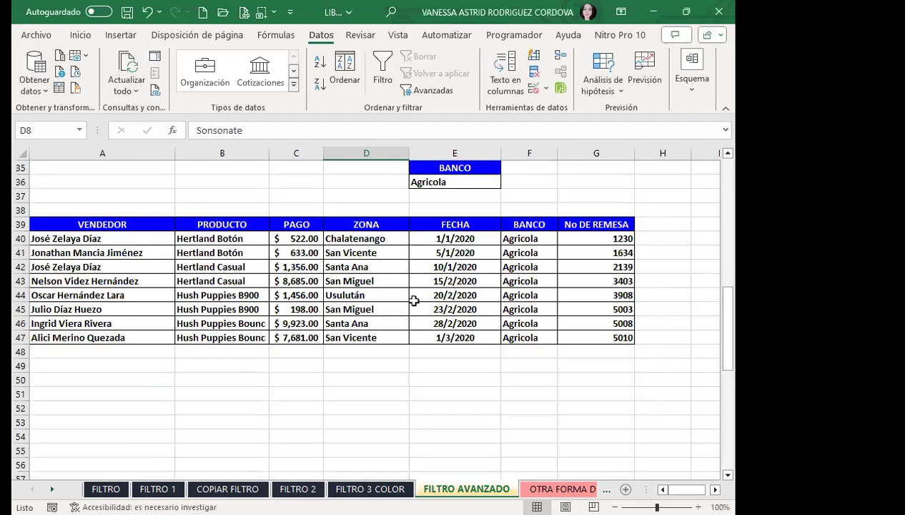
scroll(414, 300, "down", 1)
left_click_drag(517, 197, 520, 286)
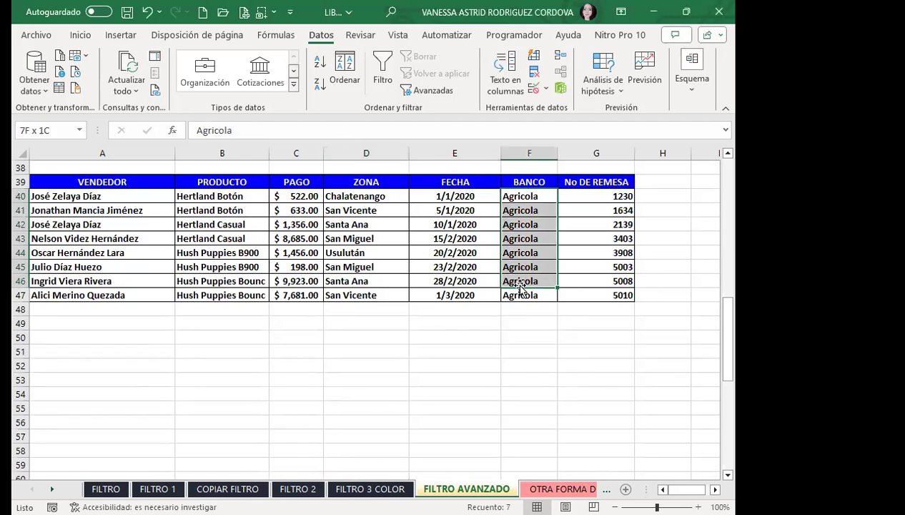
scroll(542, 243, "up", 12)
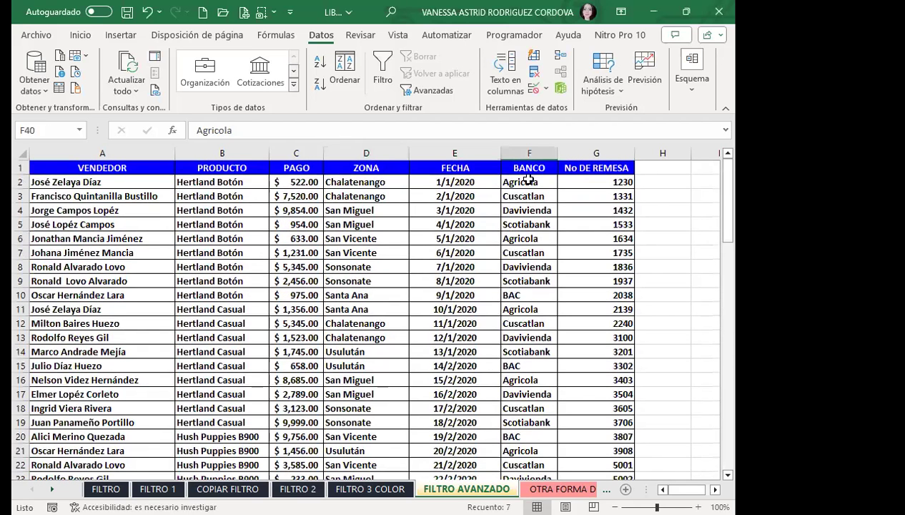
left_click(528, 182)
left_click(529, 224)
left_click(535, 280)
left_click(529, 308)
scroll(527, 319, "down", 3)
scroll(527, 319, "down", 4)
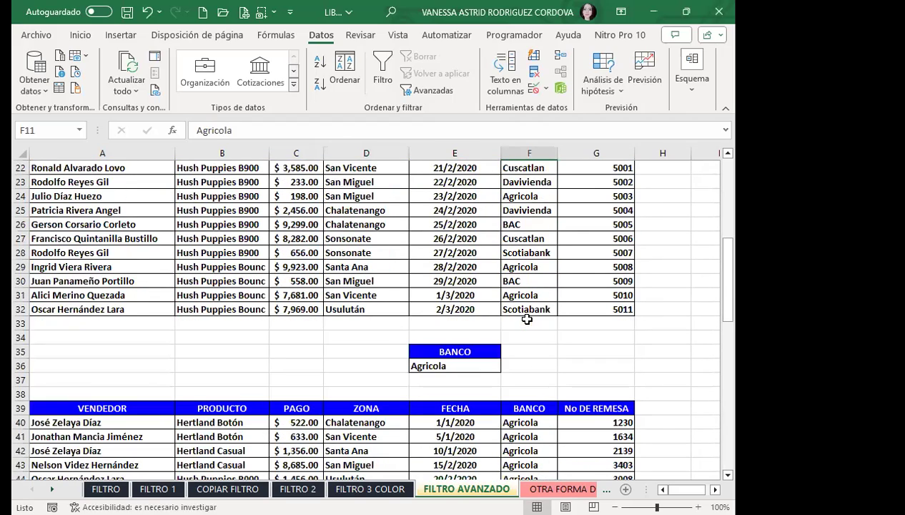
scroll(527, 320, "up", 4)
scroll(527, 320, "up", 3)
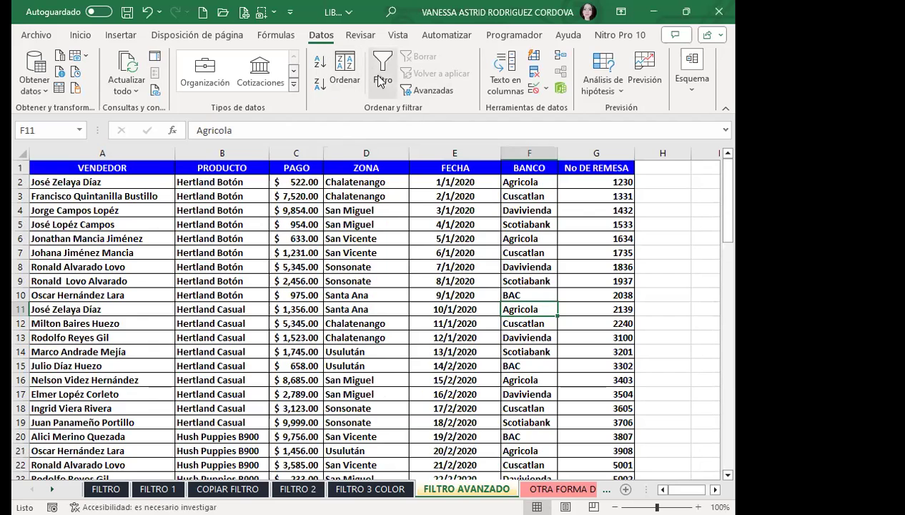
left_click(533, 281)
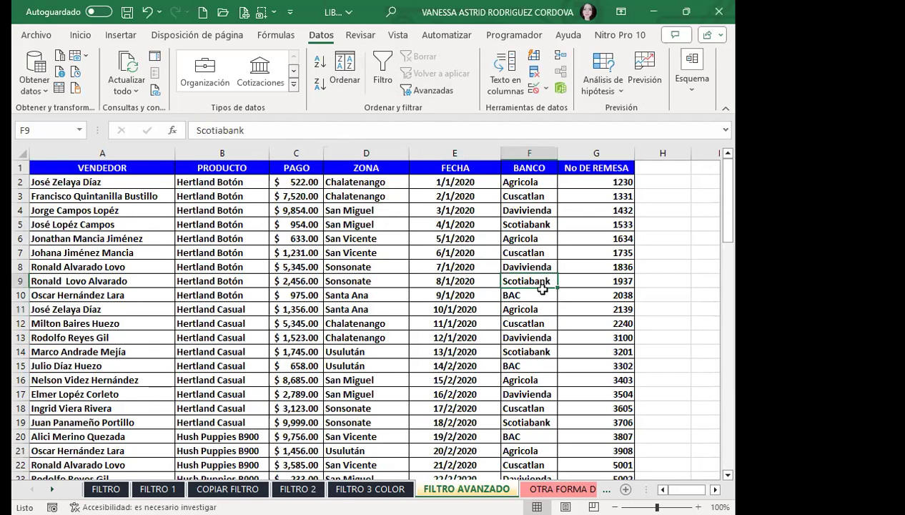
left_click_drag(114, 168, 596, 295)
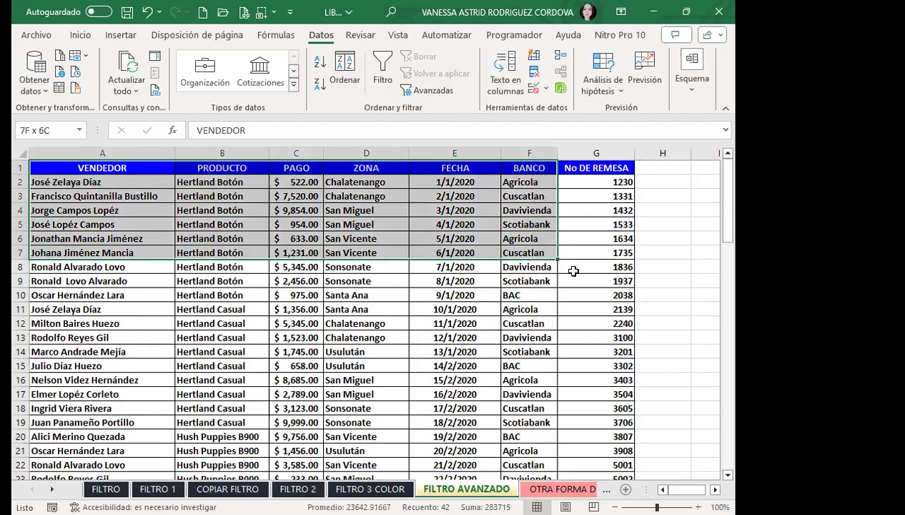
scroll(276, 322, "down", 8)
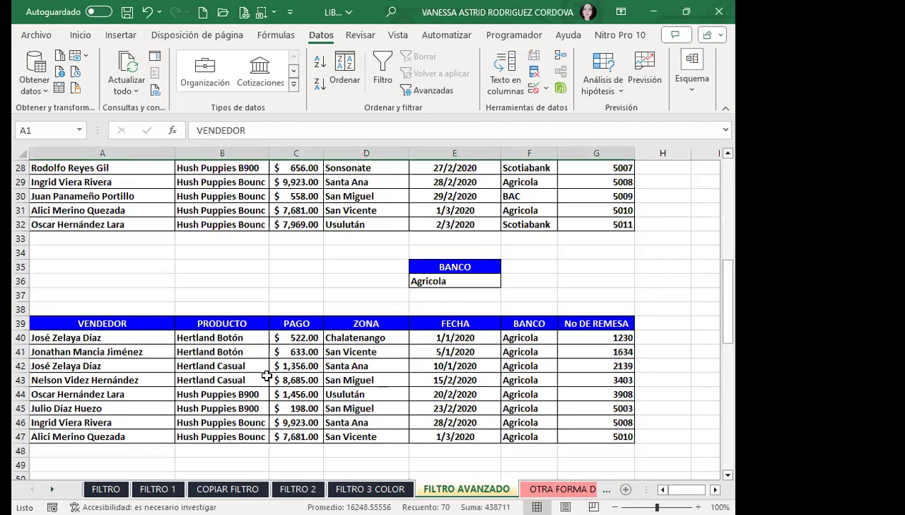
scroll(271, 353, "down", 2)
scroll(270, 354, "down", 1)
scroll(256, 309, "up", 4)
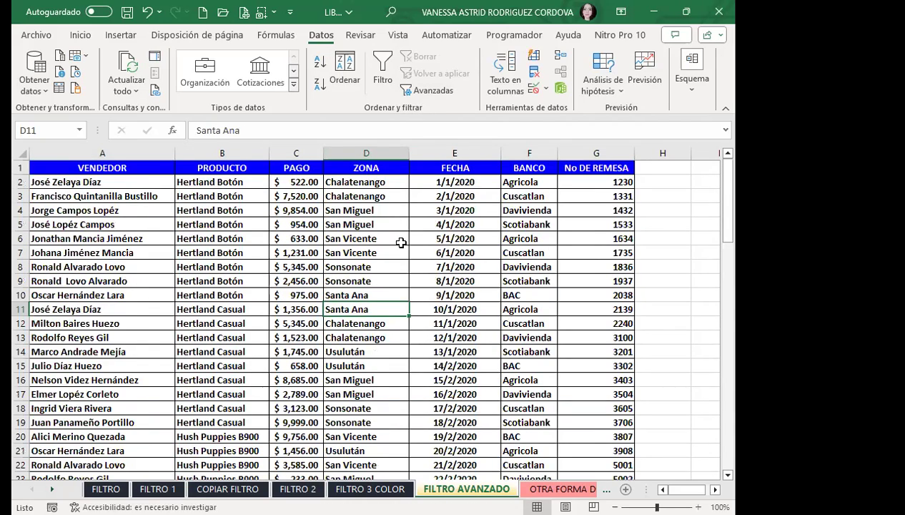
scroll(403, 240, "down", 6)
scroll(436, 319, "down", 3)
scroll(420, 309, "down", 3)
scroll(412, 294, "up", 2)
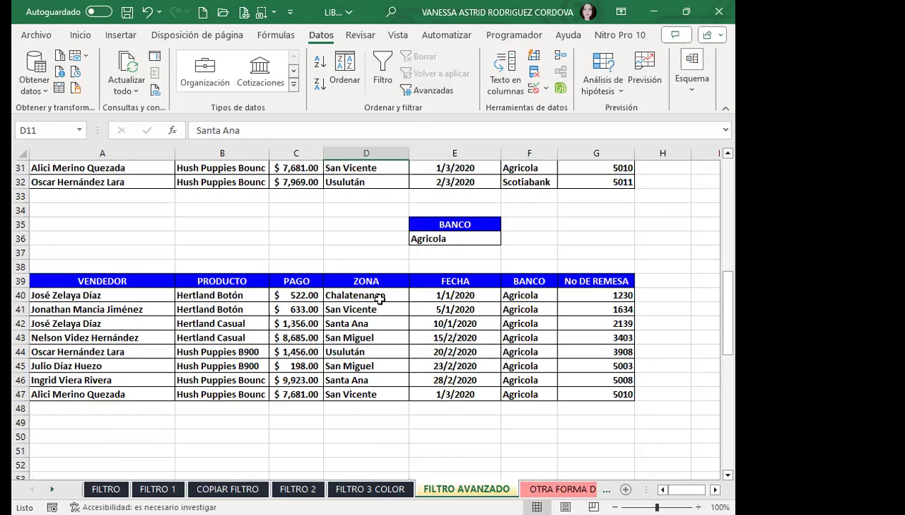
scroll(606, 234, "up", 9)
scroll(515, 303, "up", 1)
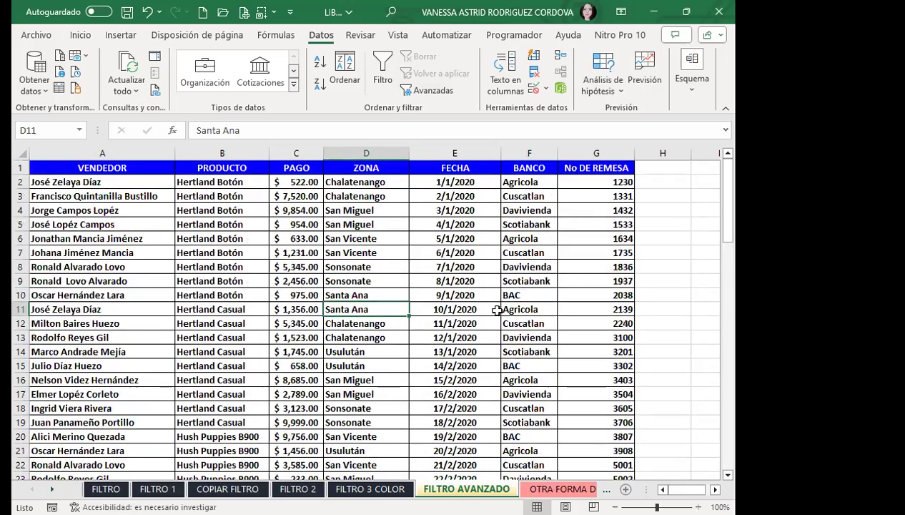
left_click(525, 294)
scroll(505, 232, "down", 3)
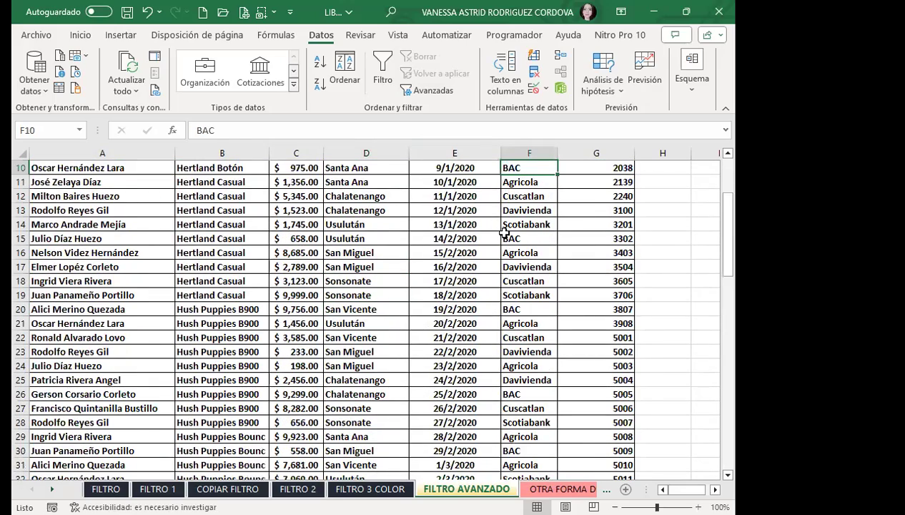
scroll(505, 232, "down", 4)
scroll(507, 230, "down", 2)
scroll(475, 175, "down", 3)
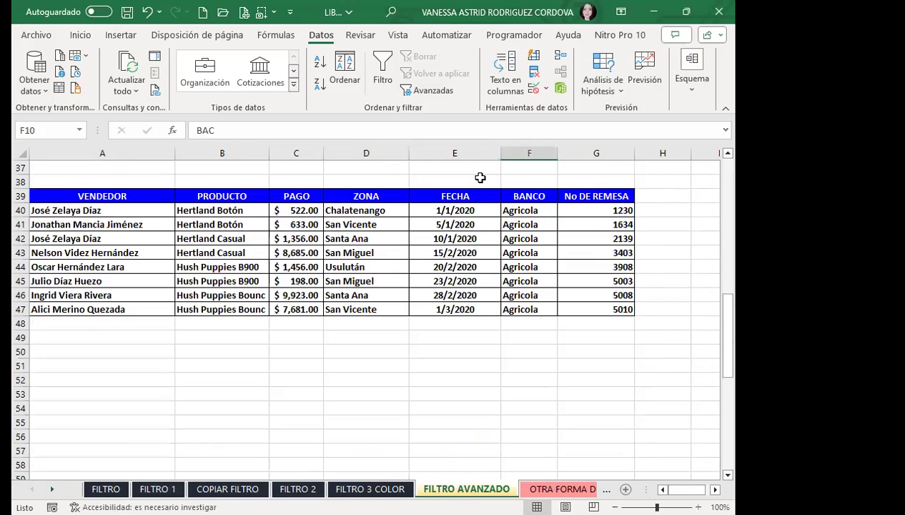
scroll(476, 279, "up", 3)
scroll(475, 283, "up", 3)
left_click(502, 275)
scroll(444, 274, "down", 3)
scroll(422, 272, "down", 4)
left_click(344, 248)
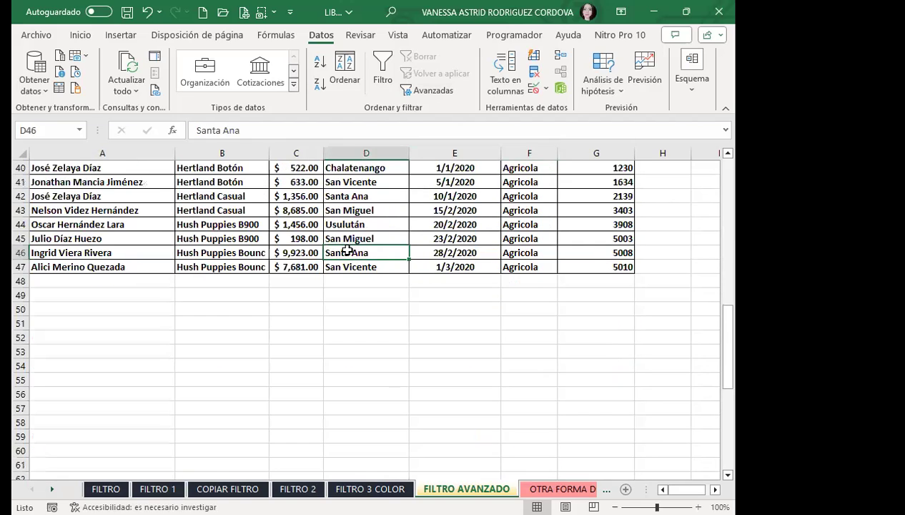
scroll(443, 265, "up", 3)
left_click_drag(490, 224, 480, 239)
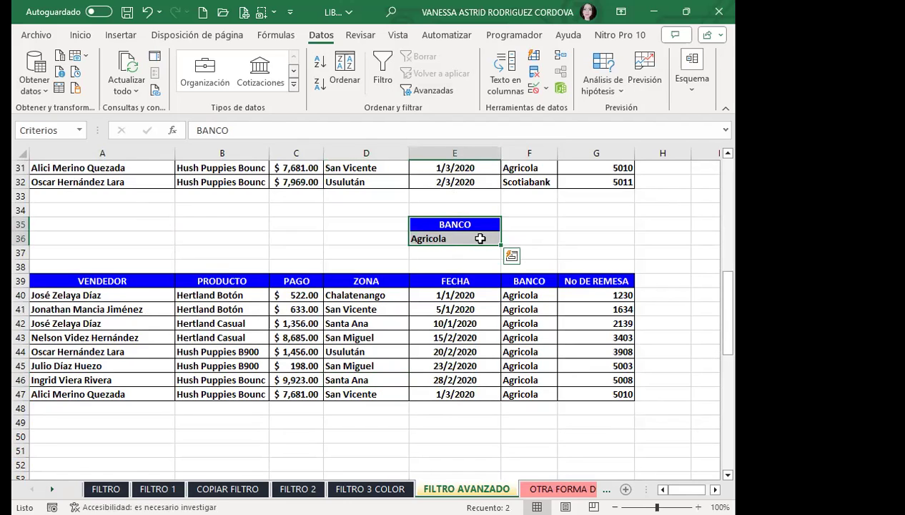
- Copy the BANCO/Agricola criteria from E35:E36 to E50:E51
key("ctrl+q")
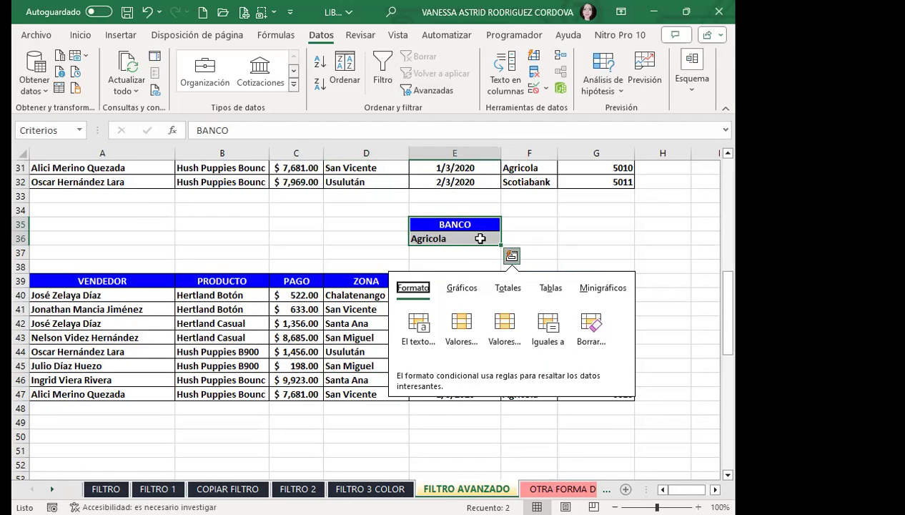
key("Escape")
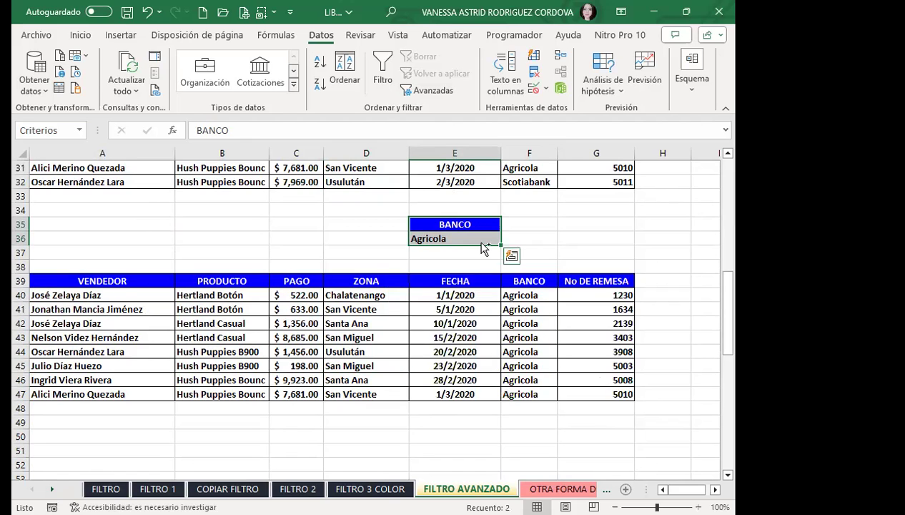
key("ctrl+c")
scroll(456, 287, "down", 4)
left_click(464, 267)
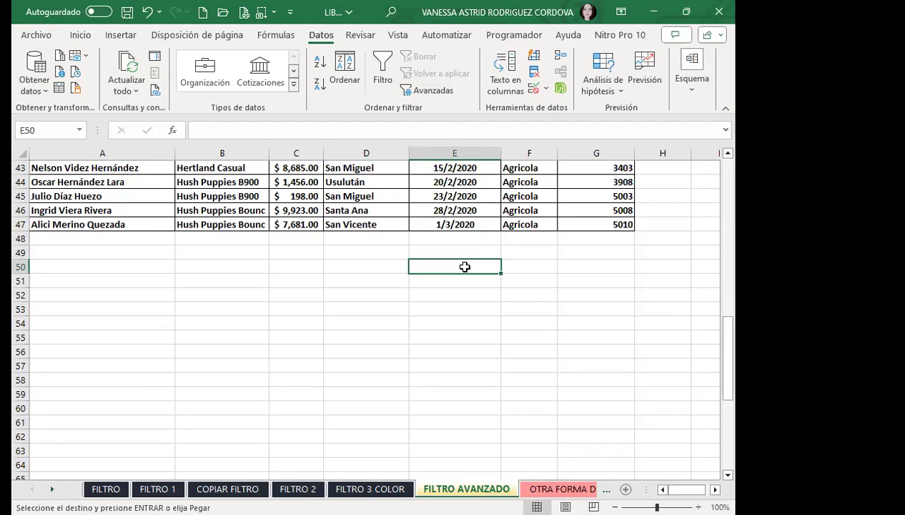
key("ctrl+v")
- Copy BAC from F20 into E52 as a second bank criterion
scroll(465, 275, "up", 9)
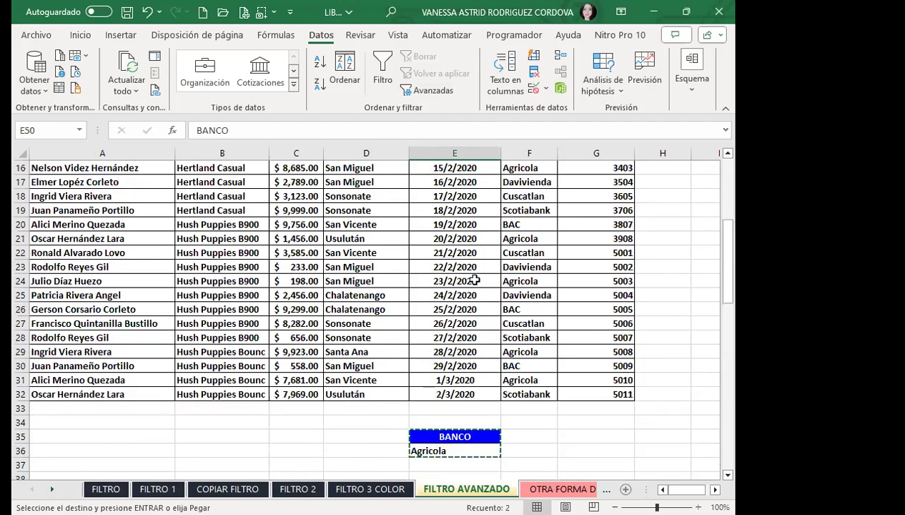
left_click(541, 232)
left_click(549, 224)
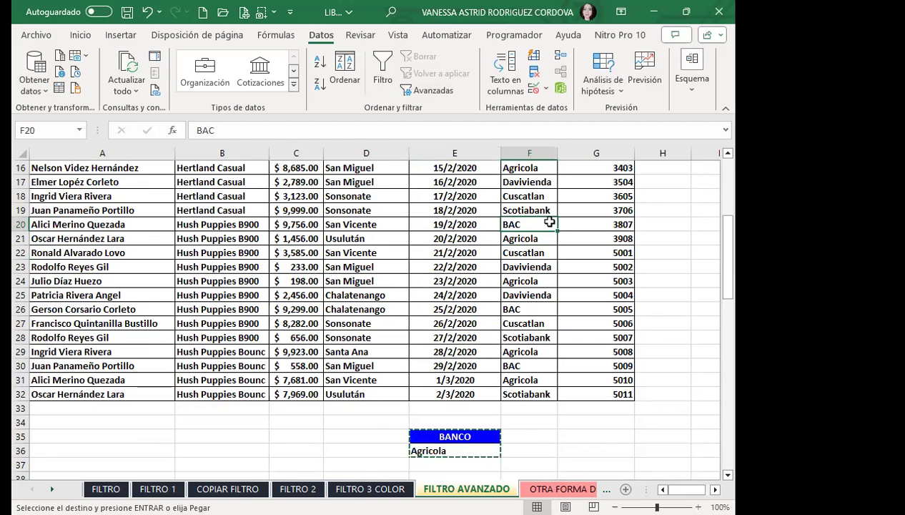
scroll(501, 314, "down", 5)
scroll(455, 311, "down", 4)
left_click(455, 300)
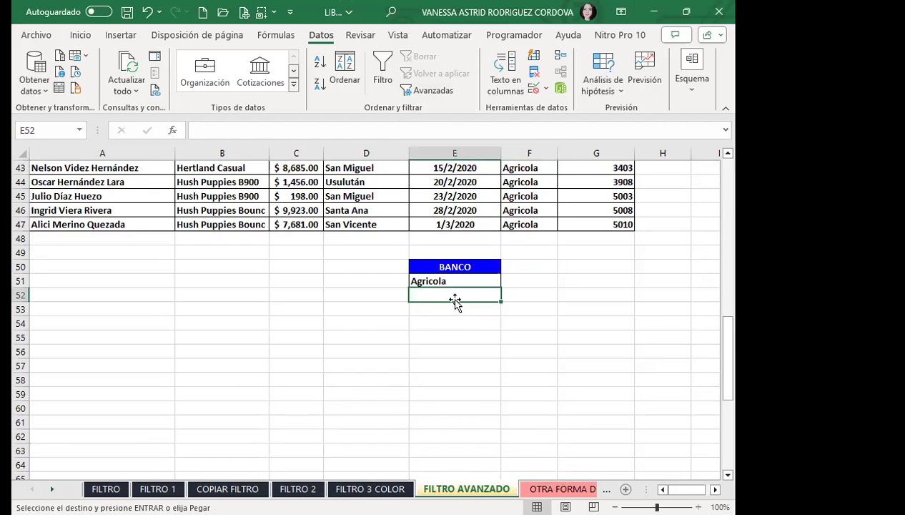
key("ctrl+v")
scroll(336, 322, "up", 5)
scroll(333, 321, "up", 9)
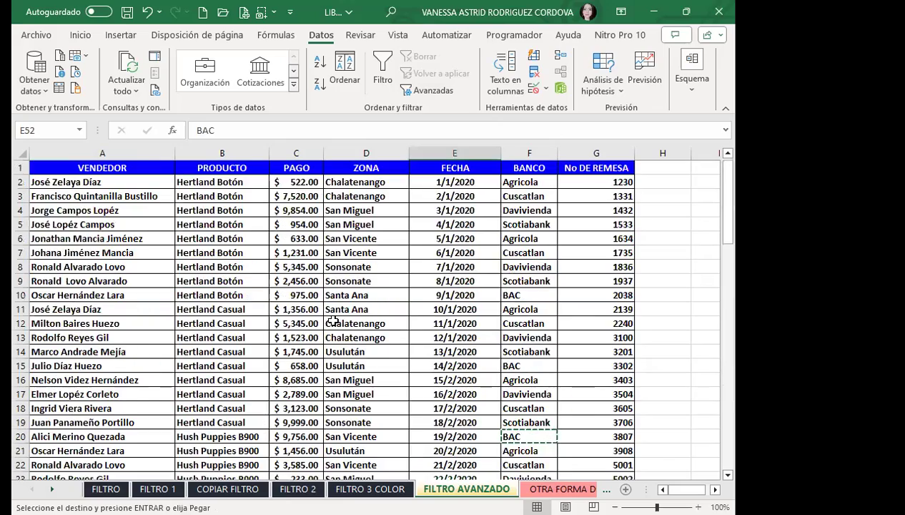
scroll(333, 322, "down", 8)
scroll(421, 307, "up", 5)
scroll(411, 299, "up", 4)
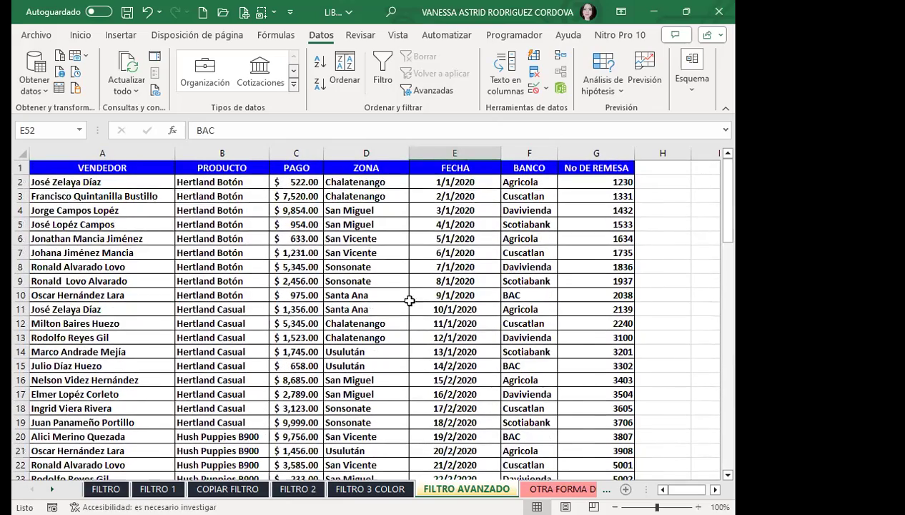
left_click(368, 267)
- Open Advanced Filter on A1:G32 and set the criteria range to E50:E52
left_click(427, 90)
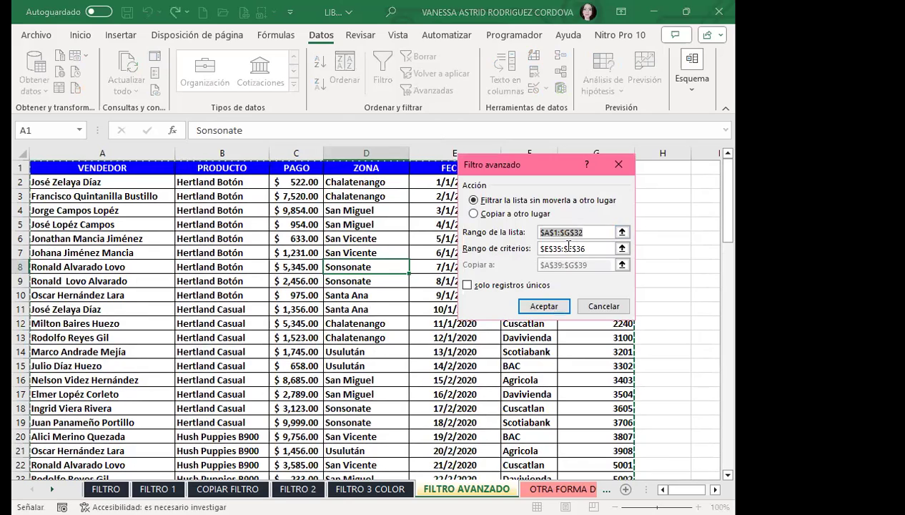
scroll(357, 308, "down", 4)
scroll(314, 281, "down", 2)
scroll(332, 275, "up", 4)
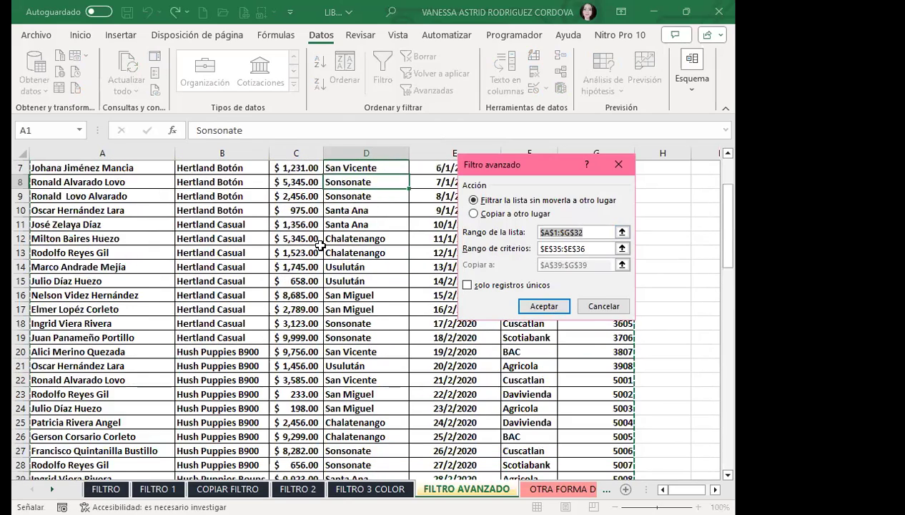
scroll(334, 257, "up", 2)
scroll(286, 250, "down", 4)
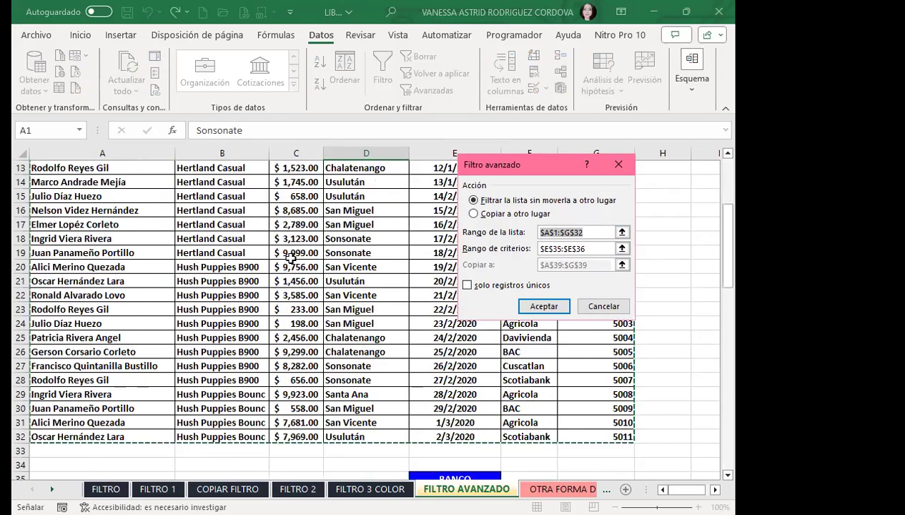
scroll(291, 258, "down", 5)
scroll(291, 258, "down", 4)
scroll(291, 258, "down", 2)
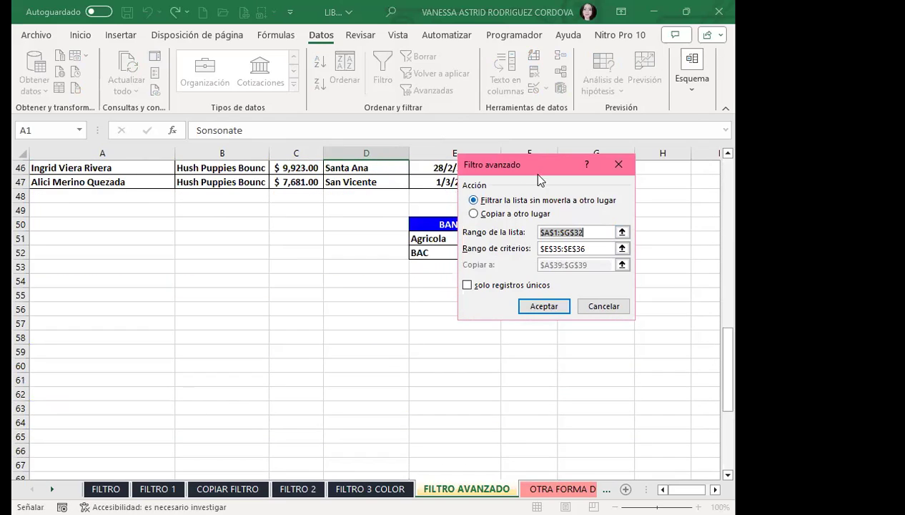
left_click_drag(562, 166, 625, 167)
left_click_drag(679, 250, 603, 250)
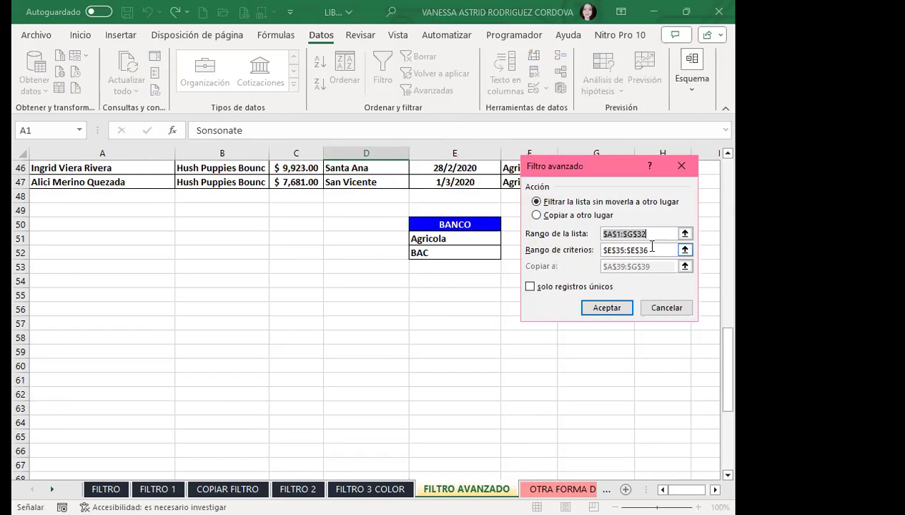
scroll(414, 293, "down", 3)
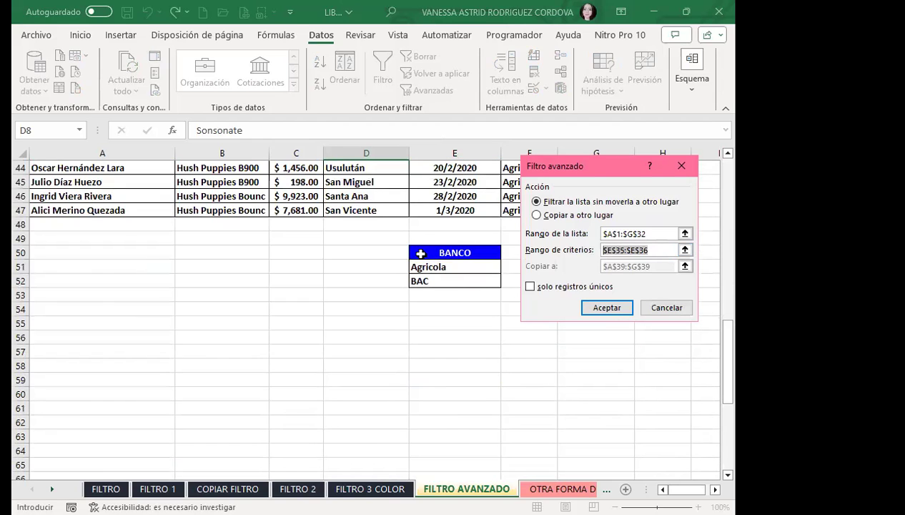
left_click(420, 253)
left_click_drag(423, 281, 423, 282)
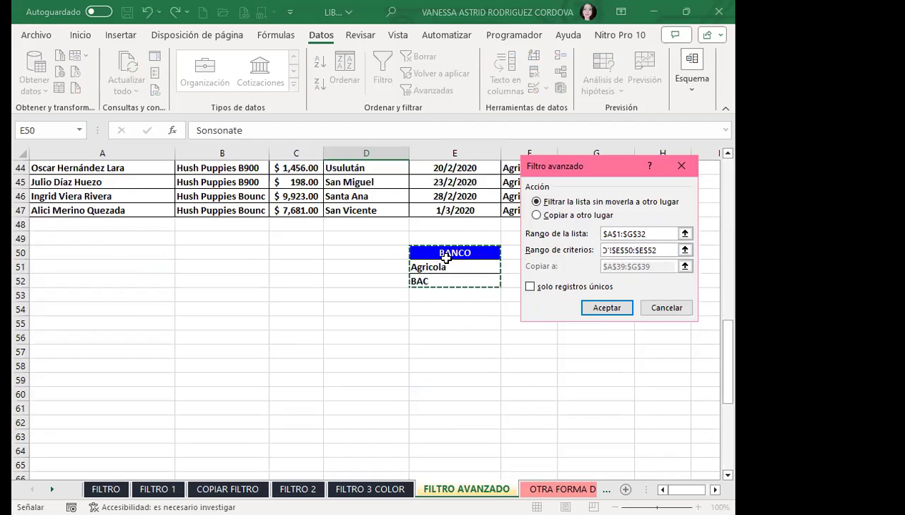
- Copy the filtered Agricola and BAC rows to another place starting at A56
left_click(544, 216)
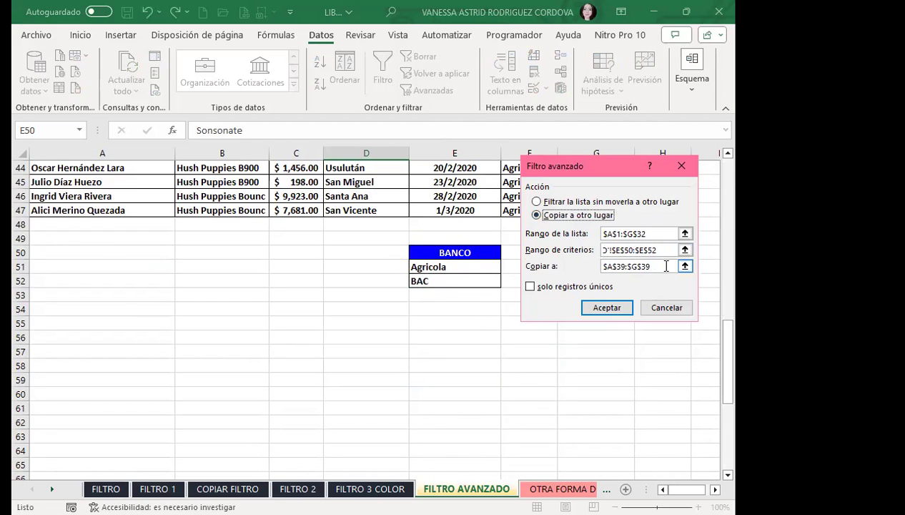
left_click(665, 266)
scroll(87, 294, "down", 3)
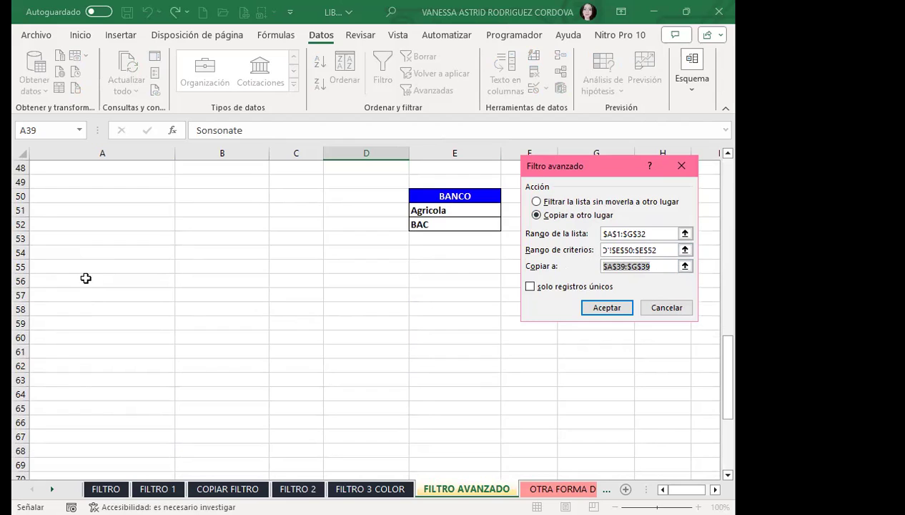
left_click(86, 278)
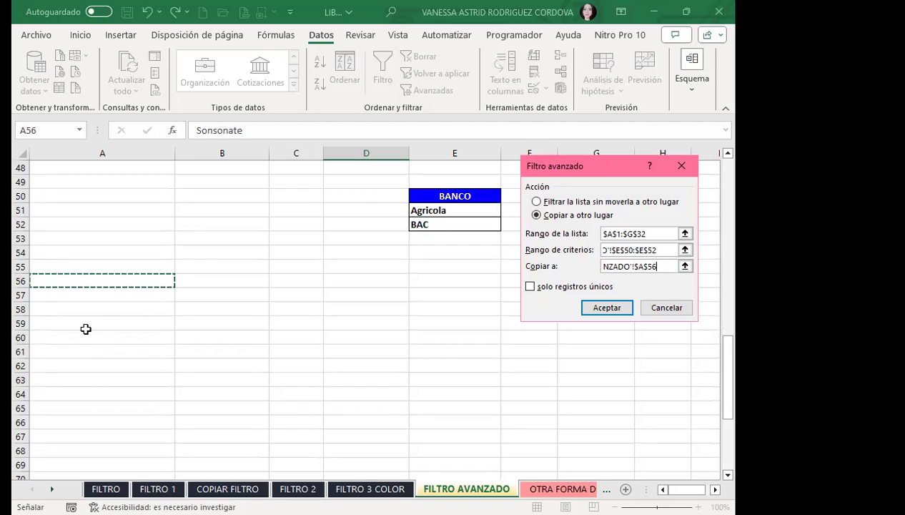
left_click(607, 309)
- Check the BANCO values in rows 58–61 of the A56 result table
scroll(377, 359, "down", 6)
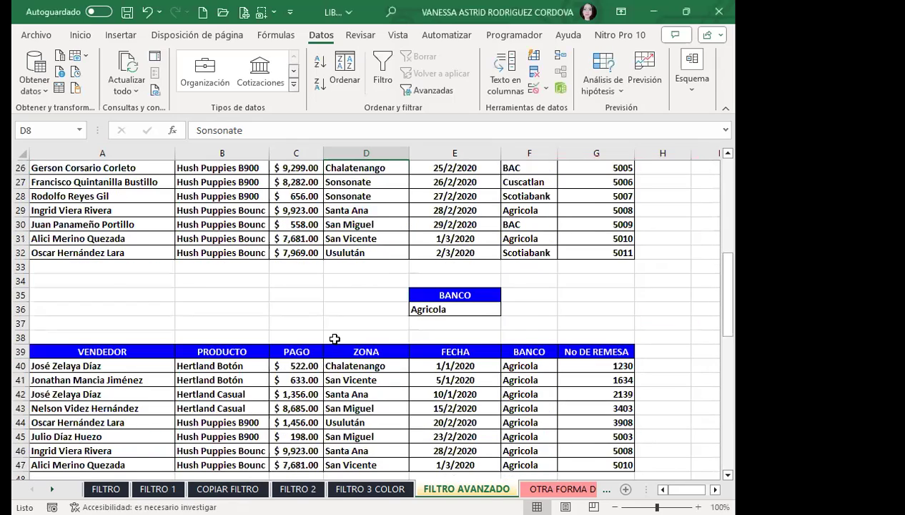
scroll(333, 283, "down", 5)
scroll(348, 265, "down", 1)
scroll(347, 256, "down", 3)
scroll(343, 257, "down", 1)
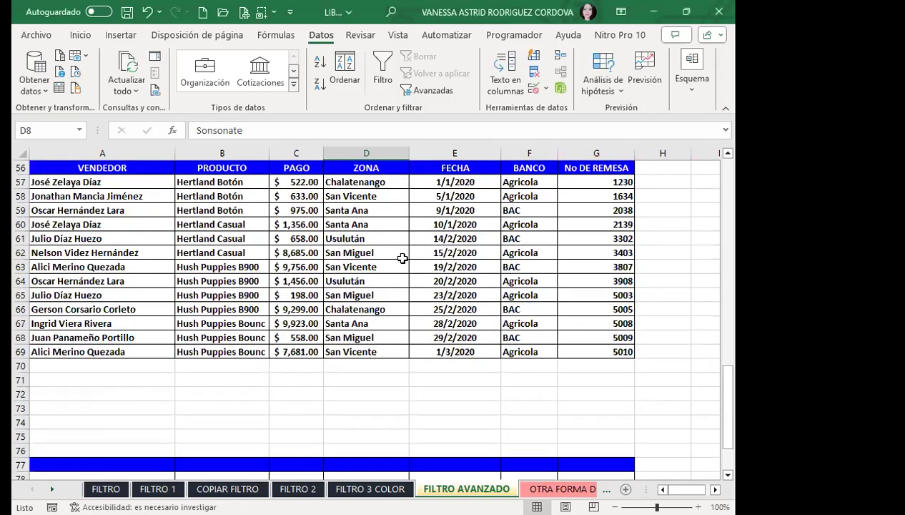
left_click(535, 198)
left_click(527, 209)
left_click(531, 223)
left_click(530, 236)
- Copy the E50:E52 BANCO criteria block
scroll(426, 263, "up", 2)
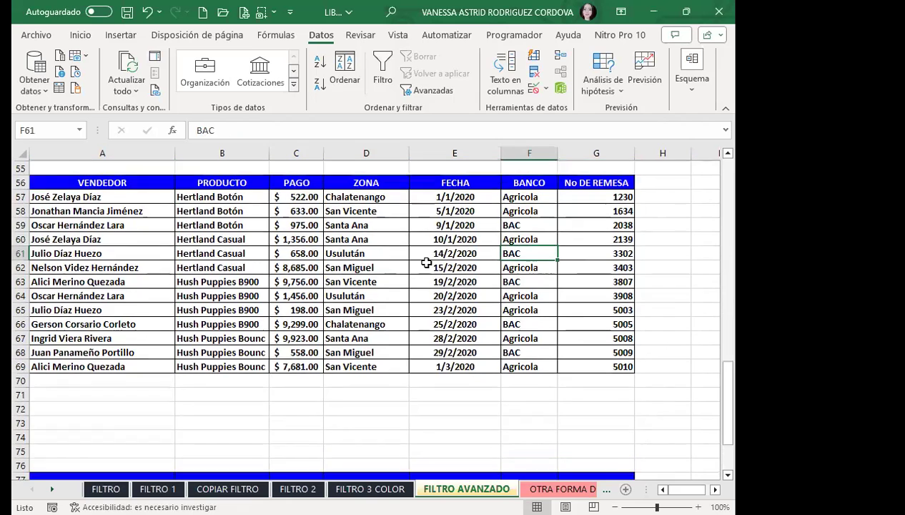
left_click_drag(453, 164, 443, 197)
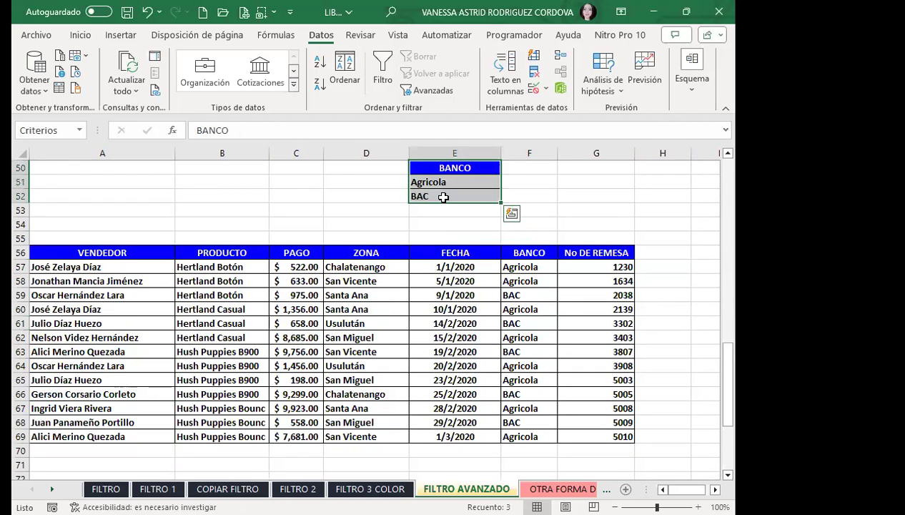
key("ctrl+c")
scroll(429, 235, "down", 3)
scroll(429, 268, "down", 4)
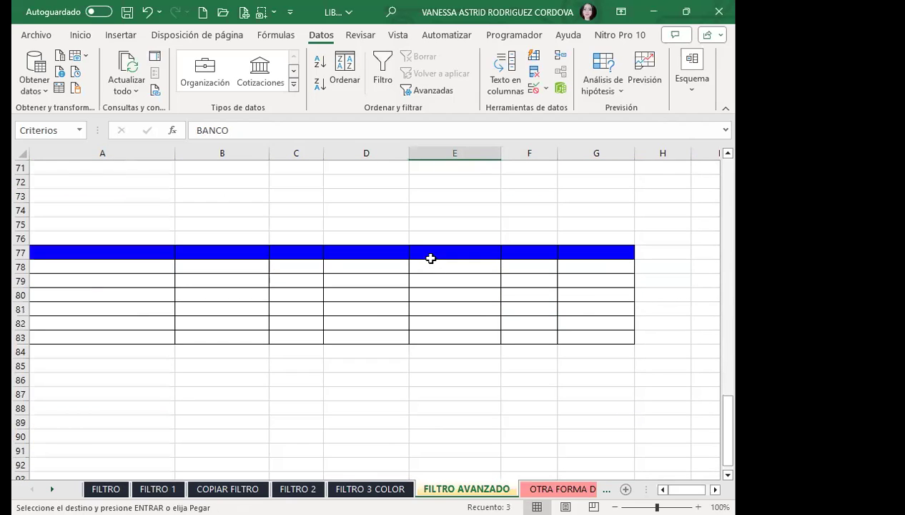
- Delete all rows from row 77 downward, below the filtered results
scroll(430, 258, "up", 2)
left_click(16, 339)
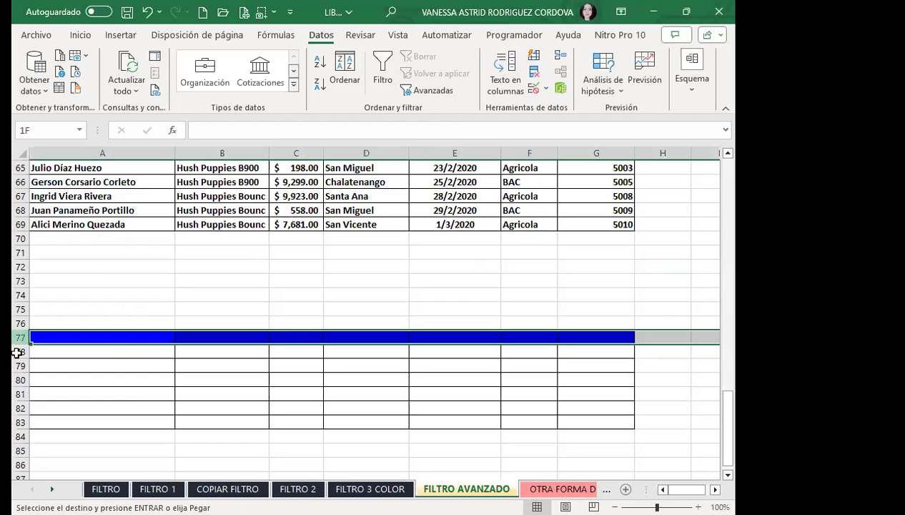
key("ctrl+shift+Down")
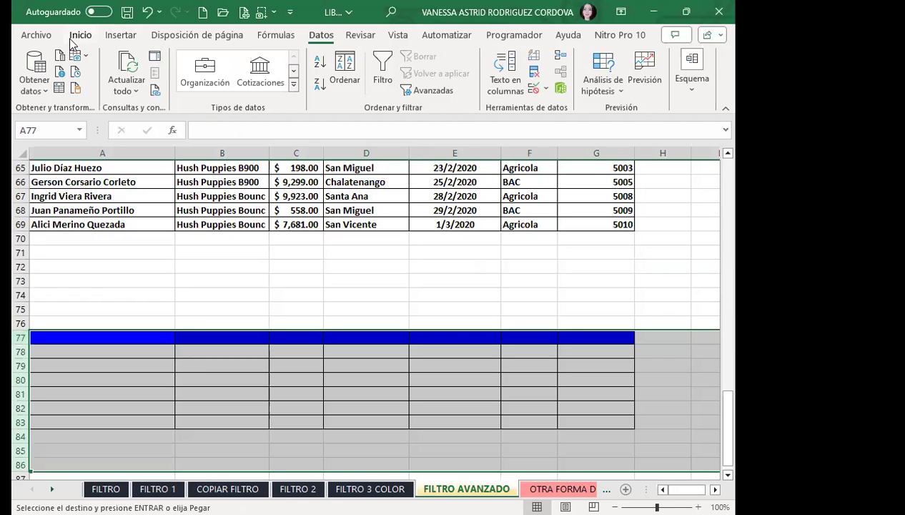
left_click(80, 35)
left_click(475, 93)
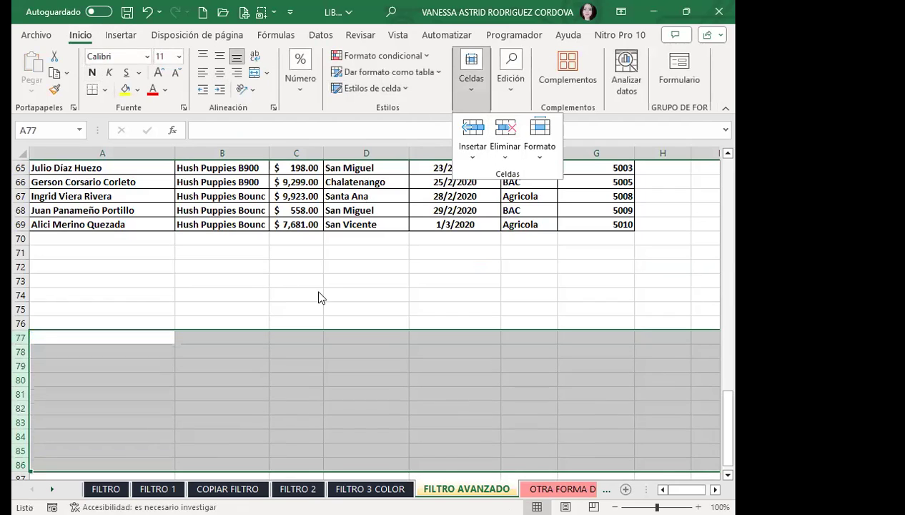
- Paste a copy of the E50:E52 BANCO criteria (Agricola, BAC) into E72:E74
scroll(467, 296, "up", 6)
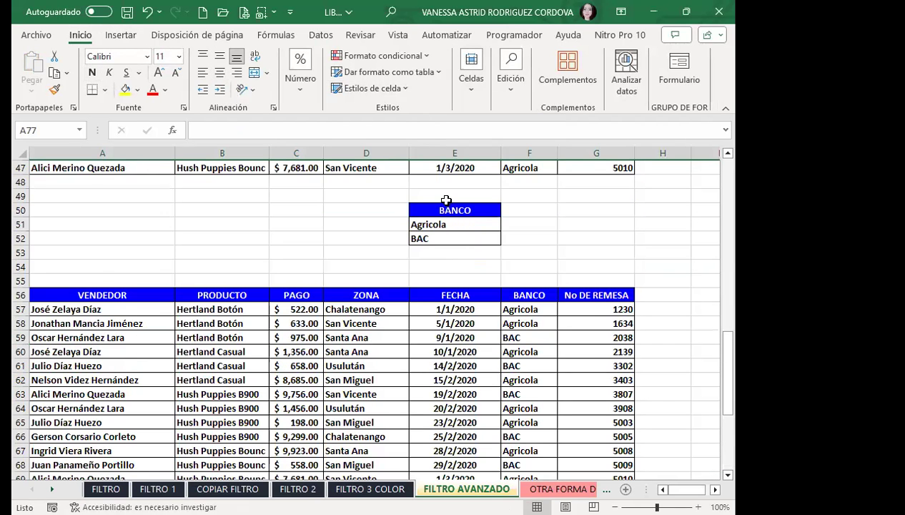
left_click_drag(441, 209, 434, 238)
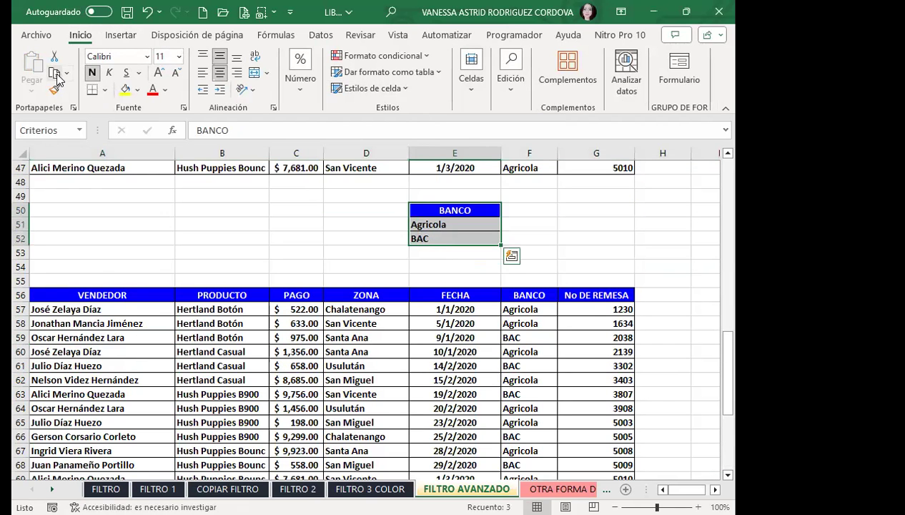
key("ctrl+c")
scroll(406, 268, "down", 3)
scroll(438, 322, "down", 2)
left_click(440, 309)
key("ctrl+v")
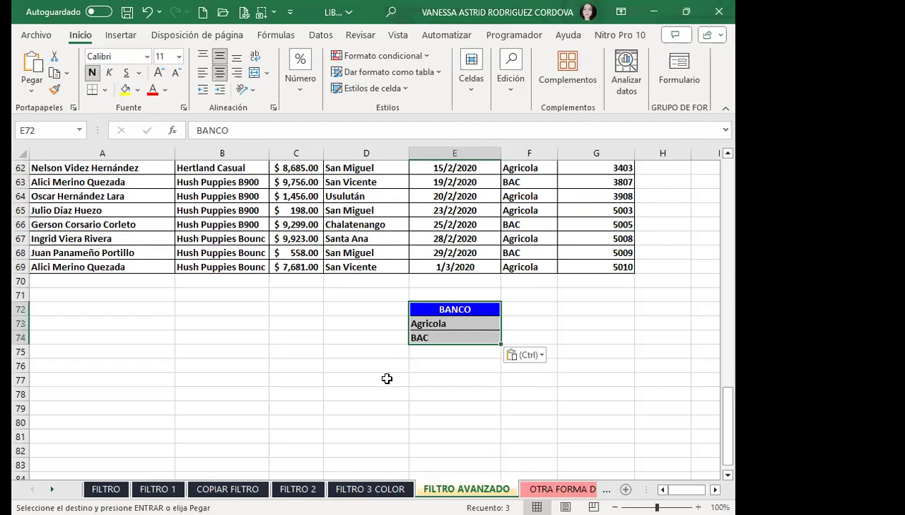
left_click(365, 350)
scroll(383, 358, "up", 4)
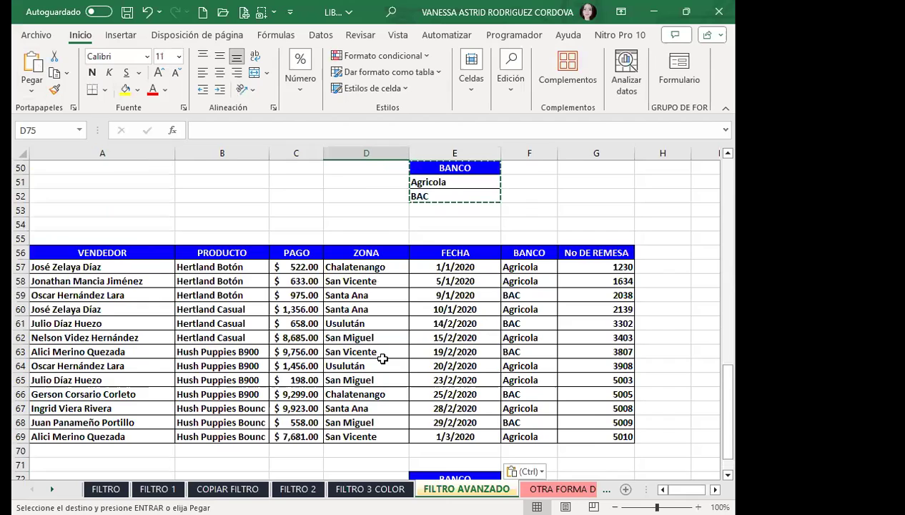
scroll(383, 358, "up", 3)
left_click(303, 224)
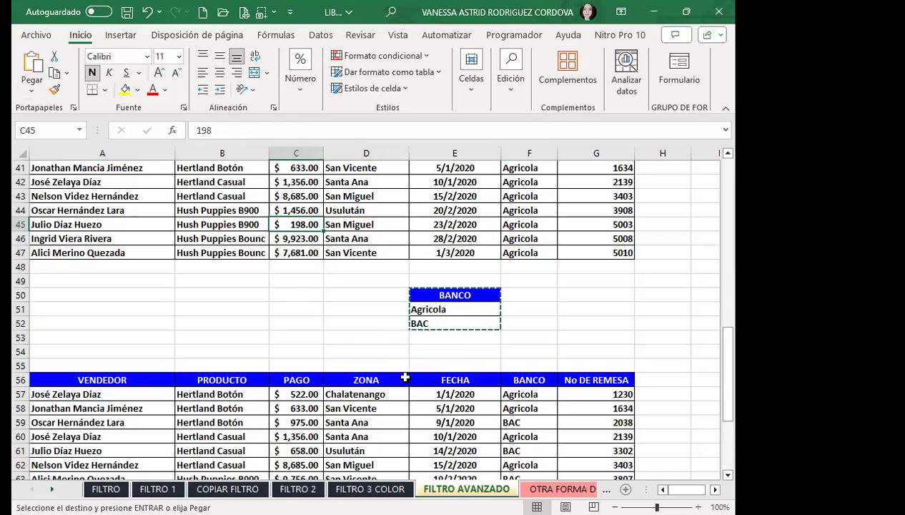
- Copy the PRODUCTO header with Hertland Botón and Hertland Casual (B1, B2, B15)
scroll(369, 345, "down", 3)
scroll(367, 319, "down", 3)
scroll(371, 323, "down", 2)
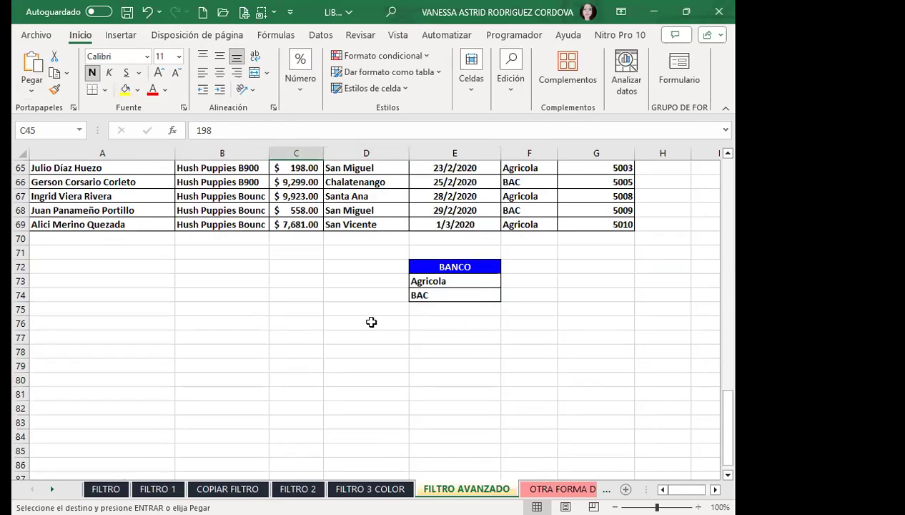
scroll(164, 289, "up", 6)
scroll(164, 289, "up", 7)
scroll(163, 289, "up", 4)
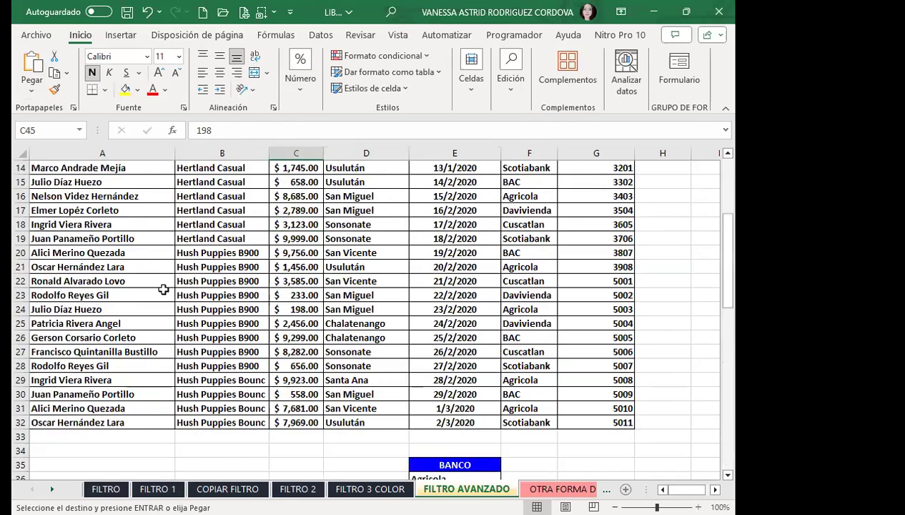
scroll(164, 288, "up", 4)
scroll(197, 238, "up", 1)
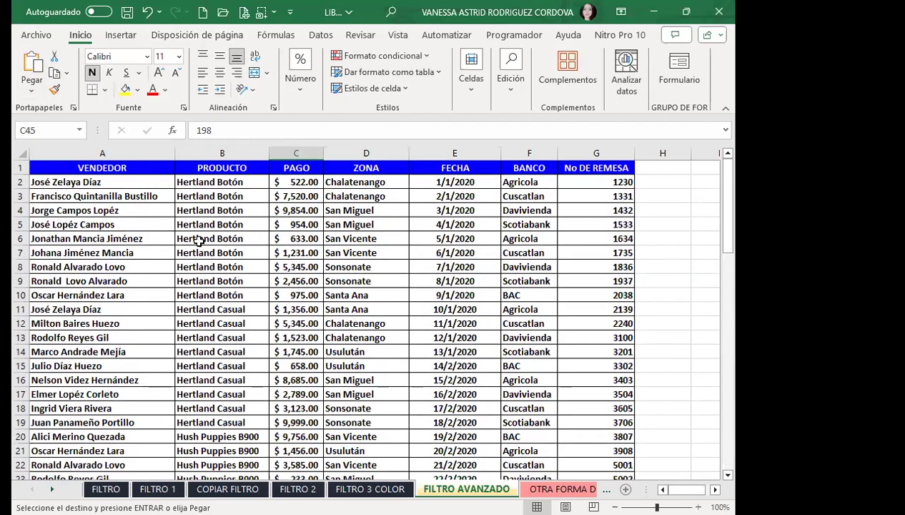
left_click(226, 163)
left_click(215, 182, "ctrl")
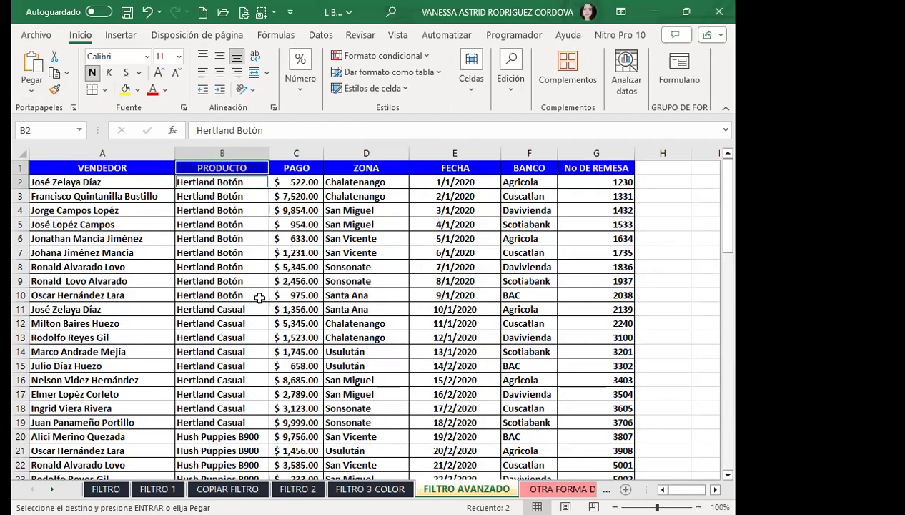
left_click(239, 366, "ctrl")
key("ctrl+c")
scroll(203, 316, "down", 4)
scroll(204, 316, "down", 10)
scroll(206, 319, "down", 4)
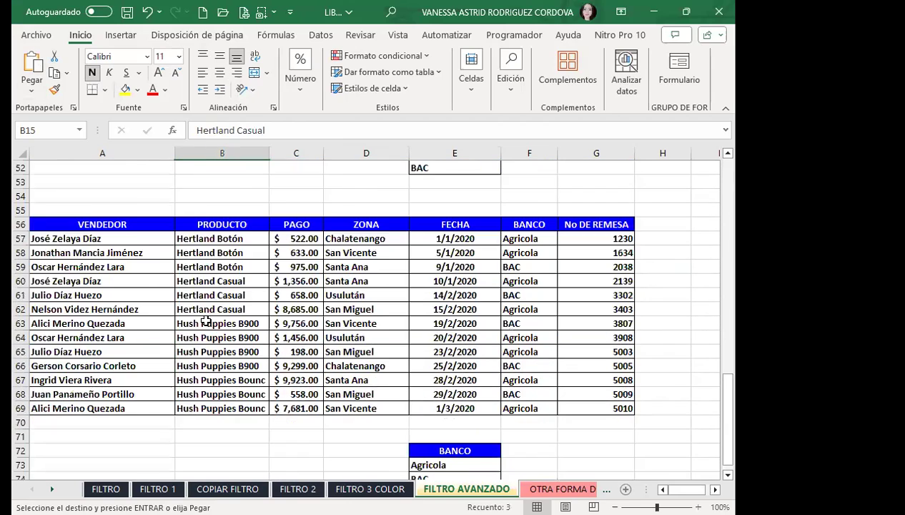
scroll(207, 319, "down", 5)
- Paste PRODUCTO, Hertland Botón and Hertland Casual into D72:D74 beside the BANCO column
left_click(356, 201)
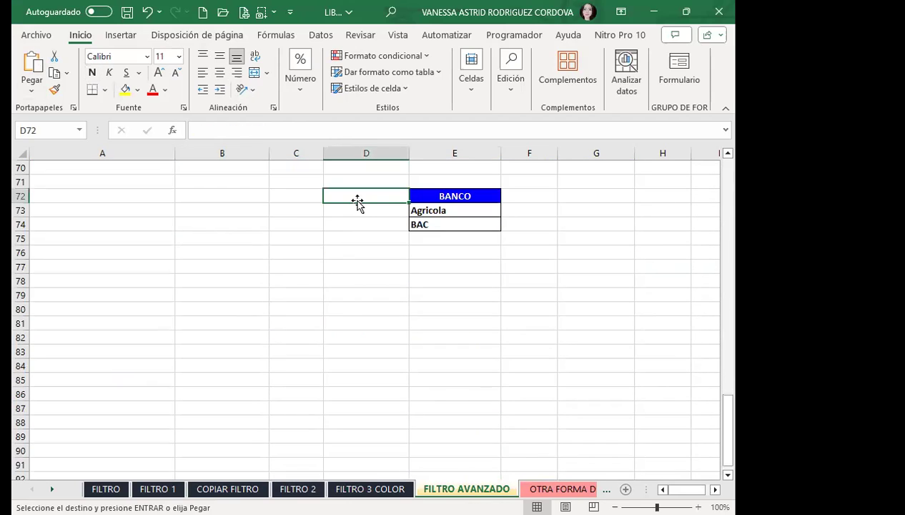
key("ctrl+v")
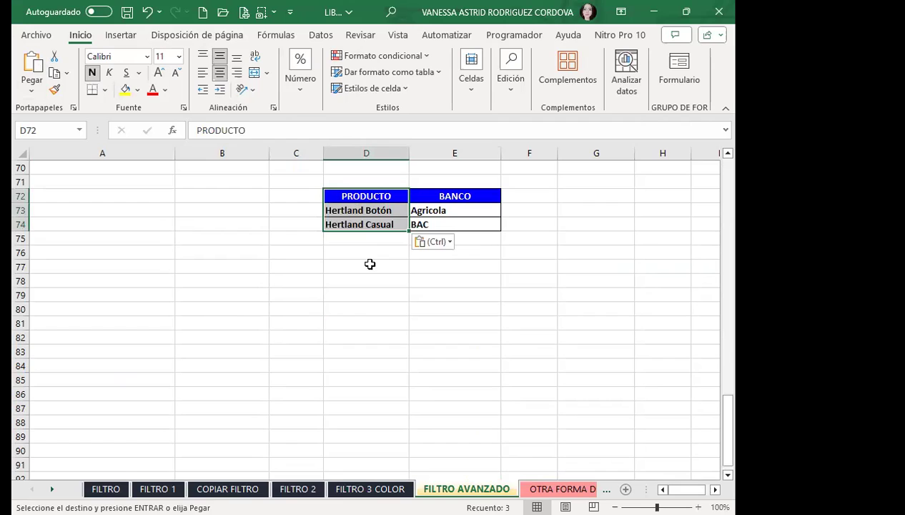
left_click(370, 265)
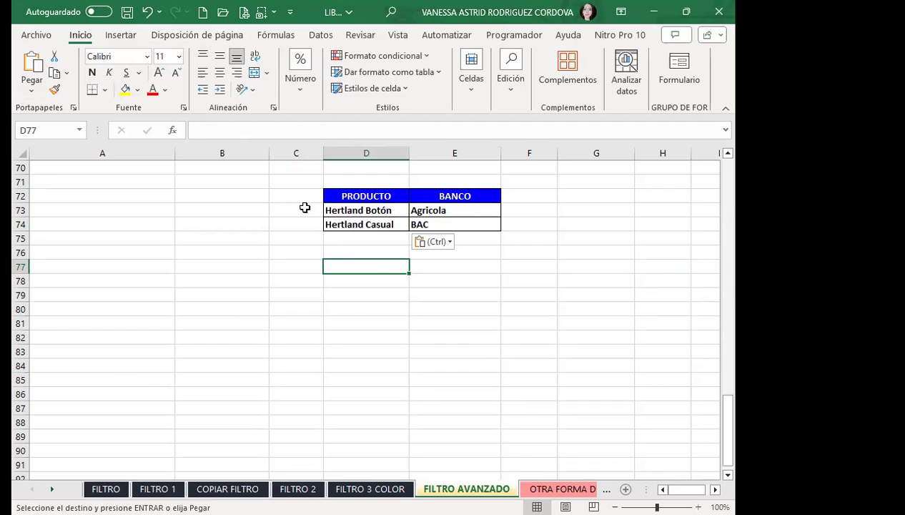
left_click(362, 252)
scroll(357, 258, "up", 3)
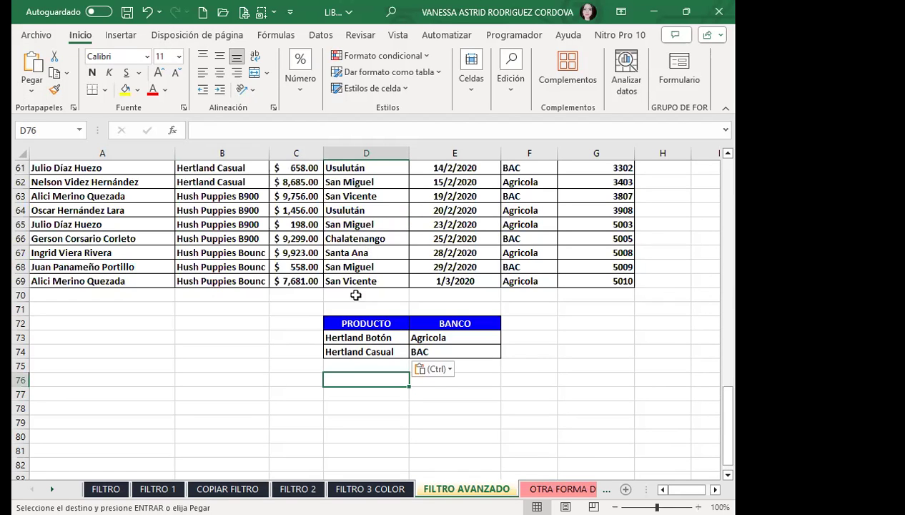
- Check the PRODUCTO and BANCO headers in D72:E72 and clear the copy marquee
left_click_drag(362, 324, 443, 324)
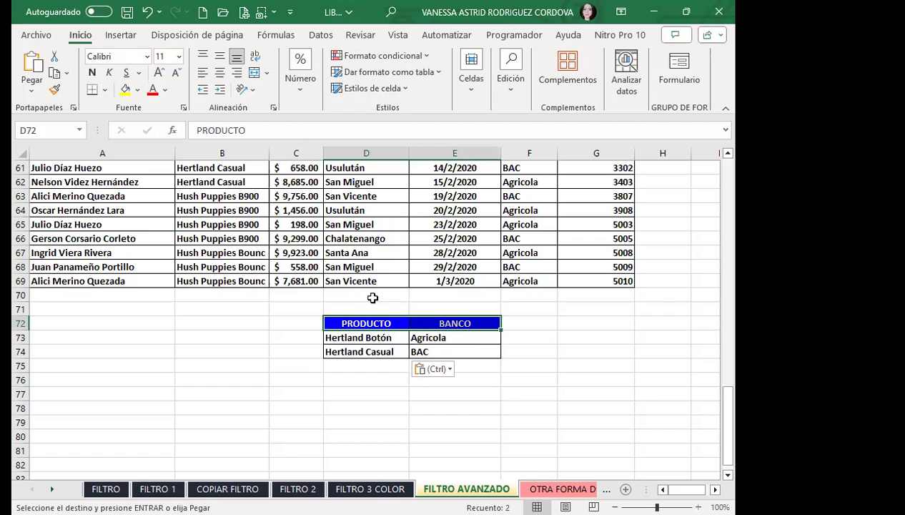
scroll(358, 331, "down", 2)
left_click(355, 331)
scroll(402, 308, "up", 1)
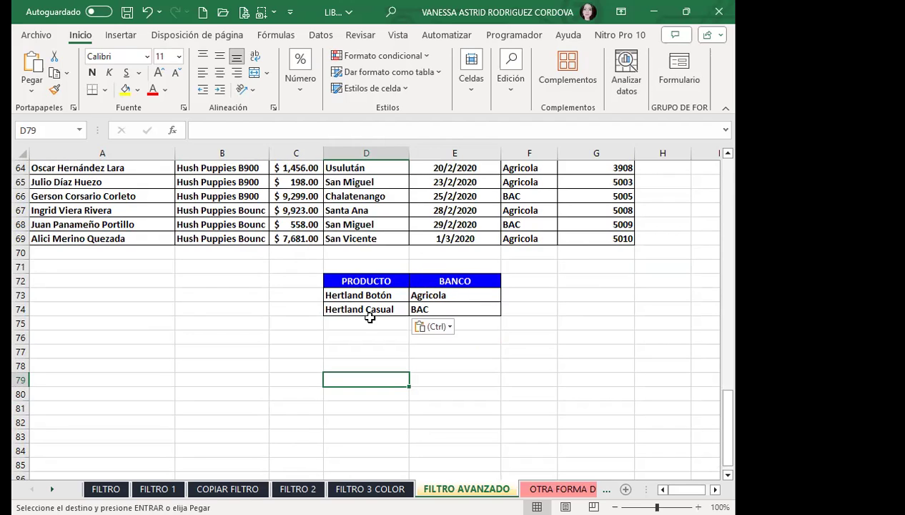
scroll(404, 301, "up", 6)
scroll(407, 303, "up", 10)
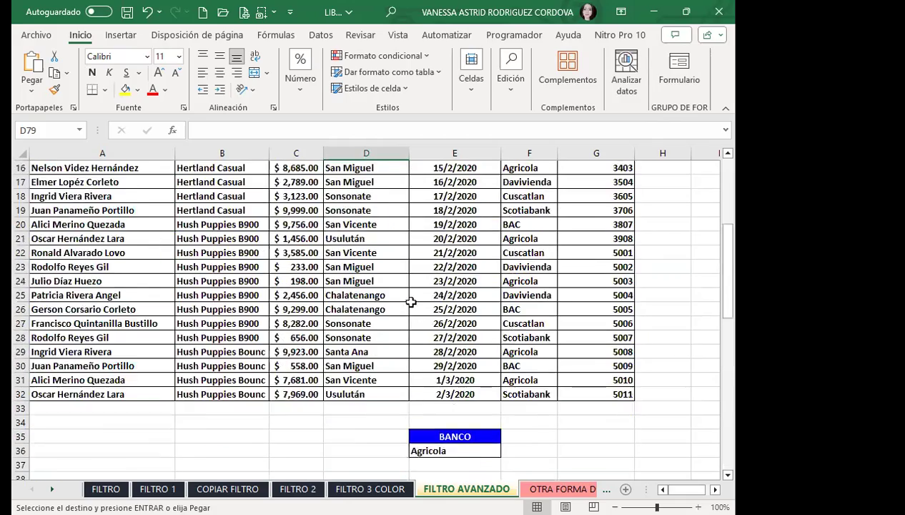
scroll(397, 286, "up", 4)
key("Escape")
scroll(386, 286, "down", 11)
scroll(377, 250, "up", 4)
scroll(376, 257, "up", 7)
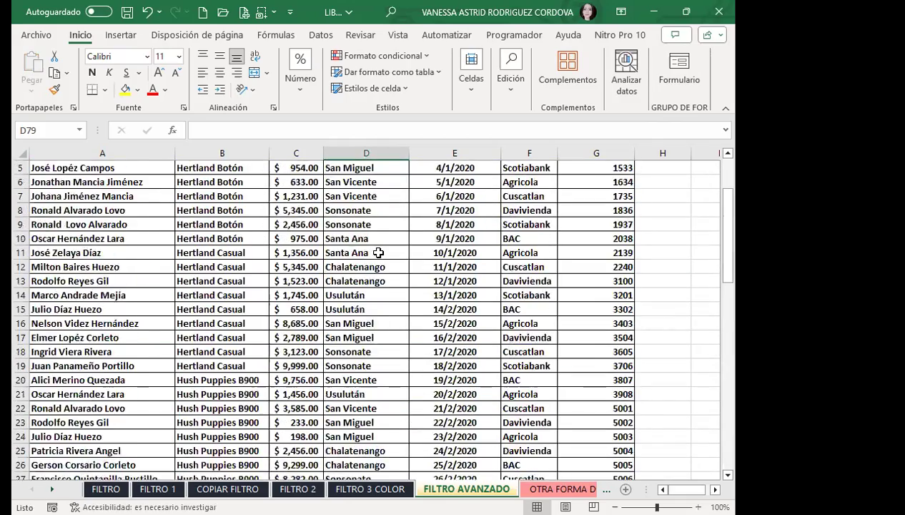
scroll(376, 258, "up", 1)
- Open Advanced Filter on the sales table with criteria range D72:E74
left_click(376, 258)
left_click(318, 35)
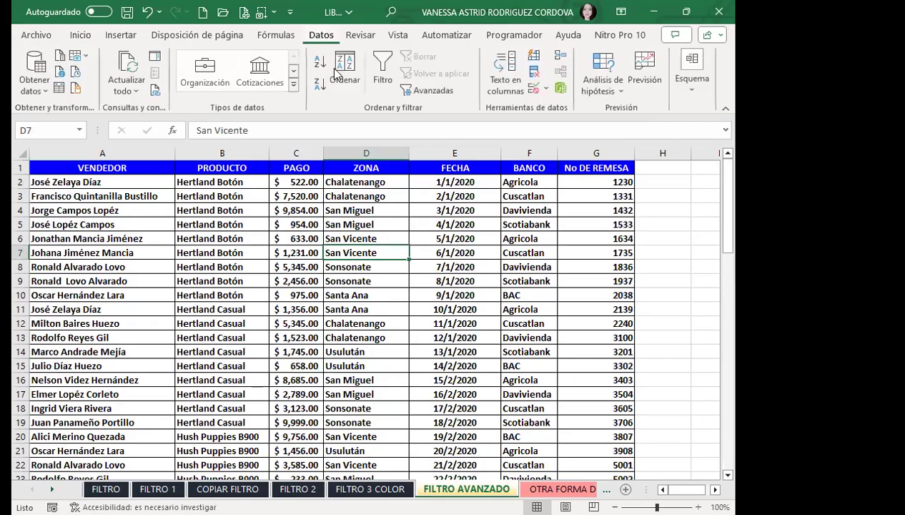
left_click(450, 94)
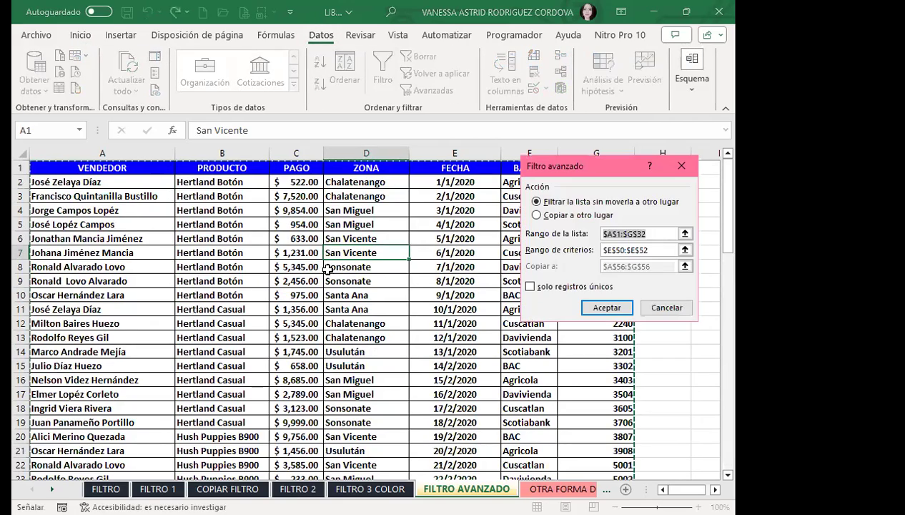
scroll(369, 272, "down", 3)
scroll(377, 277, "down", 3)
scroll(377, 276, "down", 2)
scroll(377, 276, "down", 3)
scroll(377, 277, "down", 3)
scroll(377, 276, "down", 3)
scroll(377, 277, "down", 1)
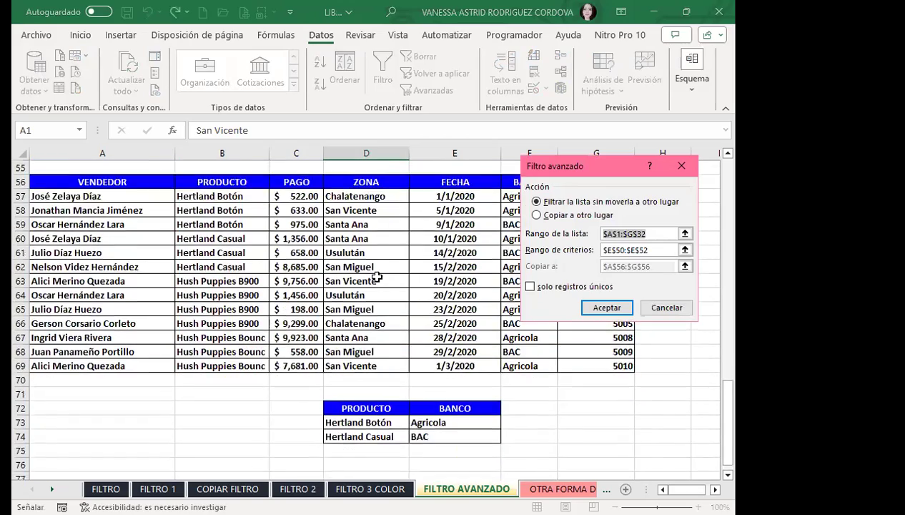
scroll(377, 276, "down", 2)
scroll(377, 276, "down", 2)
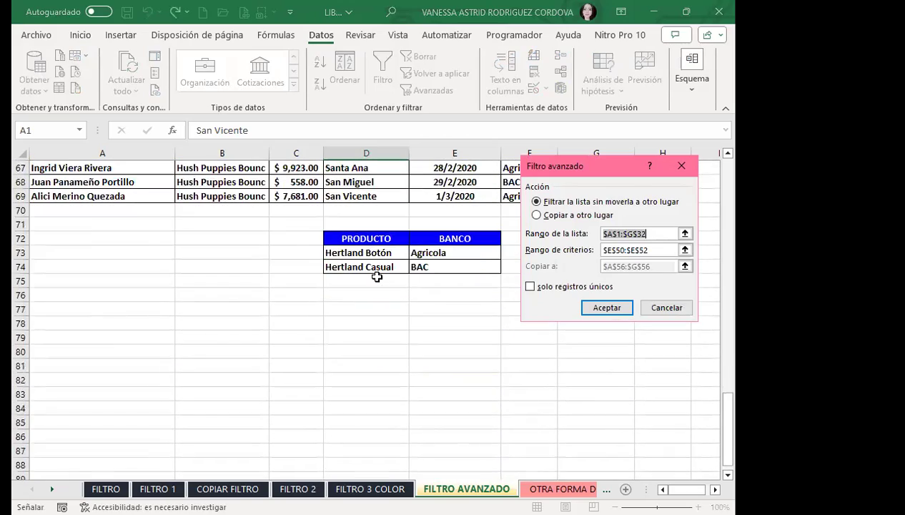
left_click(662, 250)
scroll(465, 275, "down", 1)
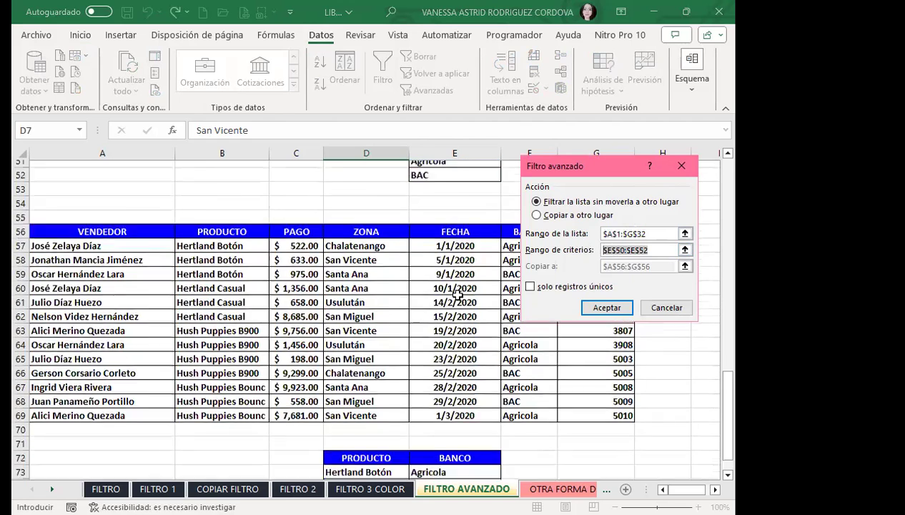
scroll(424, 300, "down", 2)
scroll(424, 300, "down", 3)
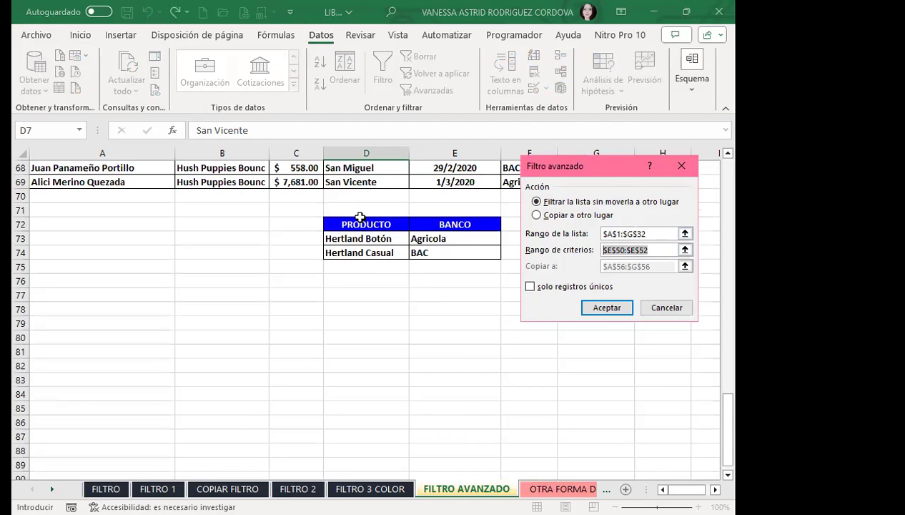
left_click_drag(353, 219, 437, 252)
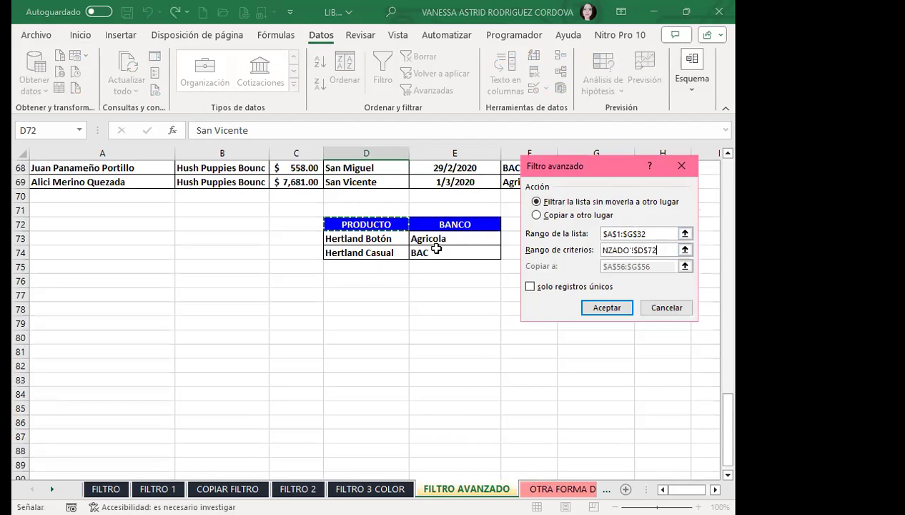
- Copy the matching rows to A76 and run the filter, yielding three records
left_click(537, 215)
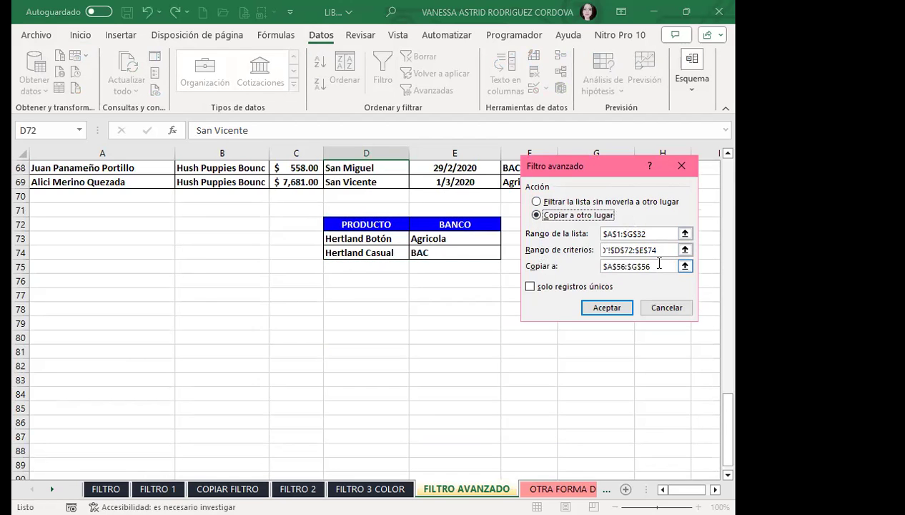
left_click(659, 263)
scroll(188, 286, "down", 3)
scroll(157, 306, "down", 1)
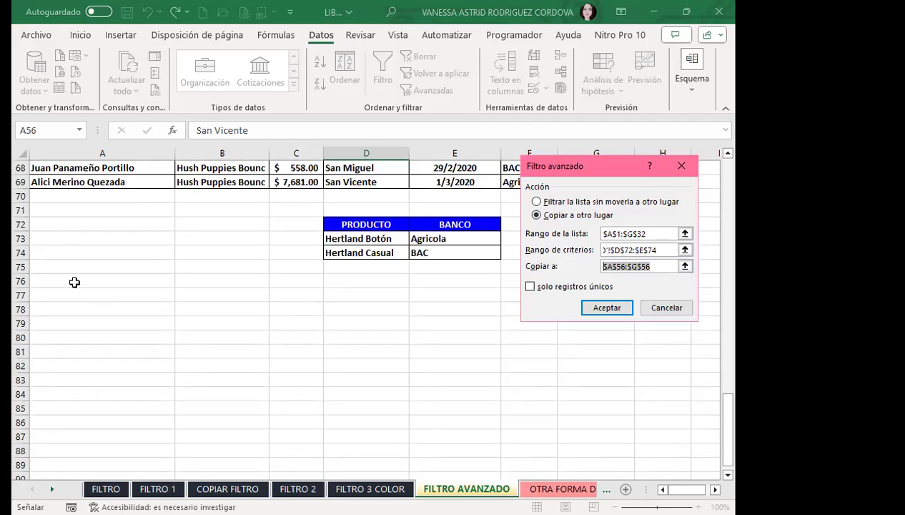
left_click(74, 283)
left_click(588, 307)
scroll(537, 268, "up", 13)
scroll(536, 268, "down", 4)
scroll(536, 268, "down", 5)
scroll(536, 268, "down", 1)
scroll(536, 269, "down", 5)
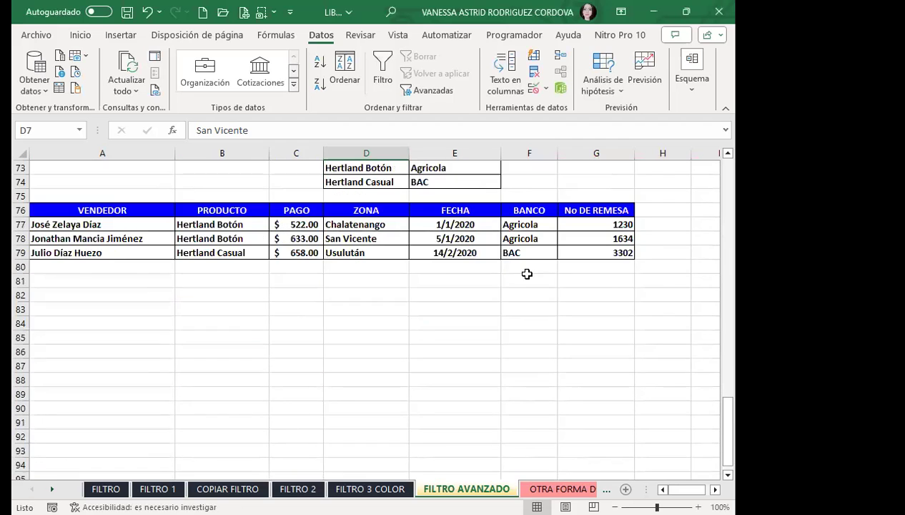
scroll(527, 350, "up", 1)
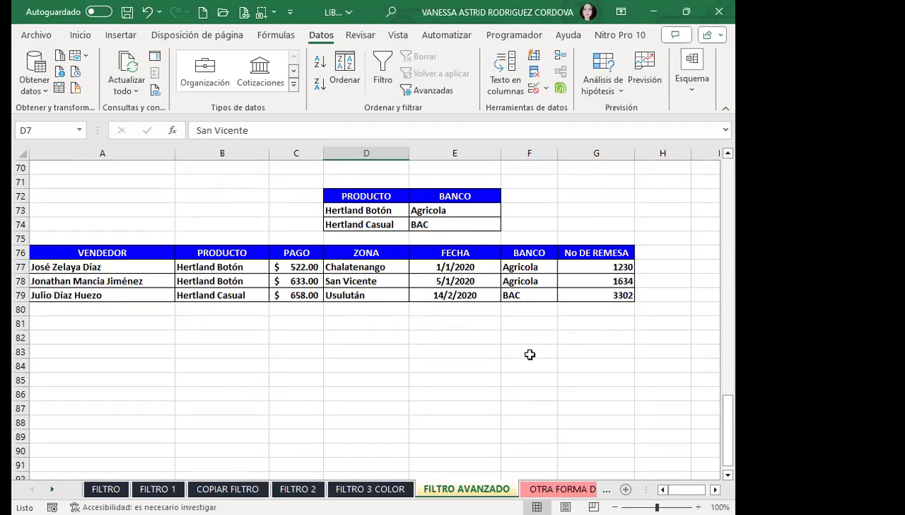
scroll(522, 267, "up", 3)
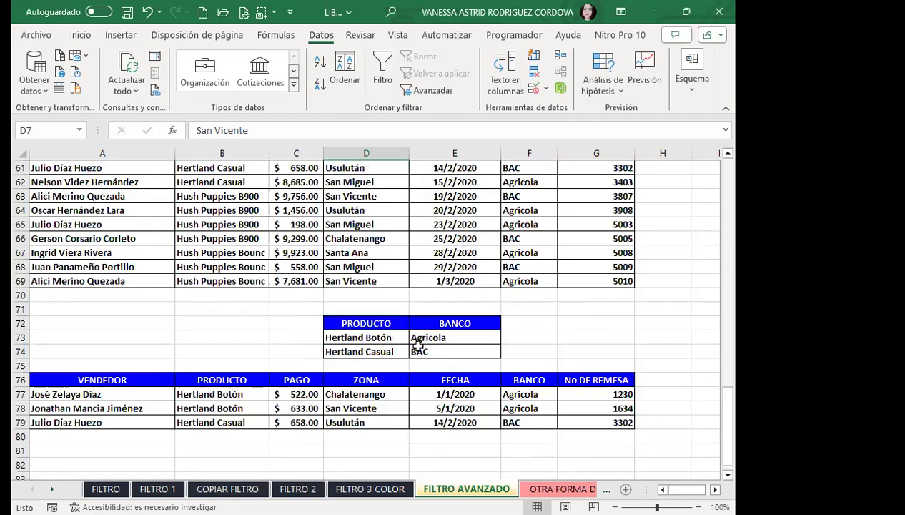
scroll(523, 268, "up", 3)
scroll(529, 264, "down", 1)
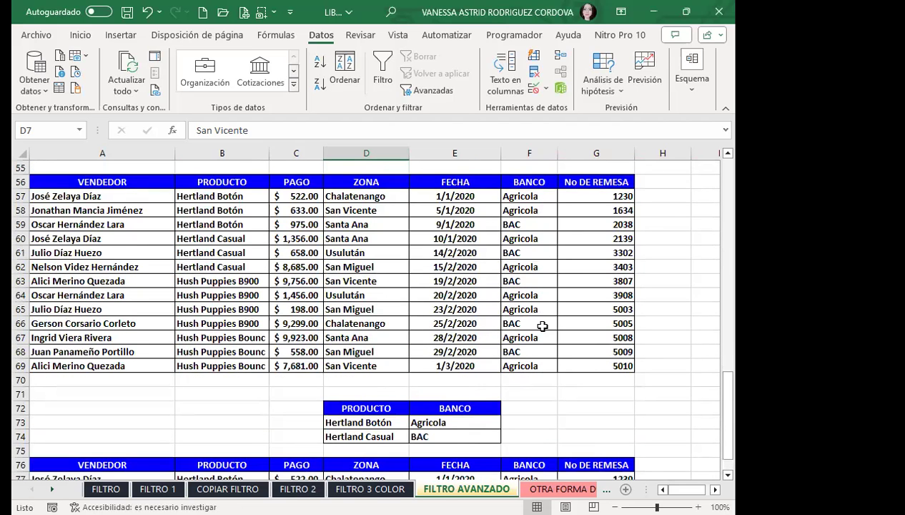
scroll(543, 326, "down", 4)
scroll(401, 303, "down", 1)
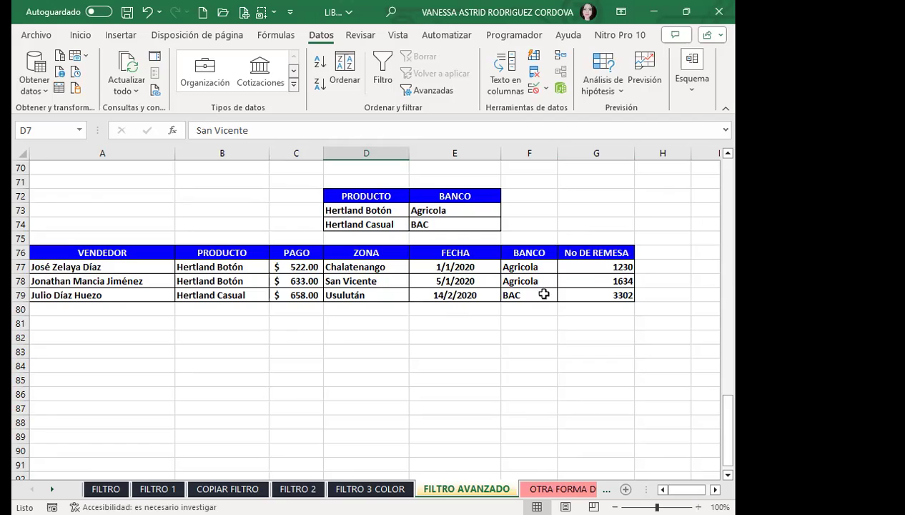
scroll(578, 234, "up", 1)
scroll(521, 212, "up", 3)
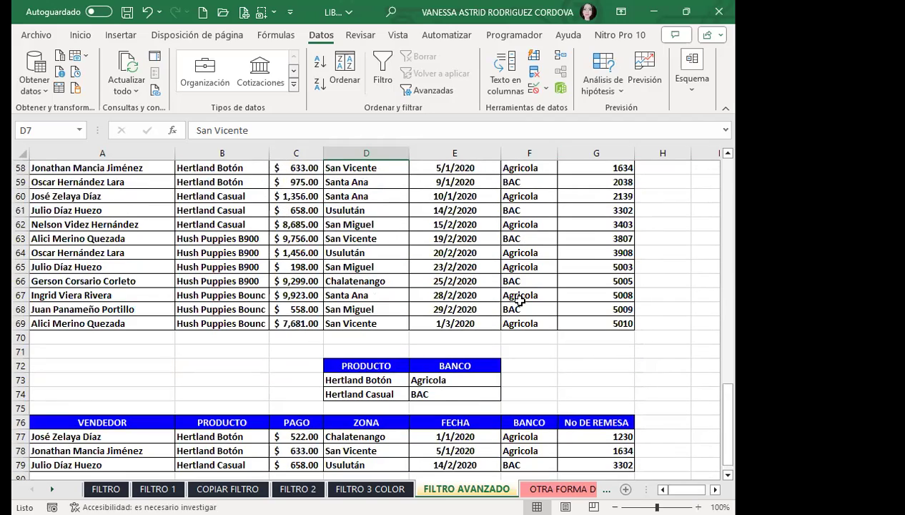
scroll(516, 281, "down", 4)
scroll(522, 283, "up", 4)
scroll(500, 283, "down", 3)
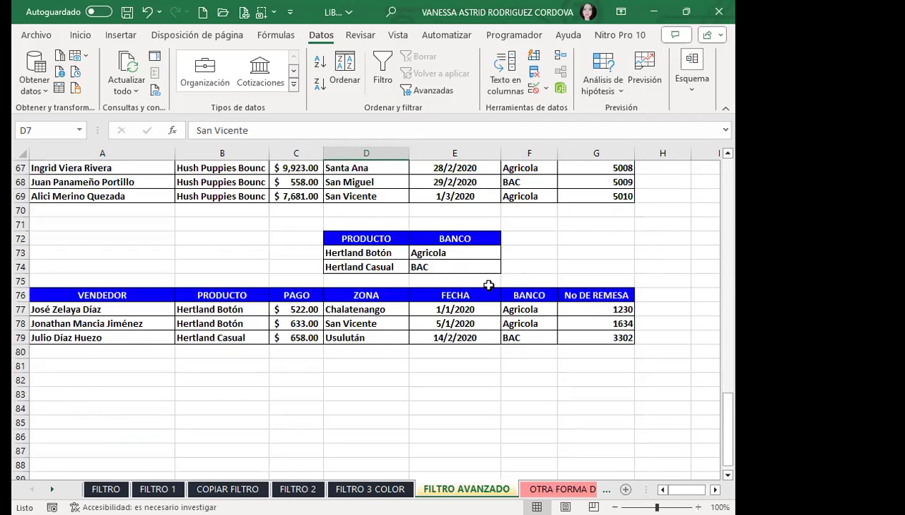
scroll(272, 280, "down", 2)
scroll(307, 279, "up", 1)
left_click(368, 213)
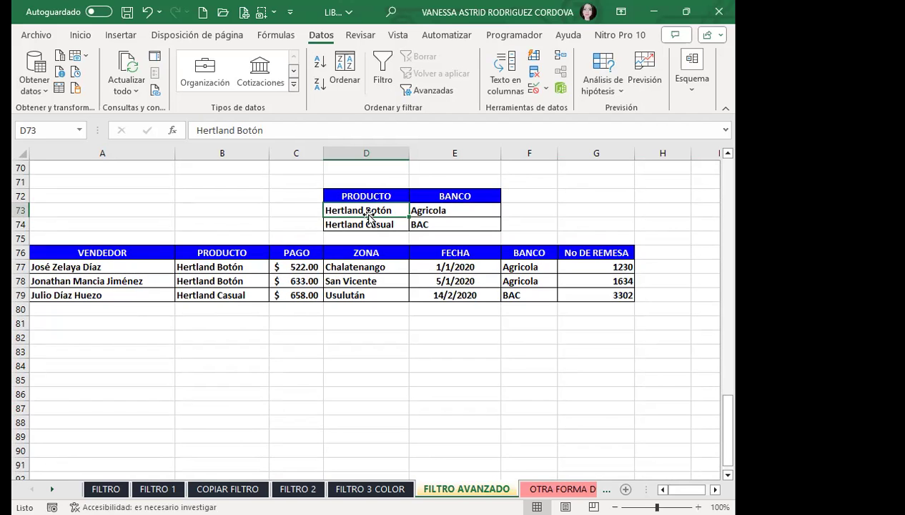
scroll(456, 319, "up", 5)
scroll(436, 333, "up", 4)
scroll(401, 336, "up", 11)
scroll(312, 265, "up", 3)
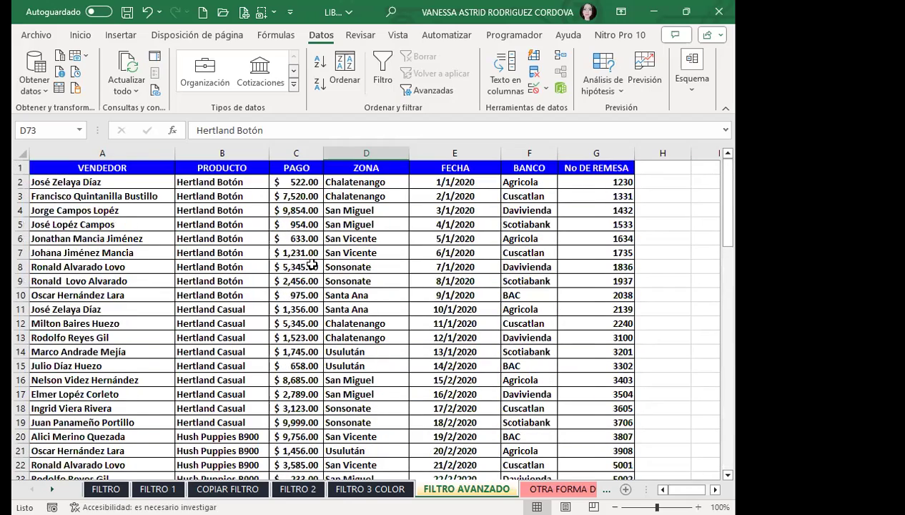
scroll(347, 323, "down", 3)
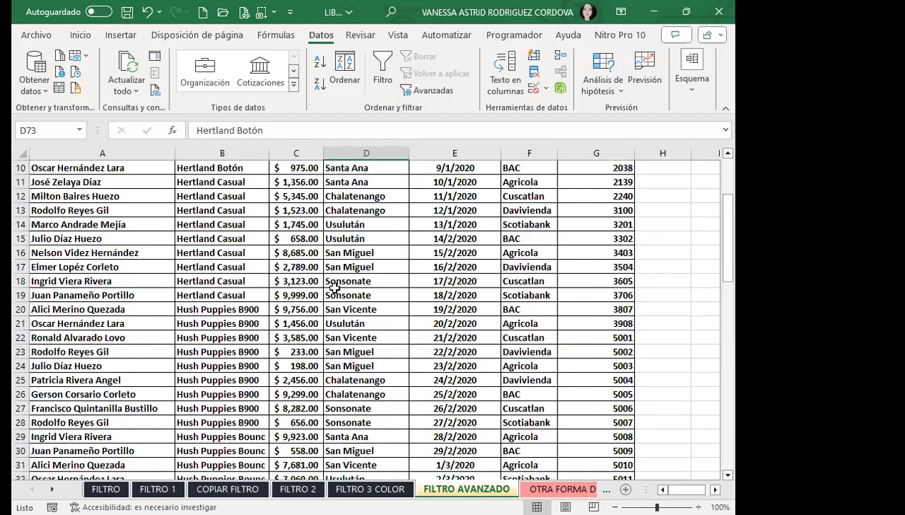
scroll(334, 285, "up", 3)
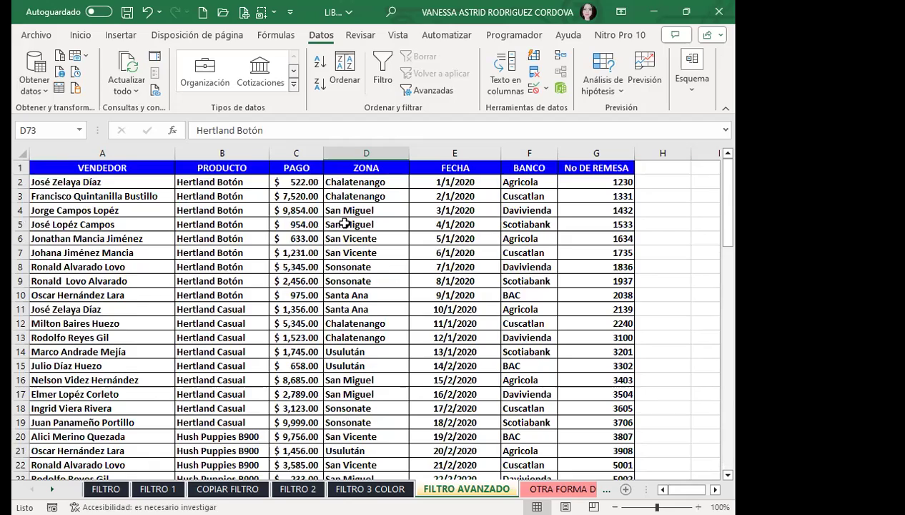
scroll(345, 224, "down", 4)
scroll(345, 218, "down", 4)
scroll(345, 212, "down", 5)
scroll(346, 213, "down", 3)
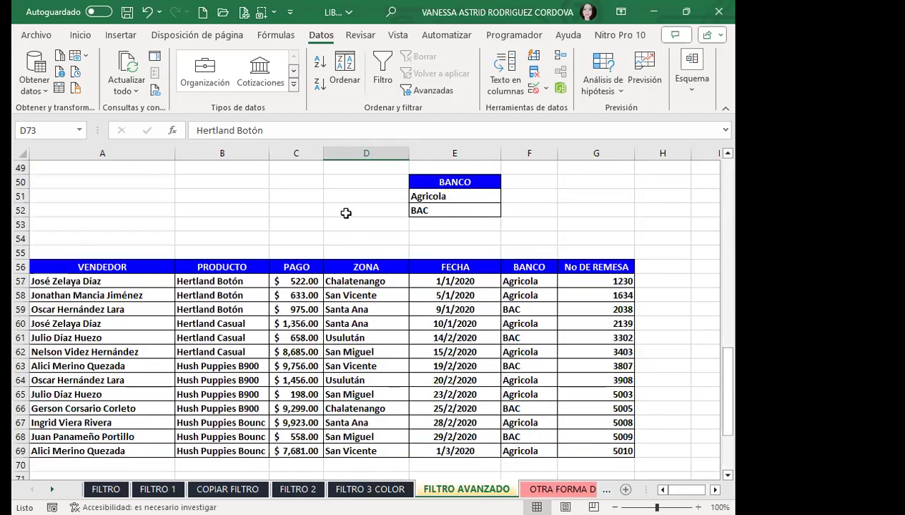
scroll(336, 229, "down", 4)
scroll(308, 254, "down", 2)
left_click(309, 338)
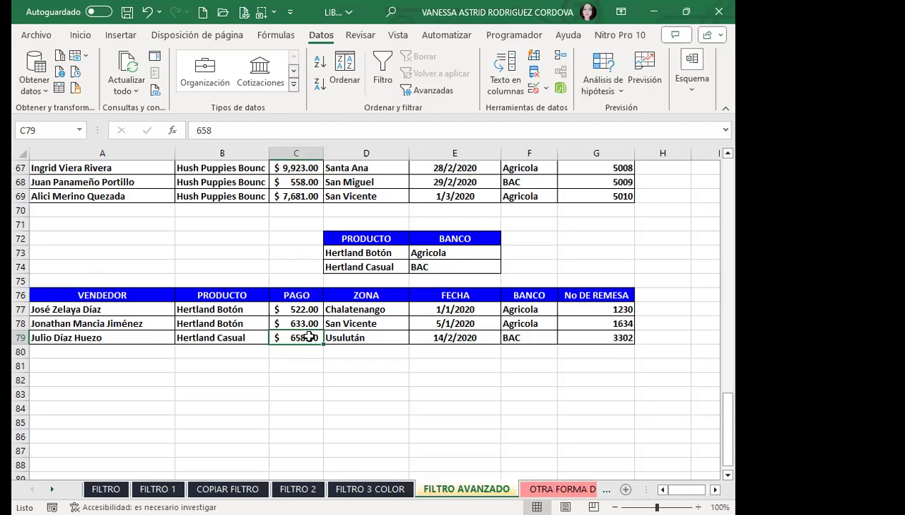
scroll(314, 361, "down", 2)
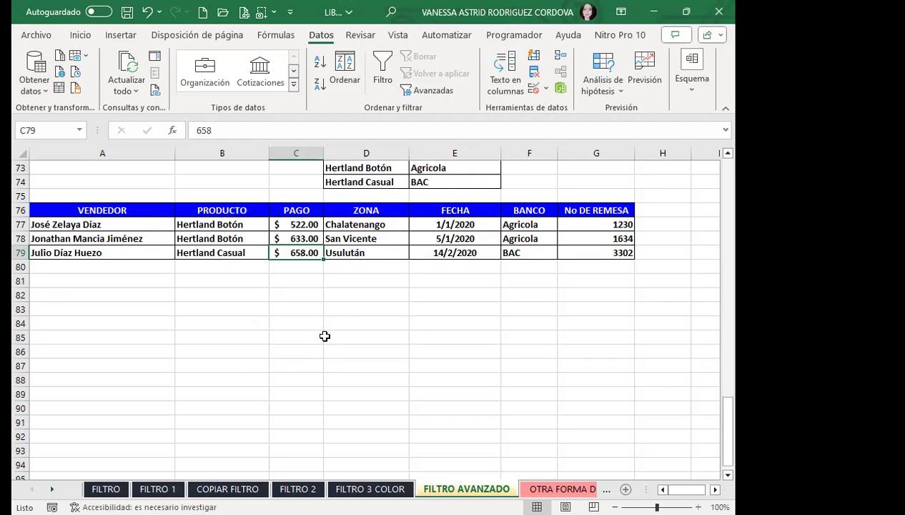
left_click(337, 301)
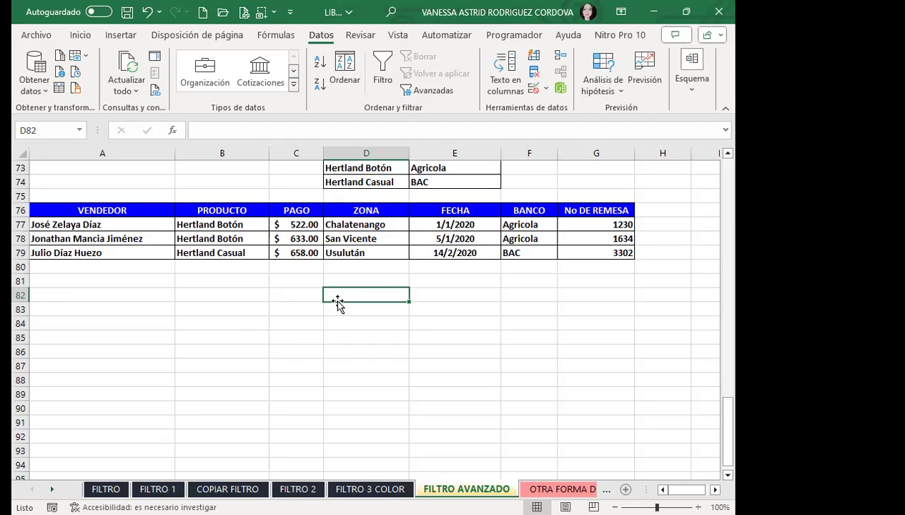
left_click(479, 283)
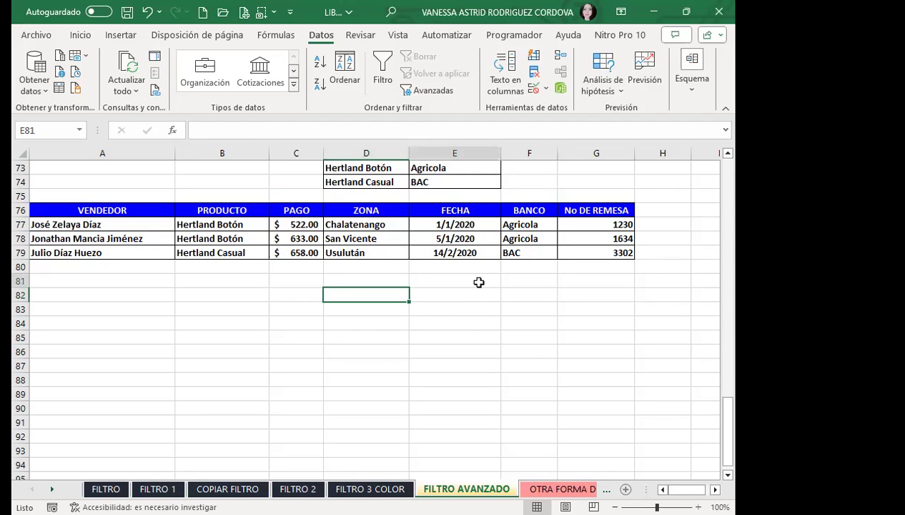
left_click(389, 293)
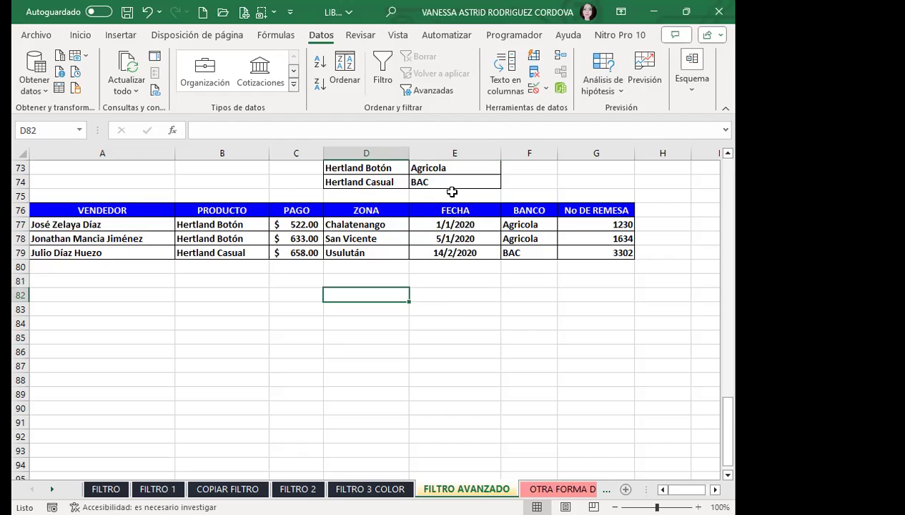
left_click(353, 313)
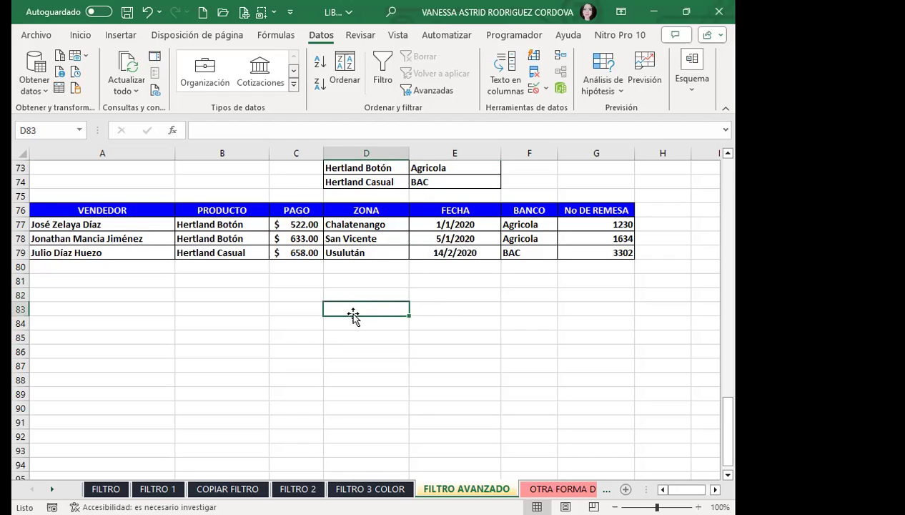
left_click(445, 315)
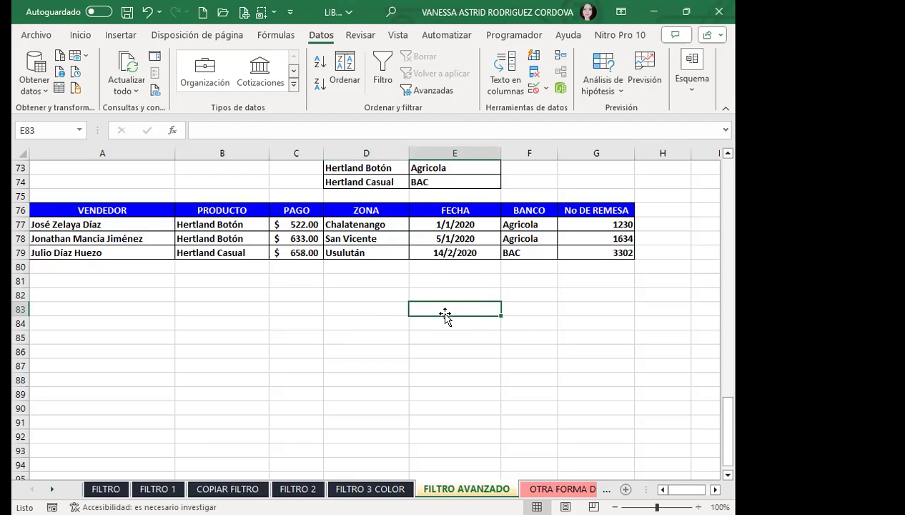
left_click_drag(361, 294, 456, 303)
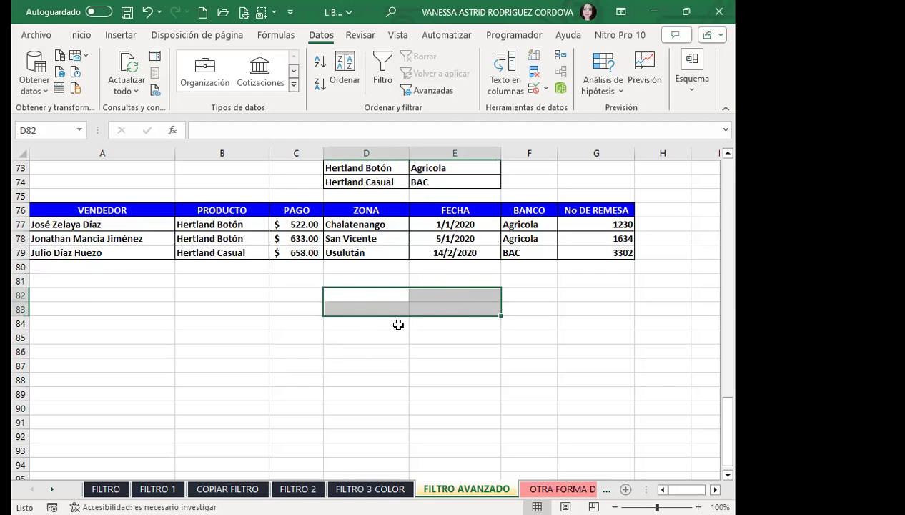
left_click(303, 293)
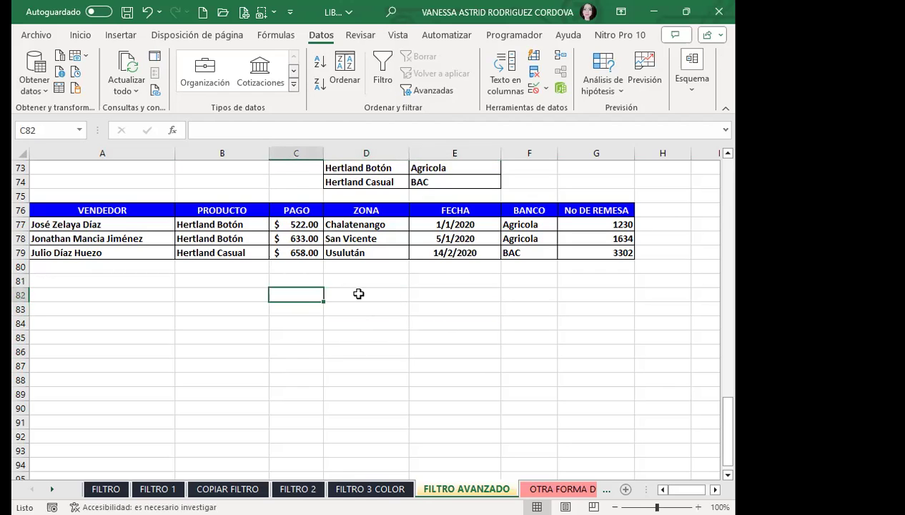
left_click(286, 308)
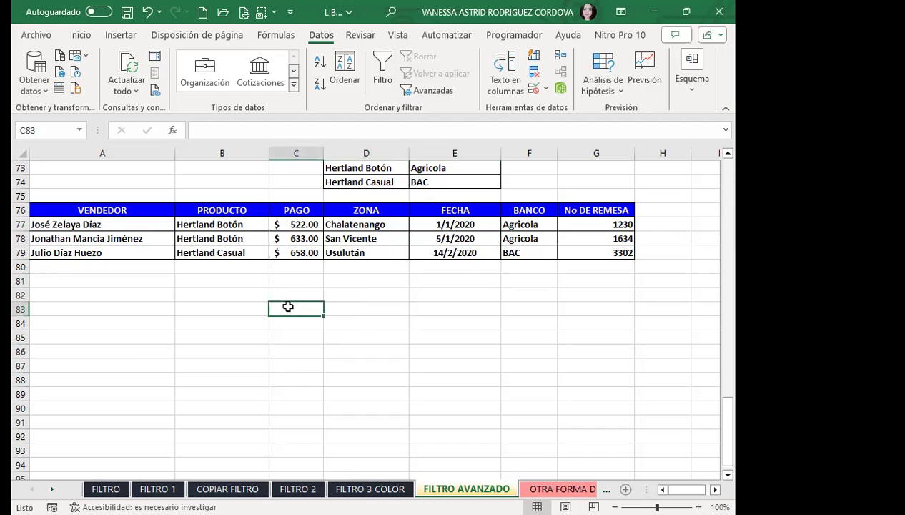
left_click(371, 306)
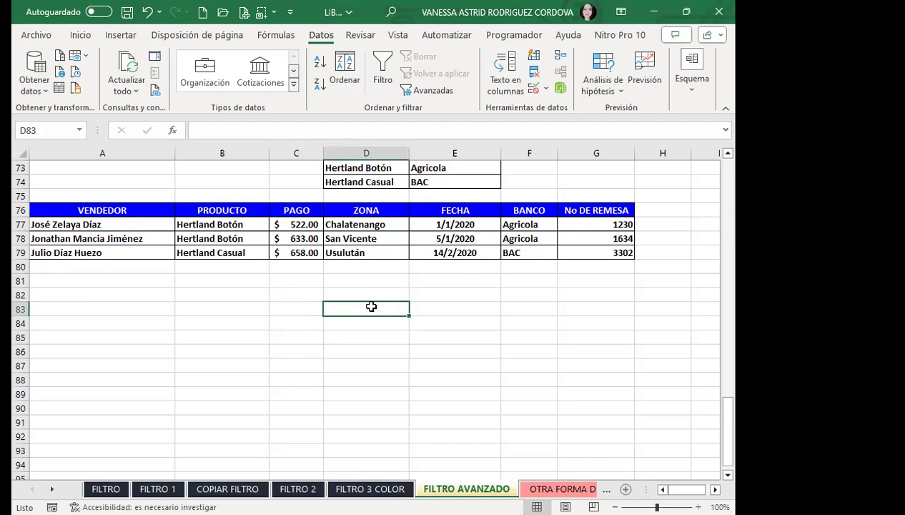
left_click(297, 308)
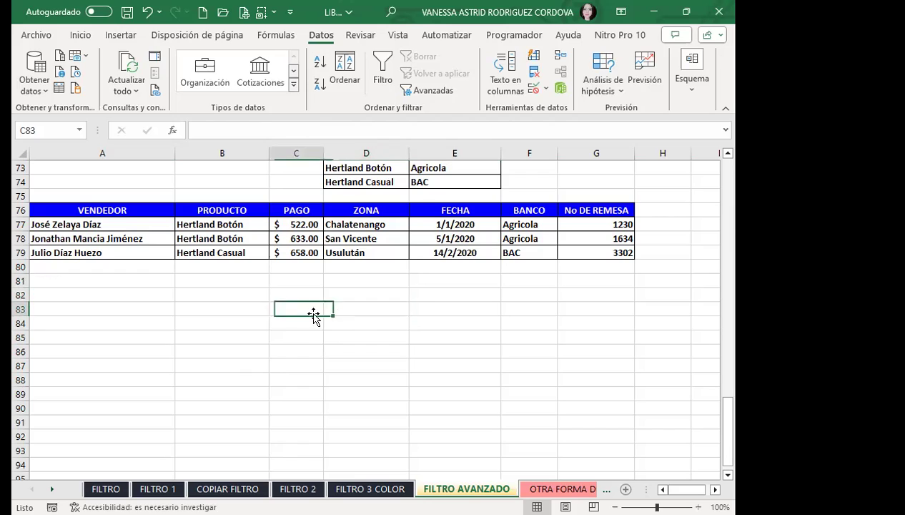
left_click(430, 293)
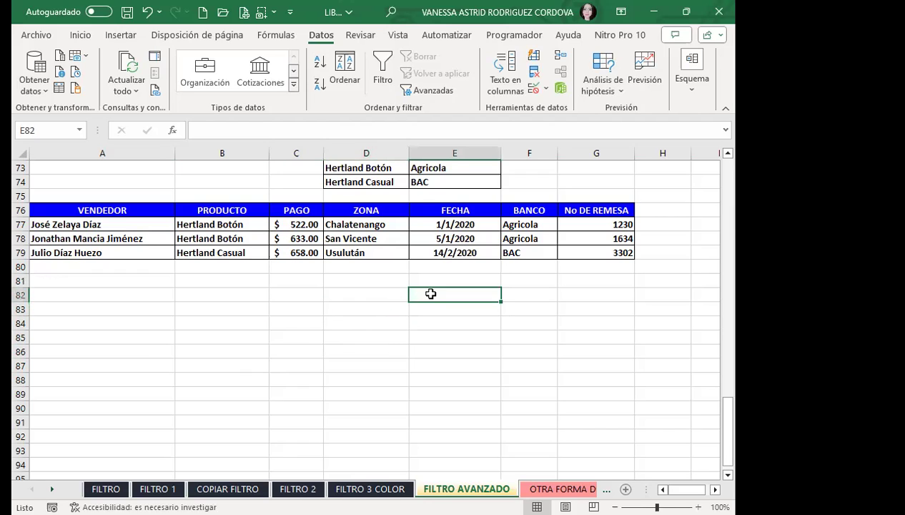
left_click(464, 212)
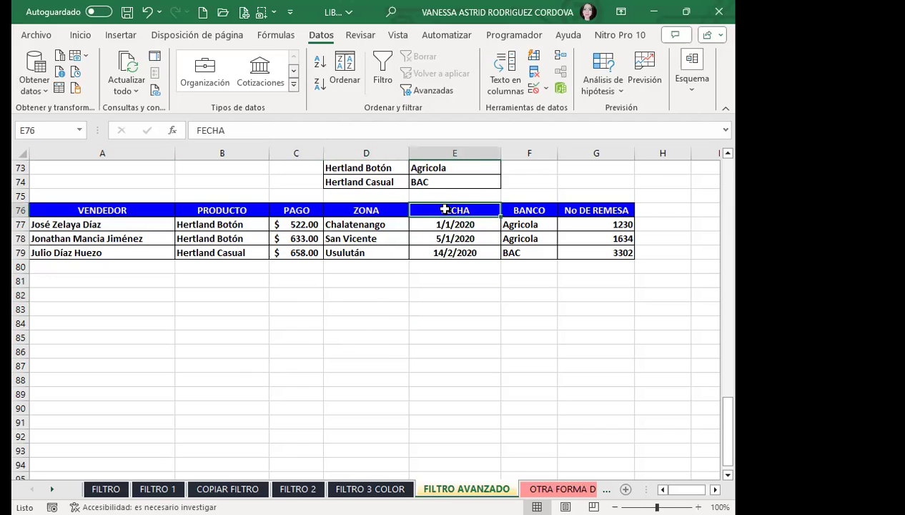
left_click(446, 292)
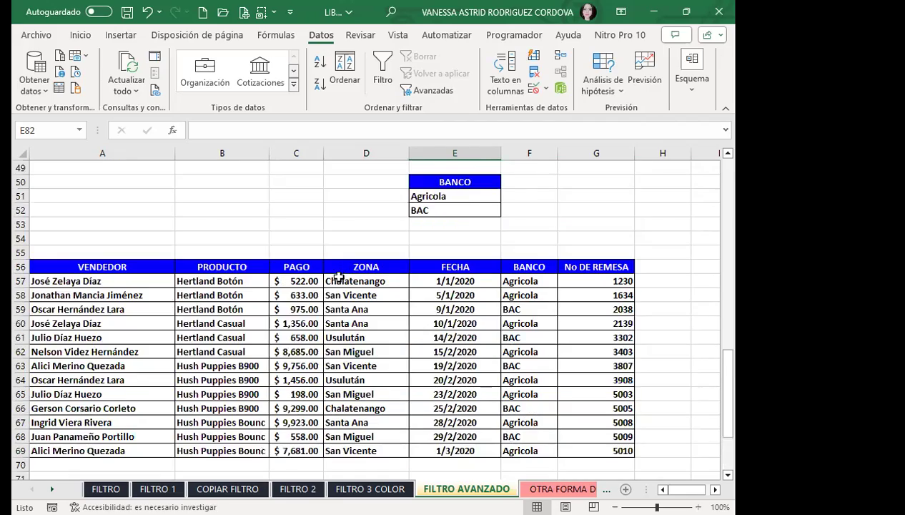
- Select the Sonsonate cell D8 and browse the FILTRO AVANZADO data and extracted rows
scroll(362, 290, "up", 1)
left_click(401, 269)
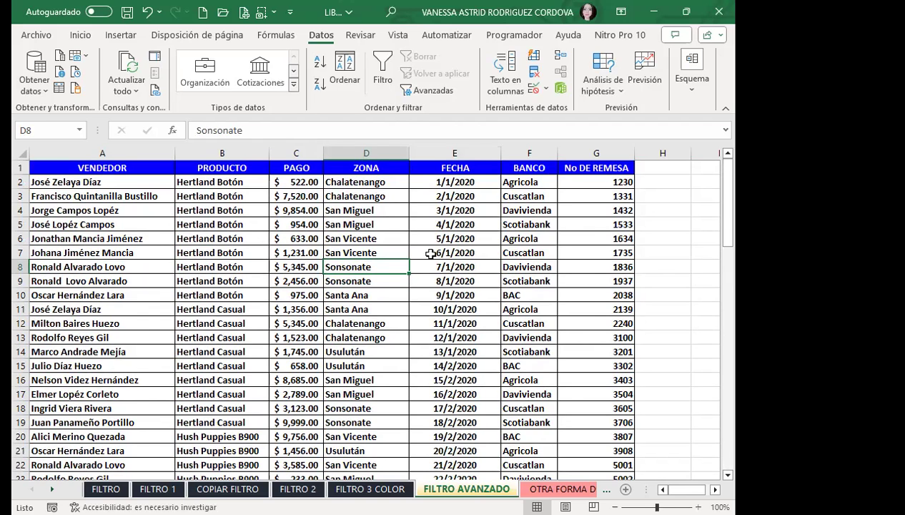
scroll(428, 272, "down", 7)
scroll(462, 282, "down", 7)
scroll(461, 282, "down", 3)
scroll(462, 282, "down", 3)
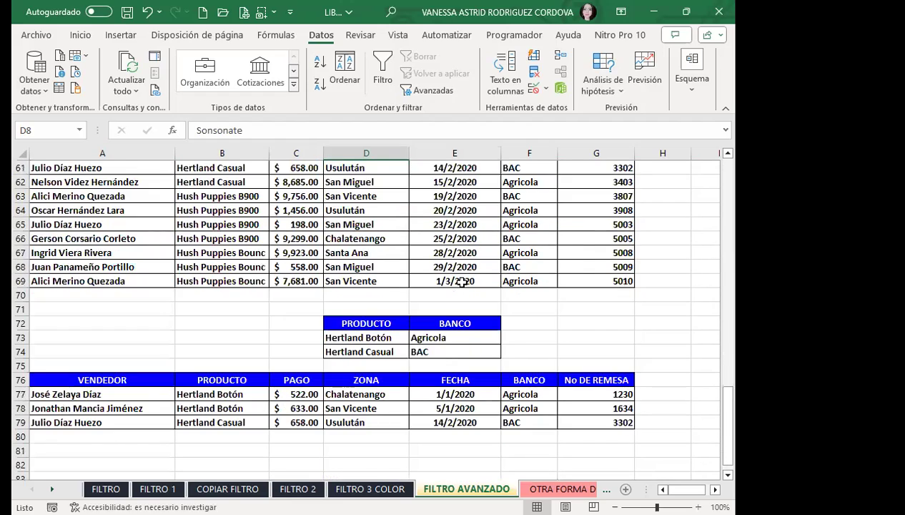
scroll(462, 282, "down", 3)
scroll(472, 290, "up", 5)
scroll(482, 294, "up", 3)
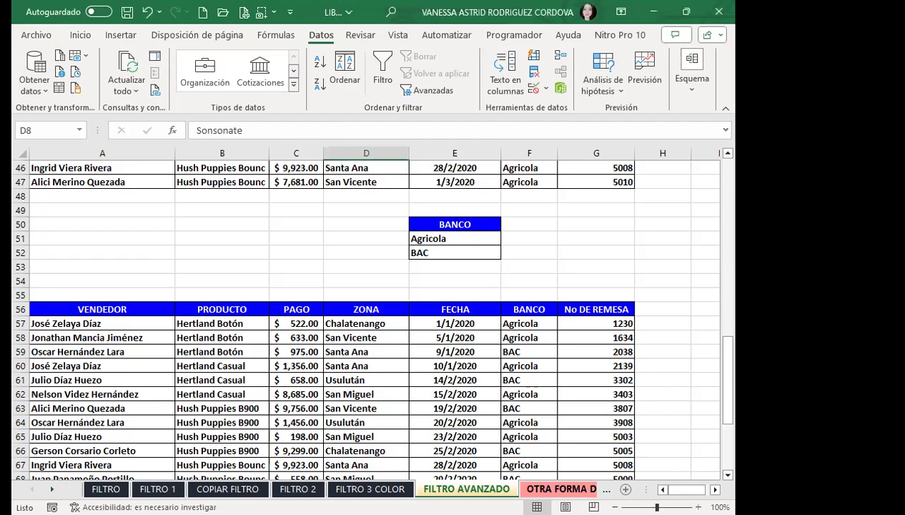
- On OTRA FORMA DE FILTRO, widen column F to show product names, then return to FILTRO AVANZADO
key("ctrl+Page_Down")
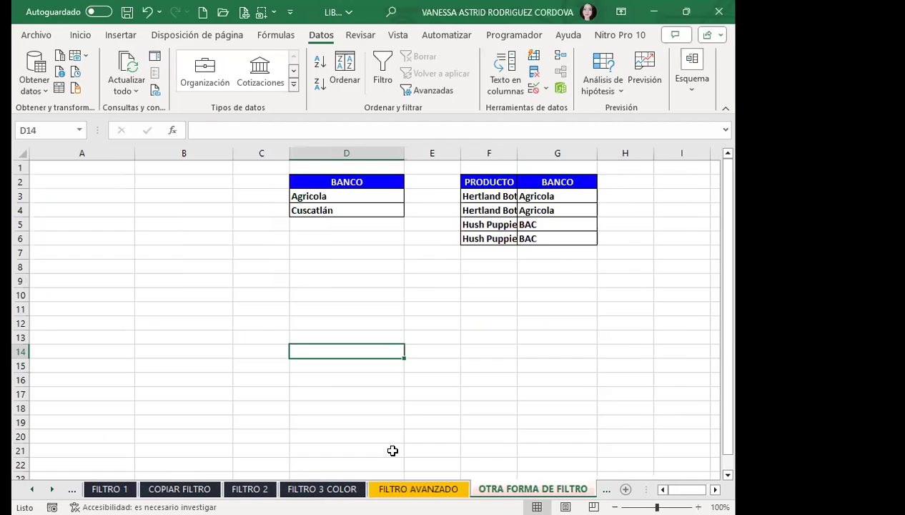
left_click(388, 225)
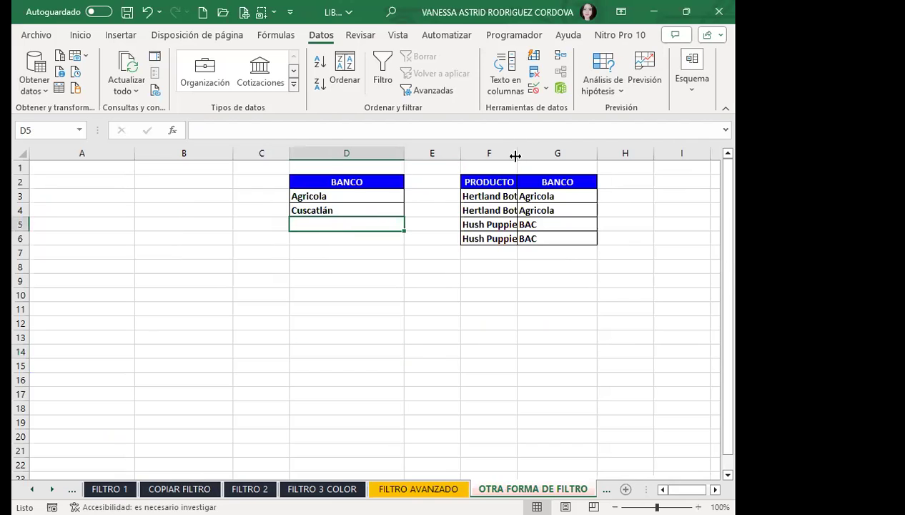
double_click(515, 153)
left_click(404, 294)
left_click_drag(404, 298, 389, 283)
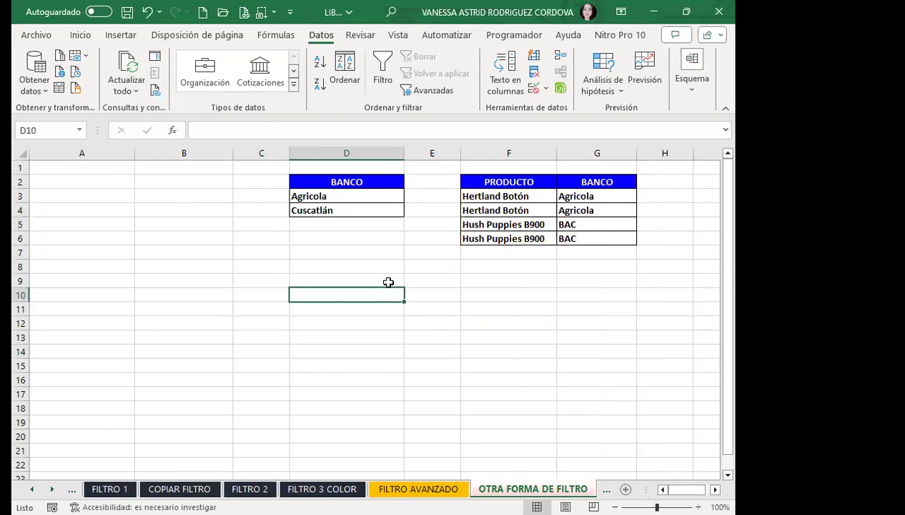
left_click(274, 241)
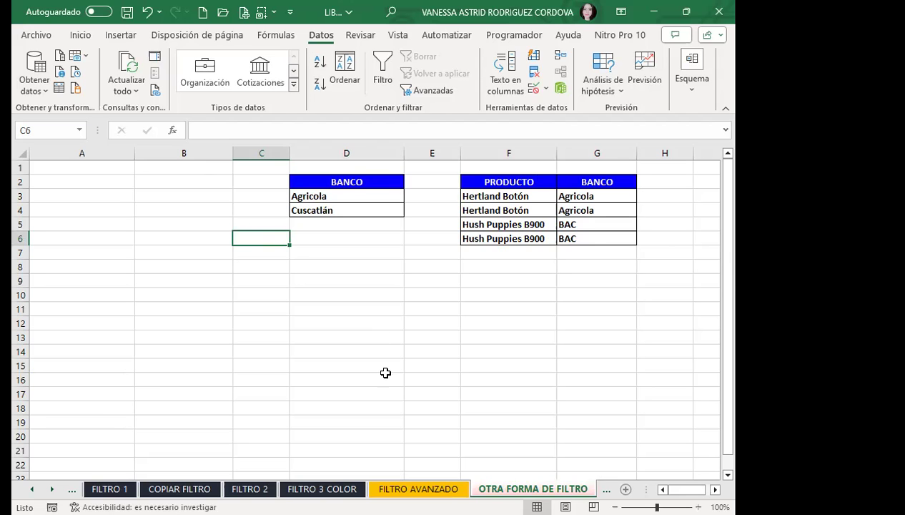
left_click(418, 477)
- Go to the FILTRO AVANZADO sheet and select a cell inside the data table
left_click(418, 489)
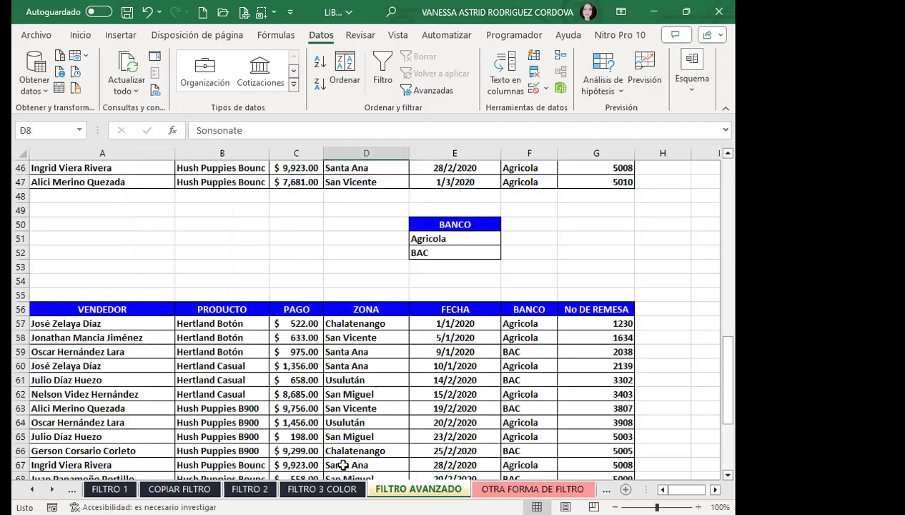
scroll(329, 204, "up", 14)
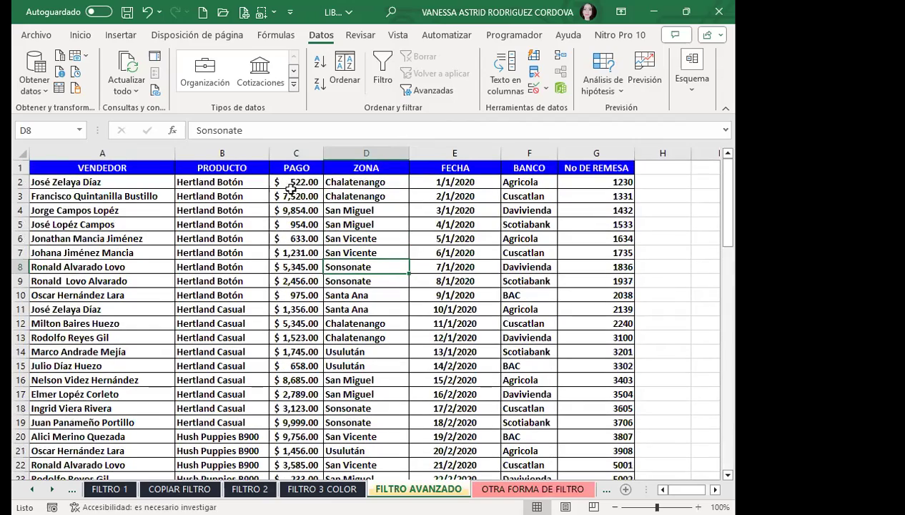
left_click(283, 206)
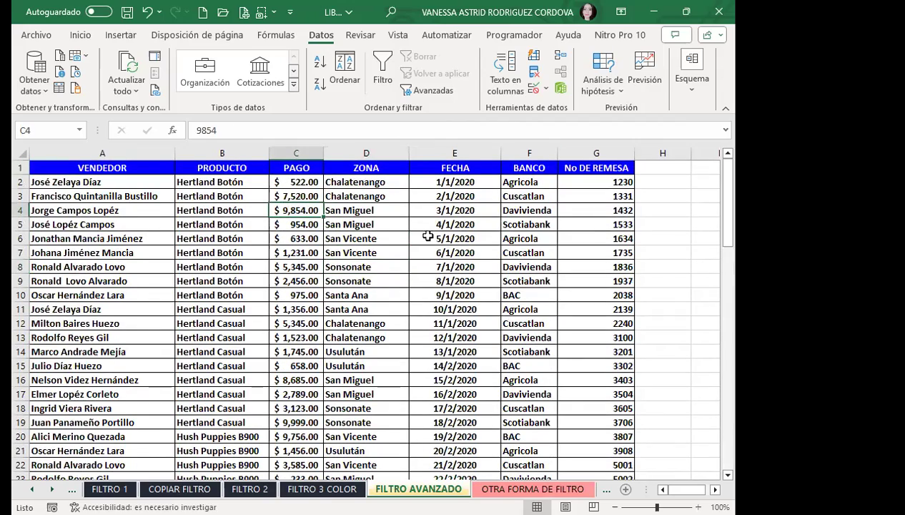
scroll(400, 271, "down", 5)
scroll(413, 279, "up", 2)
scroll(372, 270, "up", 3)
left_click(369, 250)
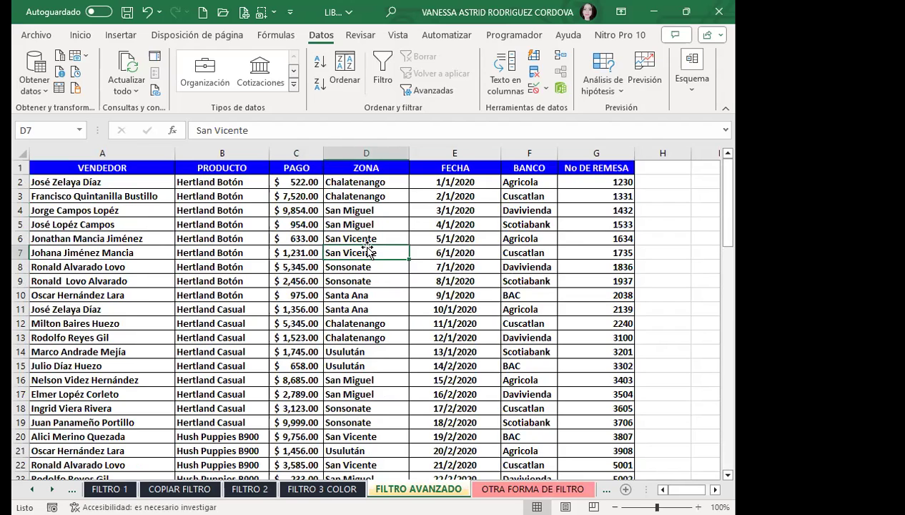
- In Advanced Filter, set the criteria to the BANCO list D2:D4 on OTRA FORMA DE FILTRO
left_click(433, 91)
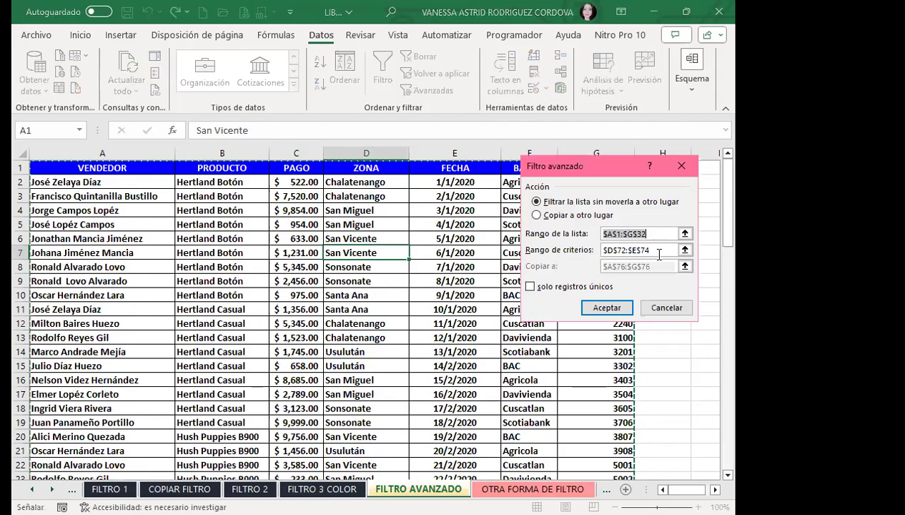
scroll(572, 286, "down", 12)
scroll(489, 323, "down", 6)
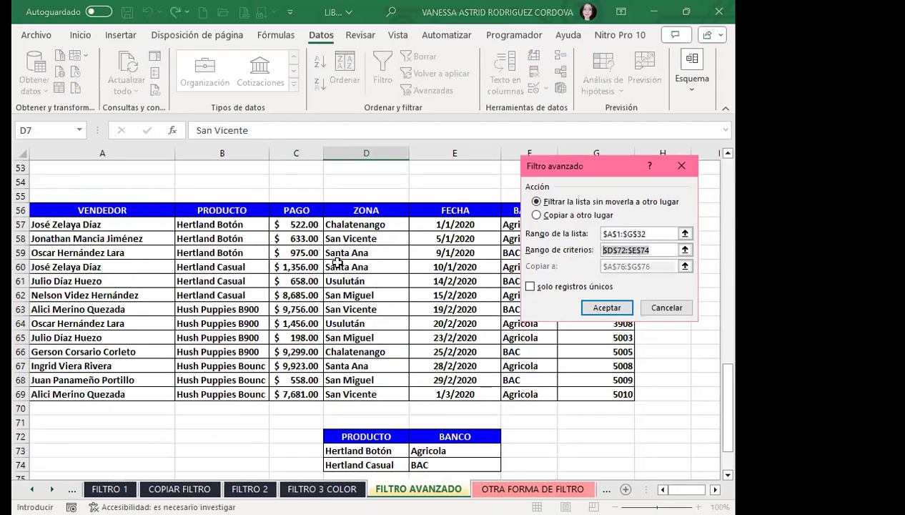
key("ctrl+Page_Down")
left_click(333, 181)
left_click_drag(334, 181, 336, 211)
- Try copying results to A10 on OTRA FORMA DE FILTRO, dismiss the error, and return there
left_click(536, 214)
left_click(642, 265)
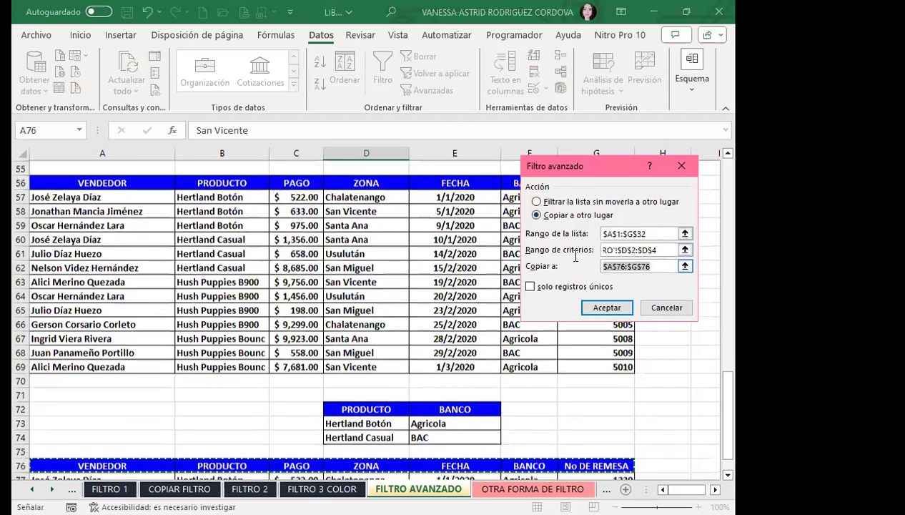
key("ctrl+Page_Down")
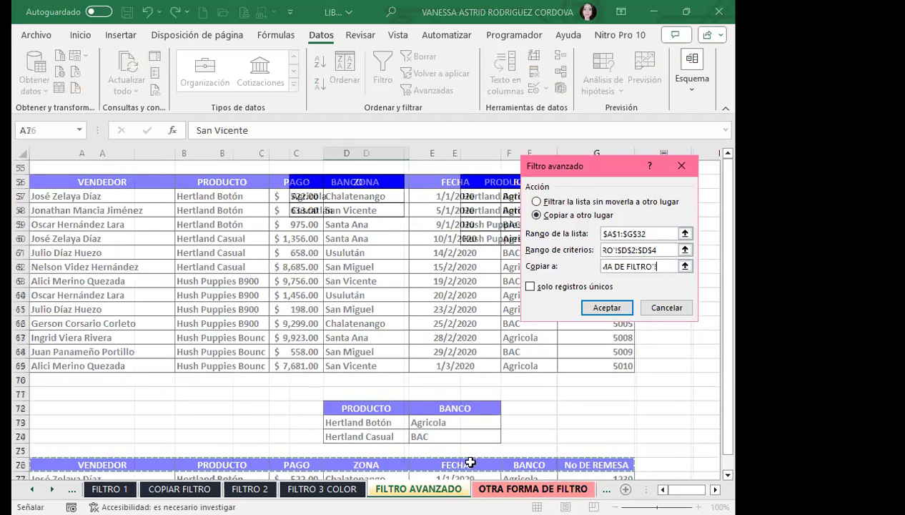
left_click(68, 293)
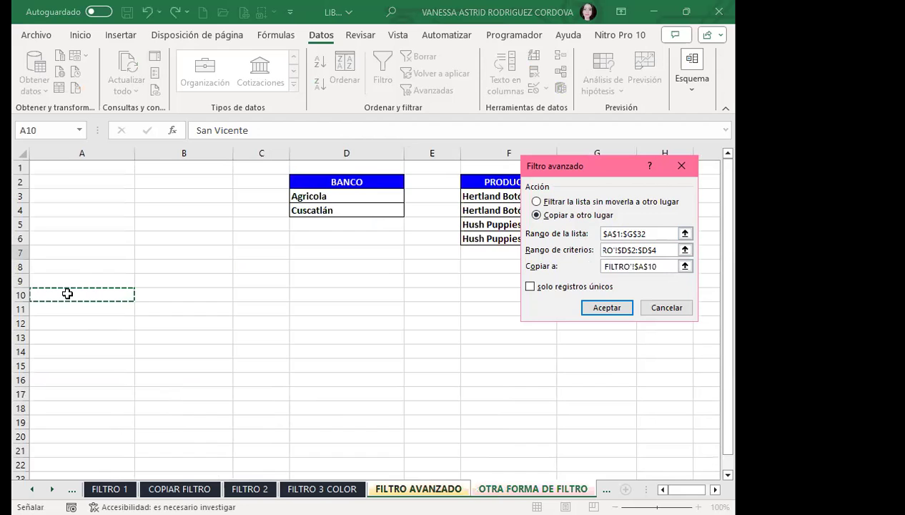
left_click(607, 309)
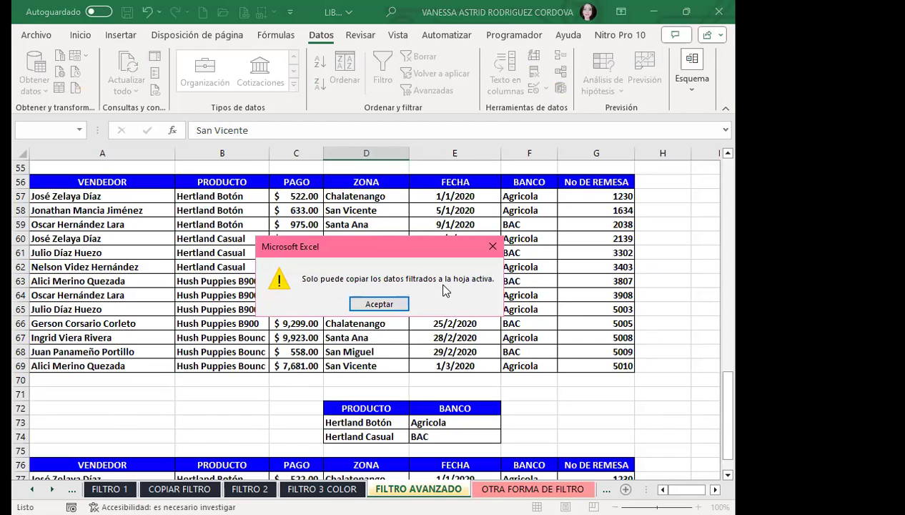
left_click(384, 305)
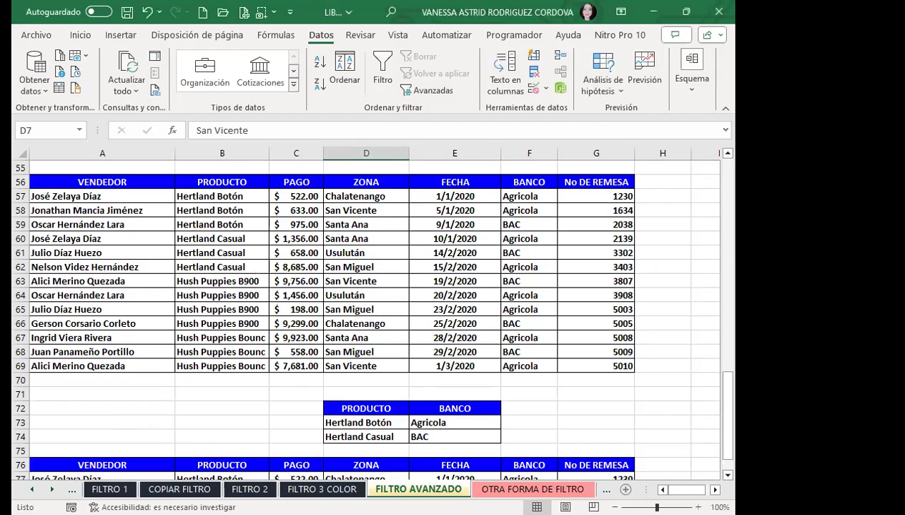
key("ctrl+Page_Down")
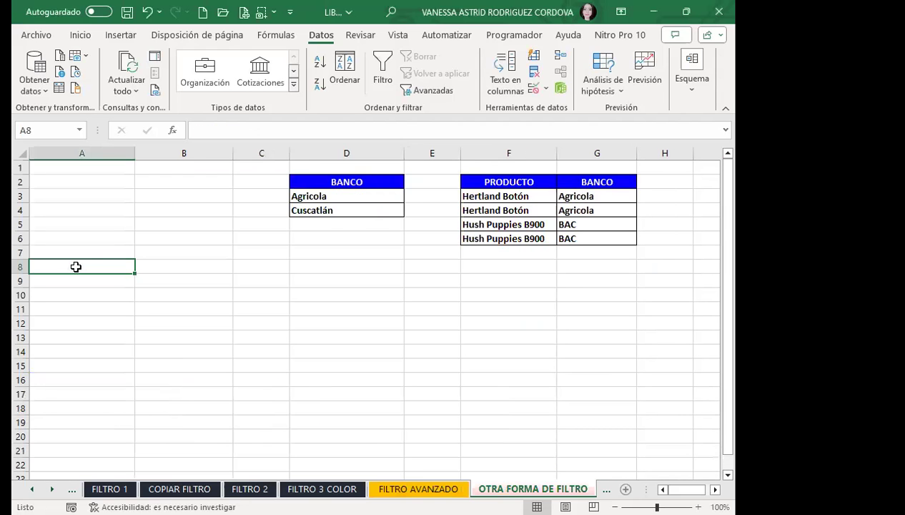
key("ctrl+Page_Up")
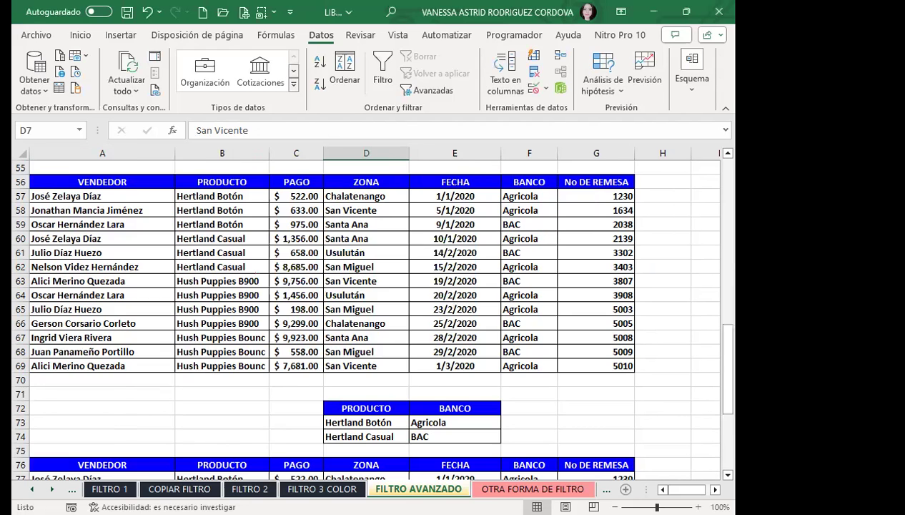
scroll(316, 308, "up", 15)
left_click(349, 279)
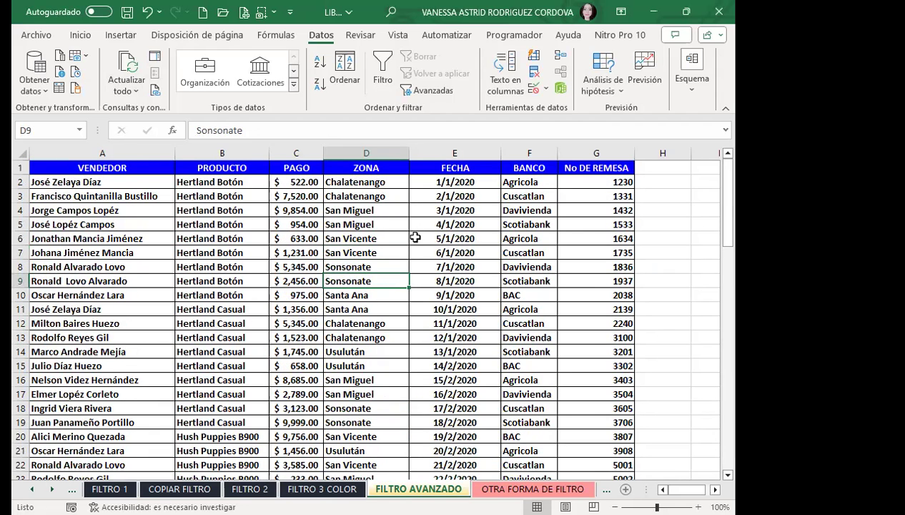
left_click(524, 488)
left_click(319, 237)
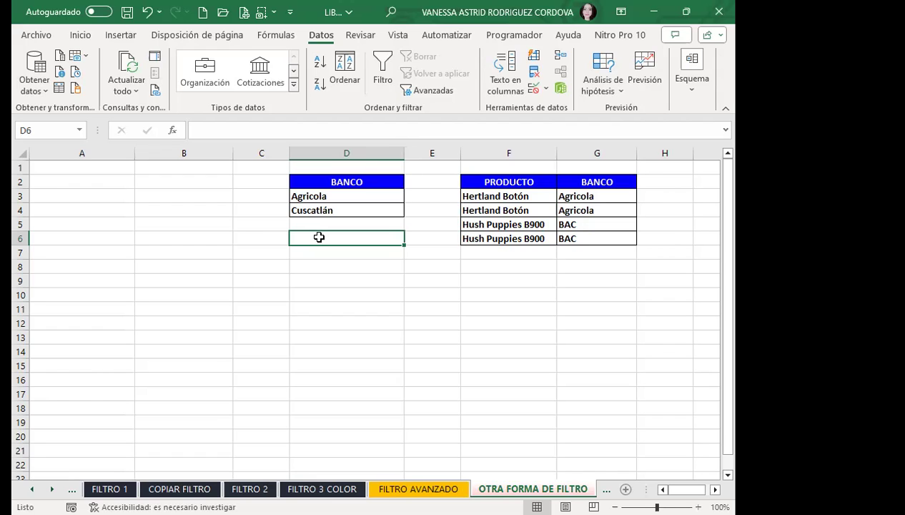
- Advanced-filter 'FILTRO AVANZADO'!A1:G32 by criteria D2:D4, copying matches to A11
left_click(428, 91)
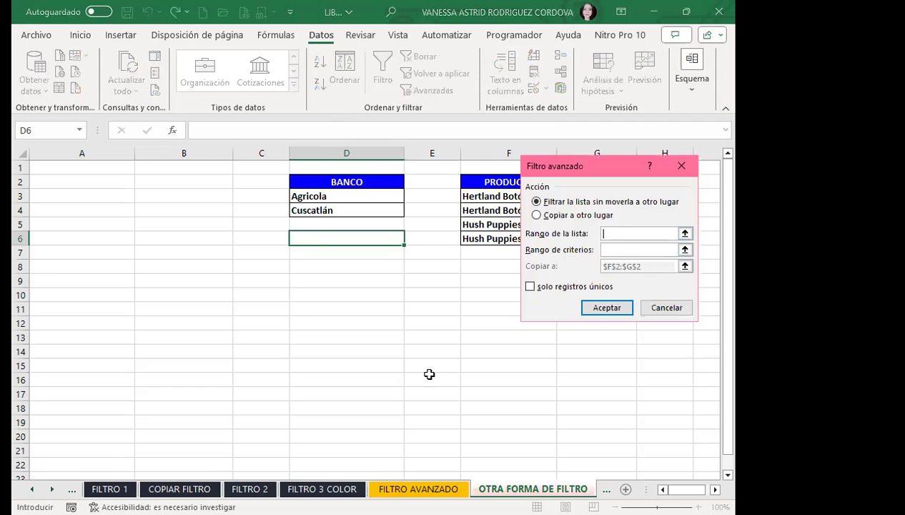
left_click(419, 489)
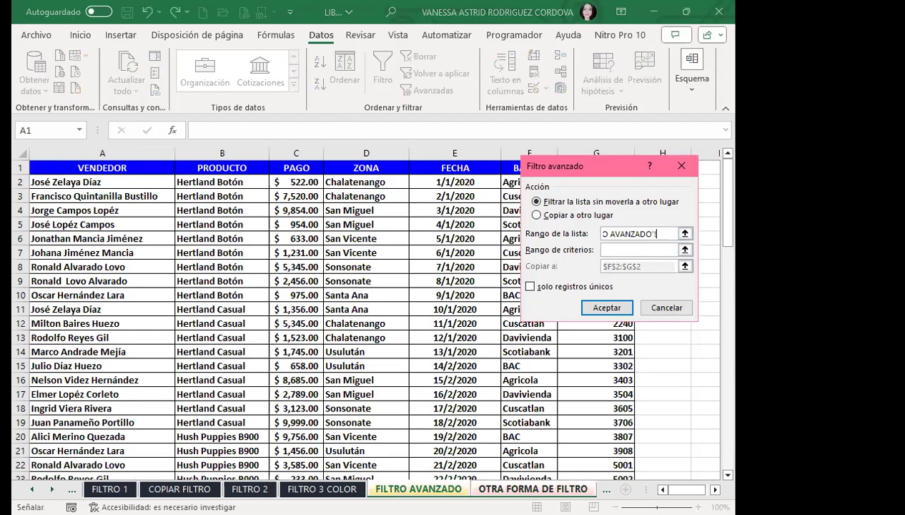
left_click_drag(103, 168, 593, 469)
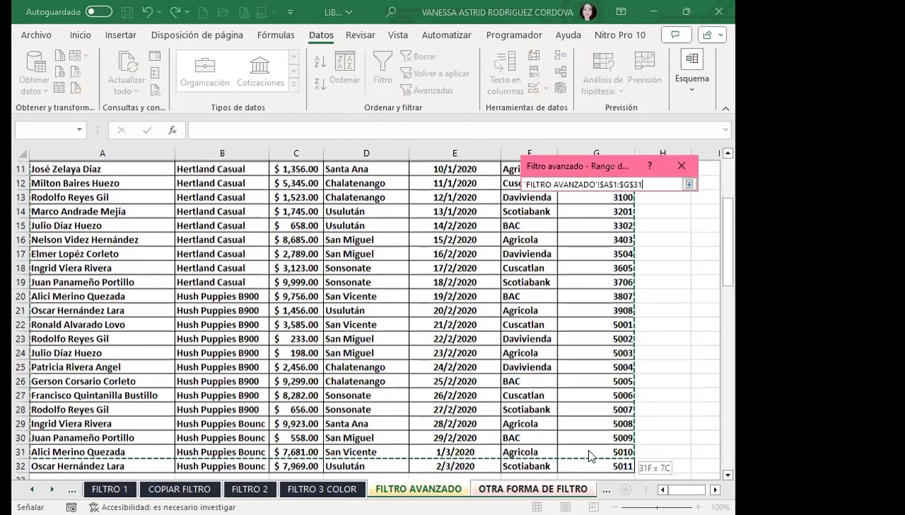
left_click_drag(593, 456, 593, 466)
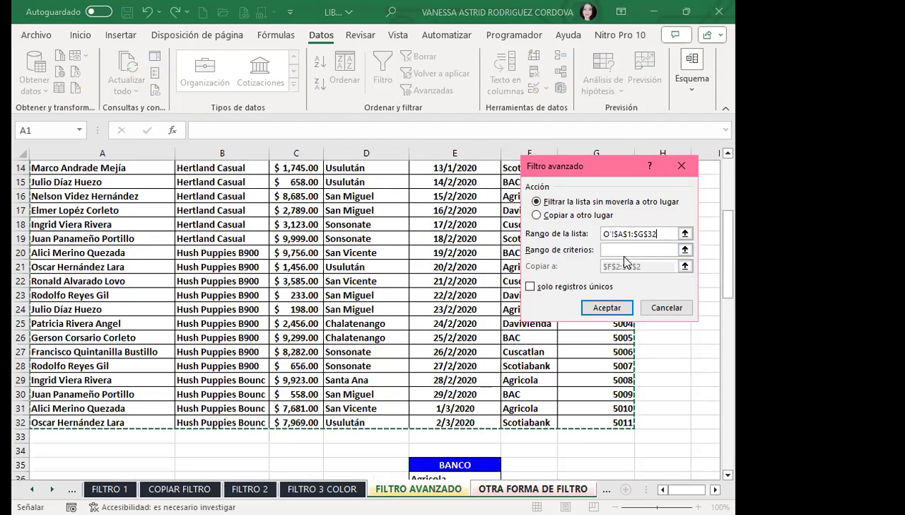
key("ctrl+Page_Down")
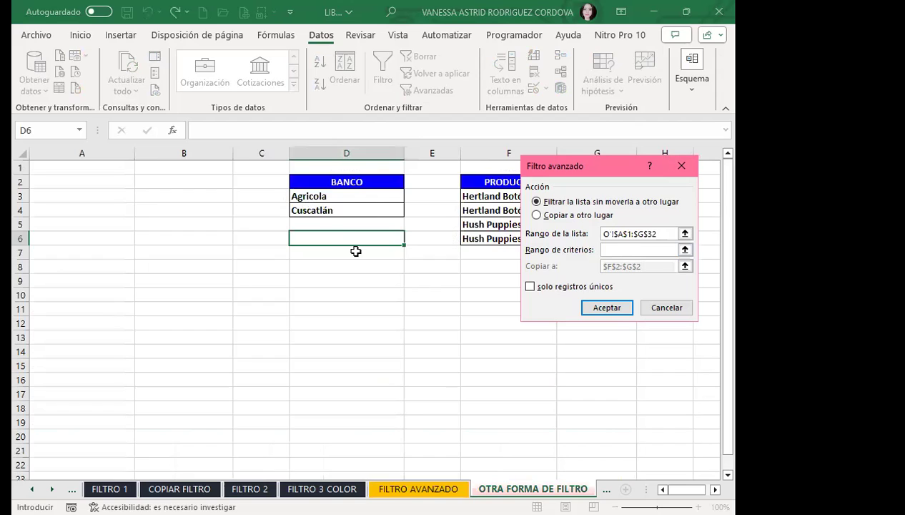
left_click(325, 180)
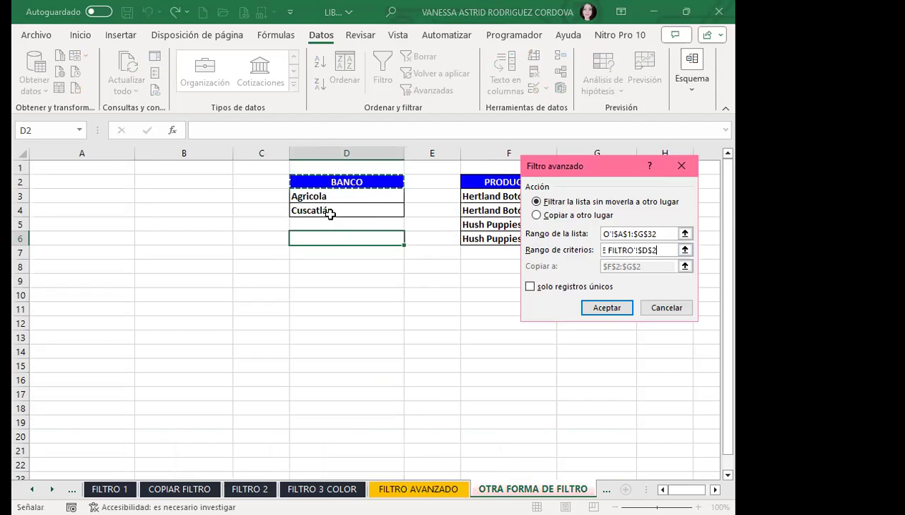
left_click(536, 215)
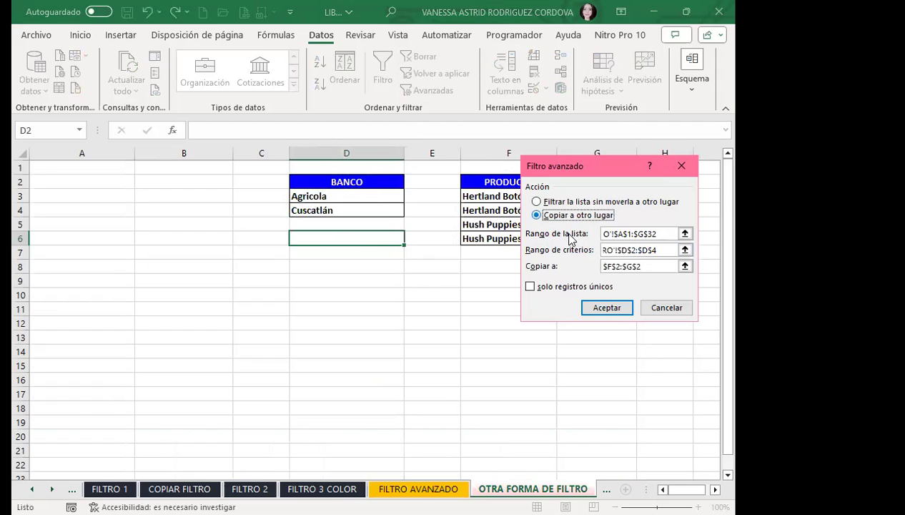
left_click(654, 266)
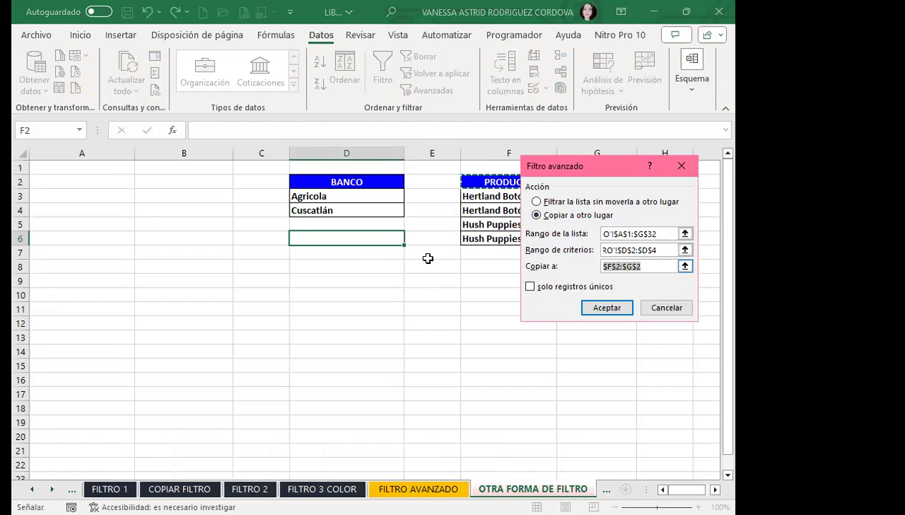
left_click(89, 316)
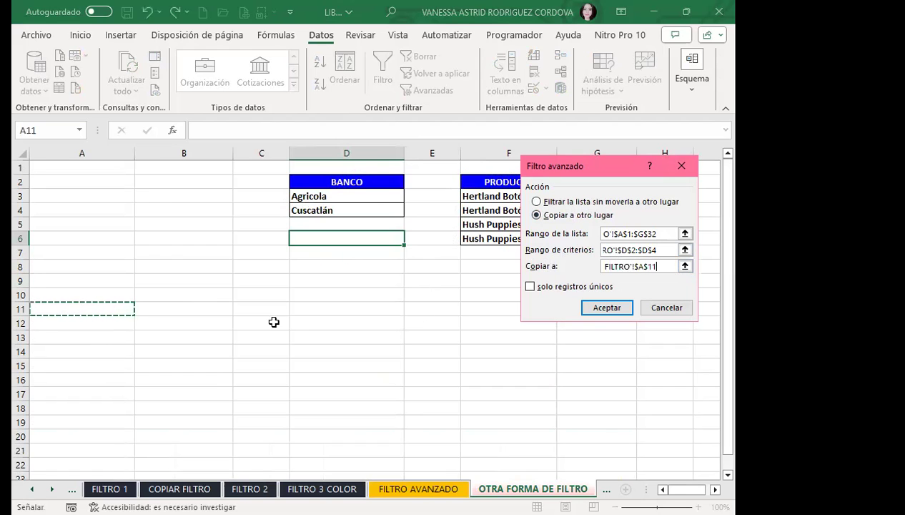
left_click(606, 308)
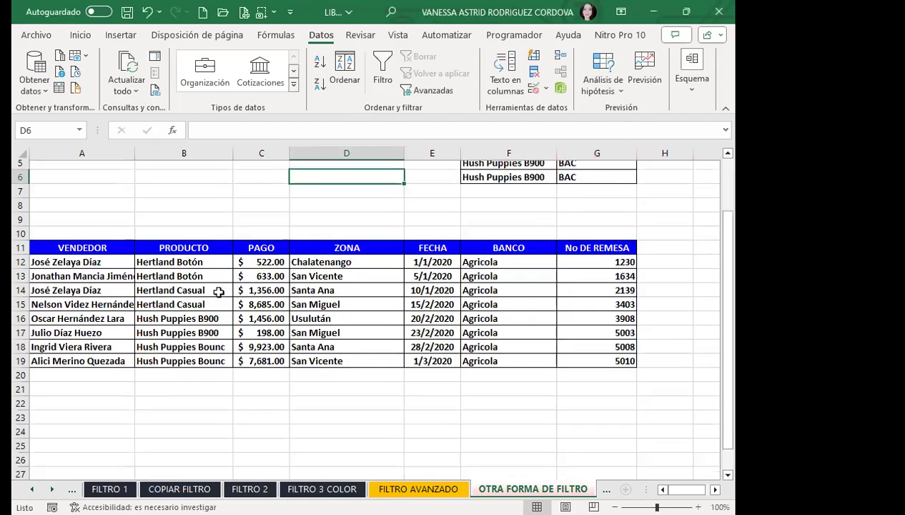
scroll(222, 340, "down", 2)
scroll(277, 314, "up", 3)
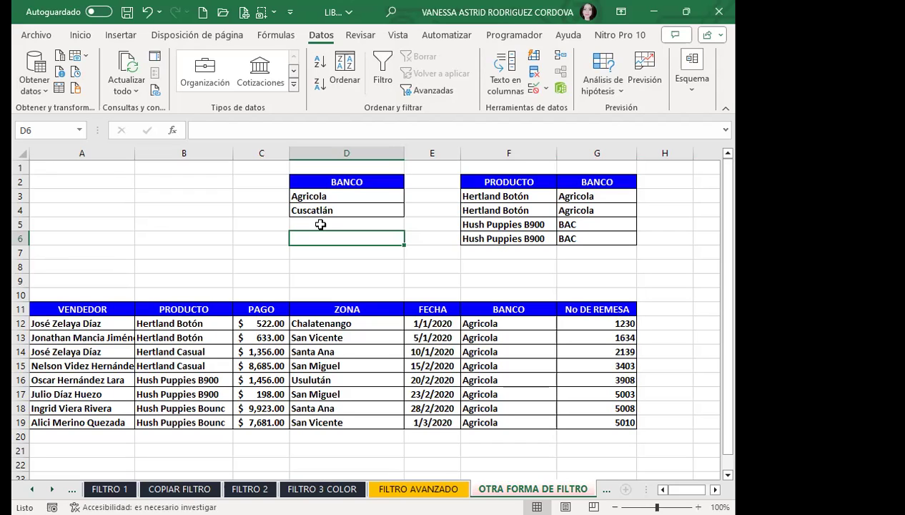
scroll(321, 218, "down", 1)
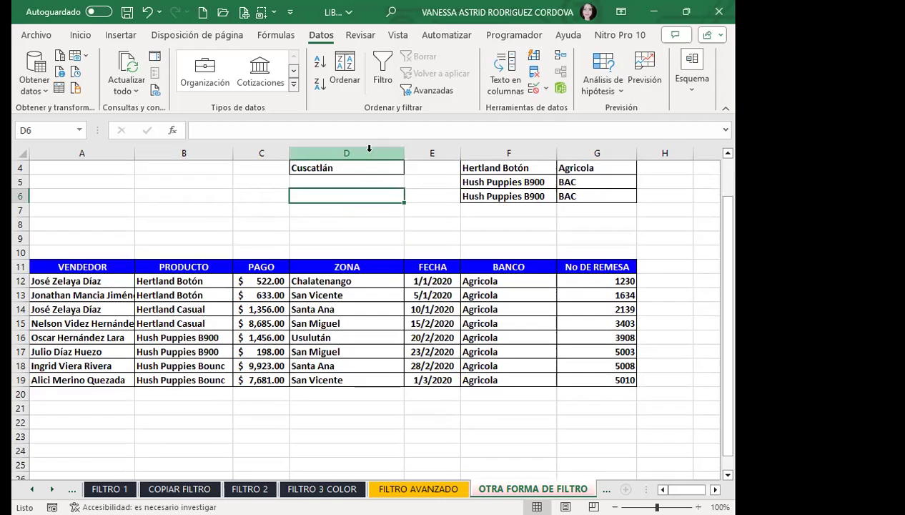
scroll(335, 170, "up", 1)
scroll(335, 170, "up", 1)
left_click(501, 196)
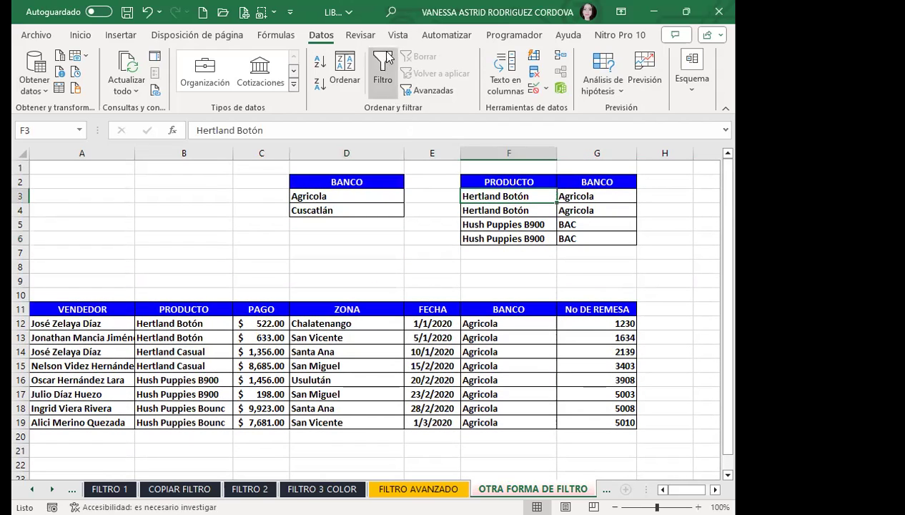
left_click(383, 71)
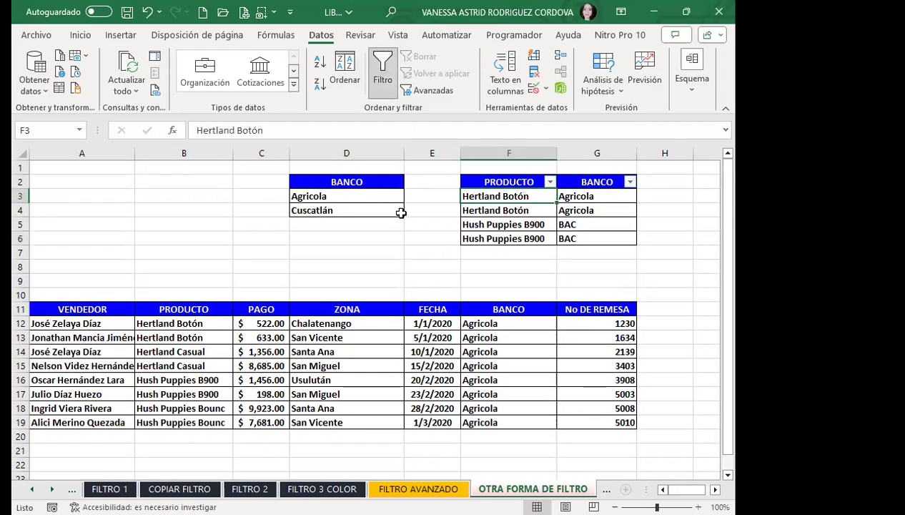
left_click(360, 35)
left_click(321, 35)
left_click(429, 90)
key("Escape")
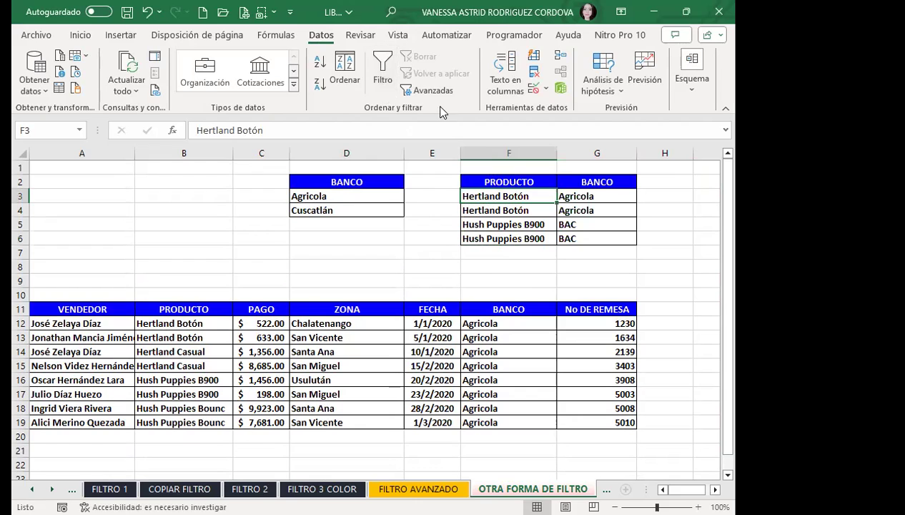
- In Advanced Filter, set the list range to 'FILTRO AVANZADO'!A1:G32
left_click(429, 90)
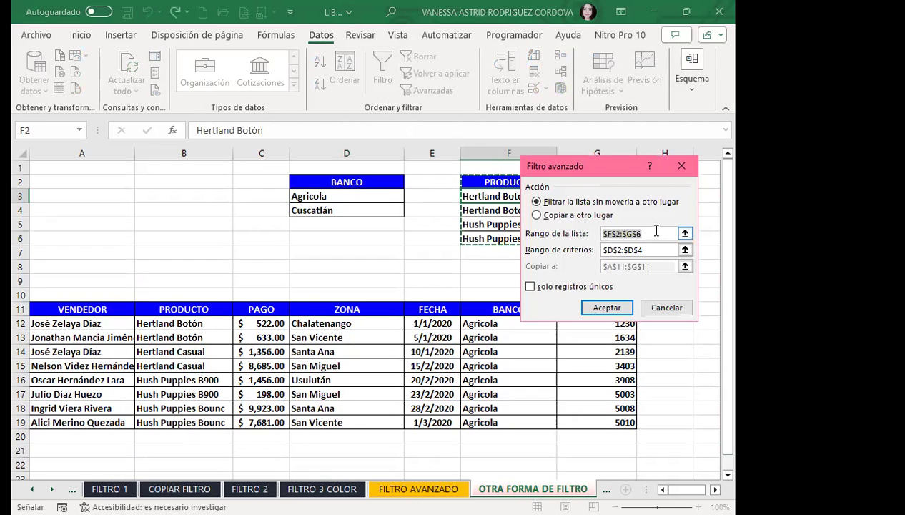
left_click(411, 488)
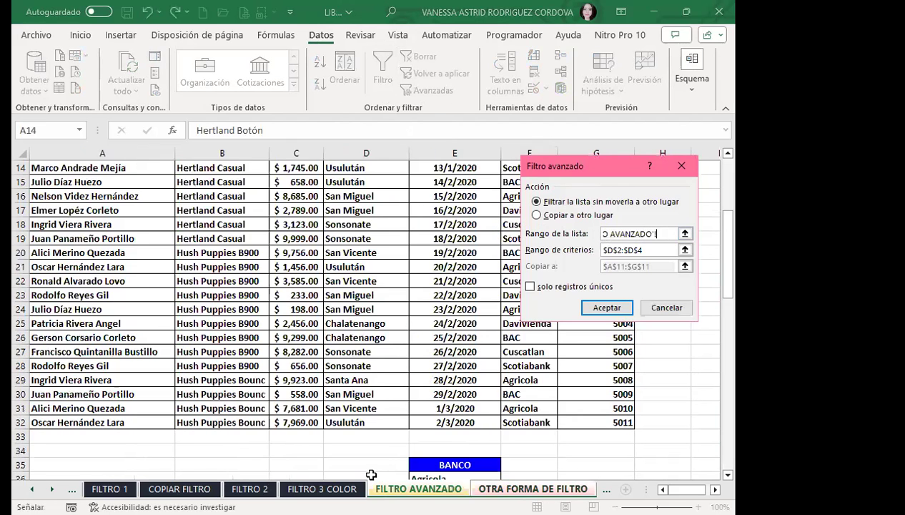
scroll(25, 223, "up", 5)
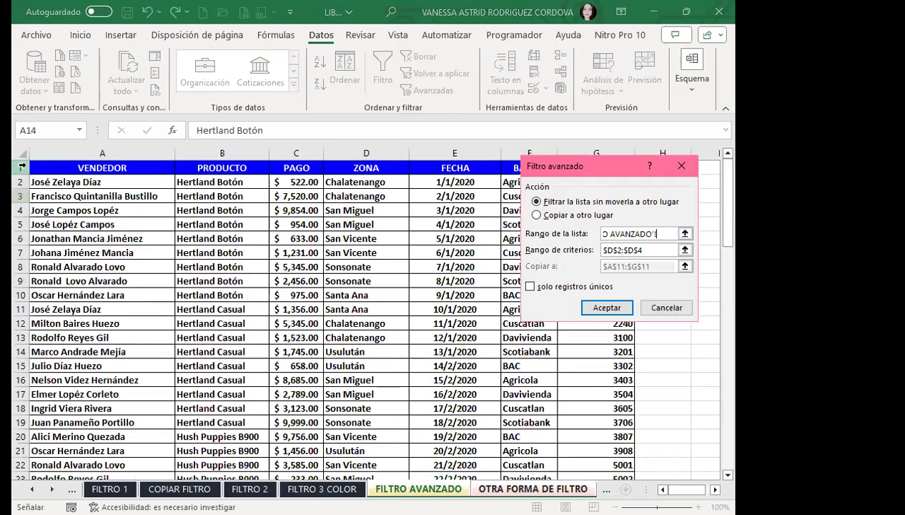
left_click(64, 168)
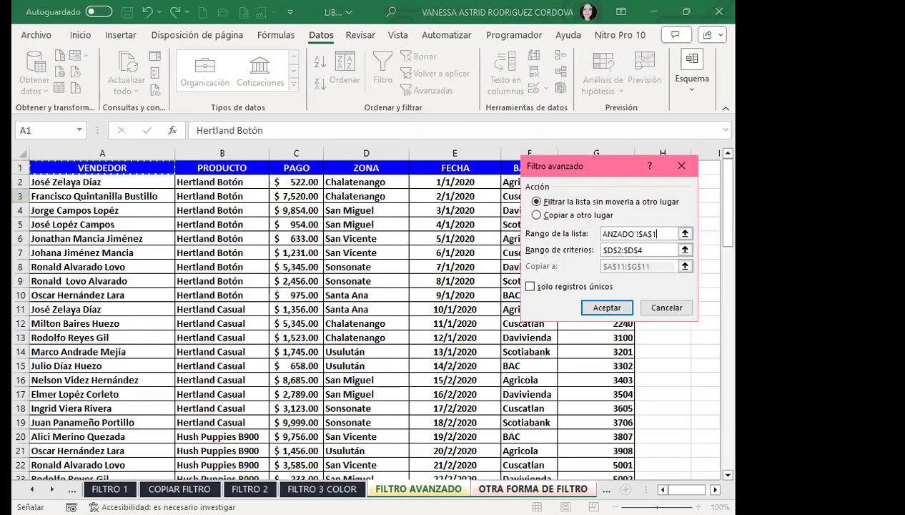
left_click_drag(63, 168, 594, 466)
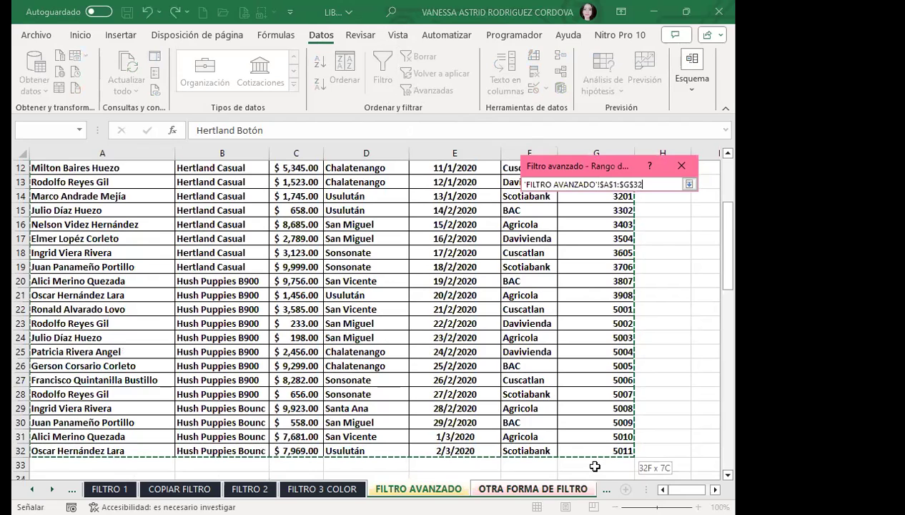
left_click_drag(594, 467, 595, 464)
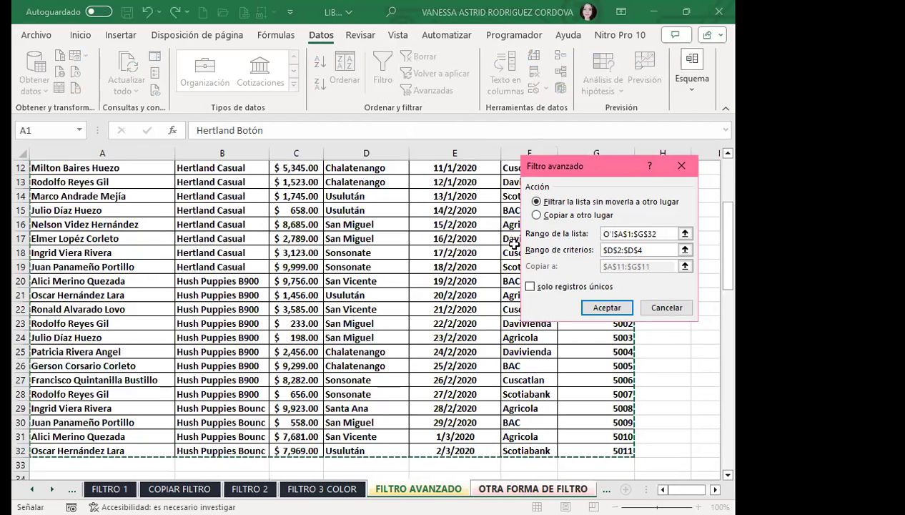
- Use criteria F2:G6, copy results to A23, and run the filter
left_click(645, 251)
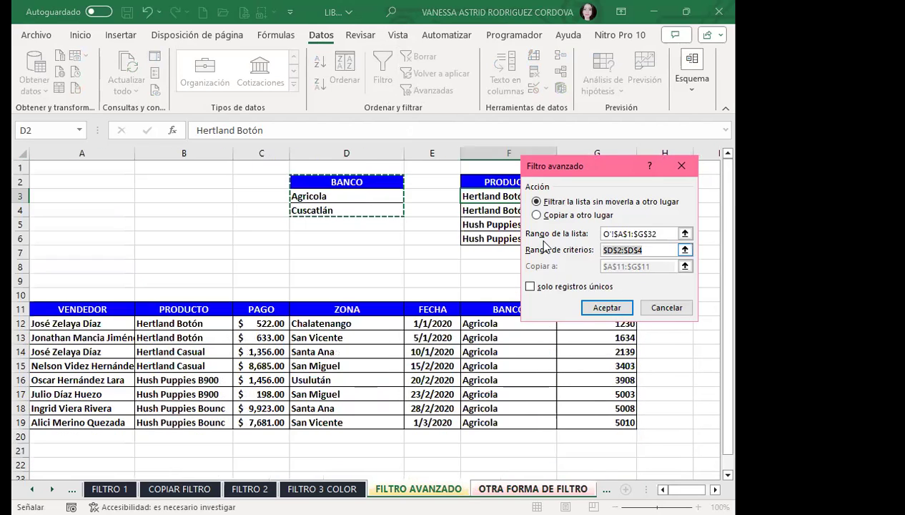
left_click(488, 185)
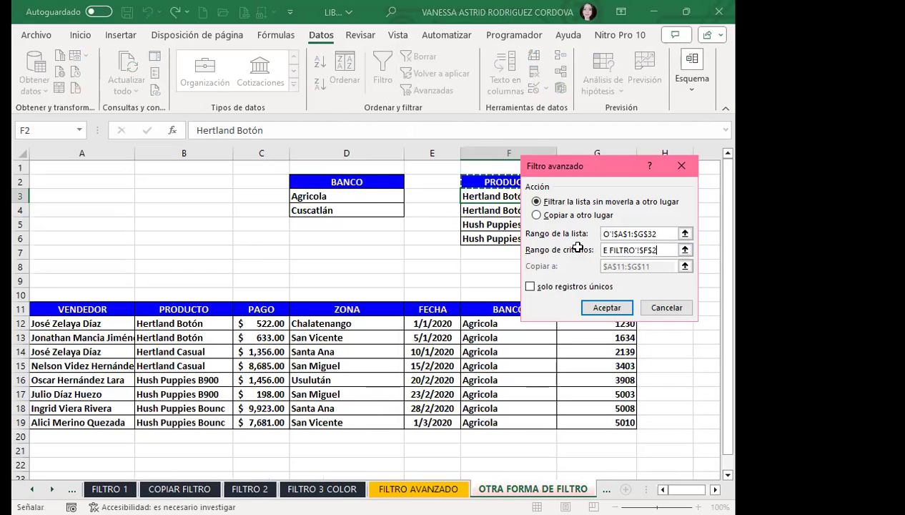
left_click_drag(558, 220, 564, 238)
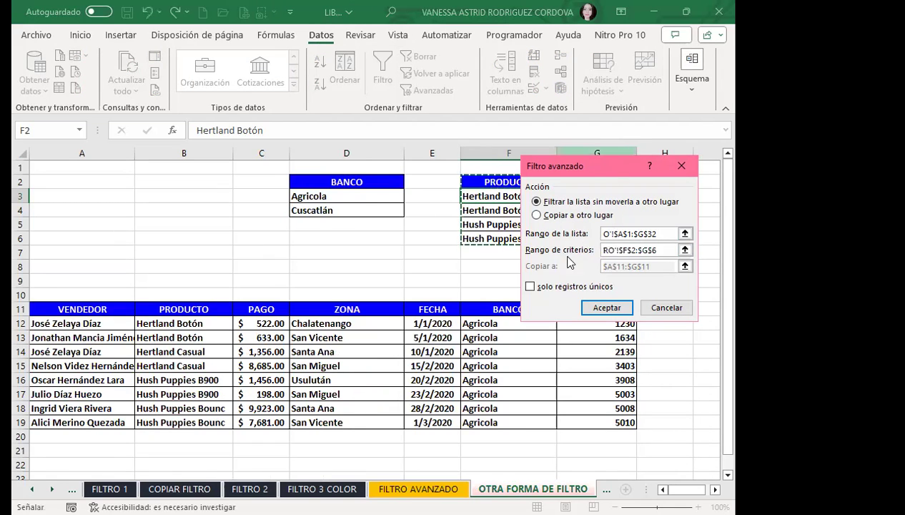
left_click(536, 216)
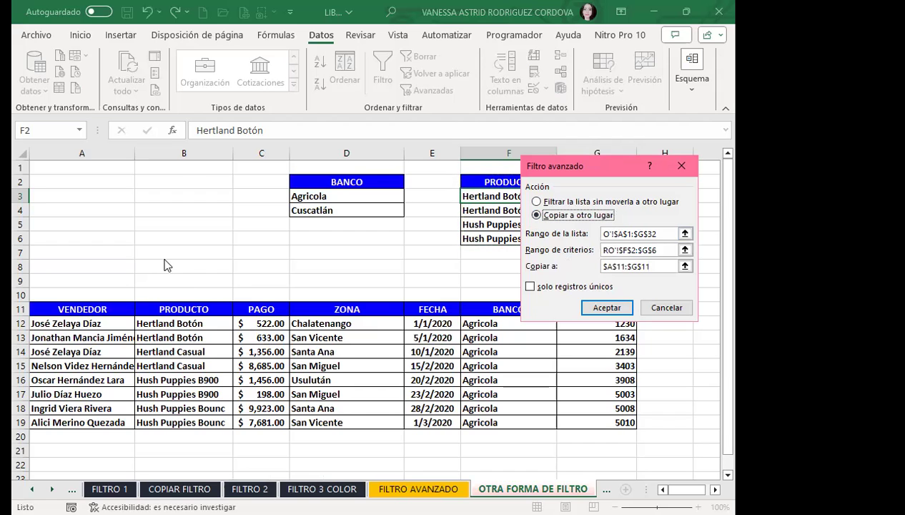
left_click(647, 266)
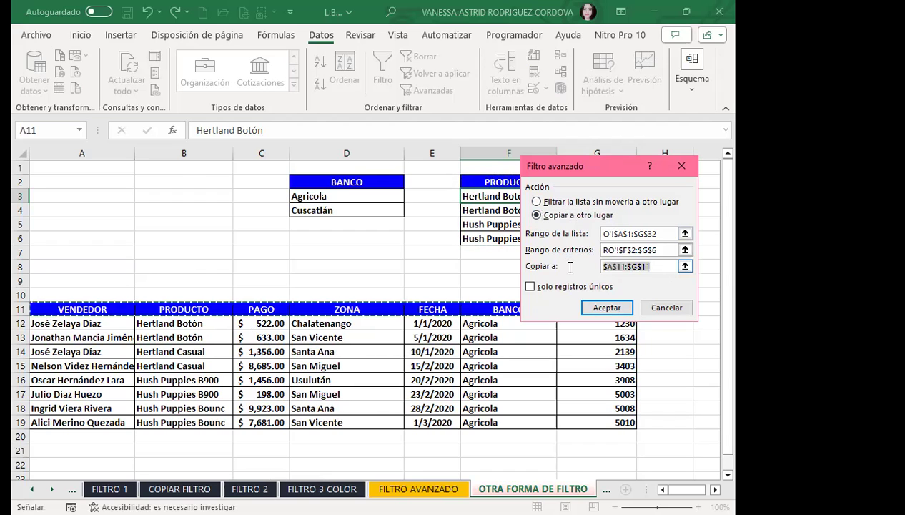
scroll(143, 298, "down", 5)
left_click(40, 266)
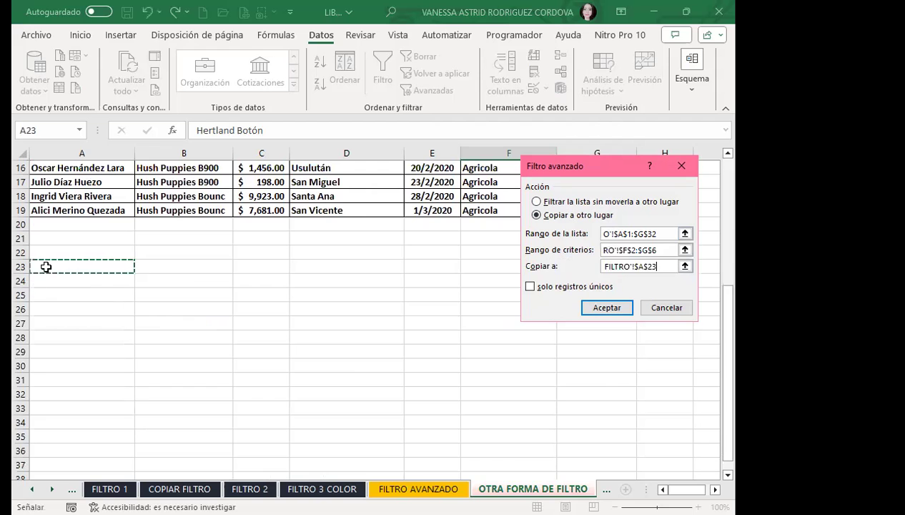
left_click(604, 309)
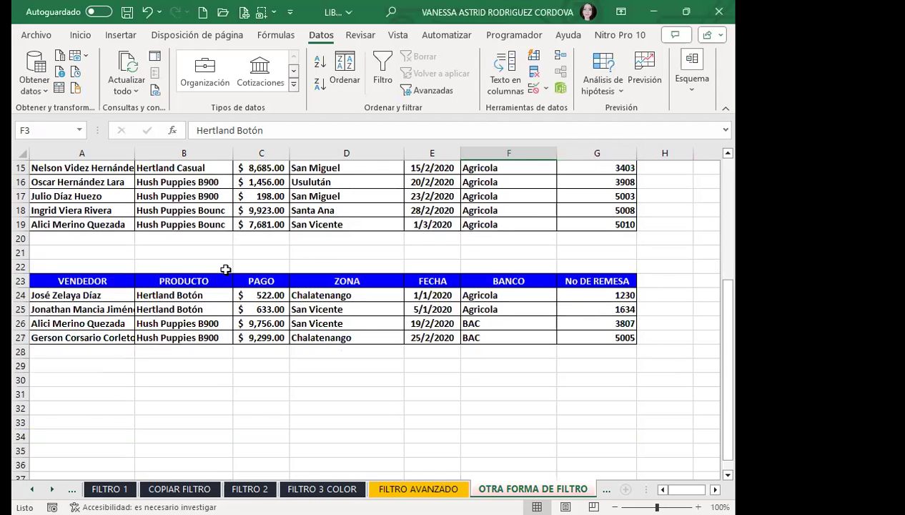
scroll(282, 273, "down", 1)
left_click(499, 296)
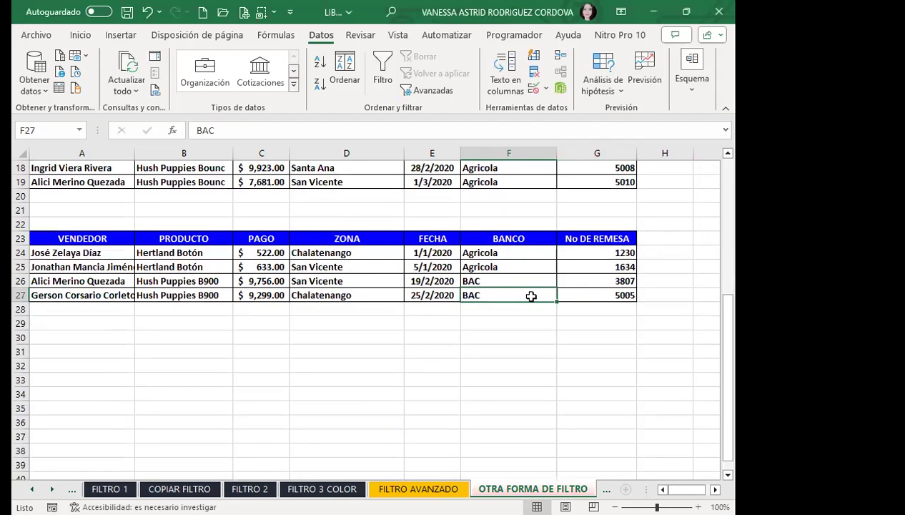
scroll(529, 296, "up", 3)
scroll(533, 296, "up", 3)
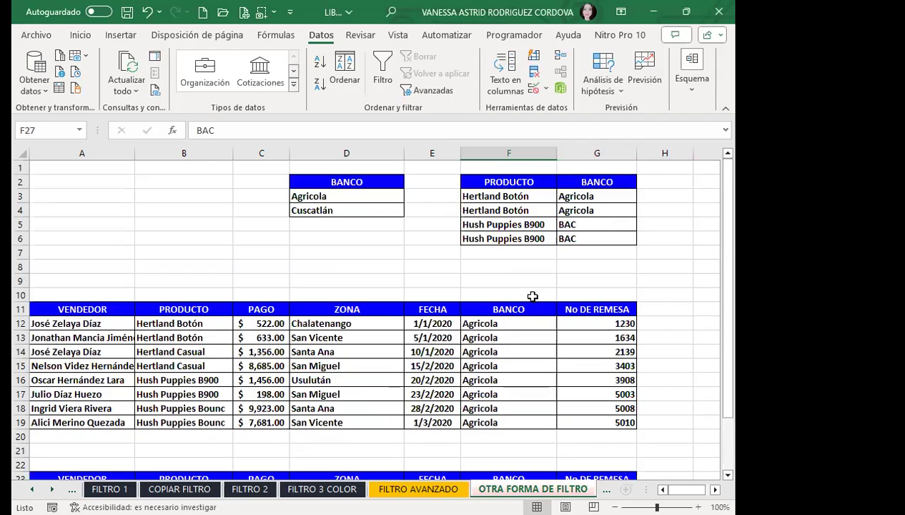
left_click(604, 196)
left_click(599, 210)
left_click(594, 225)
left_click(594, 238)
left_click(522, 242)
left_click(592, 238)
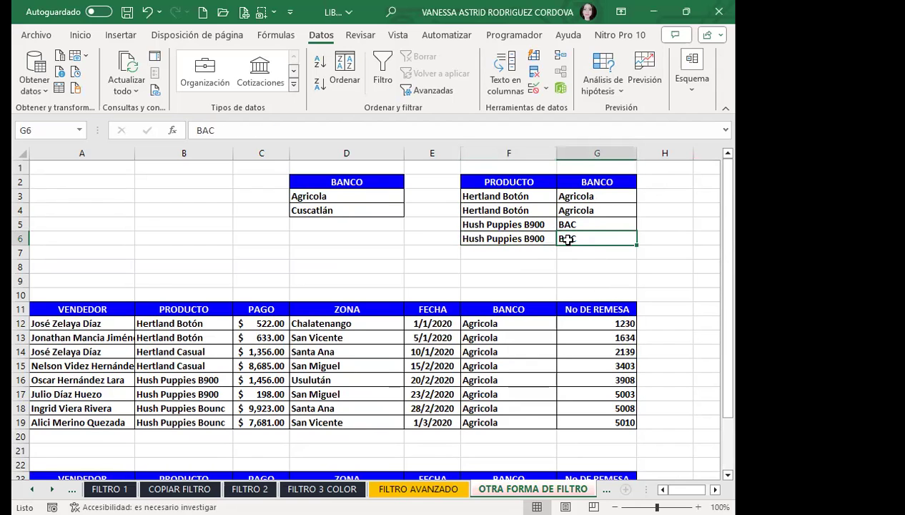
left_click(538, 208)
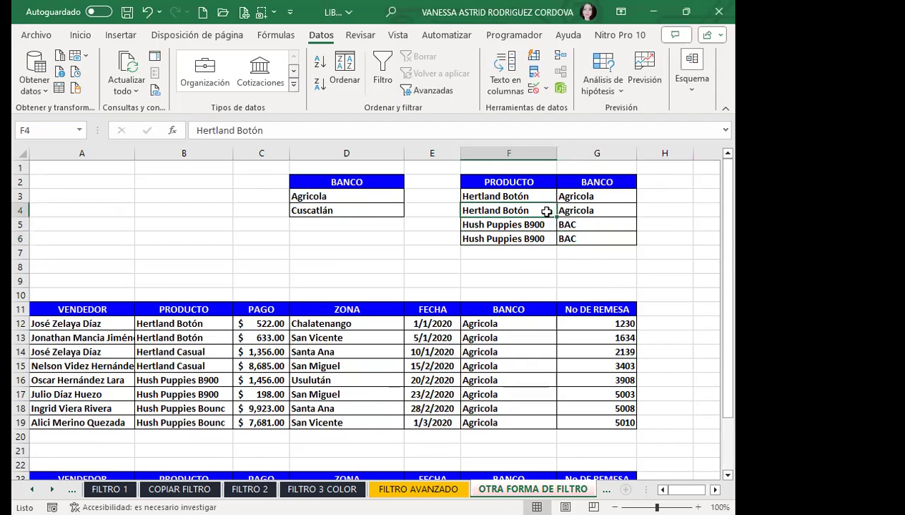
scroll(295, 297, "down", 5)
scroll(397, 251, "down", 1)
left_click(494, 264)
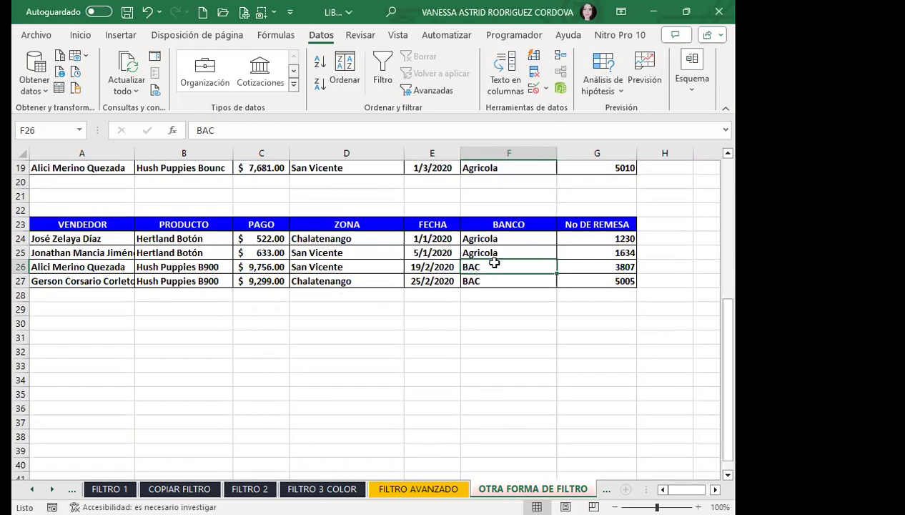
left_click(172, 234)
left_click(182, 254)
left_click_drag(194, 269, 192, 285)
left_click(166, 293)
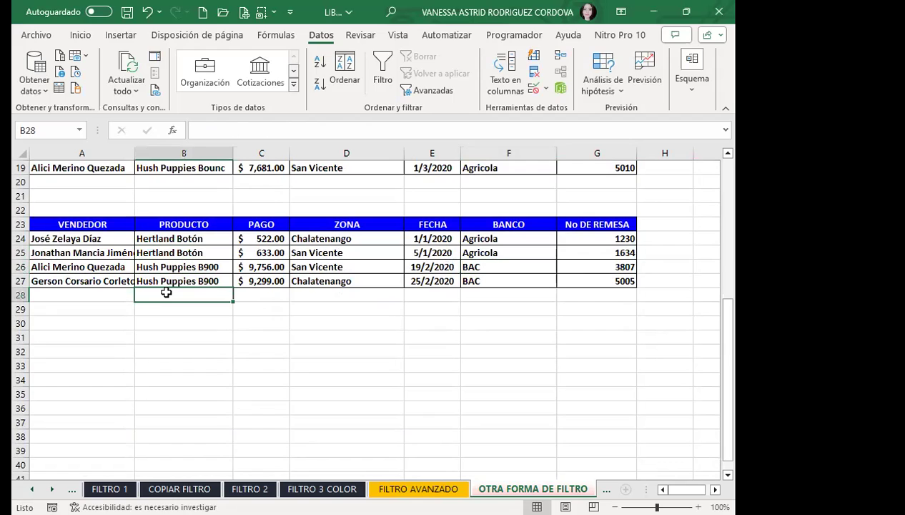
left_click(509, 250)
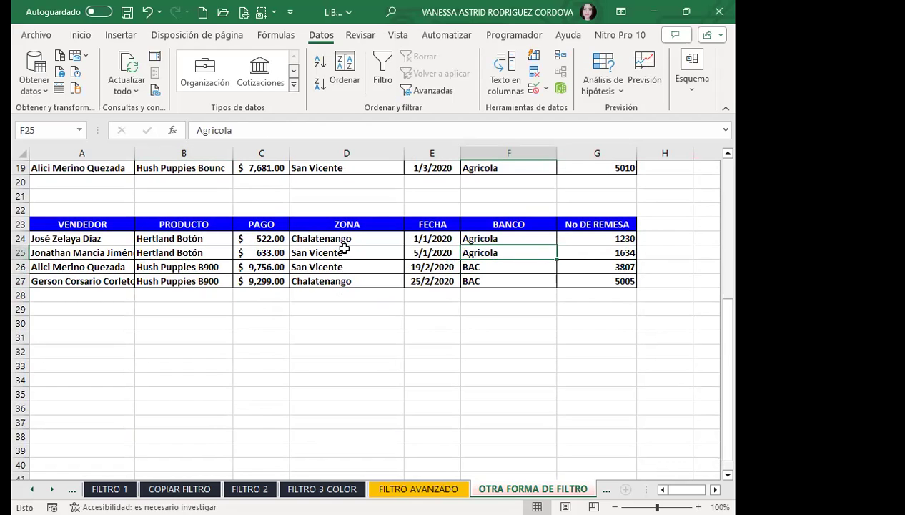
left_click(215, 235)
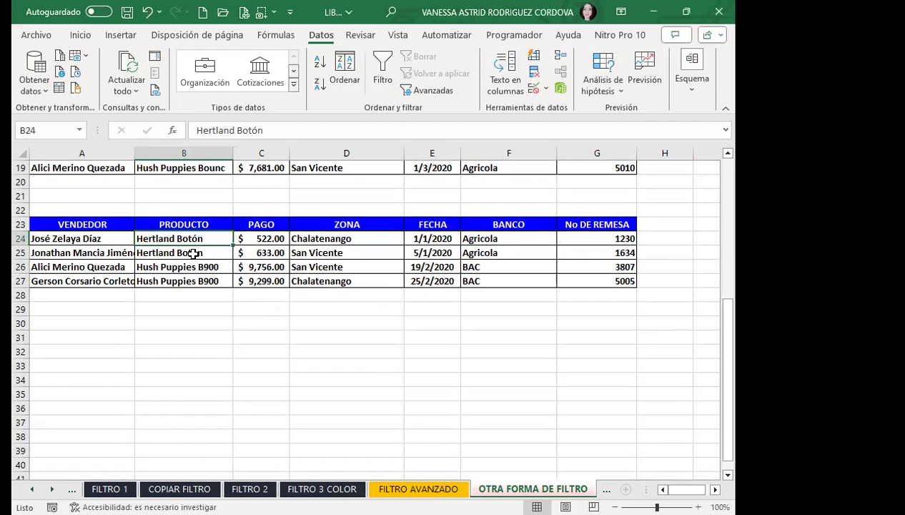
left_click(217, 250)
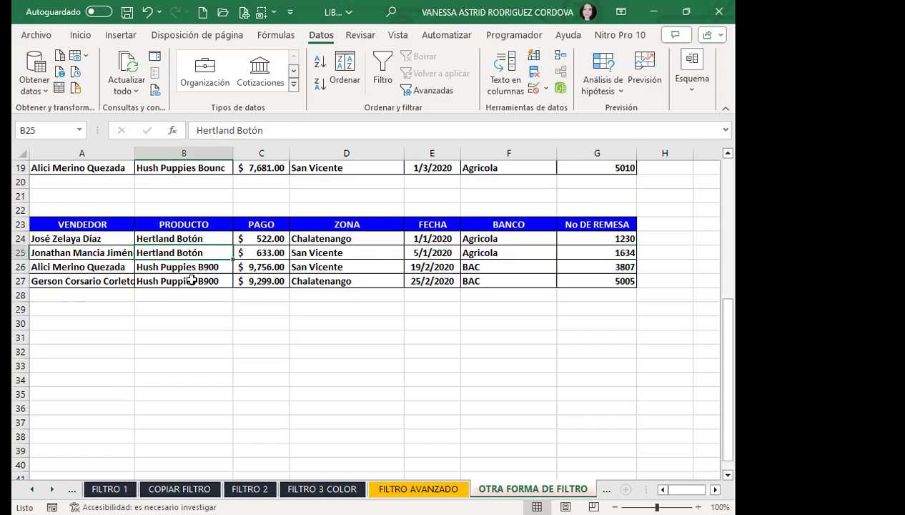
left_click(219, 267)
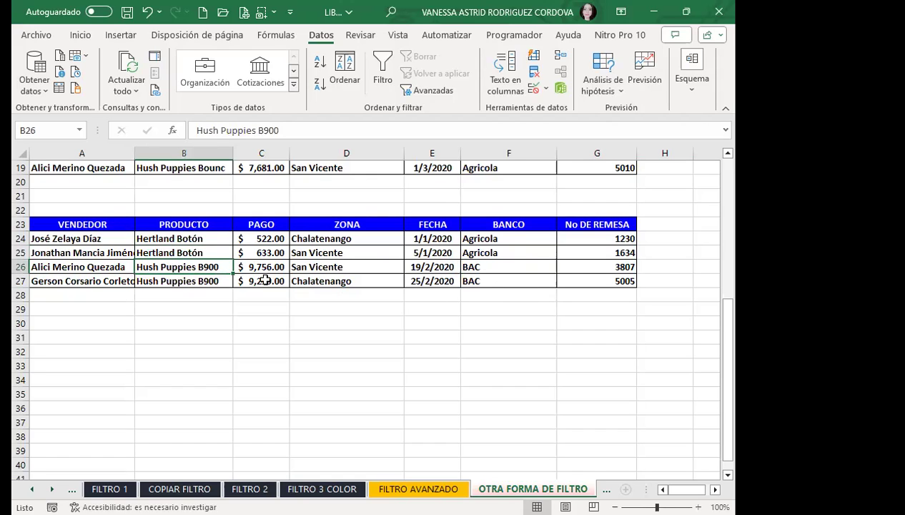
left_click(184, 279)
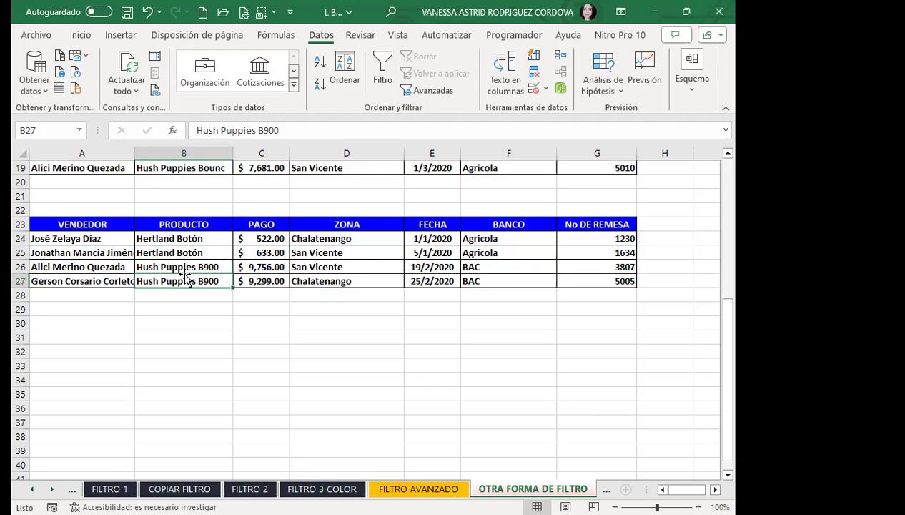
scroll(184, 273, "up", 3)
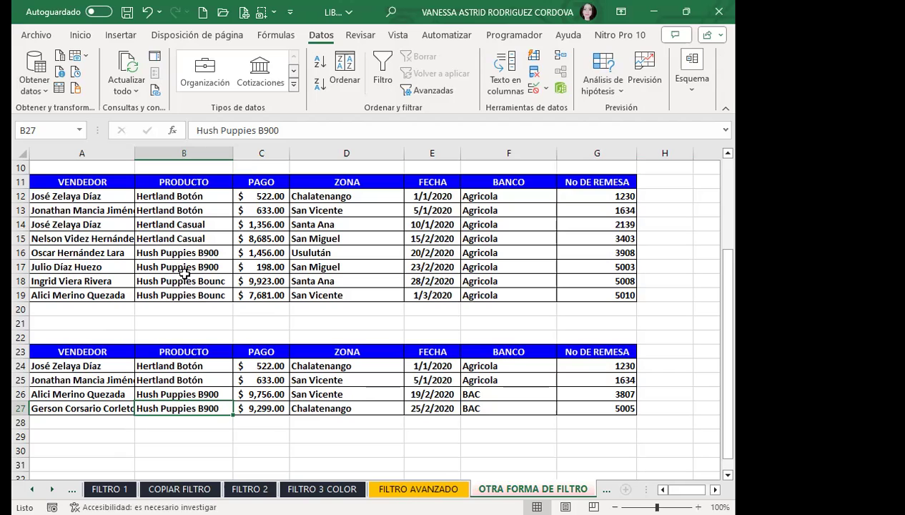
- Point out the FECHA header of the copied table below the data
scroll(401, 304, "down", 2)
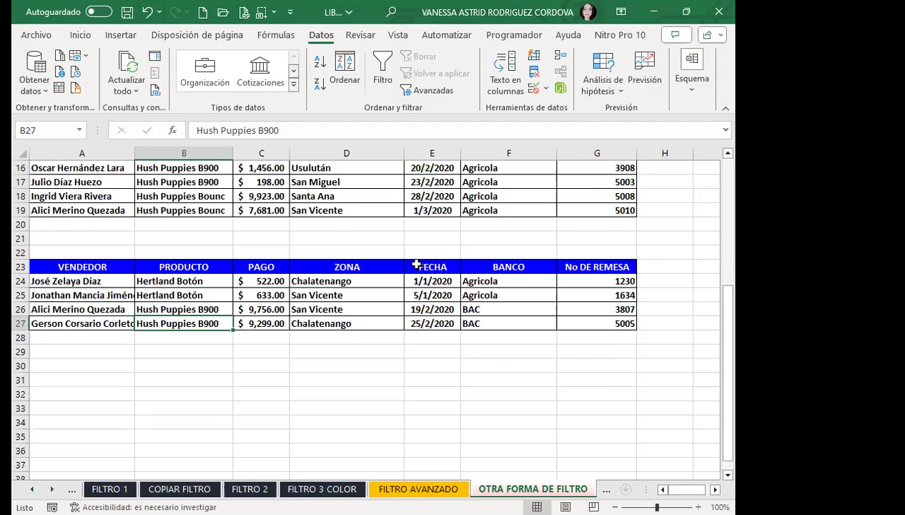
left_click(429, 266)
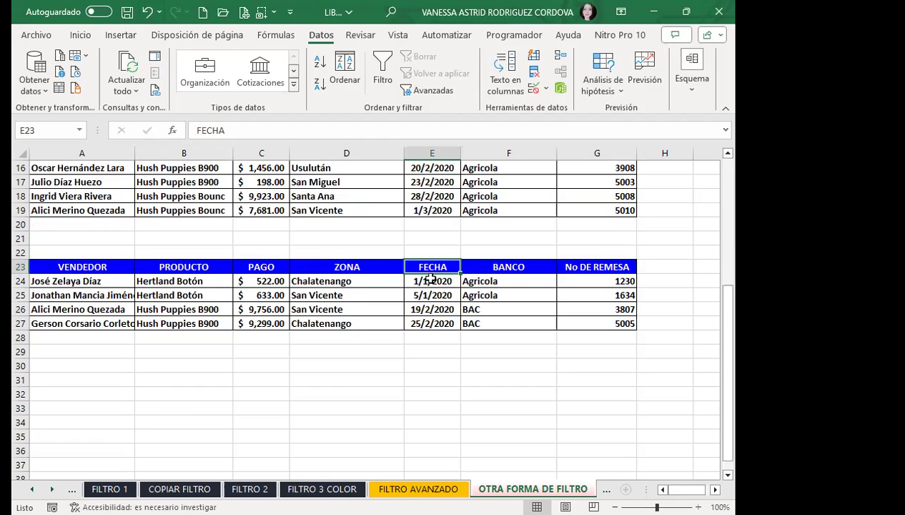
scroll(419, 307, "down", 2)
scroll(419, 310, "up", 4)
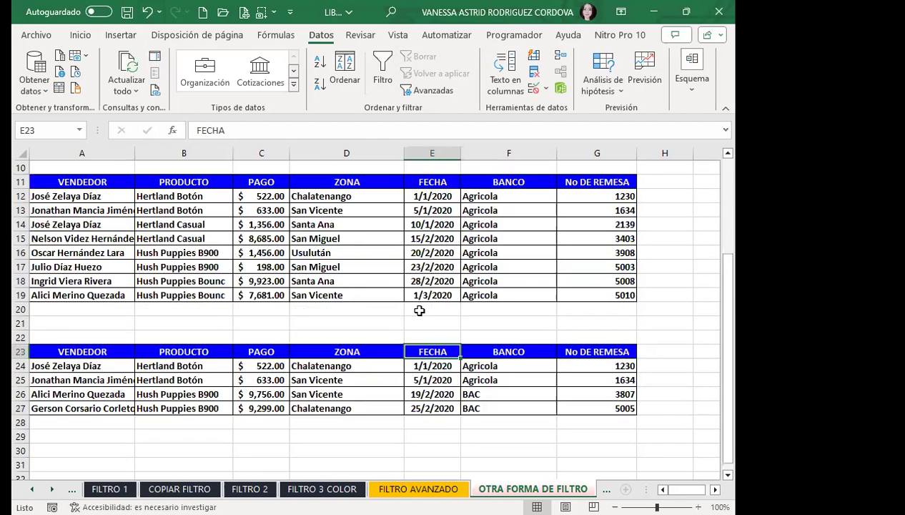
scroll(420, 310, "up", 4)
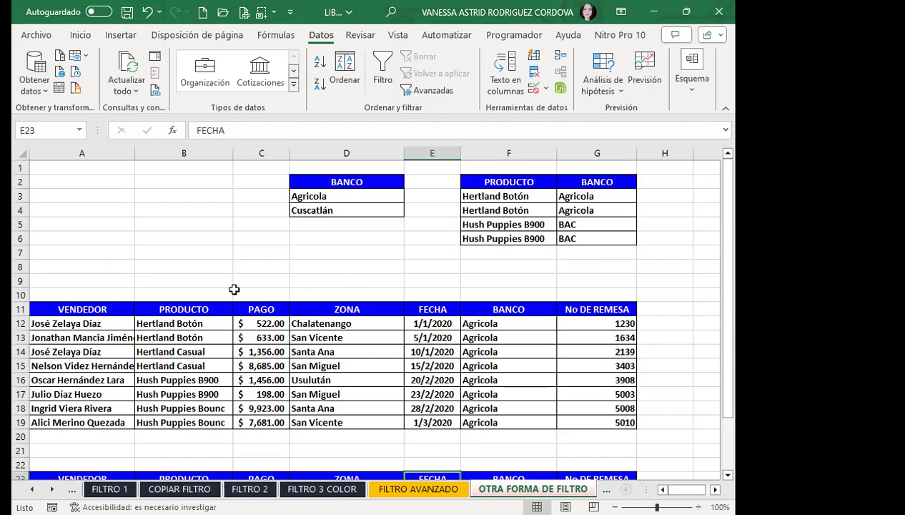
scroll(233, 289, "down", 3)
scroll(289, 214, "up", 1)
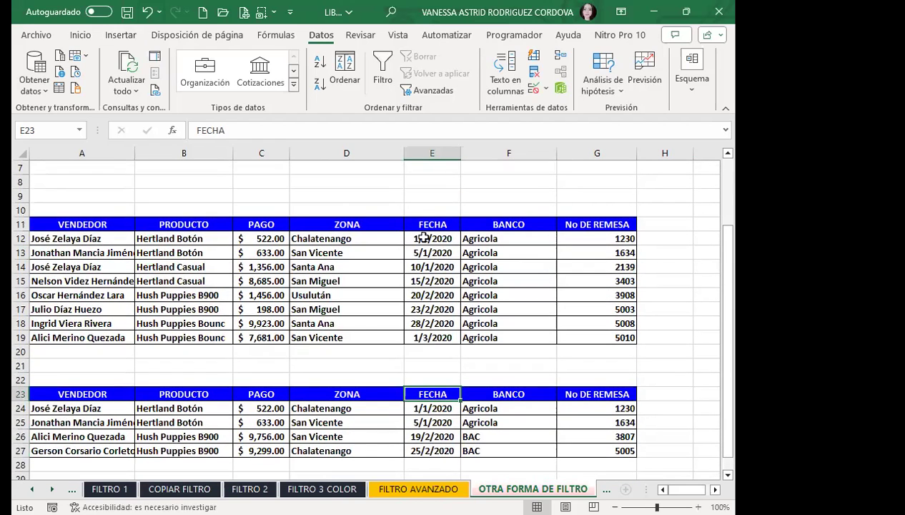
- Review the original data table and its BANCO, PAGO, PRODUCTO and No DE REMESA headers
left_click(530, 221)
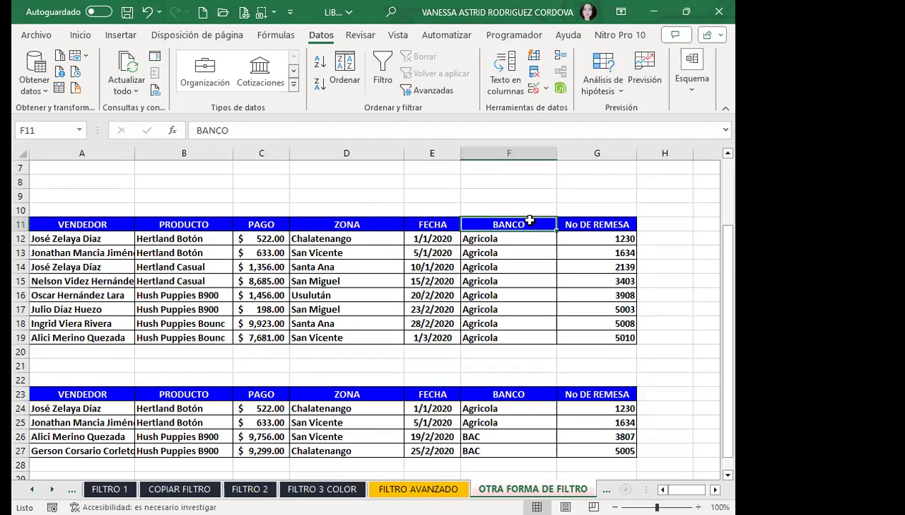
mouse_move(50, 210)
left_mouse_down()
mouse_move(640, 351)
mouse_move(636, 340)
left_mouse_up()
left_click(263, 221)
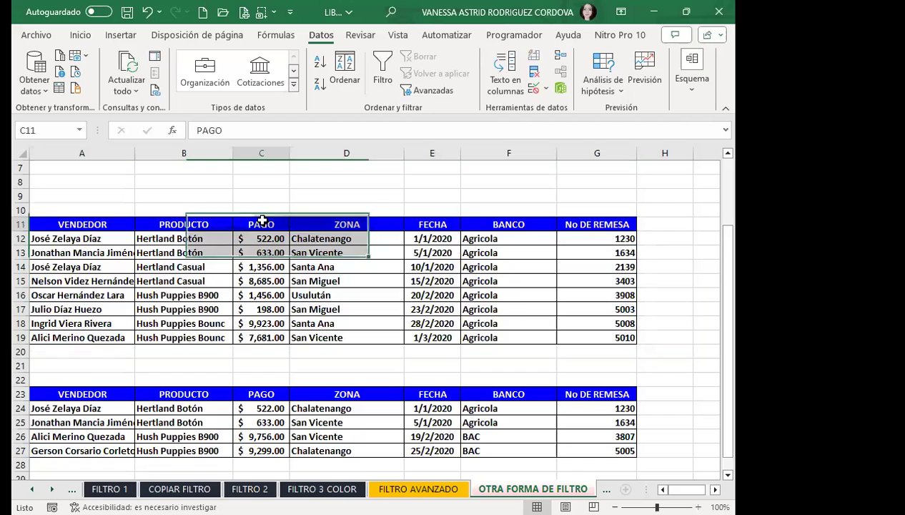
left_click(223, 220)
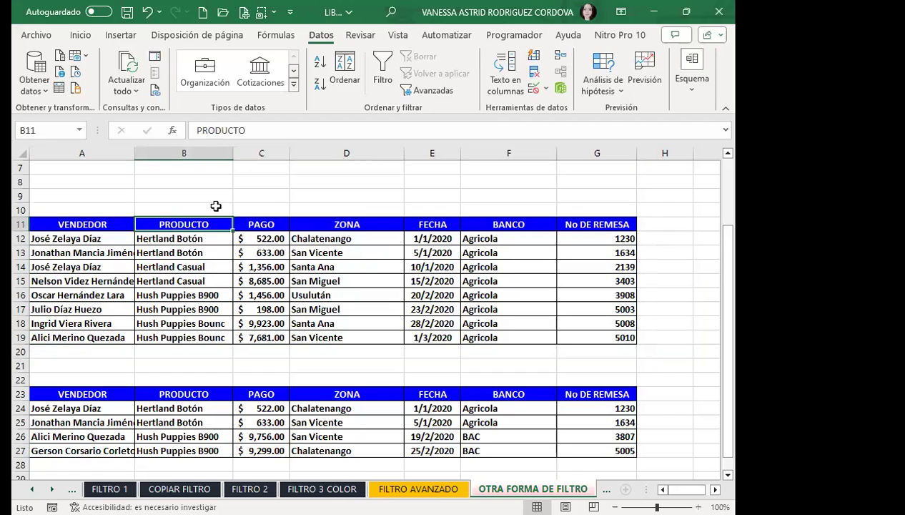
left_click_drag(68, 228, 646, 214)
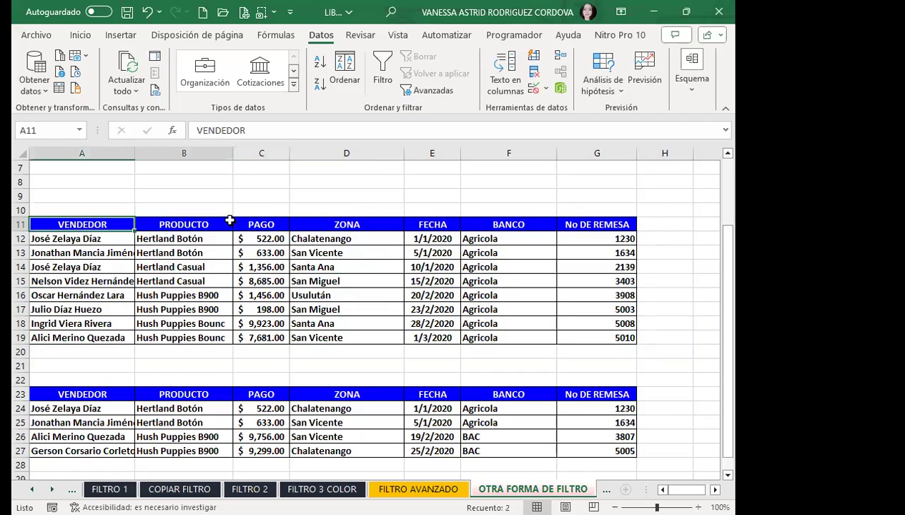
left_click(601, 220)
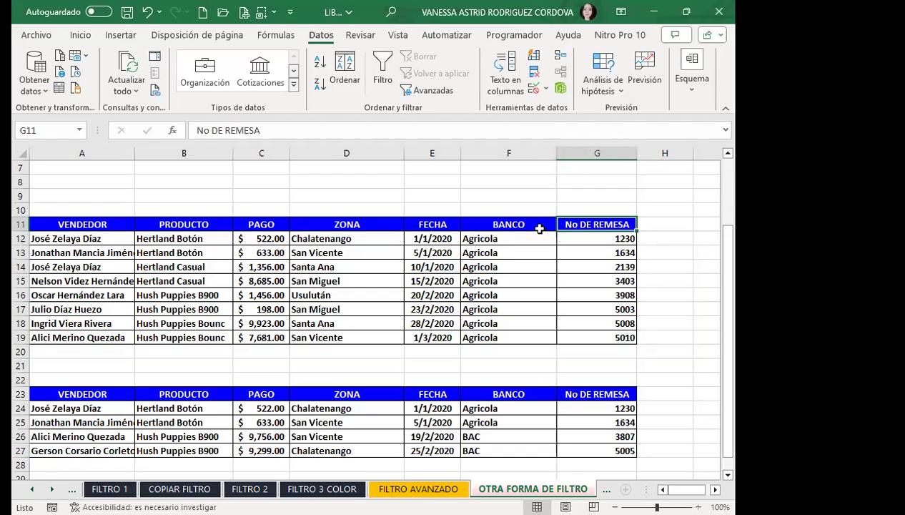
left_click(536, 228)
- Point out the BANCO and PRODUCTO criteria headings, then the empty cells below the tables
scroll(528, 242, "up", 2)
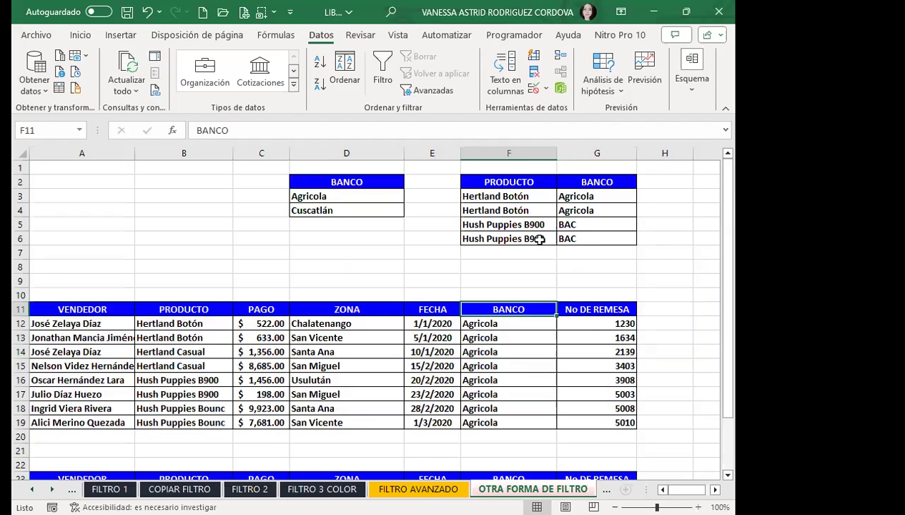
left_click(587, 179)
left_click(542, 180)
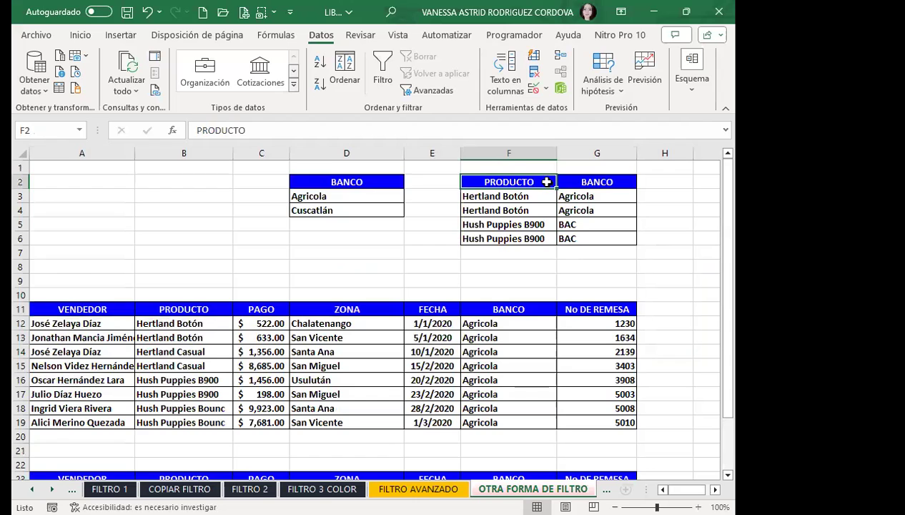
scroll(202, 354, "down", 6)
scroll(52, 230, "down", 3)
scroll(77, 195, "down", 2)
mouse_move(77, 196)
left_mouse_down()
mouse_move(234, 282)
mouse_move(174, 383)
left_mouse_up()
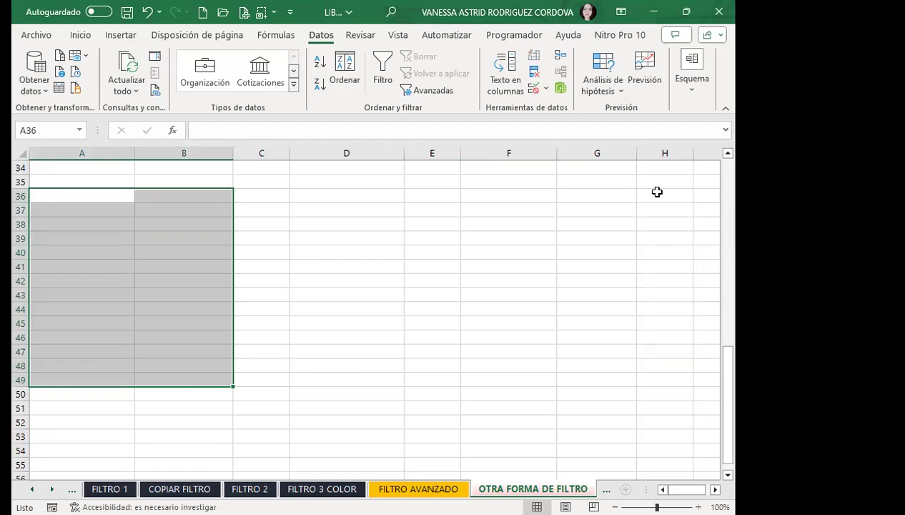
left_click(261, 225)
- Compare the PRODUCTO criterion with the copied table's VENDEDOR, PAGO, ZONA, FECHA and No DE REMESA headers
scroll(538, 264, "up", 8)
scroll(544, 214, "up", 3)
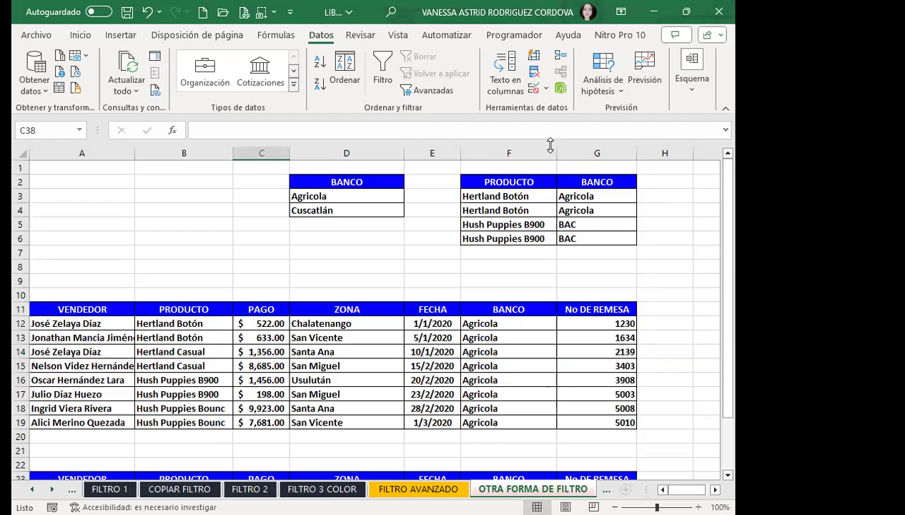
left_click(475, 178)
scroll(22, 336, "down", 8)
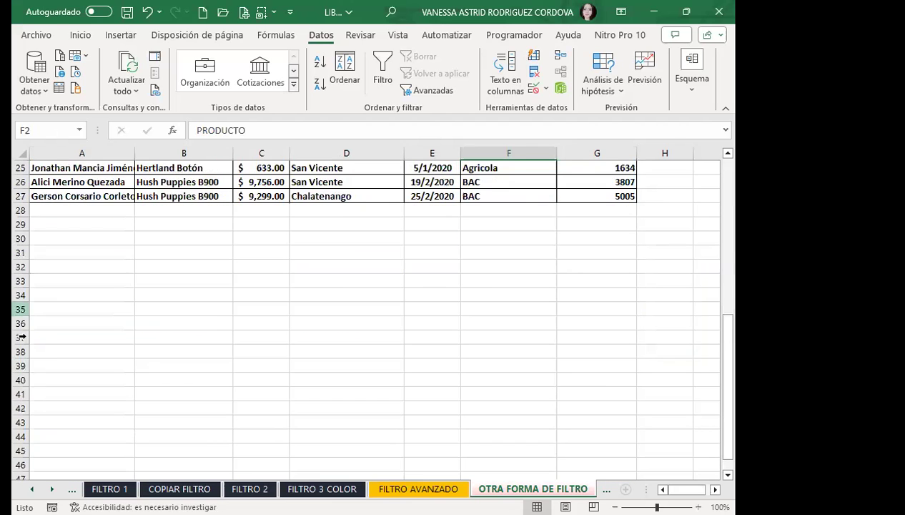
scroll(103, 291, "up", 3)
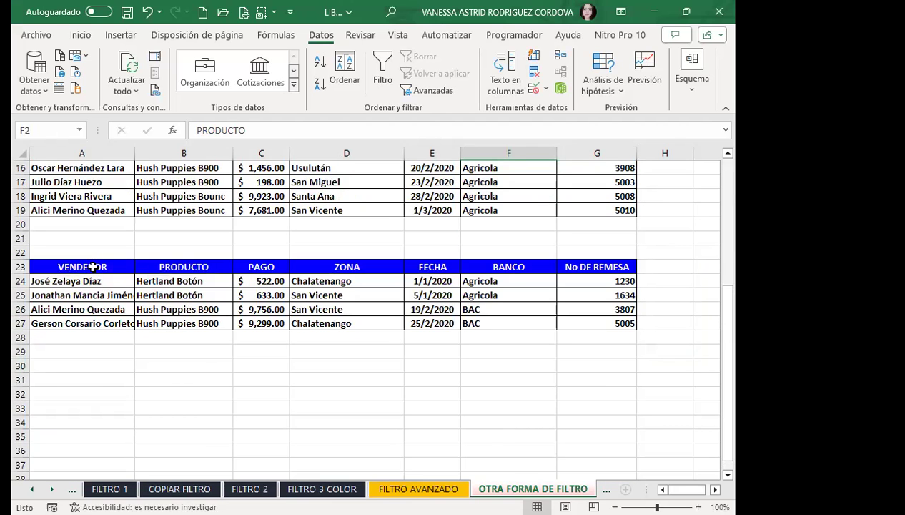
left_click(92, 267)
left_click(262, 269)
left_click(348, 267)
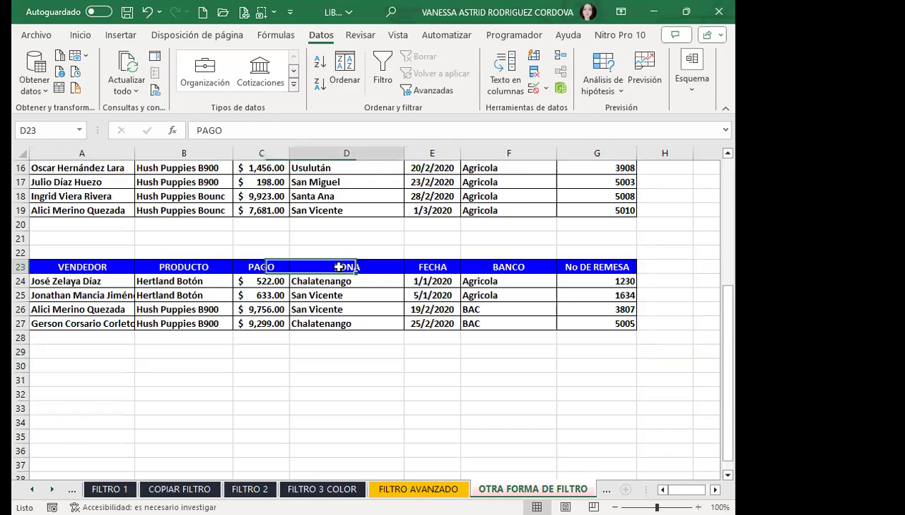
left_click(432, 267)
left_click(591, 266)
- Highlight the empty block A29:B40 below the copied records, then deselect it
scroll(53, 292, "down", 4)
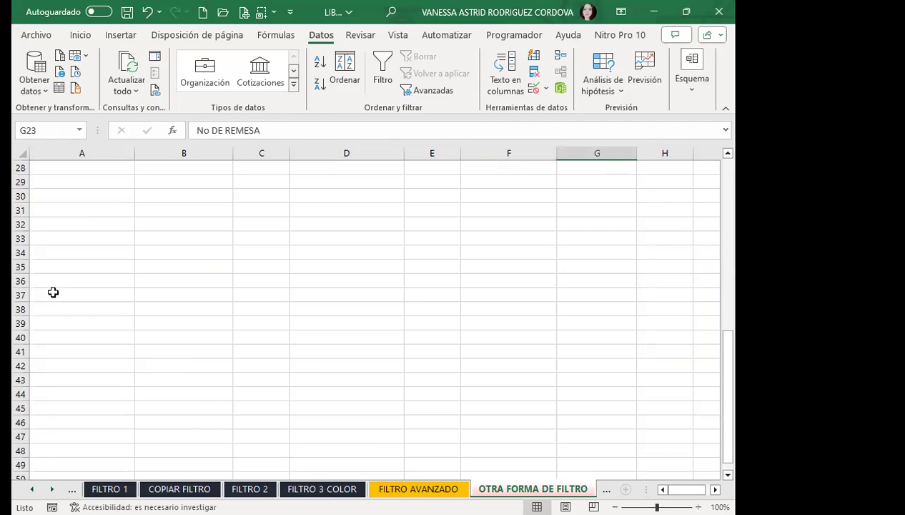
scroll(75, 247, "up", 2)
scroll(64, 286, "down", 2)
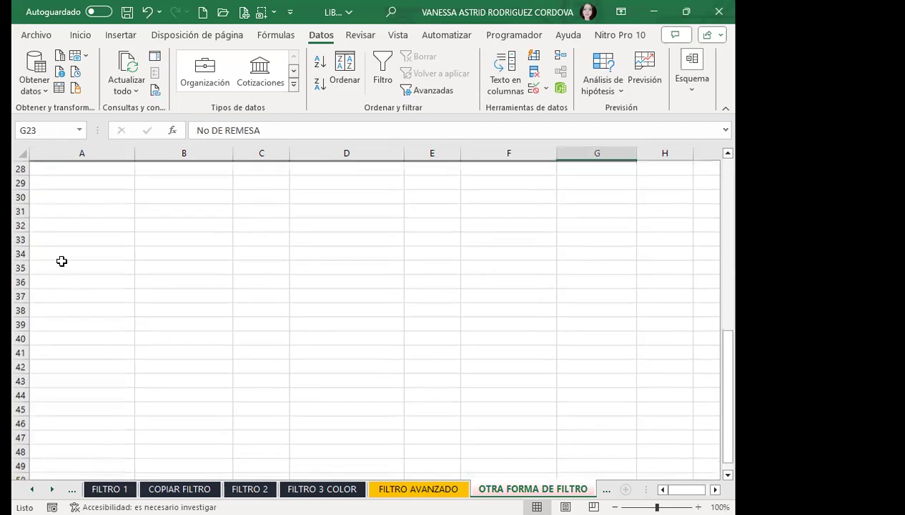
mouse_move(75, 180)
left_mouse_down()
mouse_move(186, 238)
mouse_move(202, 352)
mouse_move(196, 379)
left_mouse_up()
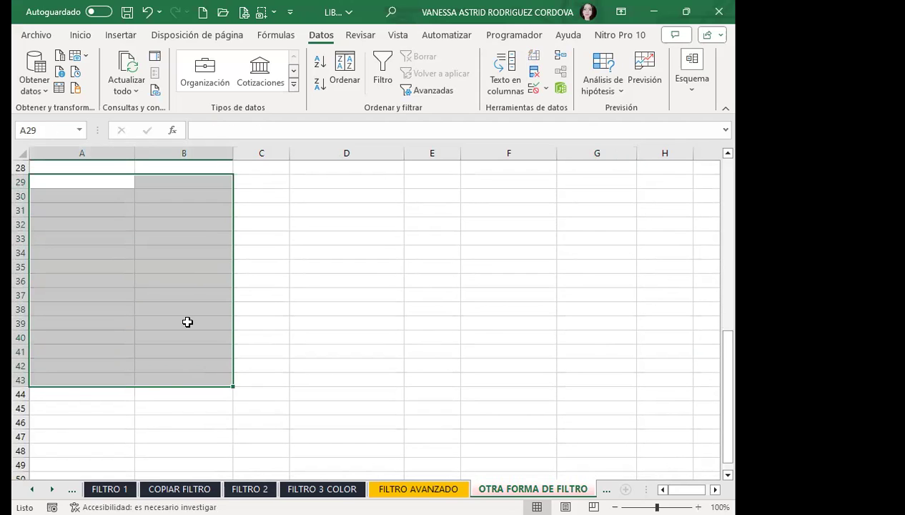
scroll(172, 289, "up", 2)
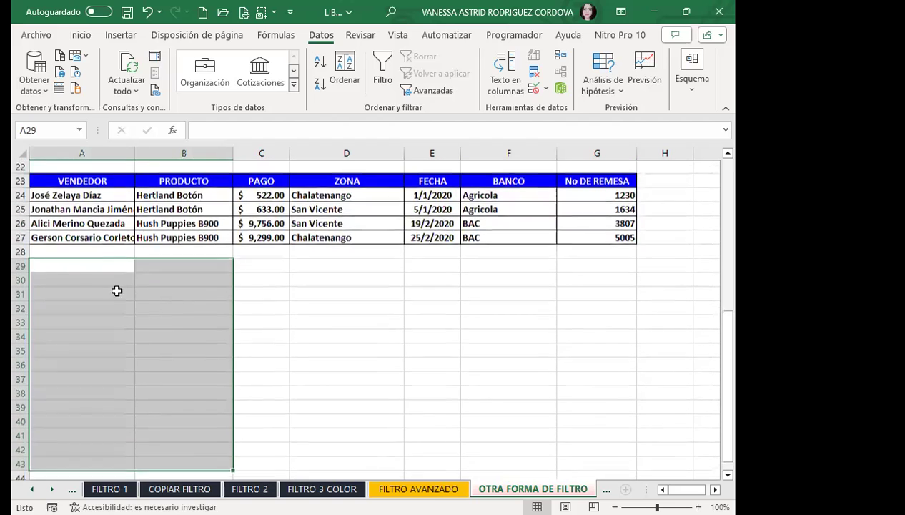
left_click(92, 265)
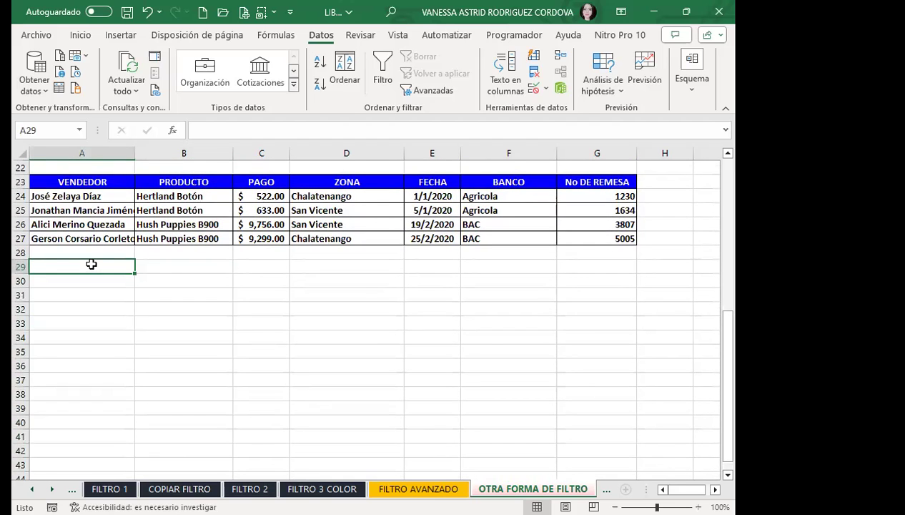
left_click(175, 268)
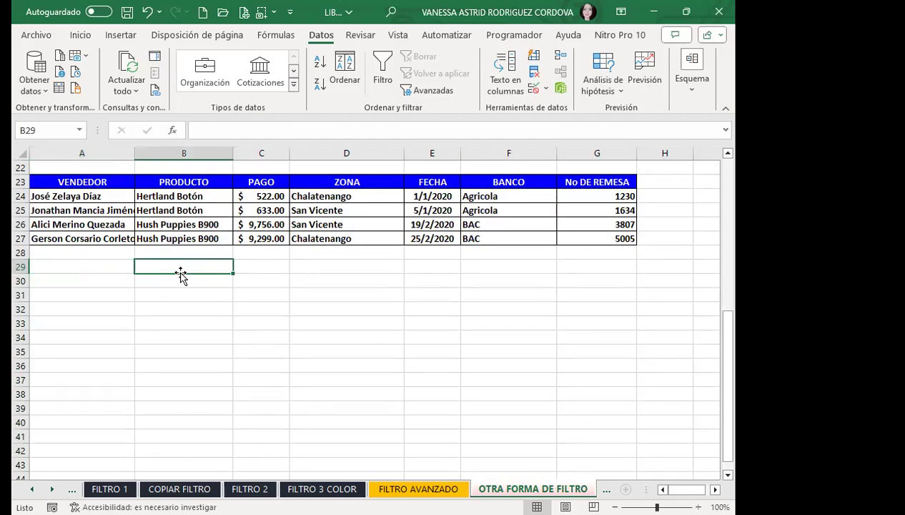
left_click(118, 267)
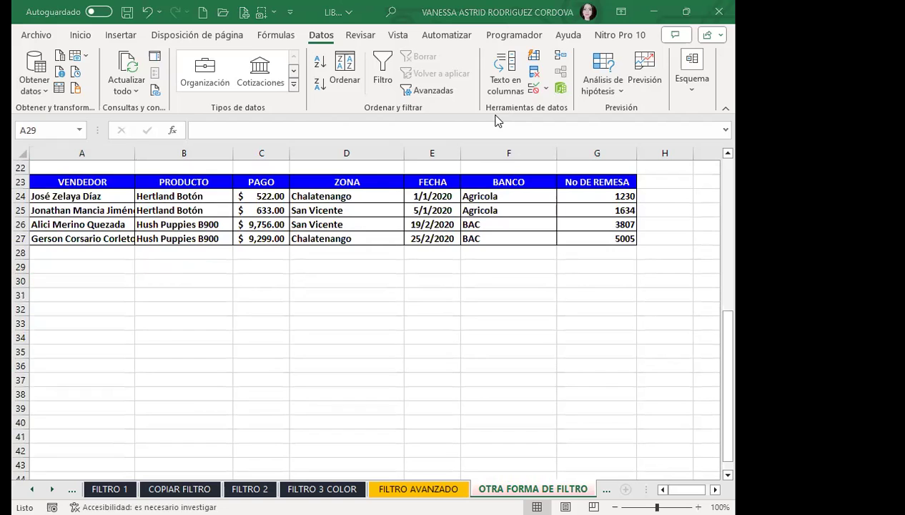
- Highlight the PRODUCTO and BANCO criteria headers, then click an empty cell below the copy
scroll(151, 301, "up", 4)
scroll(410, 356, "up", 4)
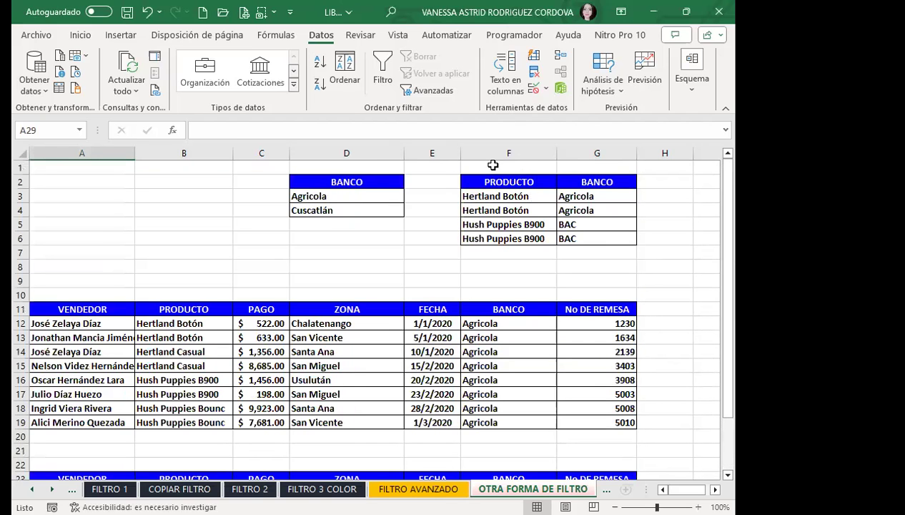
left_click_drag(480, 179, 610, 182)
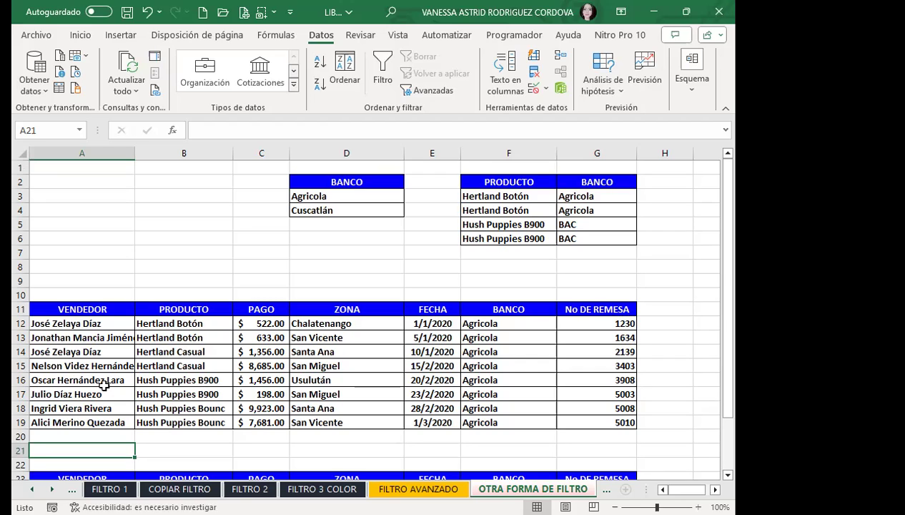
scroll(104, 384, "down", 8)
left_click(106, 267)
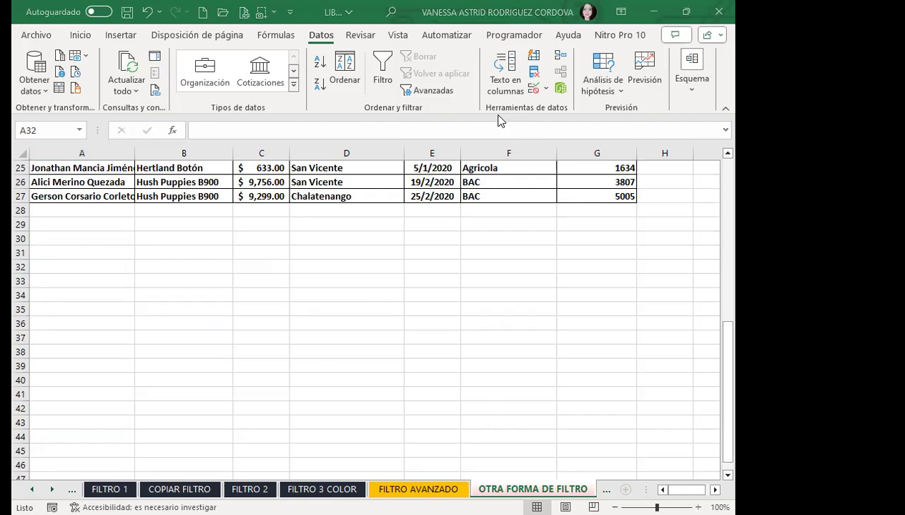
scroll(644, 214, "up", 8)
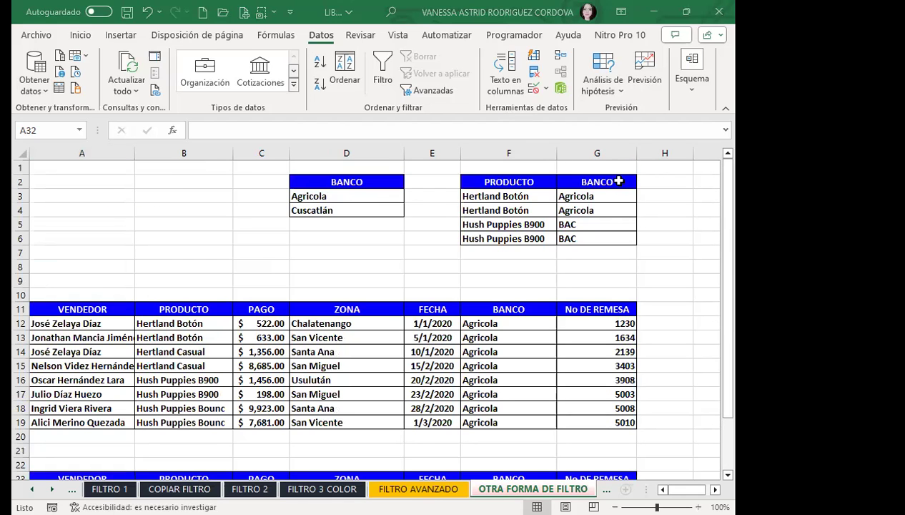
- Check column F on FILTRO AVANZADO, then return to the Hush Puppies B900 and BANCO criteria
left_click(418, 489)
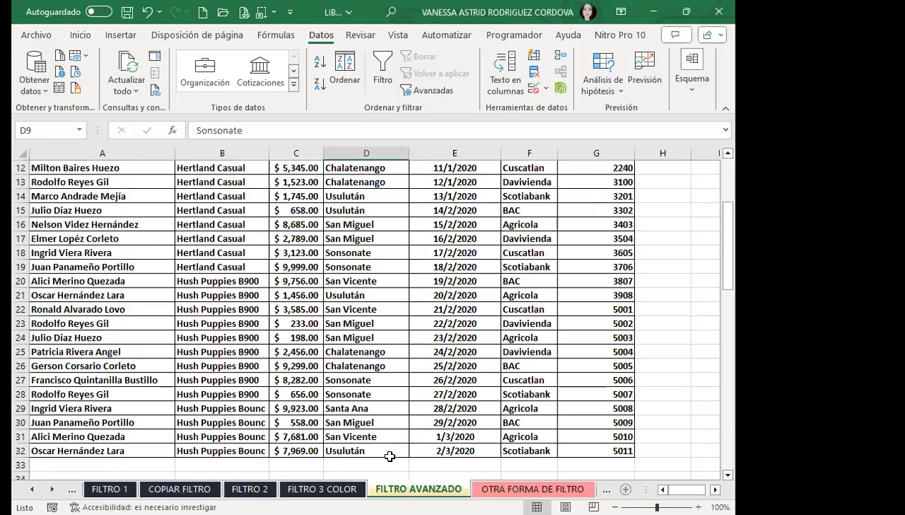
scroll(529, 175, "up", 4)
mouse_move(529, 172)
left_mouse_down()
mouse_move(557, 461)
mouse_move(537, 466)
left_mouse_up()
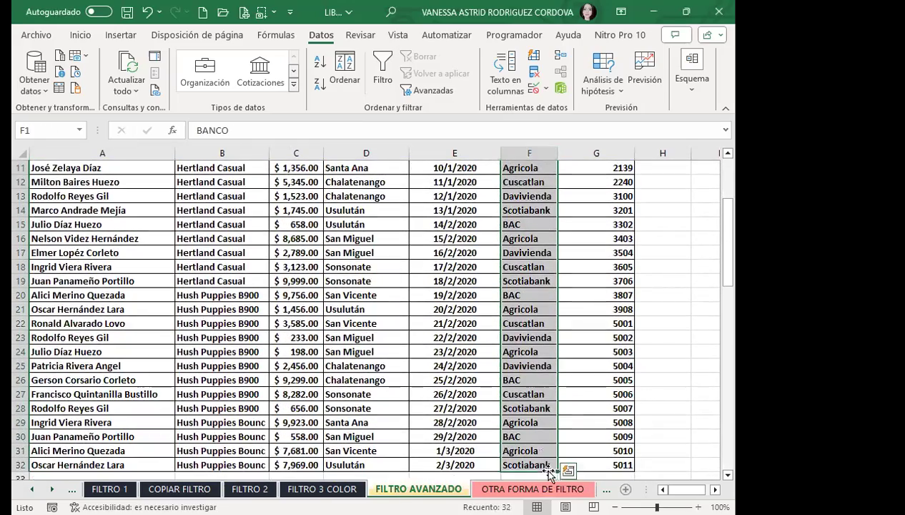
left_click(497, 487)
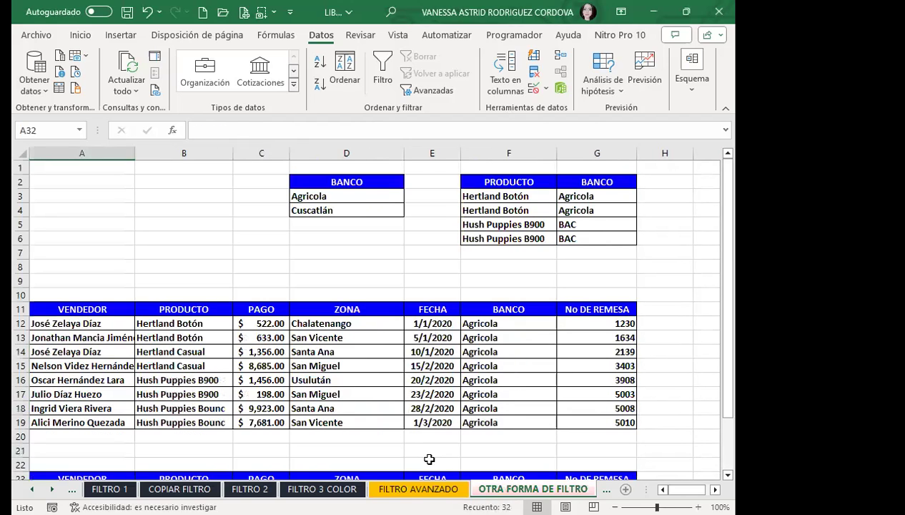
left_click(502, 226)
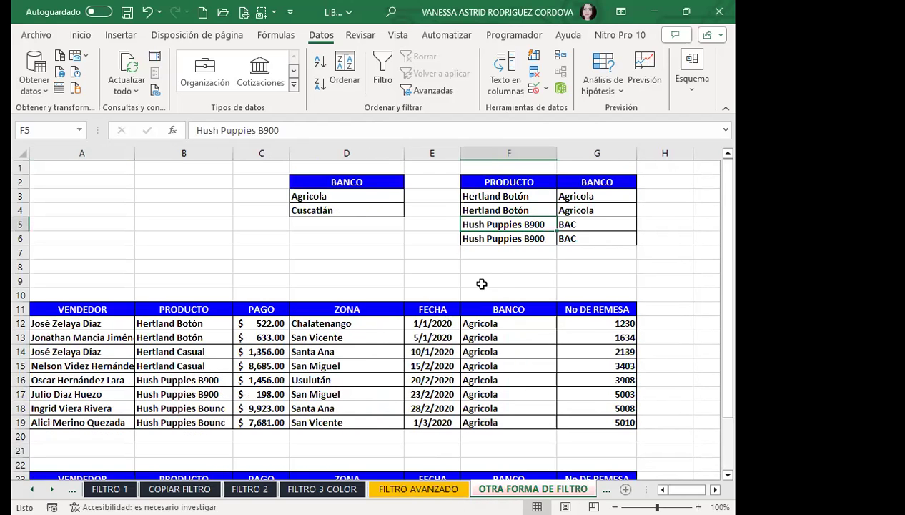
left_click(581, 181)
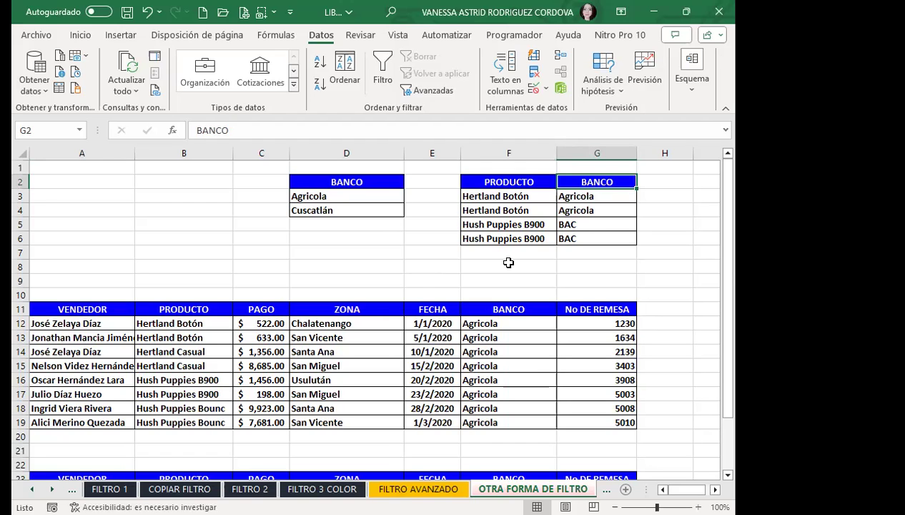
- Compare both sheets again, then select the PRODUCTO/BANCO criteria range F2:G6
key("ctrl+Page_Up")
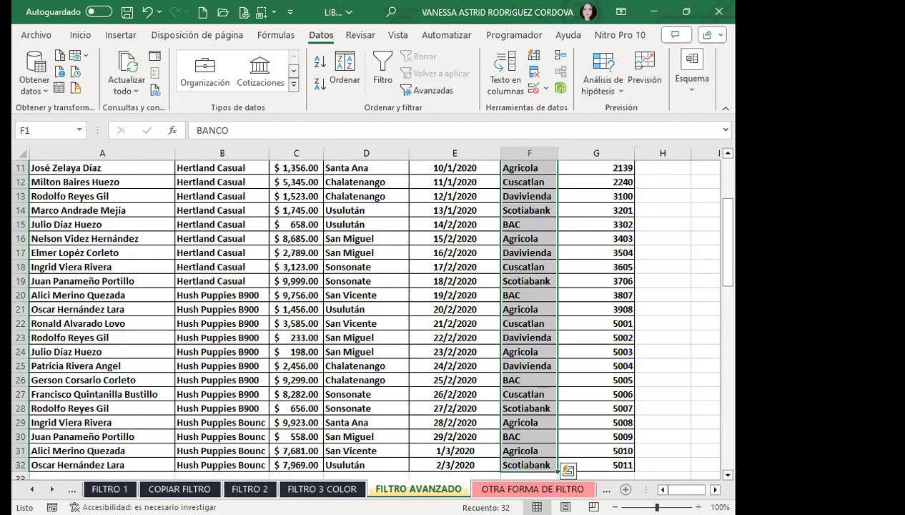
key("ctrl+Page_Down")
left_click(97, 270)
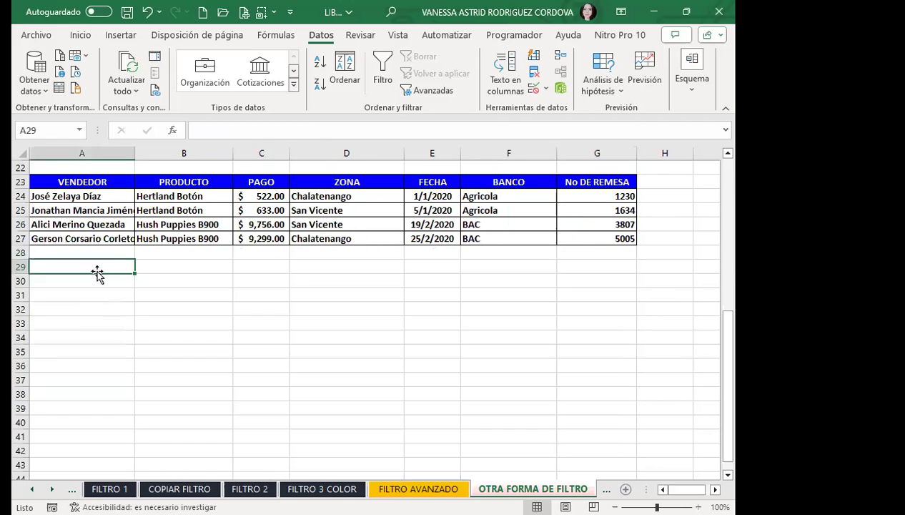
scroll(501, 281, "up", 4)
scroll(638, 276, "up", 3)
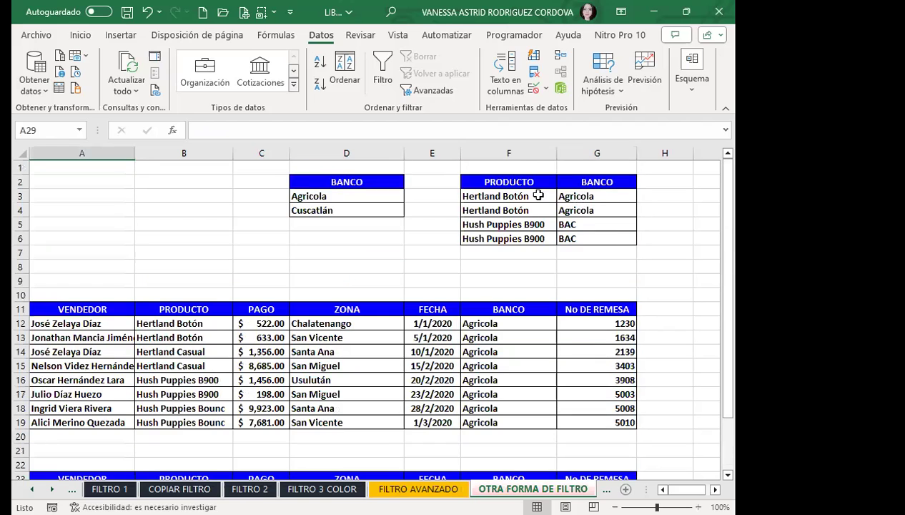
left_click_drag(526, 181, 600, 240)
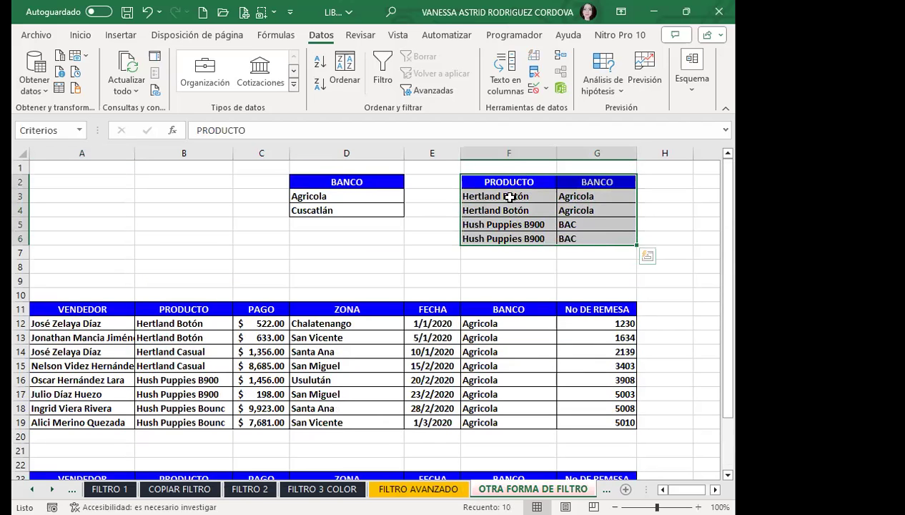
left_click(596, 183)
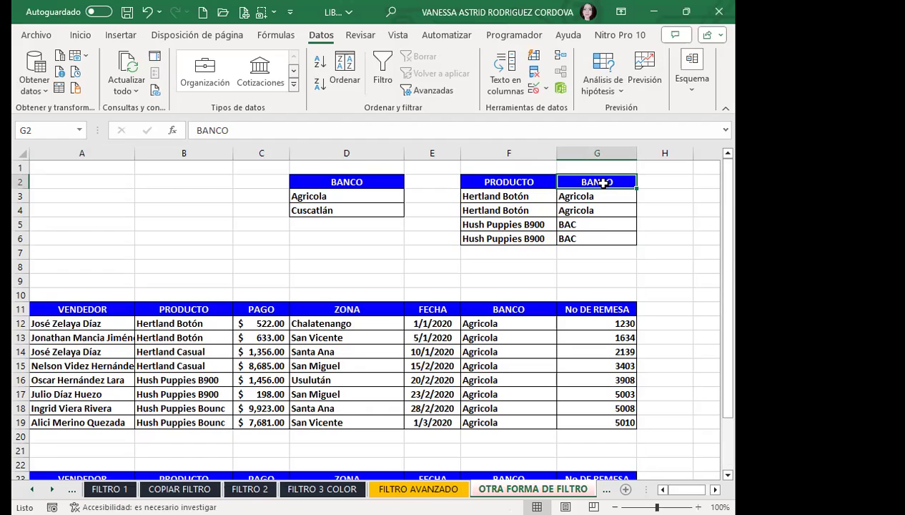
left_click(390, 265)
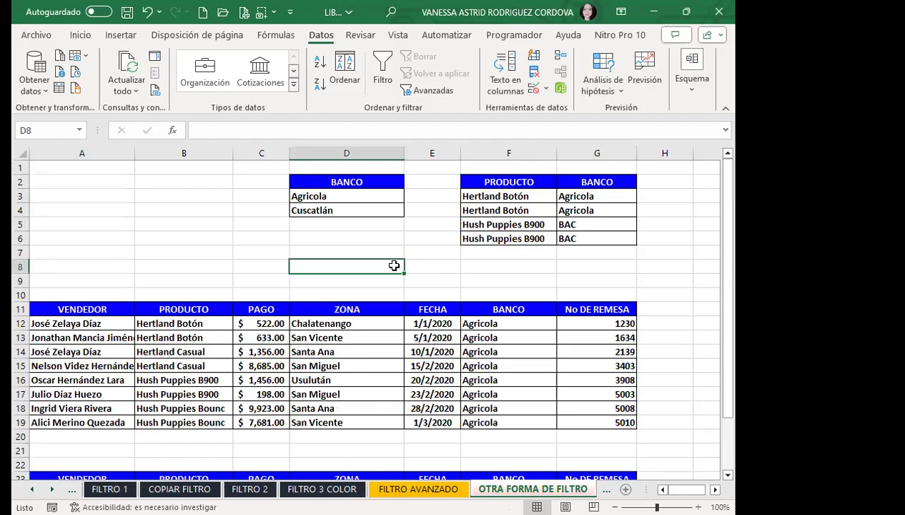